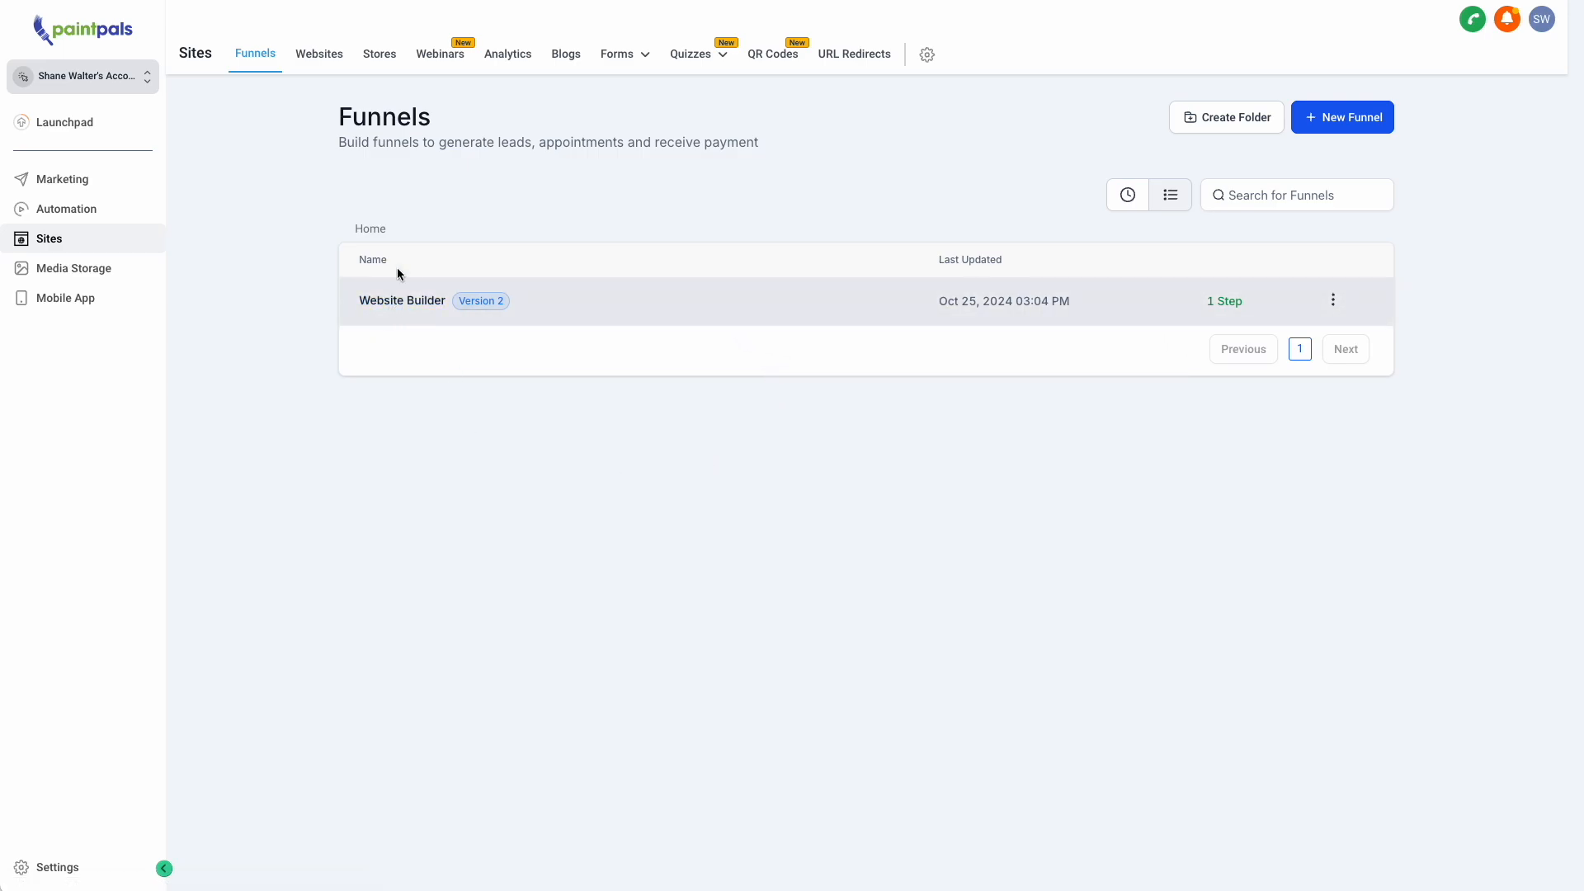
View the account's website list and the form options, and return to the funnel list.
left_click(327, 69)
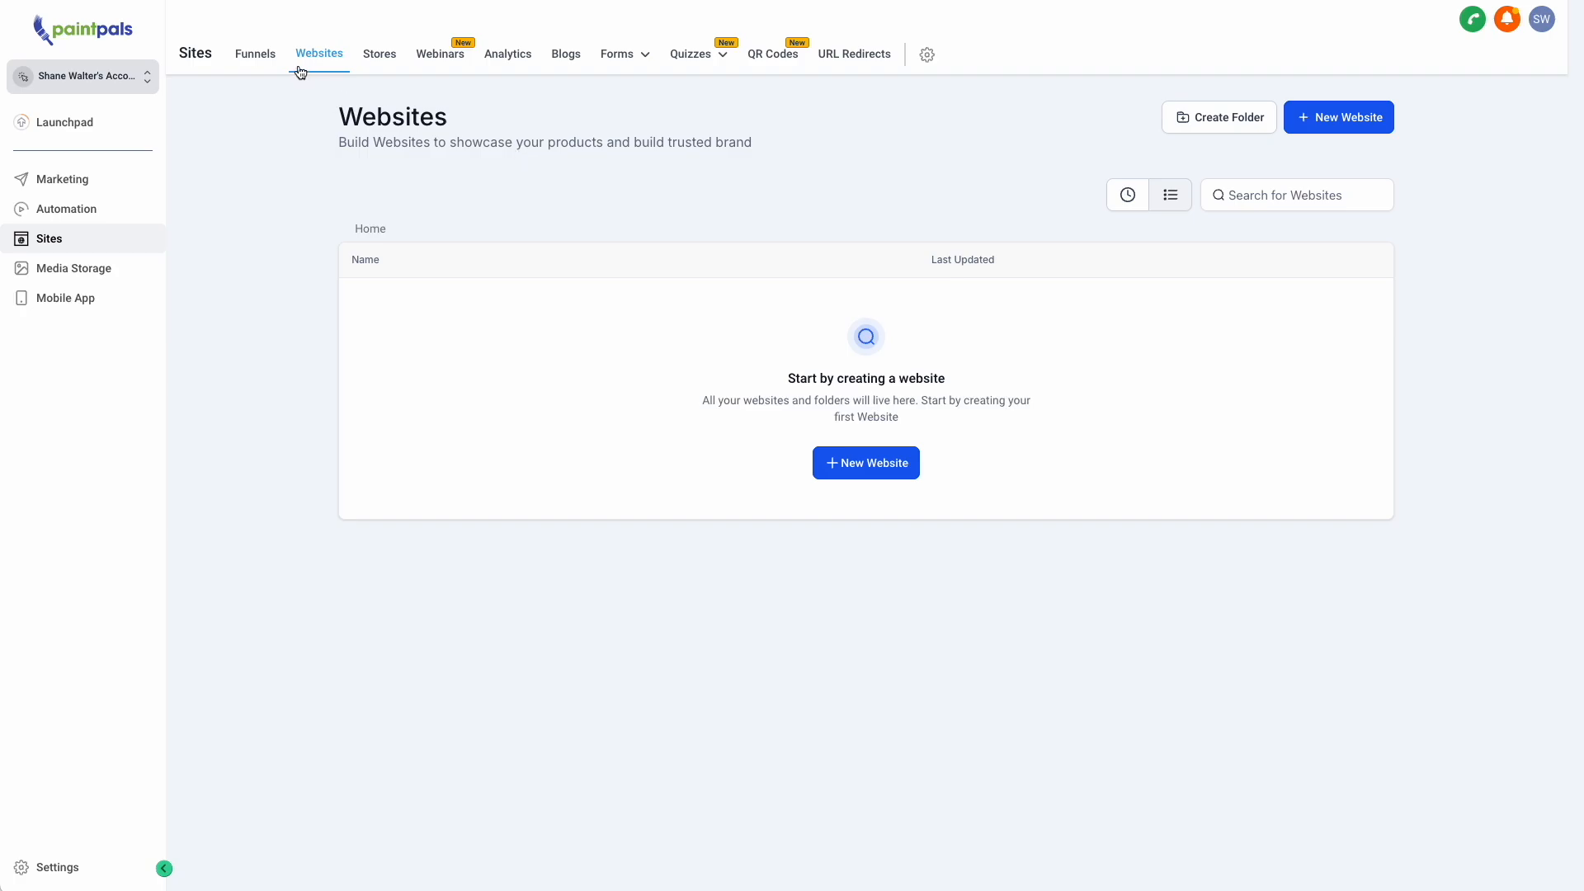
mouse_move(609, 62)
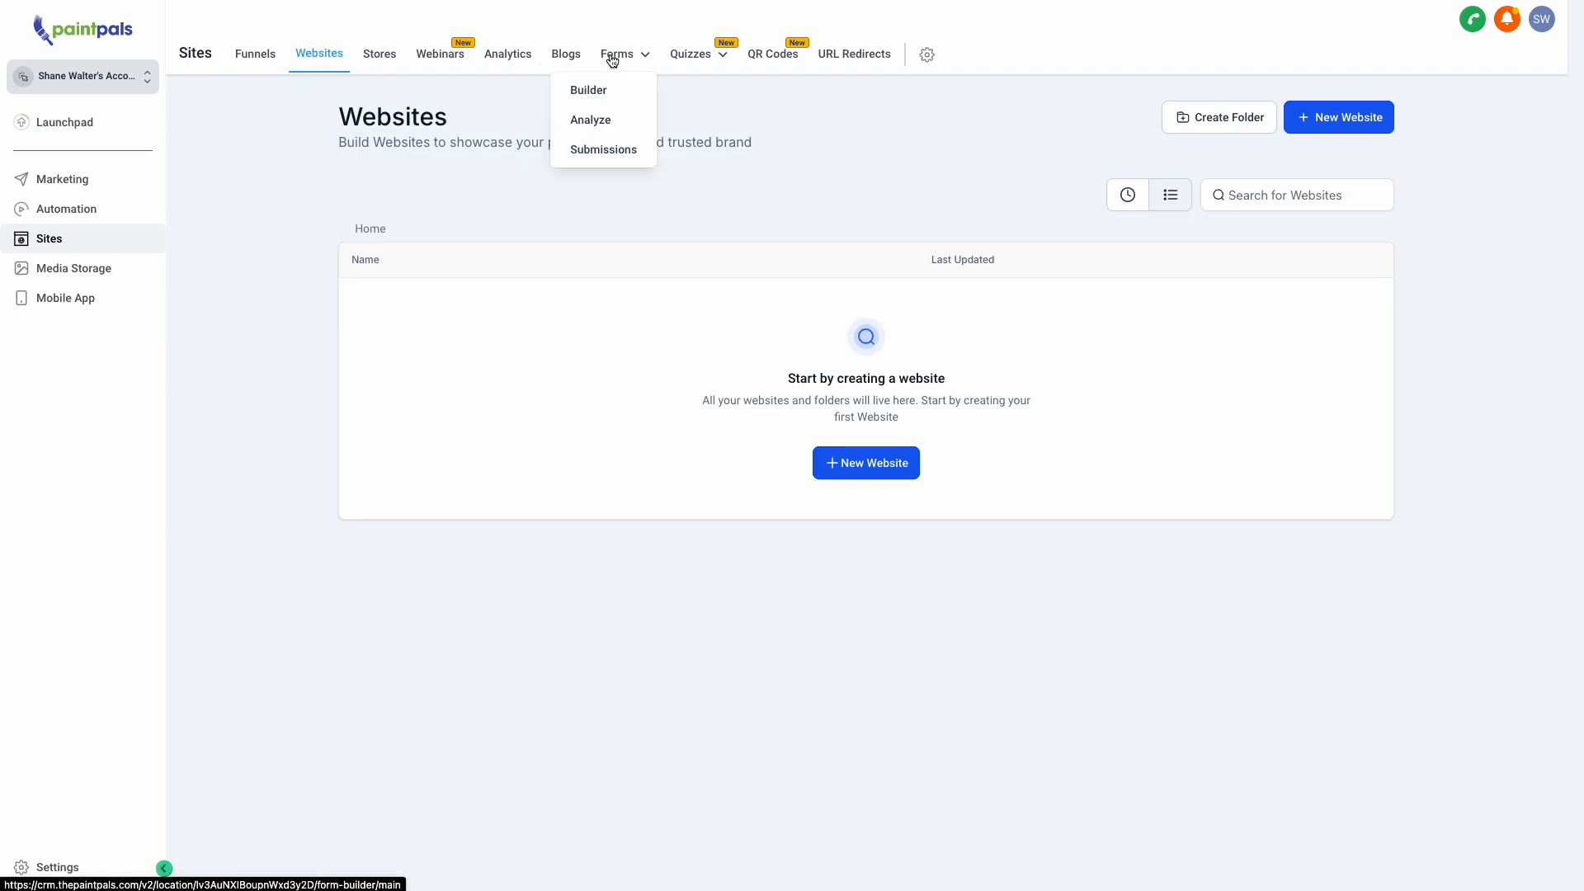
left_click(255, 53)
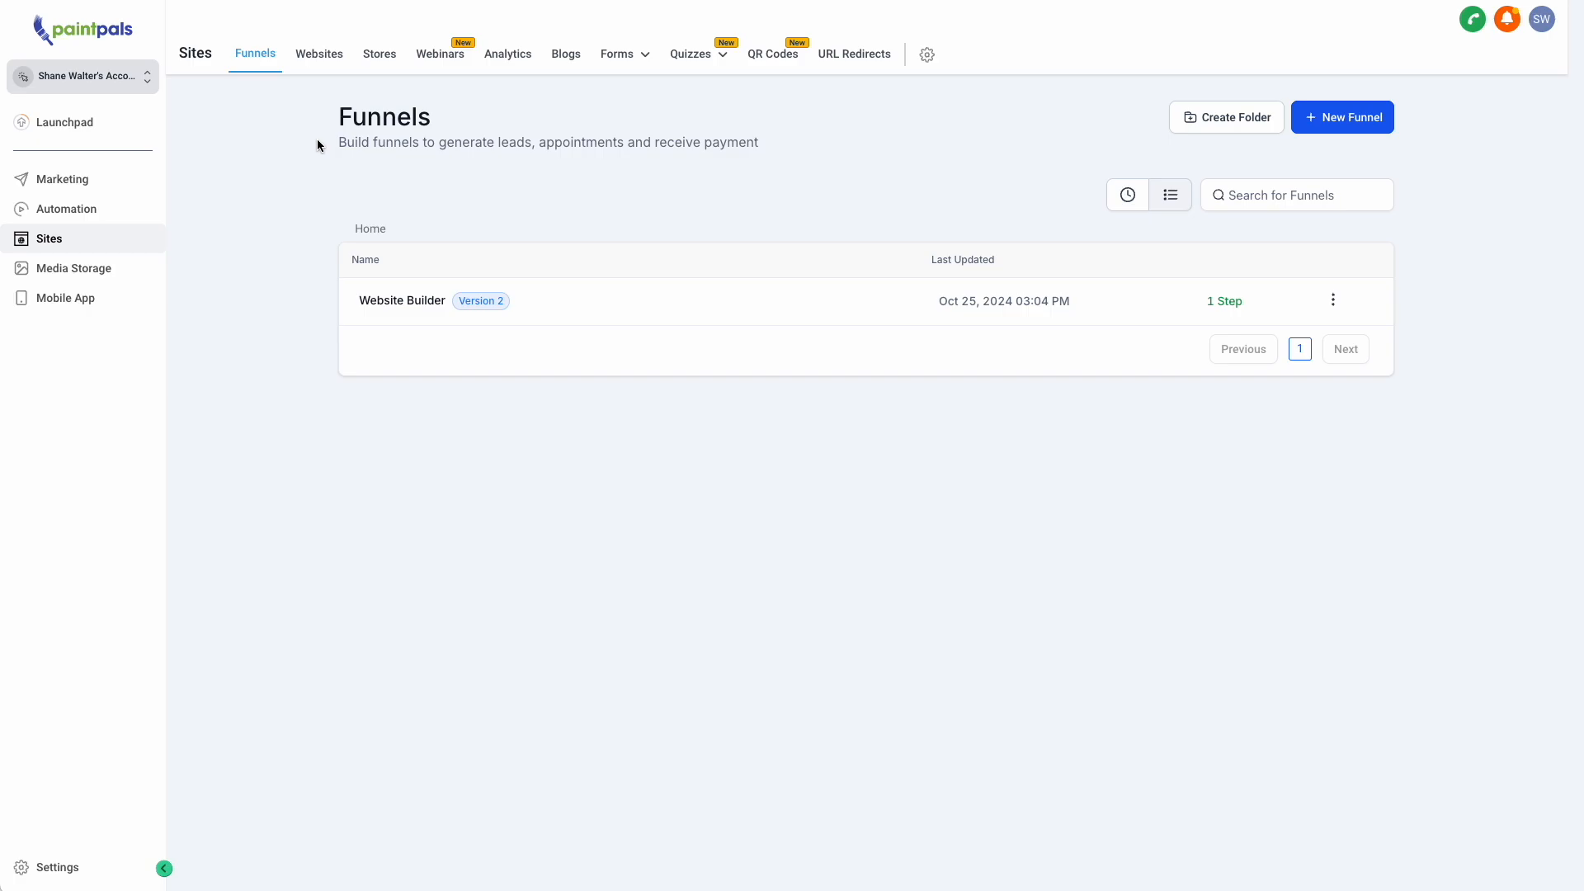
left_click(316, 56)
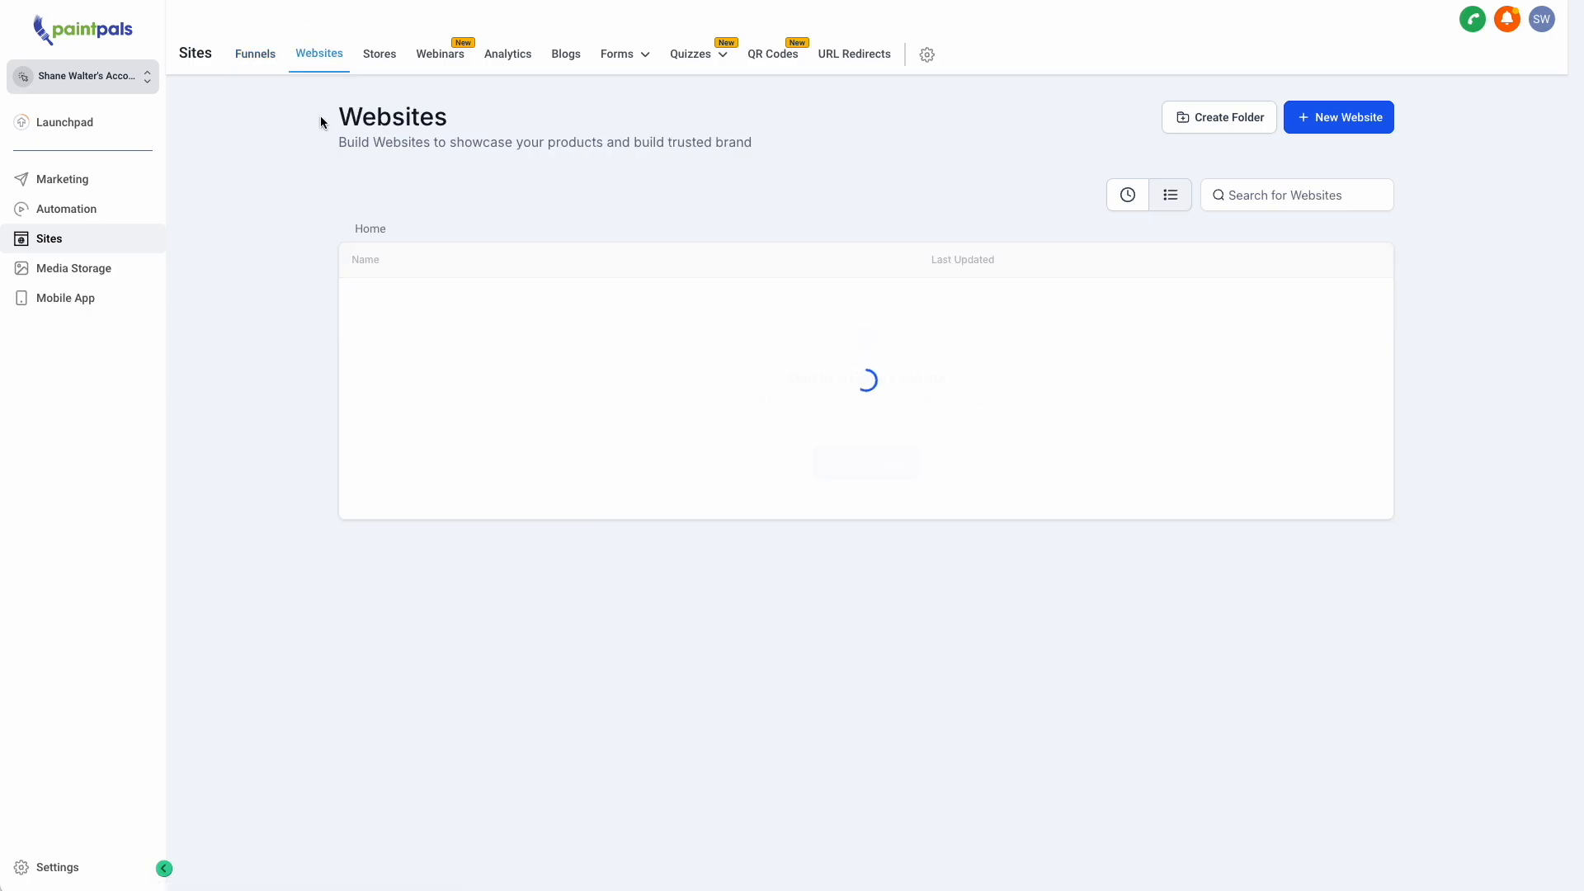
left_click(255, 68)
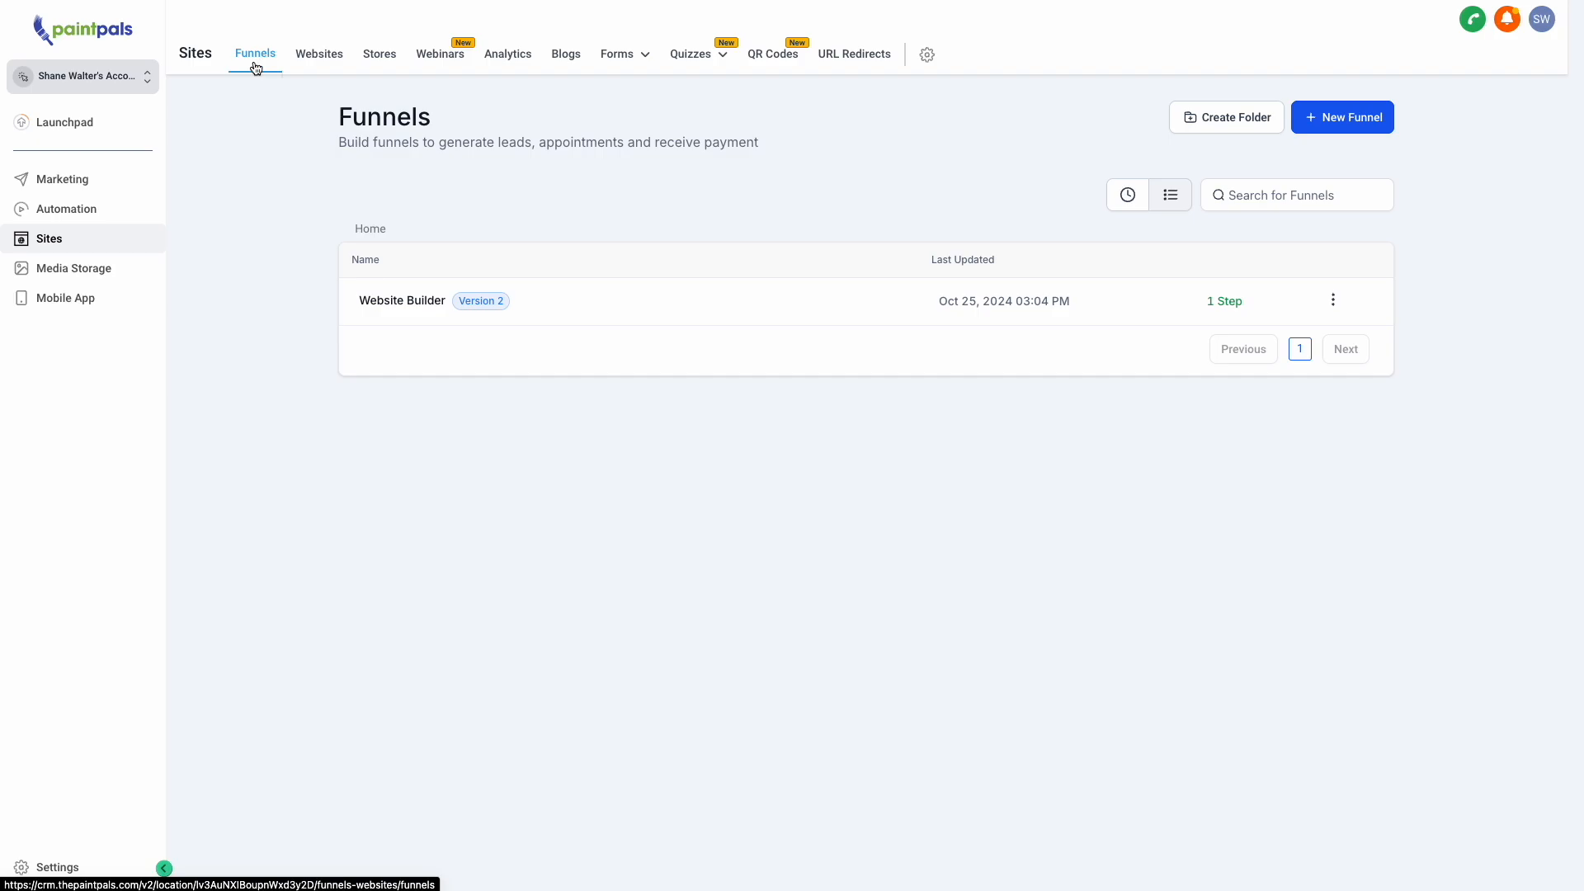
Open the Website Builder funnel and bring up its Home step in the page editor.
left_click(405, 300)
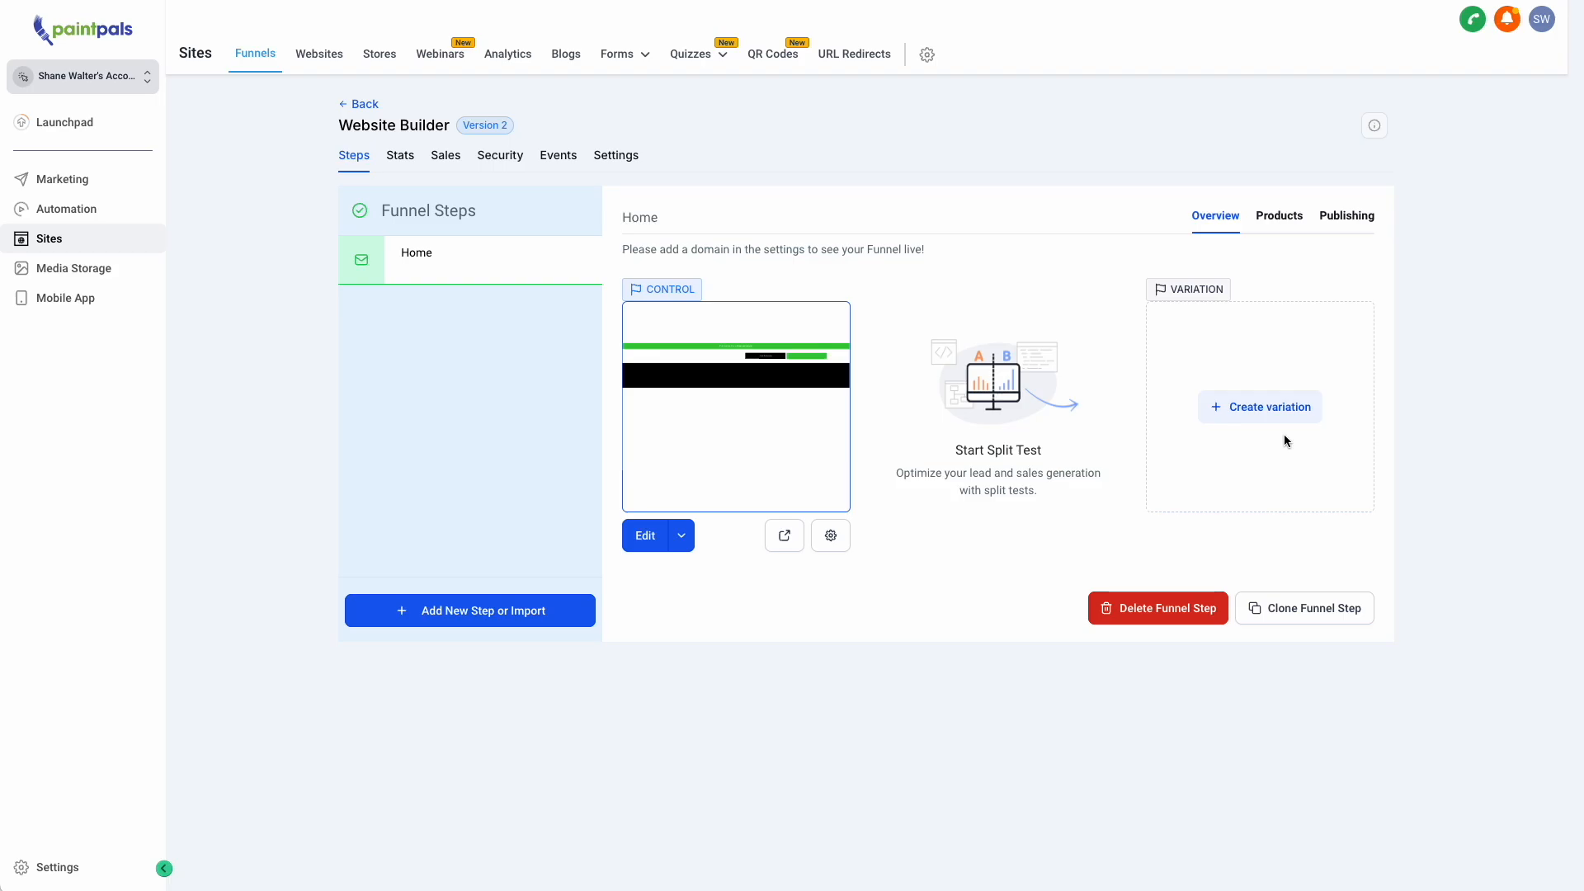
left_click(317, 55)
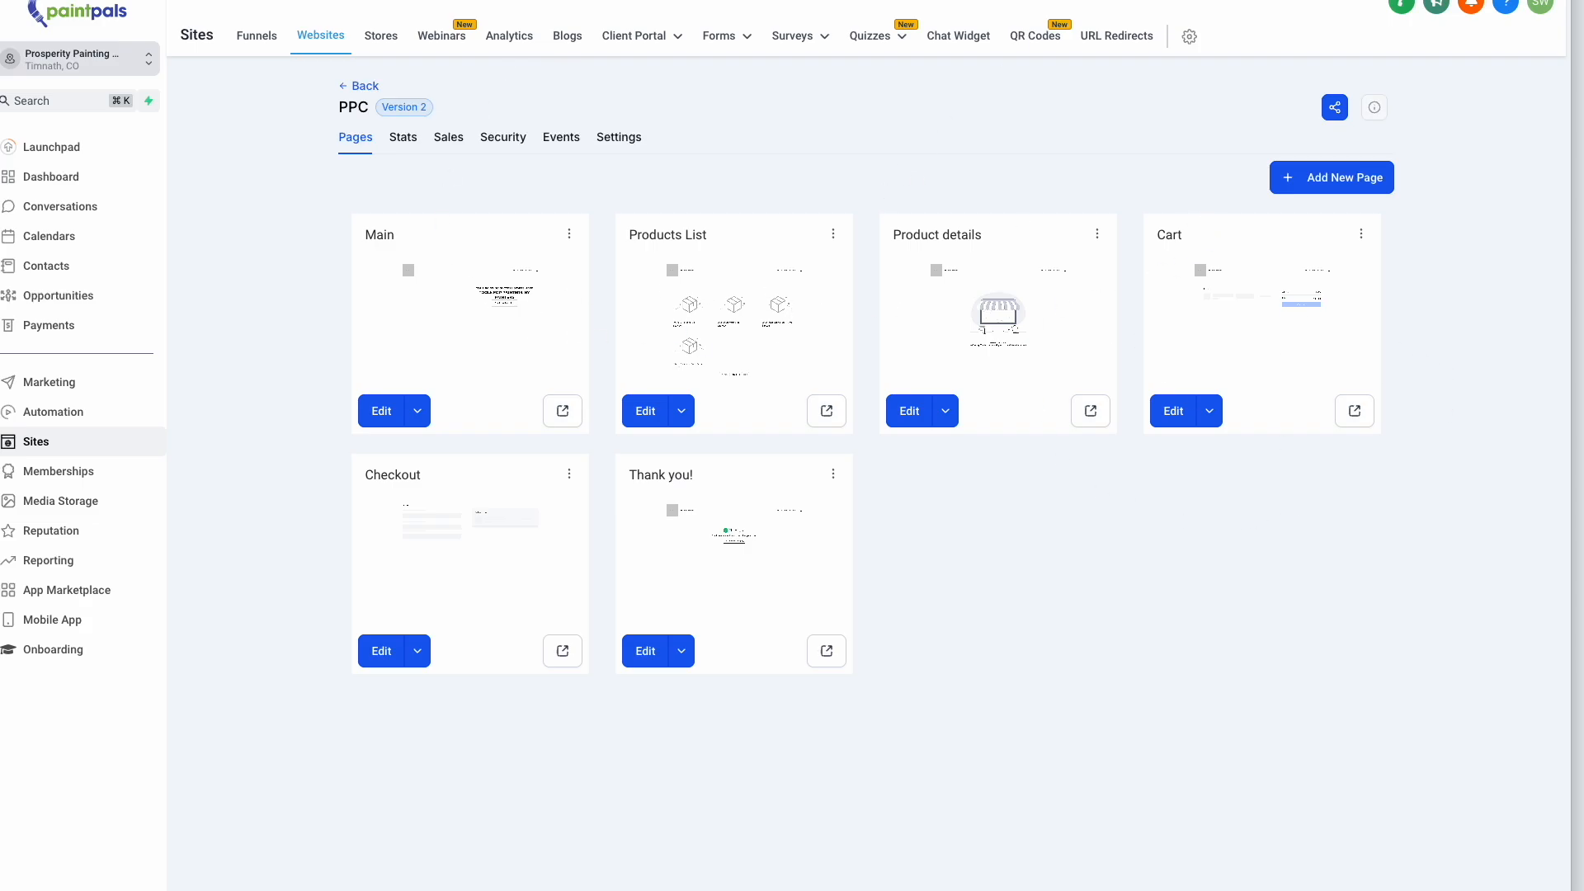
left_click(268, 64)
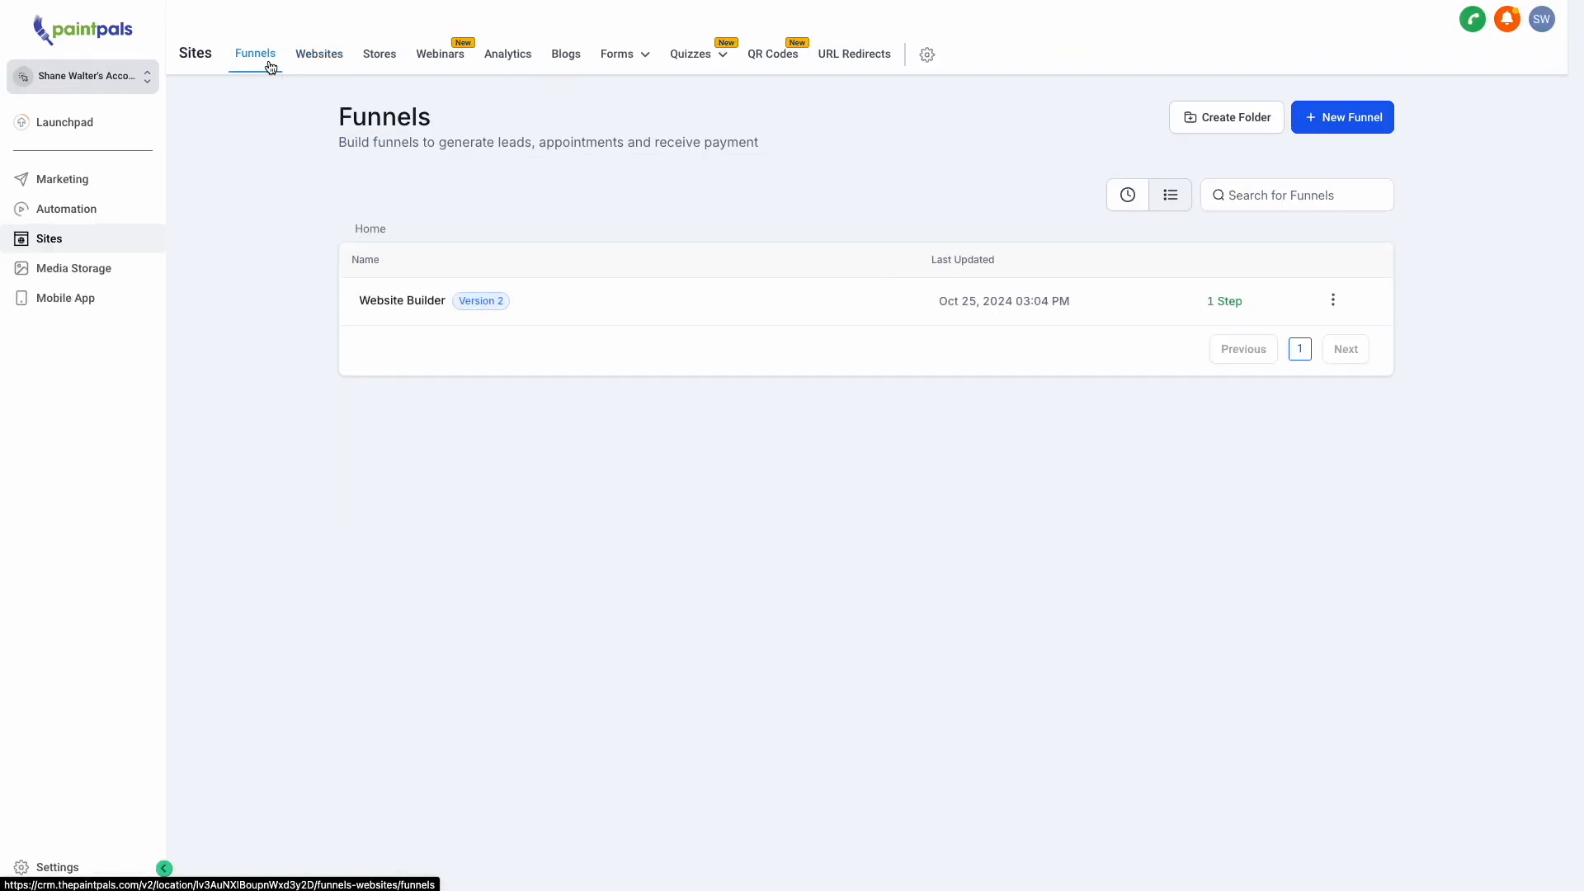
left_click(418, 310)
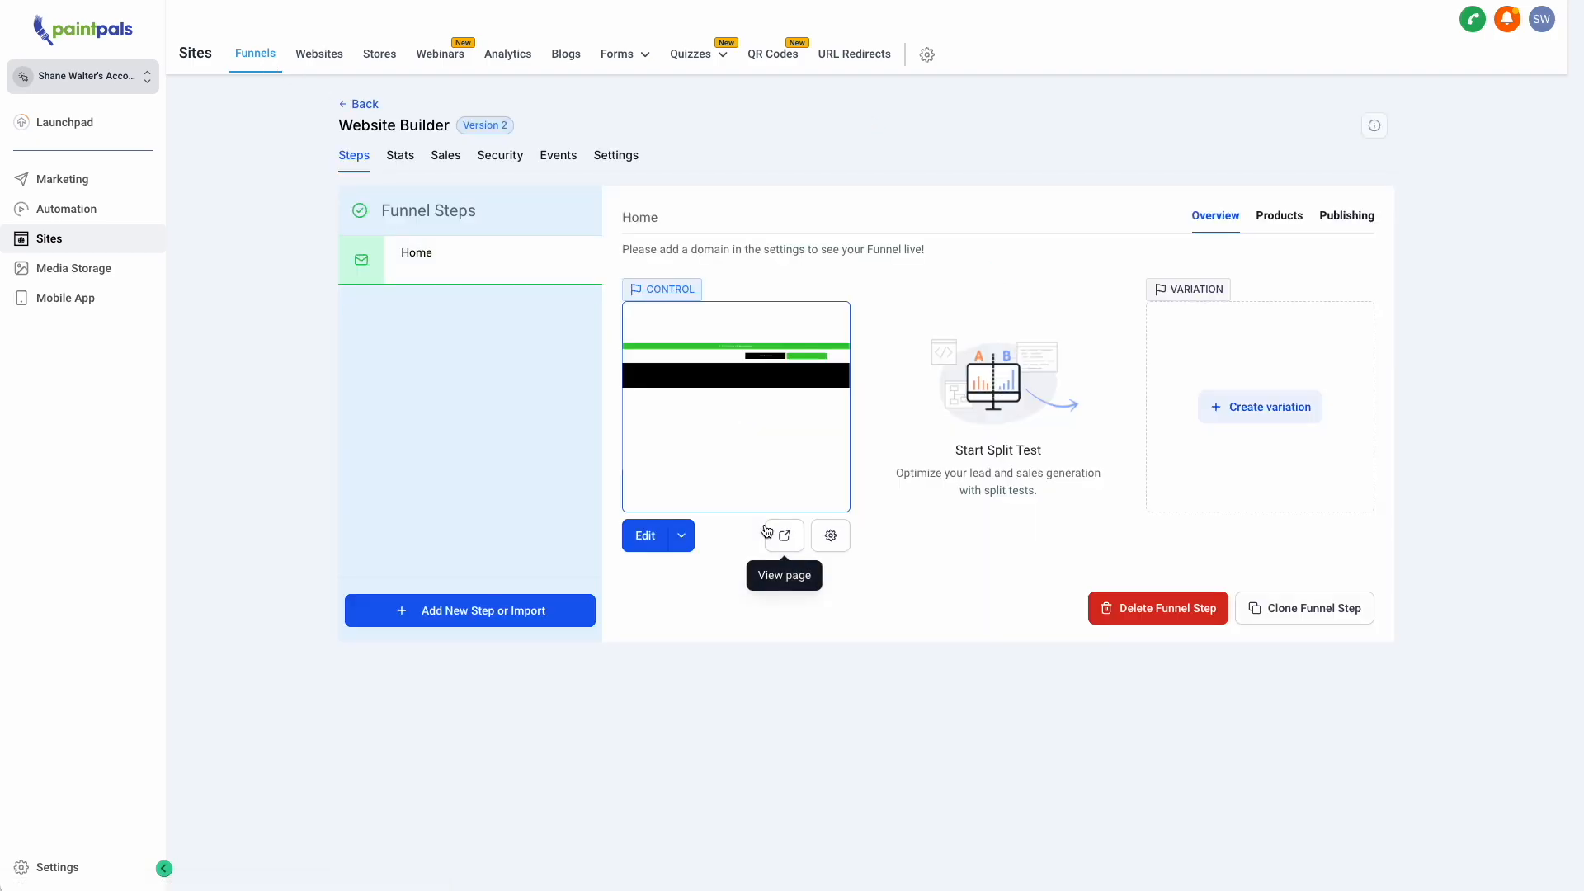
left_click(645, 536)
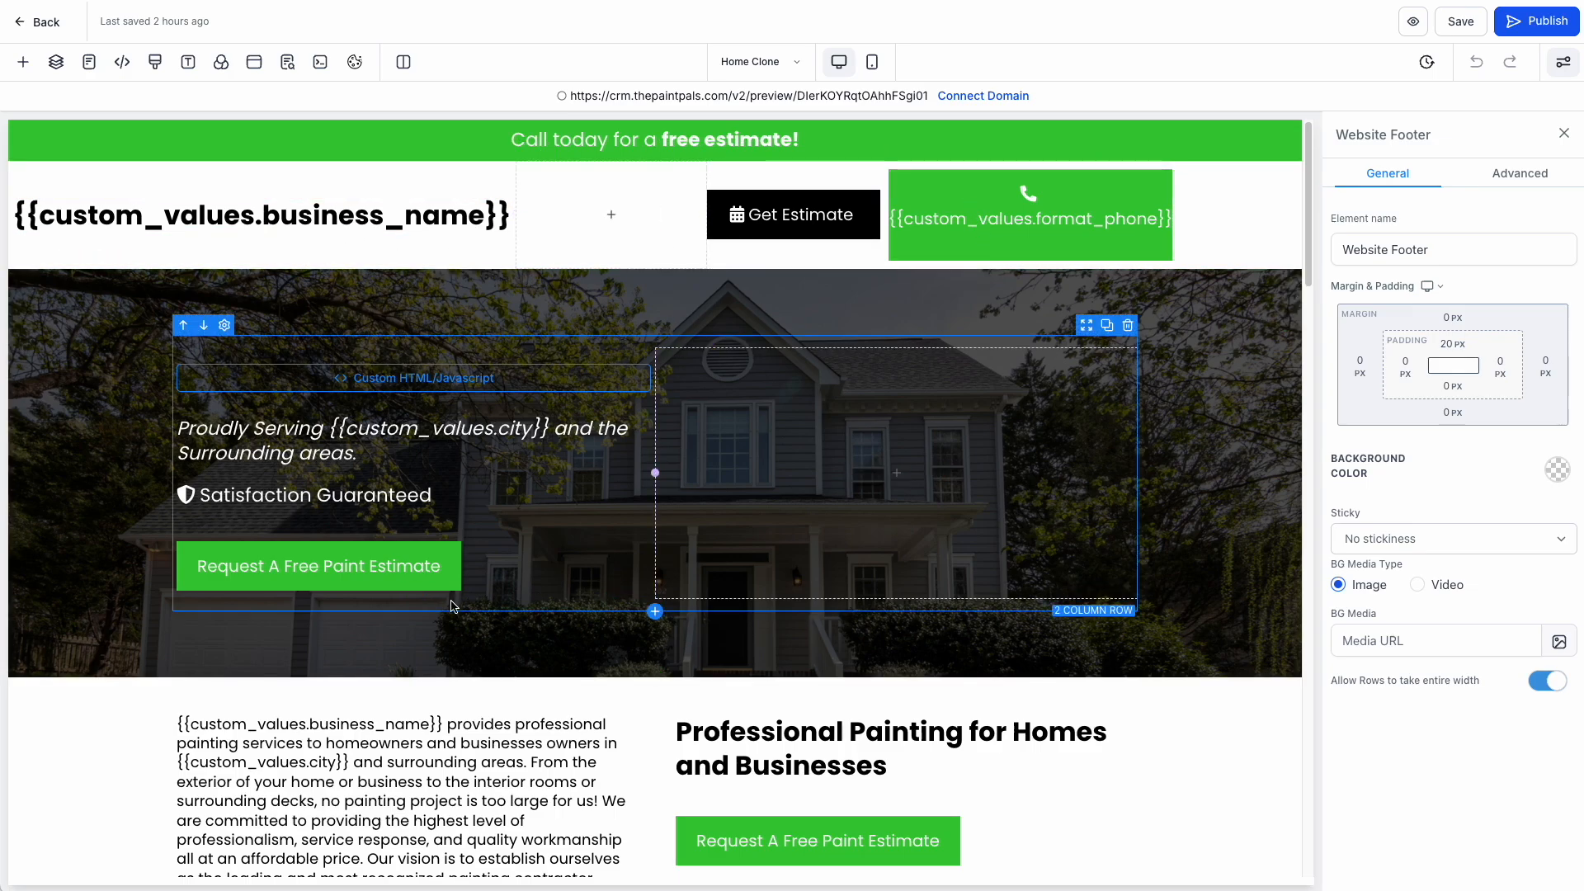
Replace "Our" with "My" before "vision" in the introductory paragraph below the hero section.
scroll(462, 652, "down", 1)
left_click(382, 751)
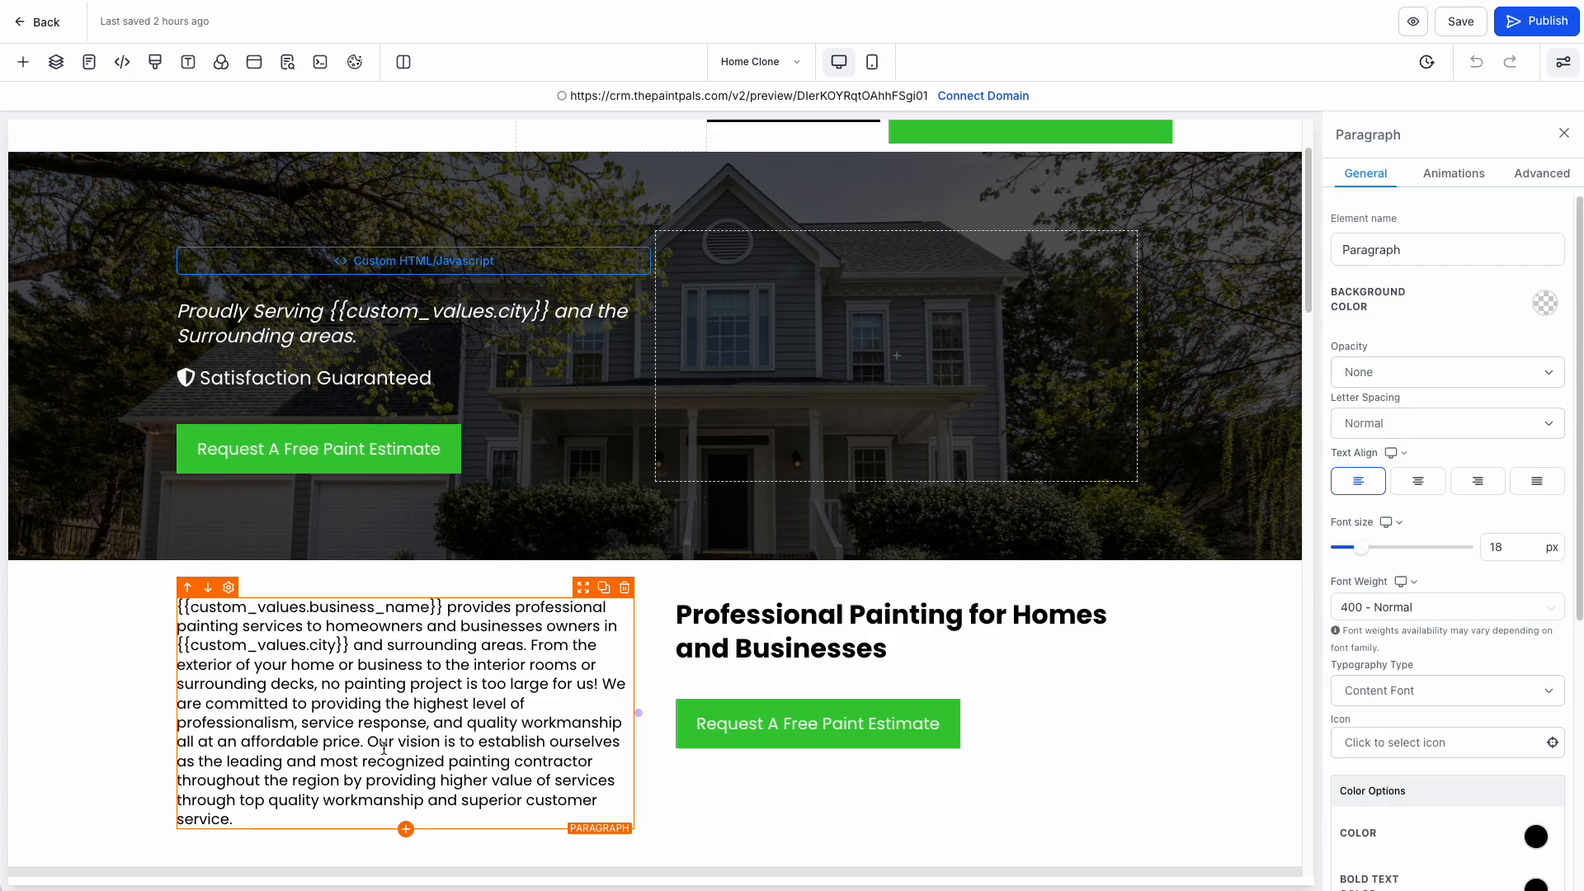
left_click(378, 742)
key("Right")
key("BackSpace")
key("BackSpace")
key("BackSpace")
type("My")
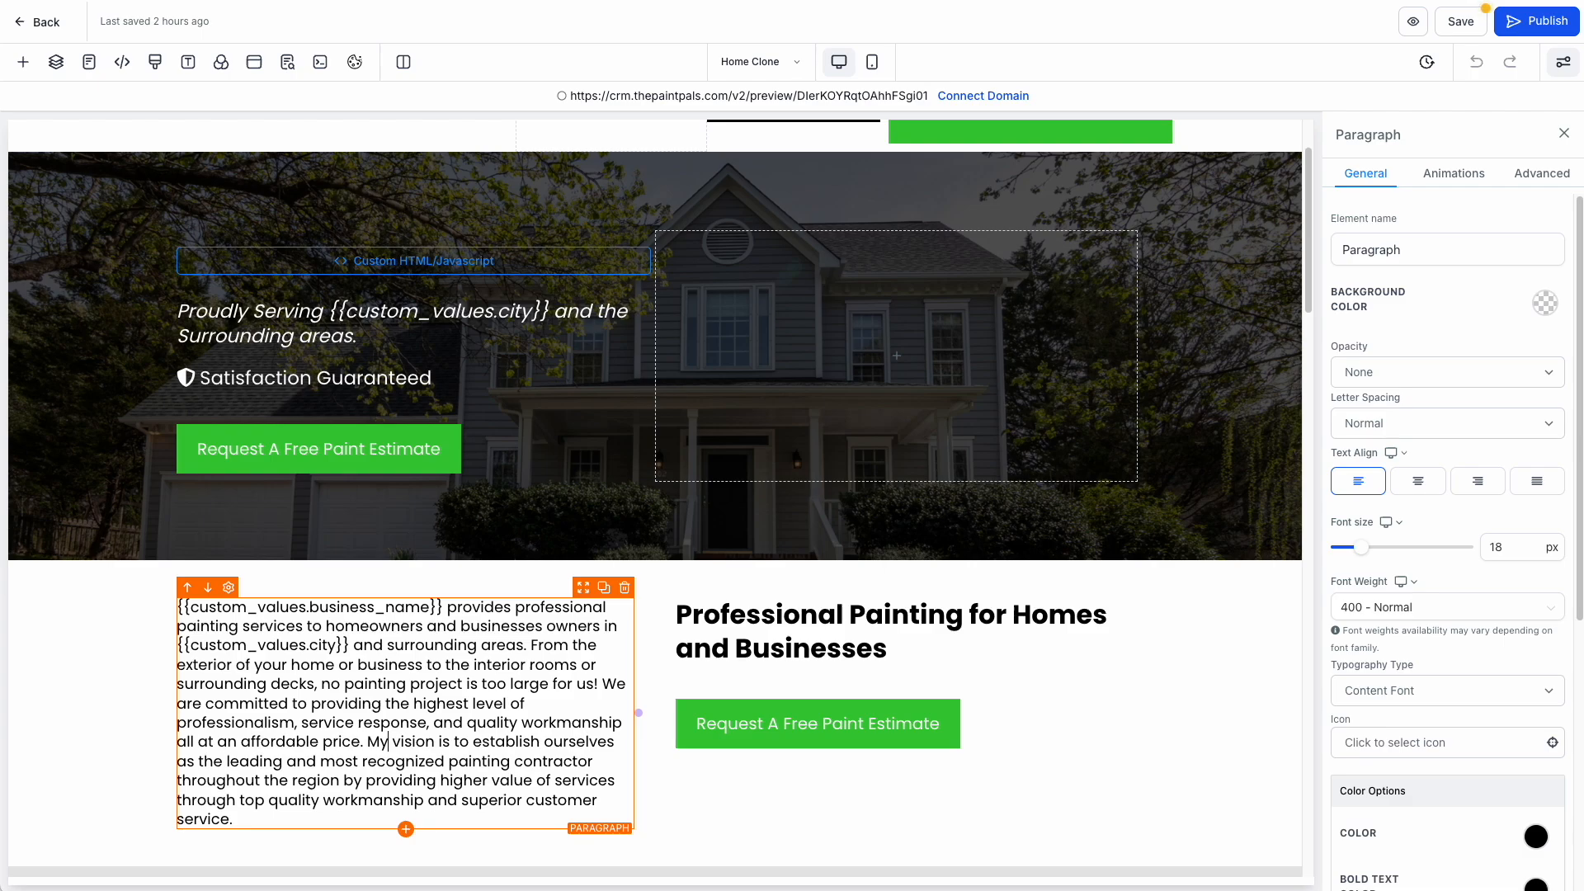
Change "My" back to "Our" before "vision" in the introductory paragraph.
key("BackSpace")
key("BackSpace")
type("Our")
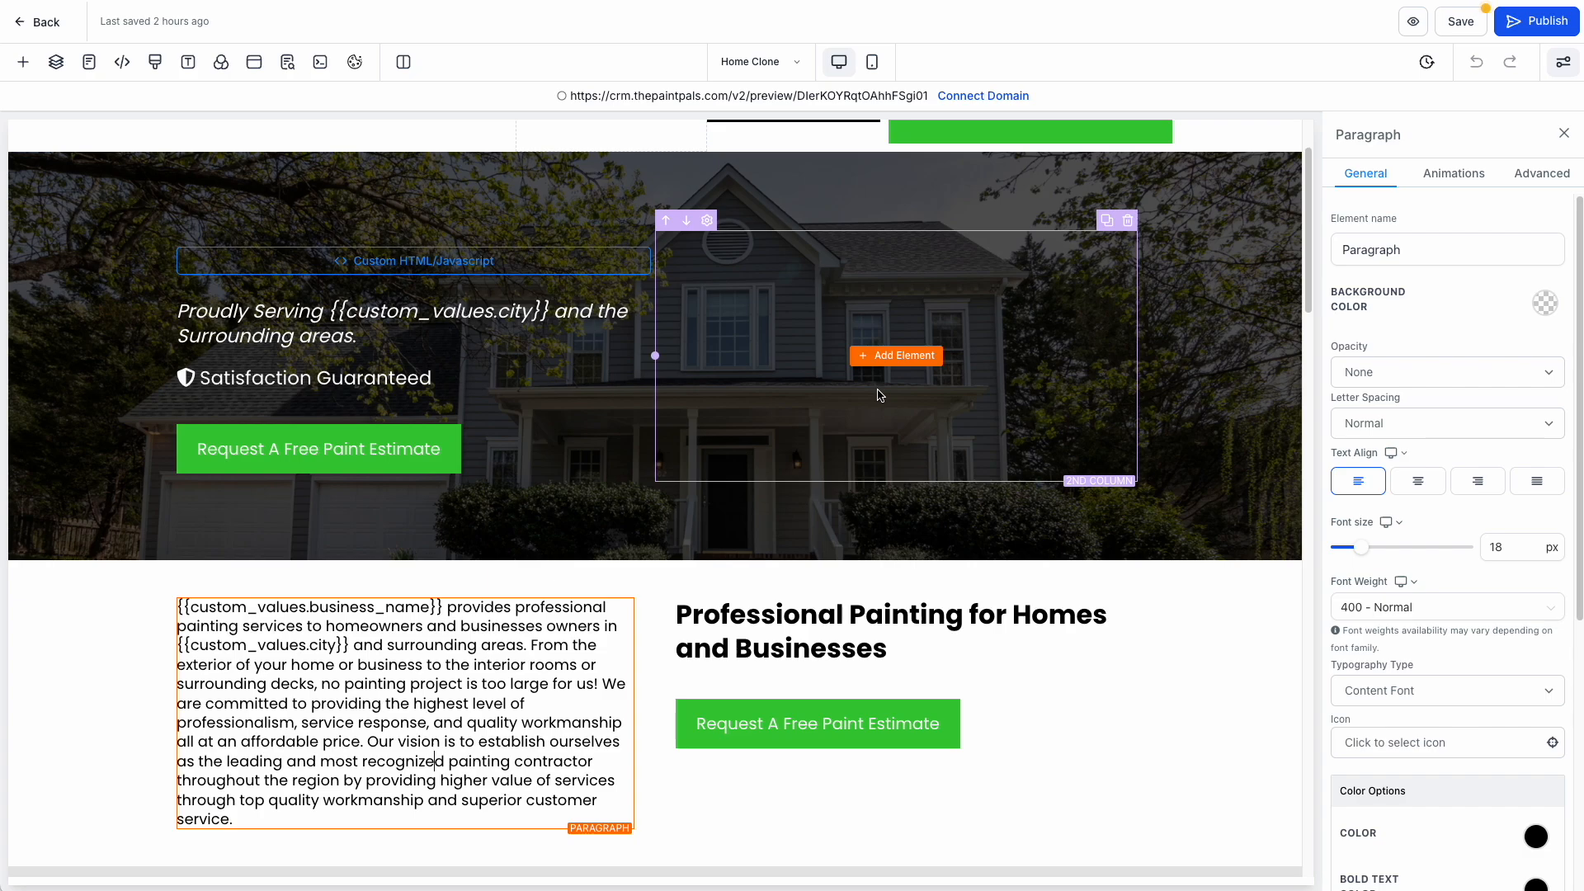
Look over the hero and introductory sections, and leave the page editor without saving the changes.
scroll(880, 395, "down", 2)
scroll(421, 478, "up", 3)
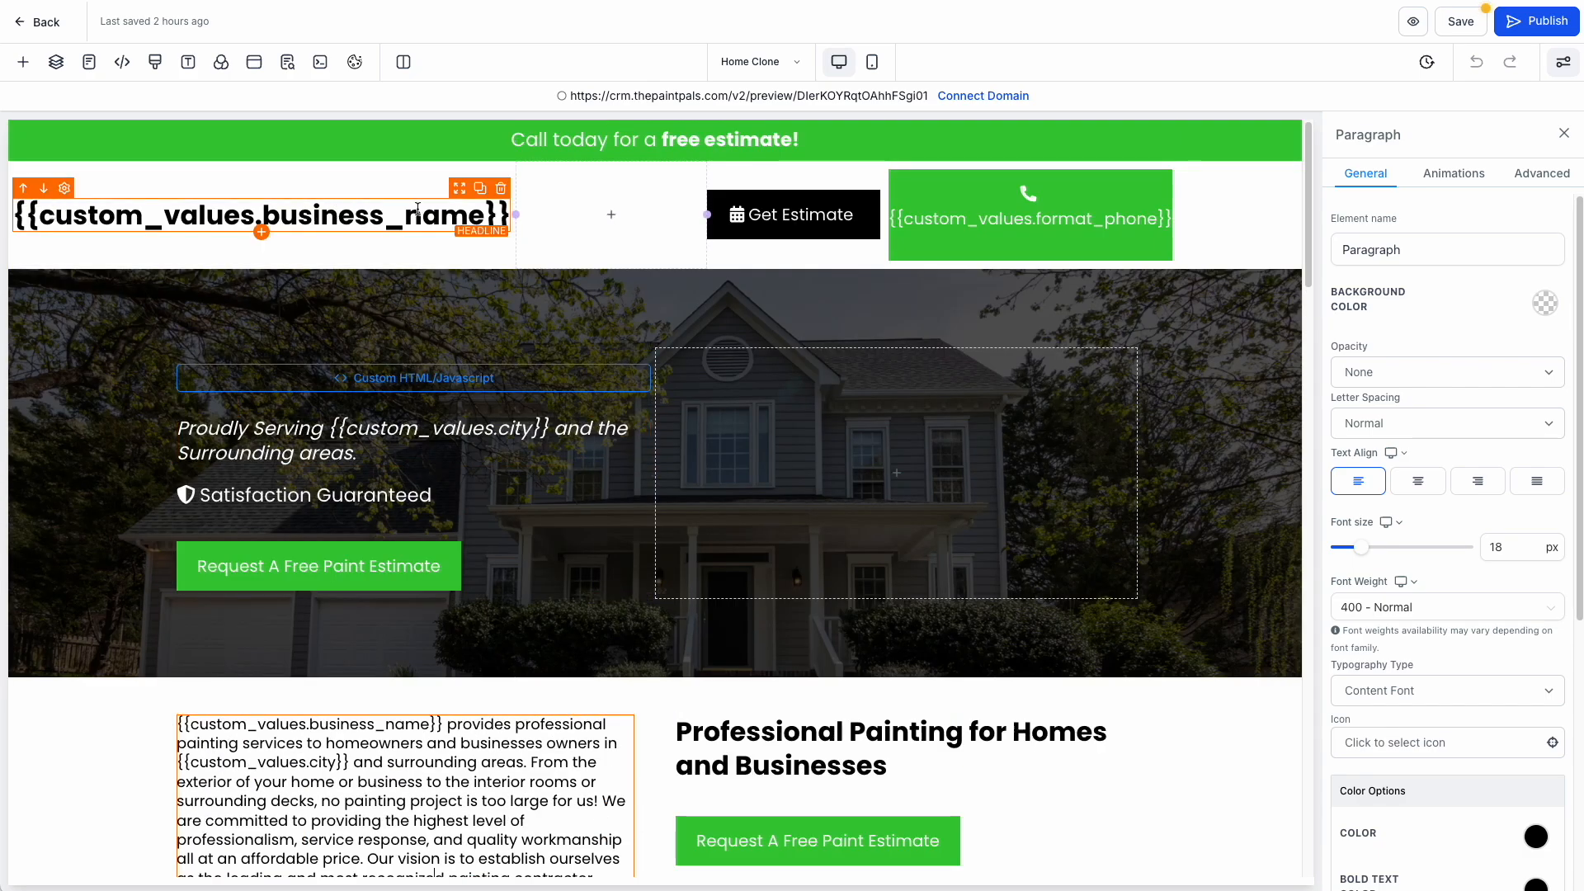
scroll(437, 747, "down", 2)
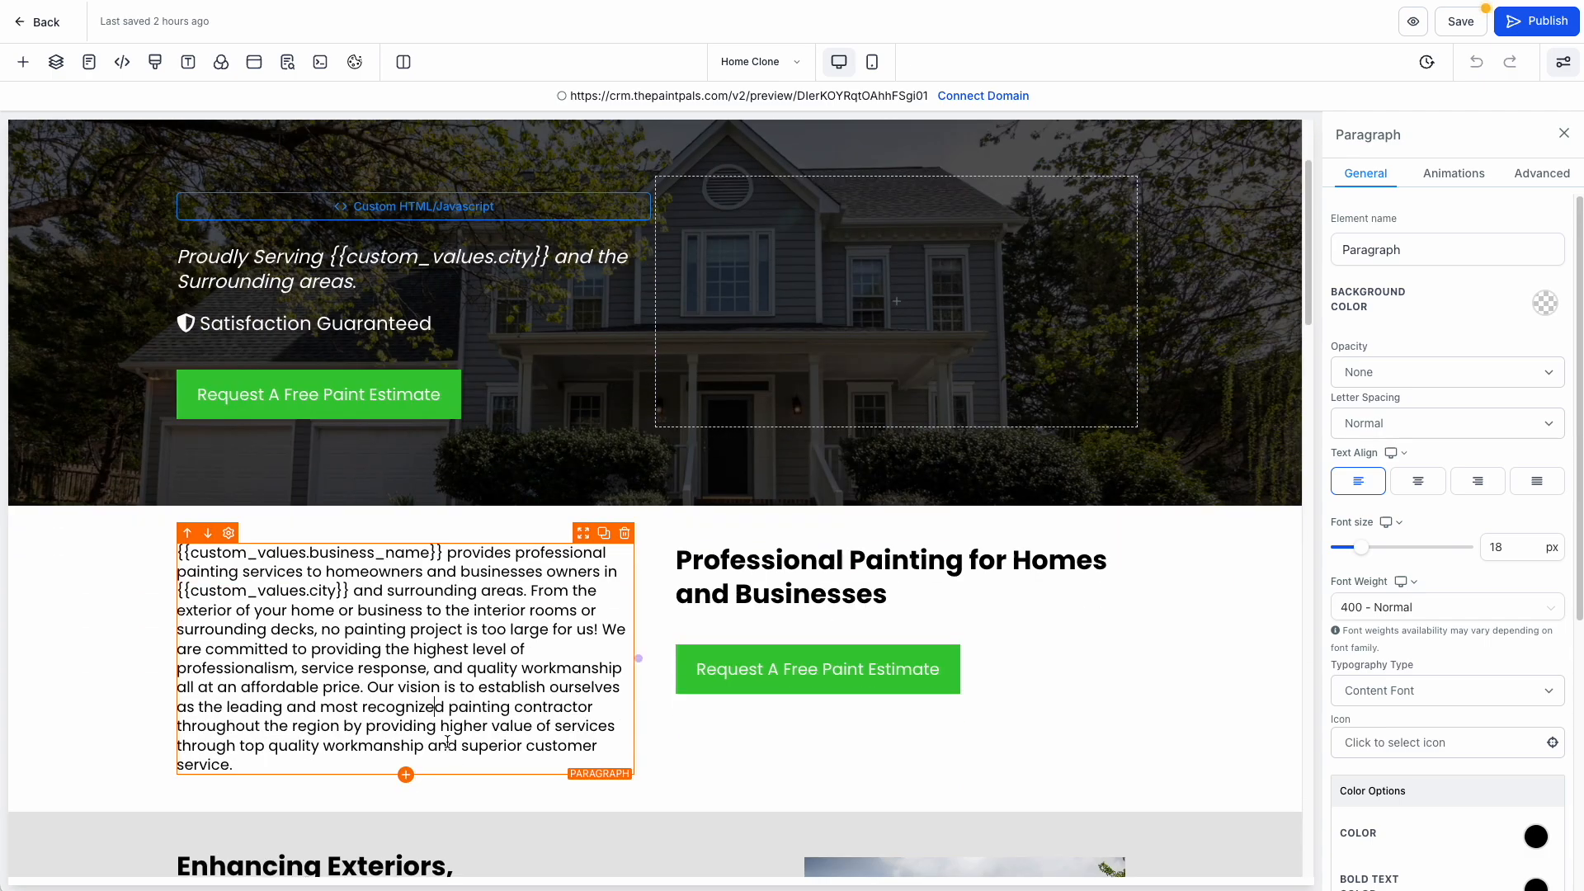
scroll(446, 741, "up", 2)
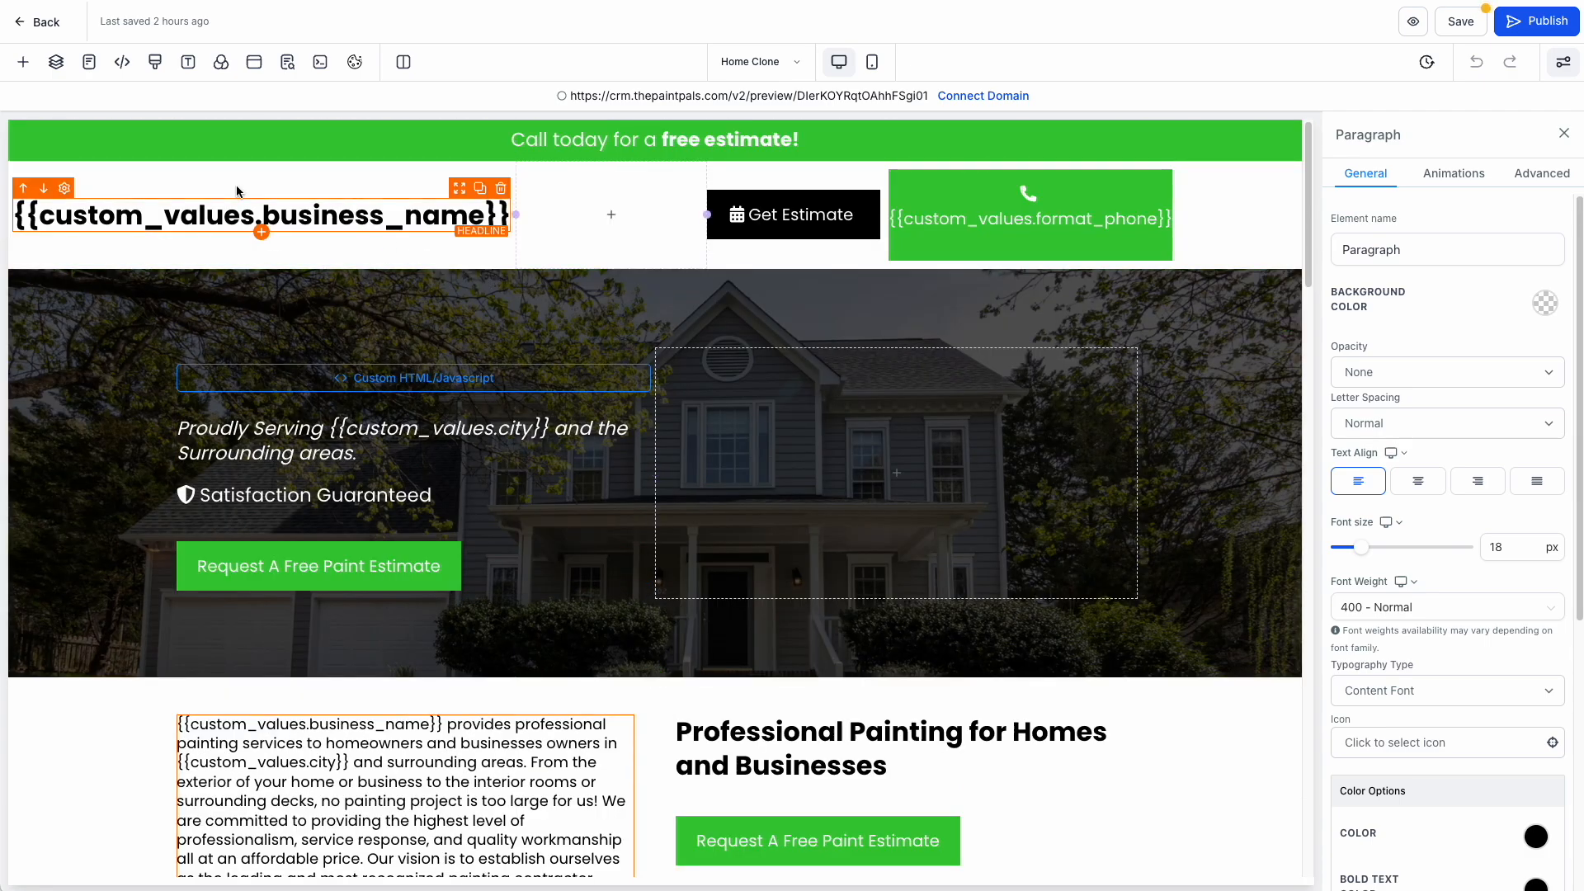
left_click(45, 25)
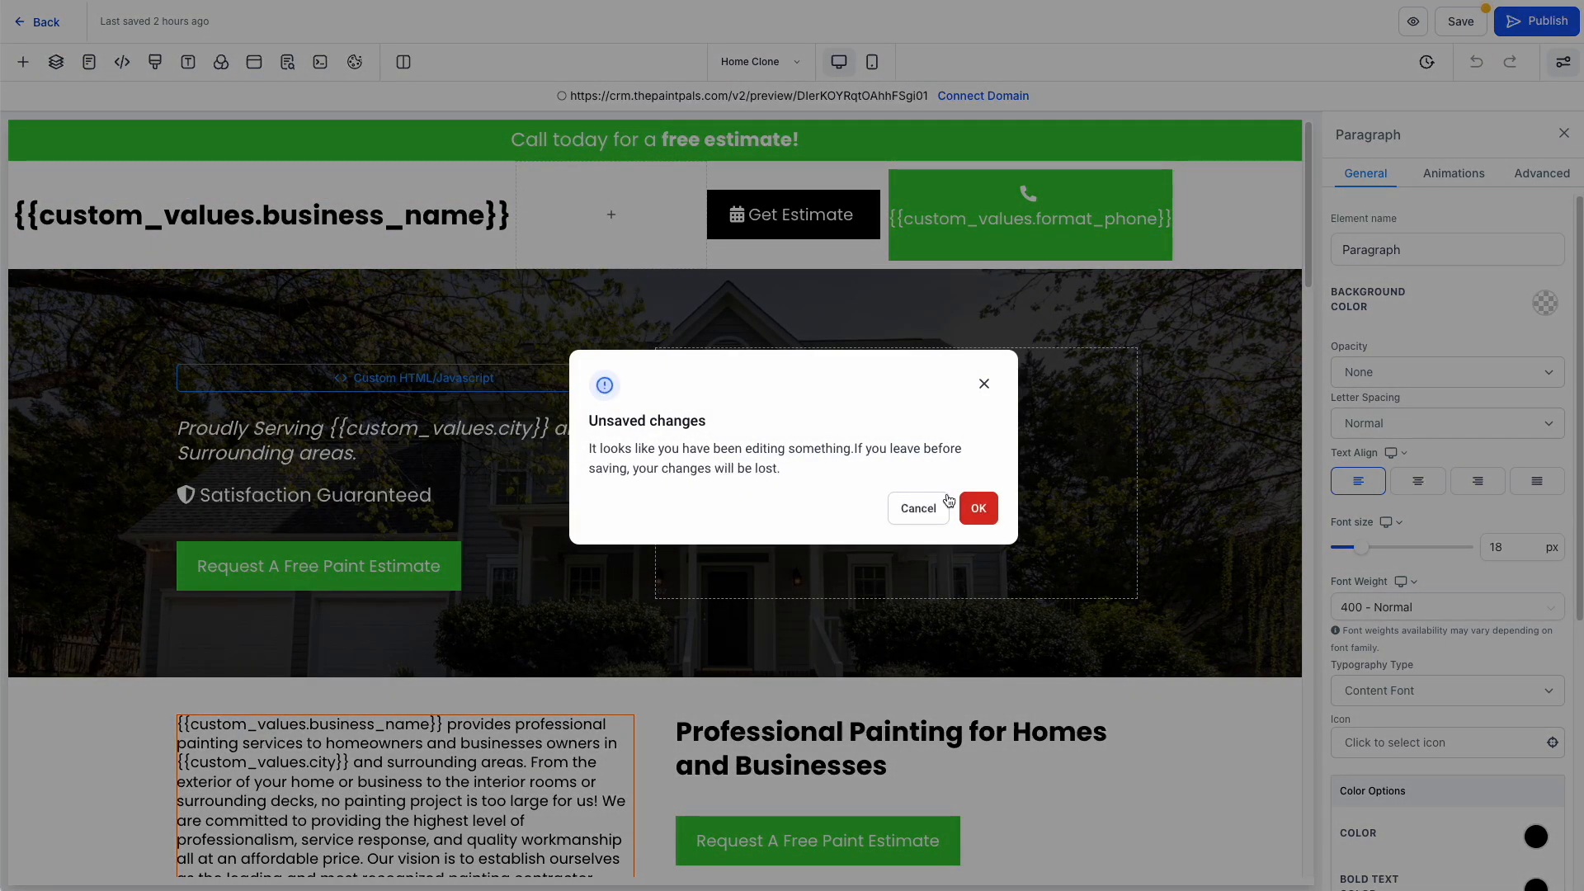
left_click(975, 505)
Open the account settings and review the list of custom values and their keys.
left_click(38, 866)
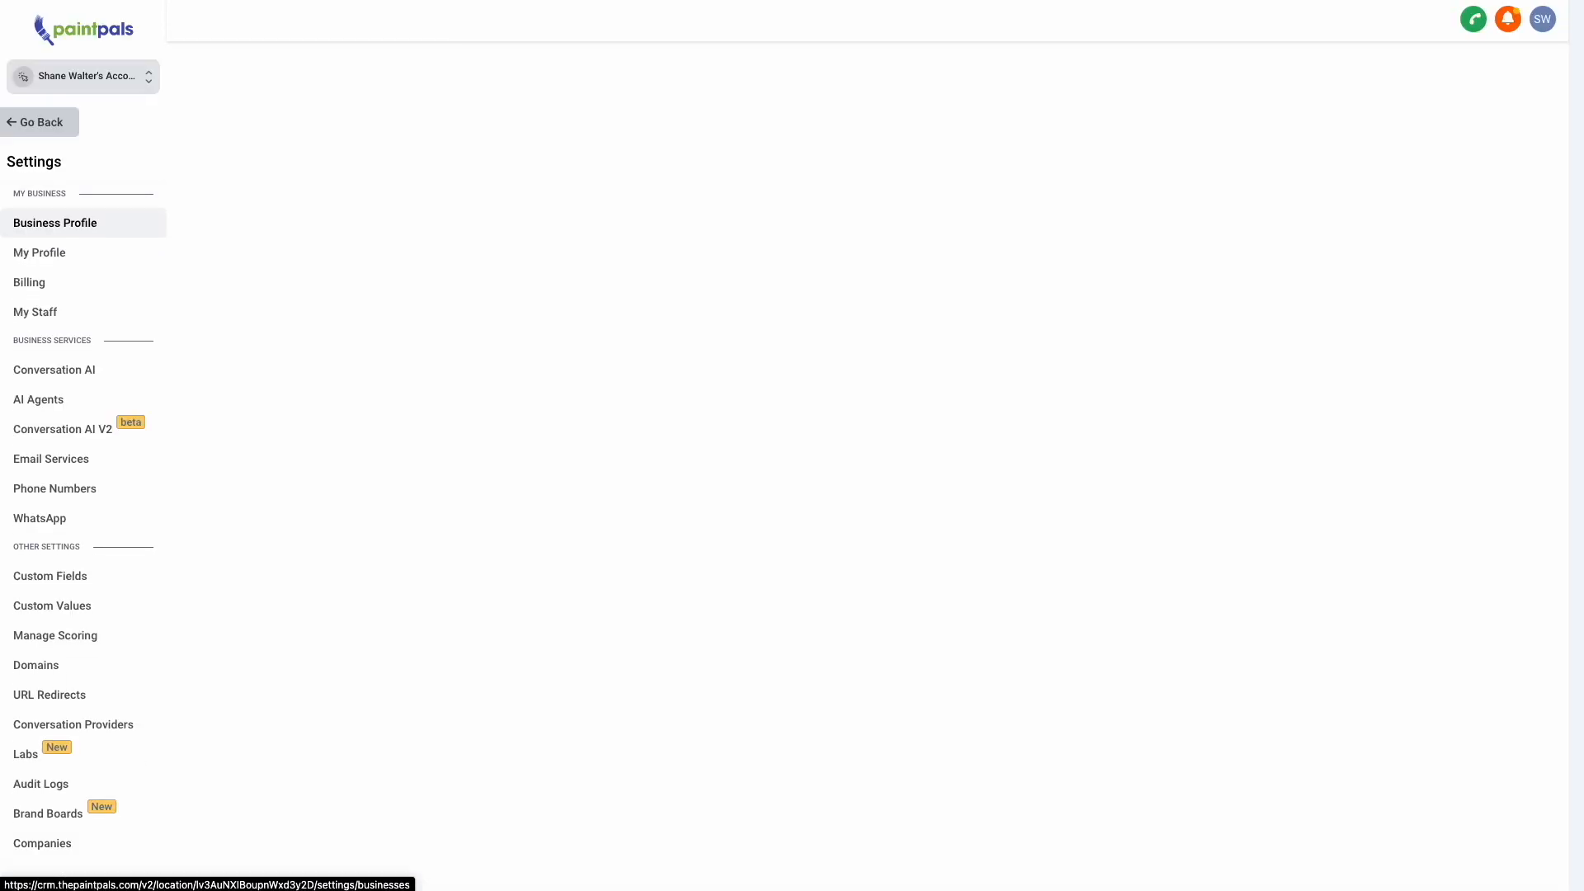
left_click(8, 615)
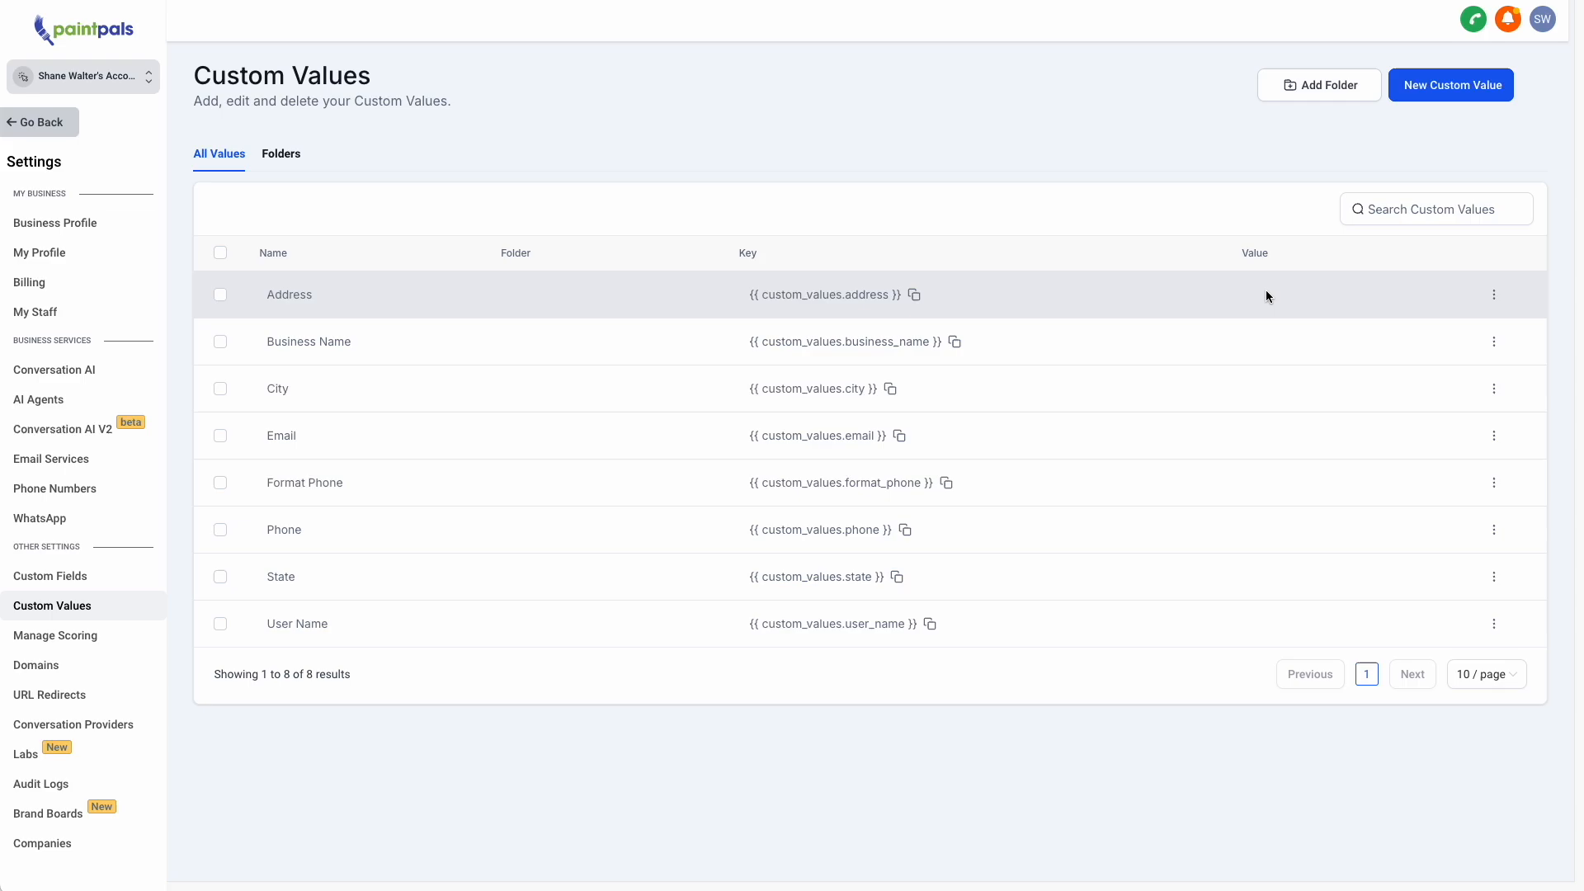
left_click_drag(1265, 293, 1274, 371)
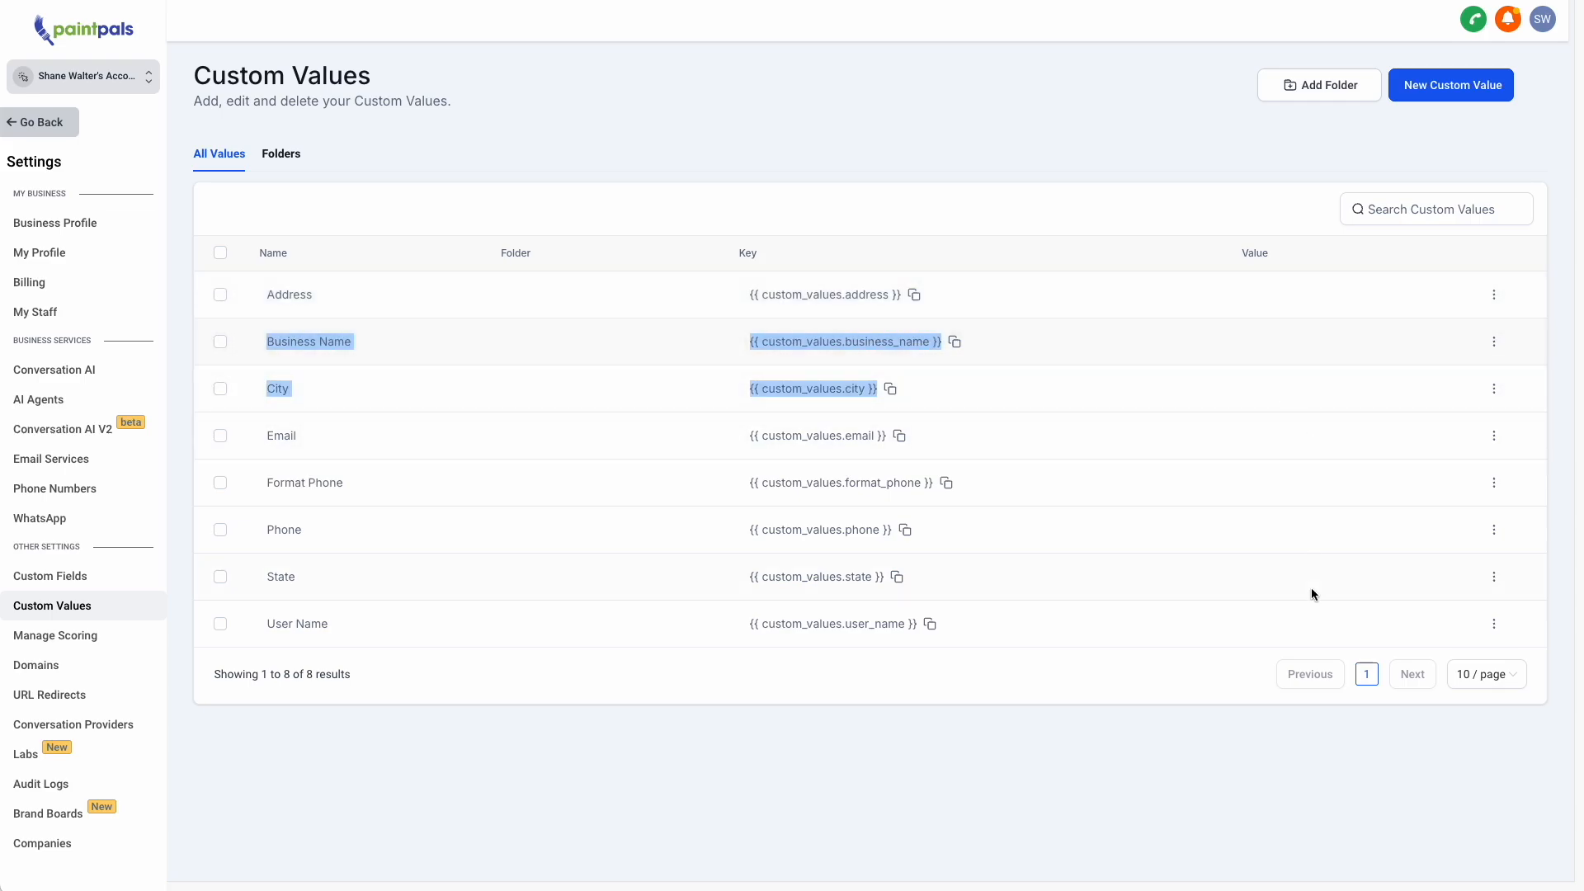
left_click(307, 319)
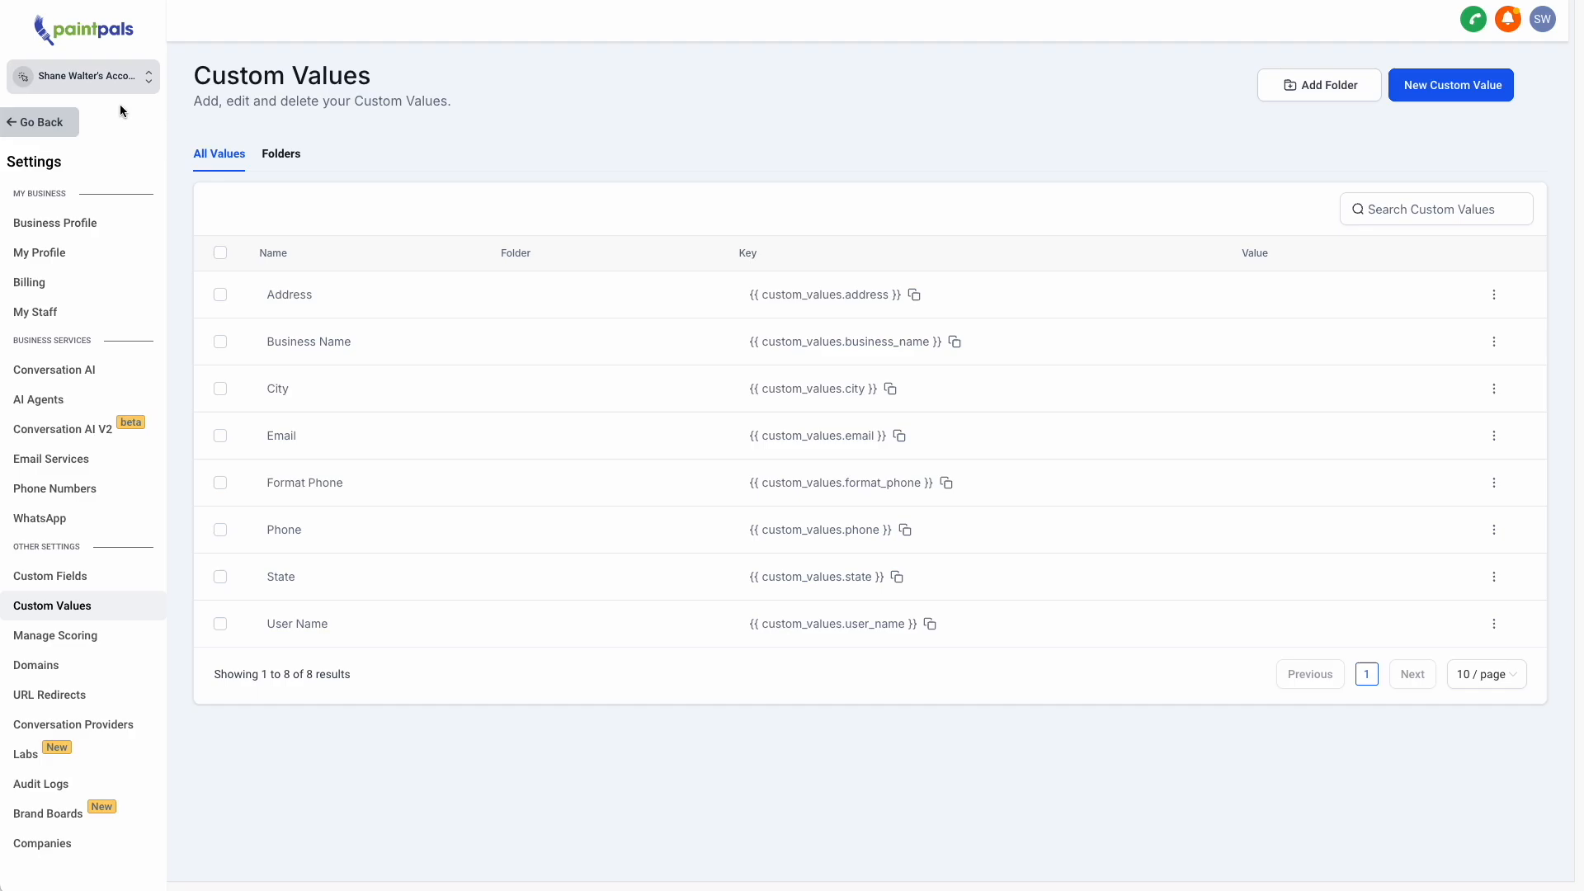
Leave the settings and return to the Website Builder funnel's Home page in the page editor.
left_click(53, 124)
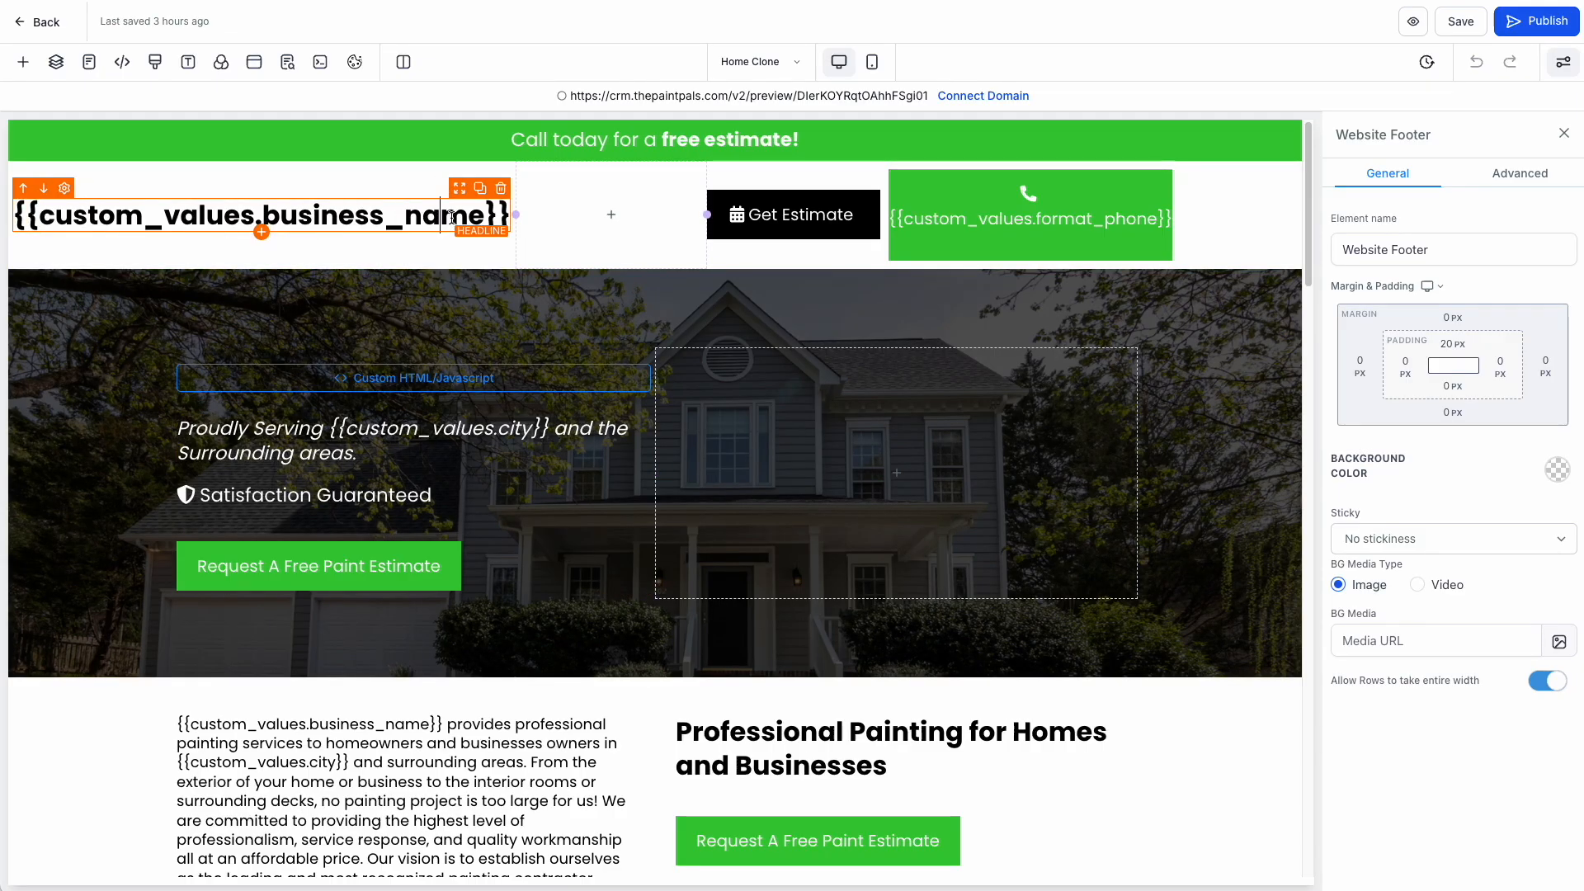
left_click(477, 217)
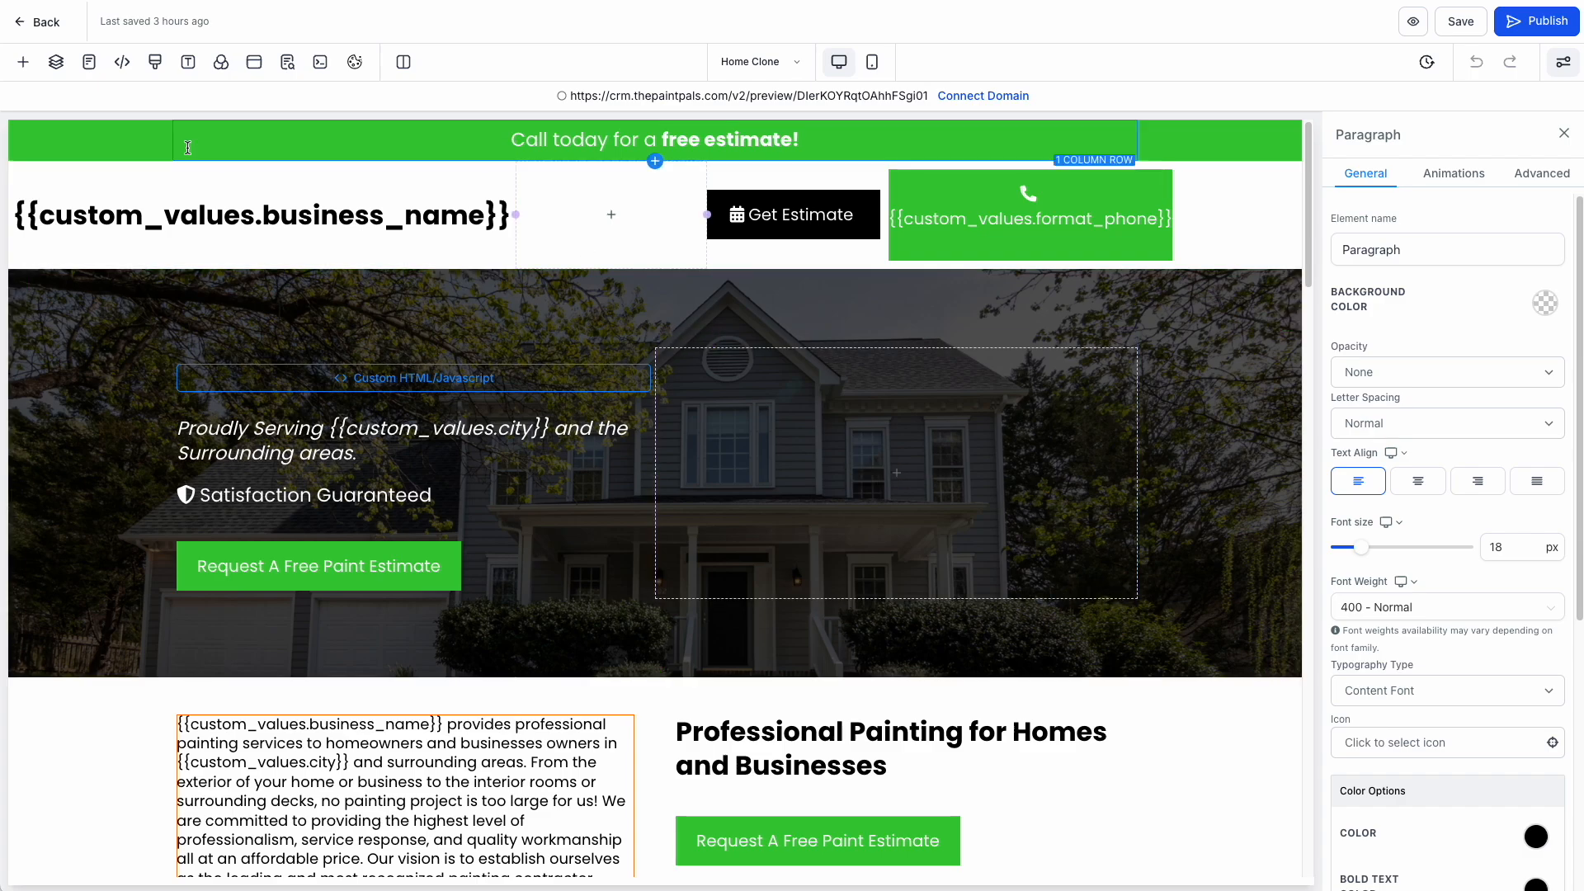
Show the page's layers and expand the first section through its row and column to the paragraph.
left_click(54, 64)
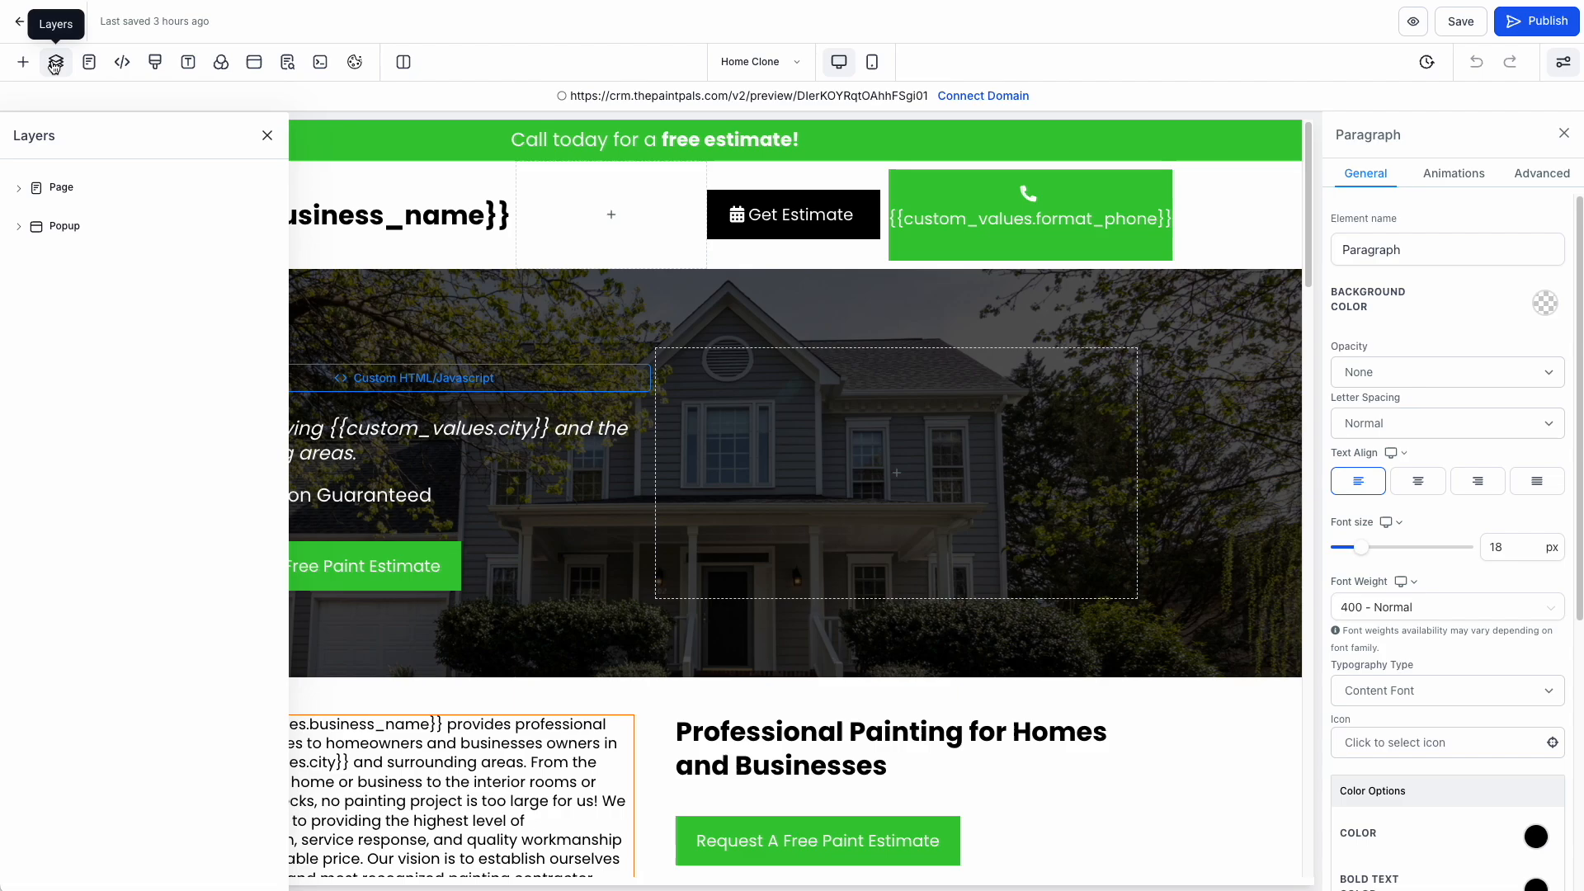
left_click(18, 188)
left_click(27, 221)
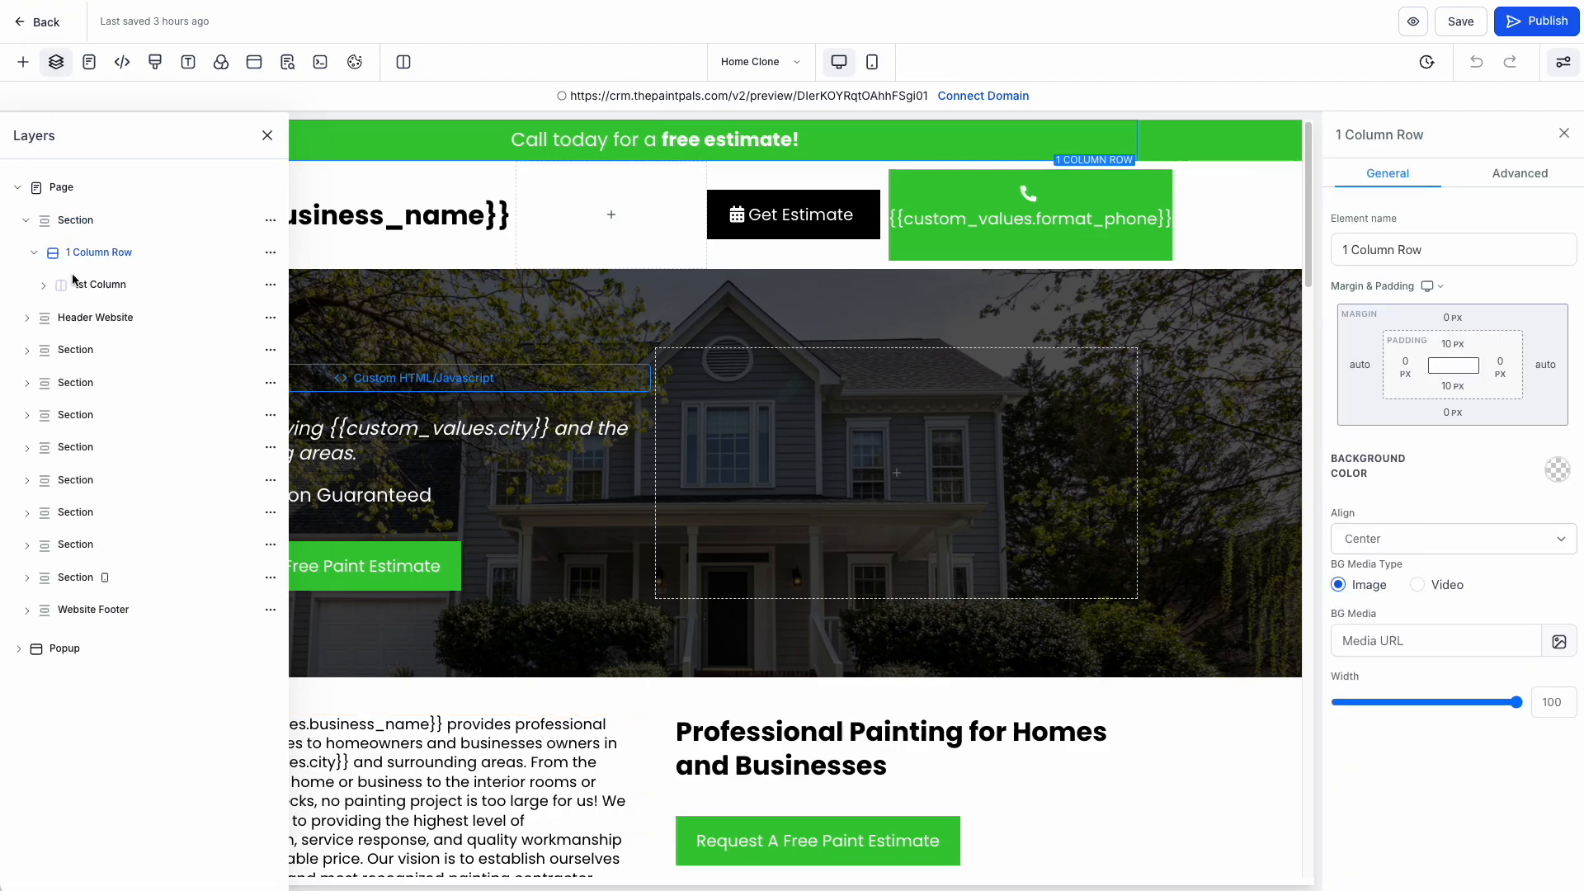
left_click(99, 285)
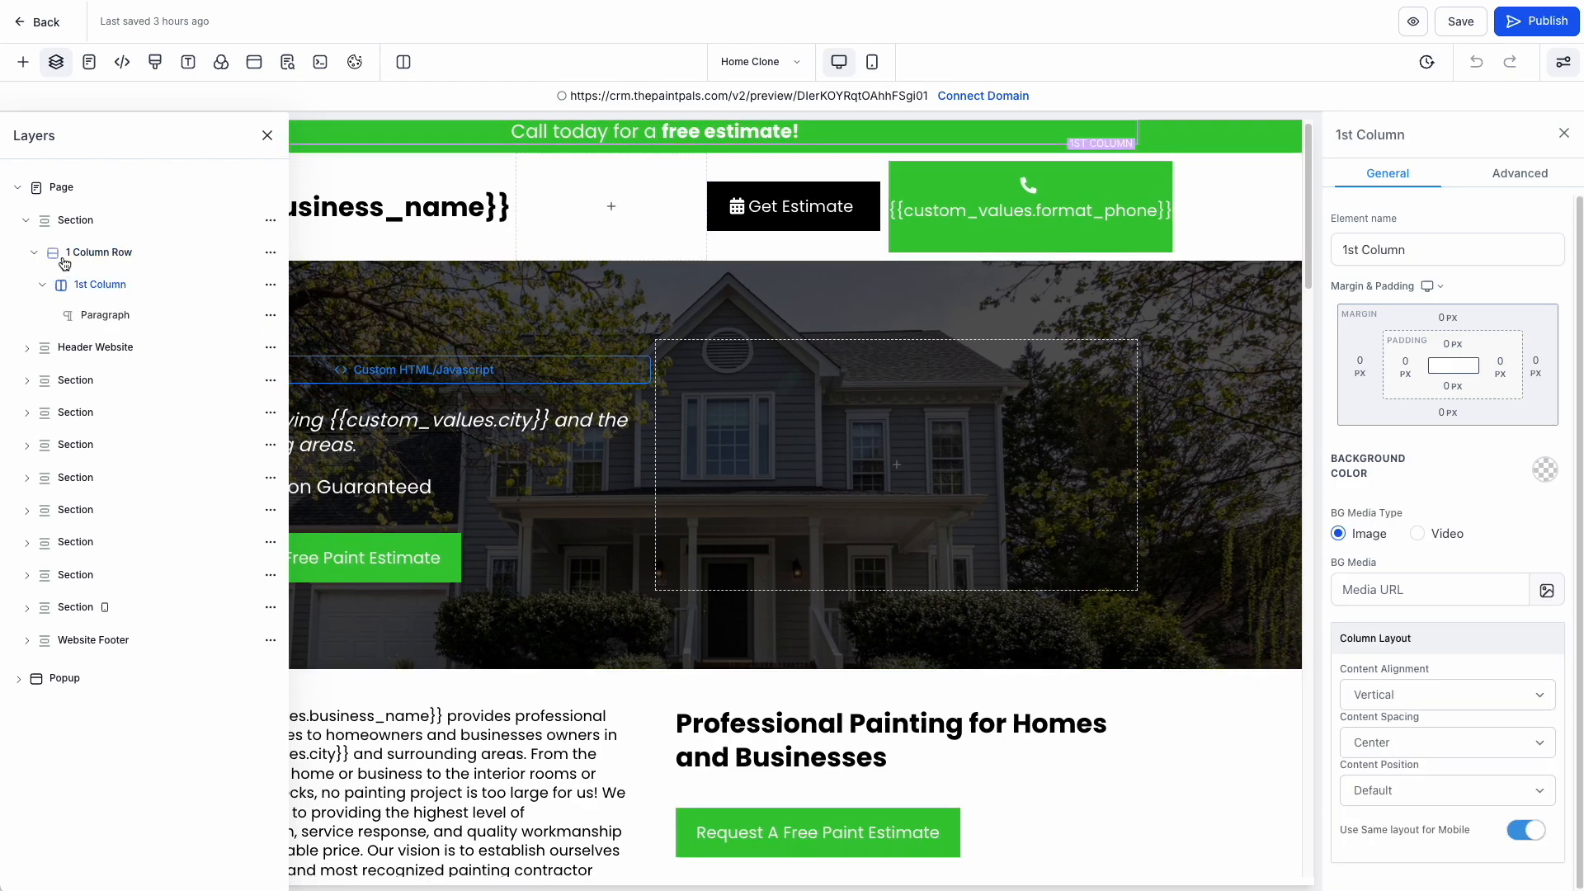
View the options for the first section's one-column row, and collapse and close the layers list.
left_click(91, 253)
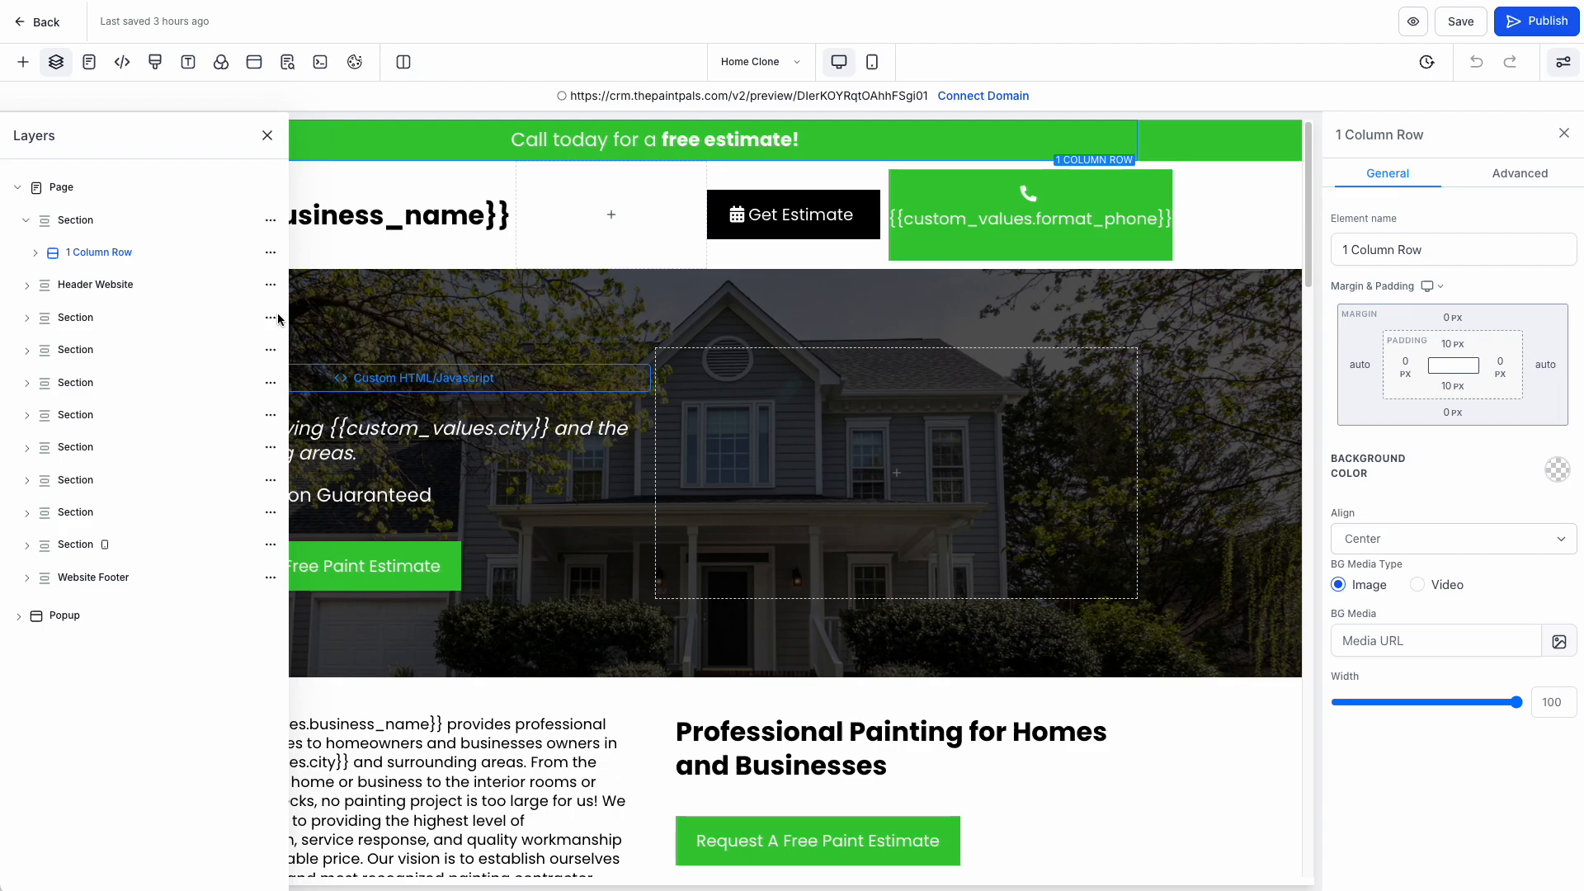
left_click(271, 253)
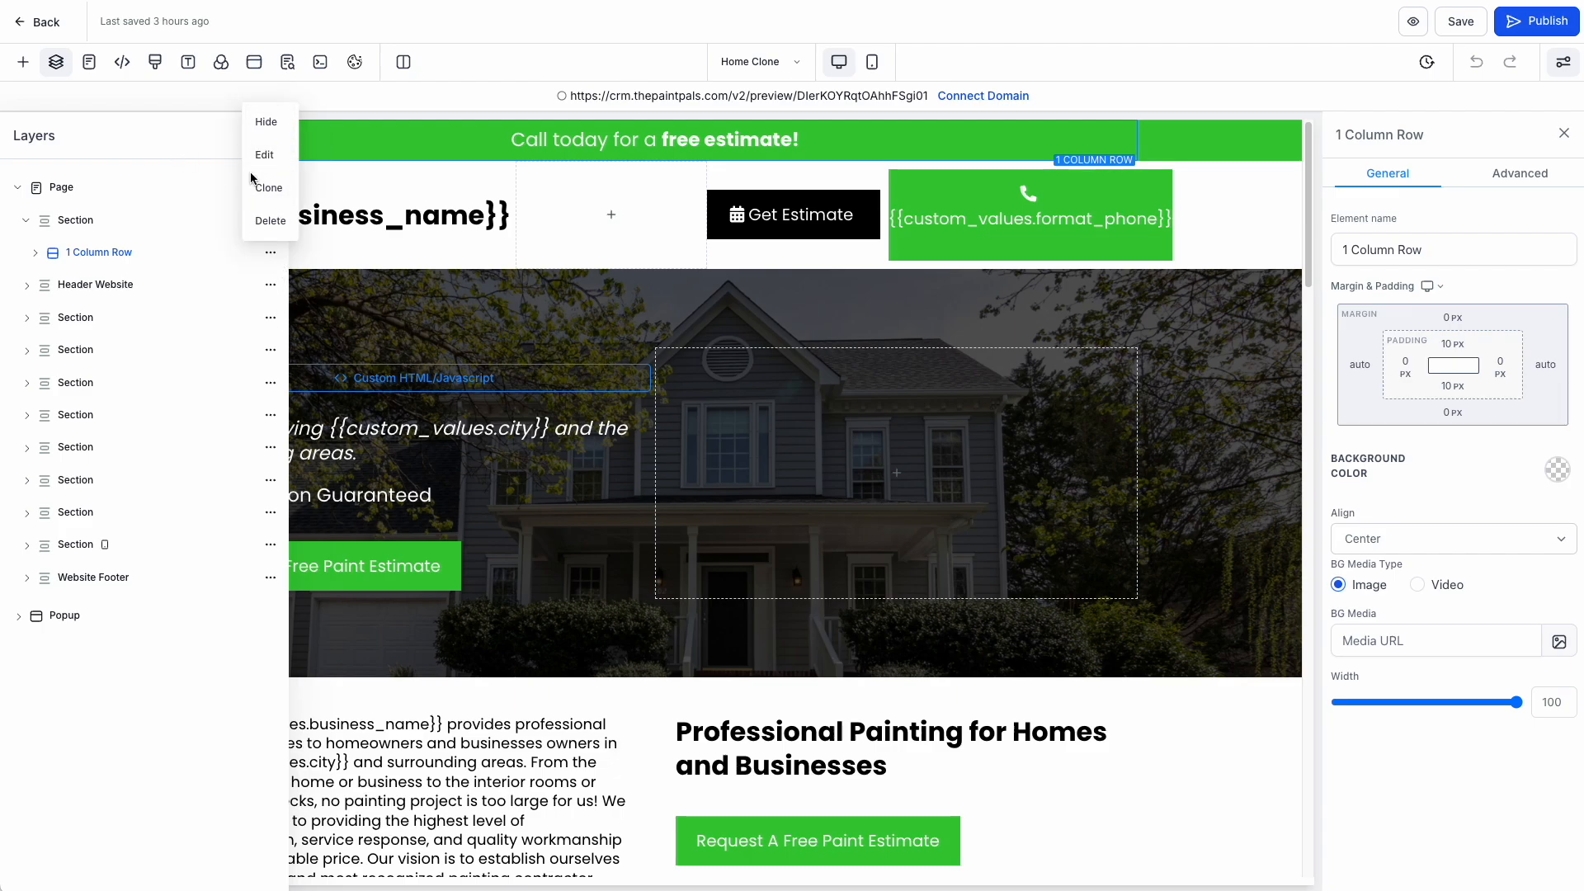
left_click(36, 252)
left_click(35, 252)
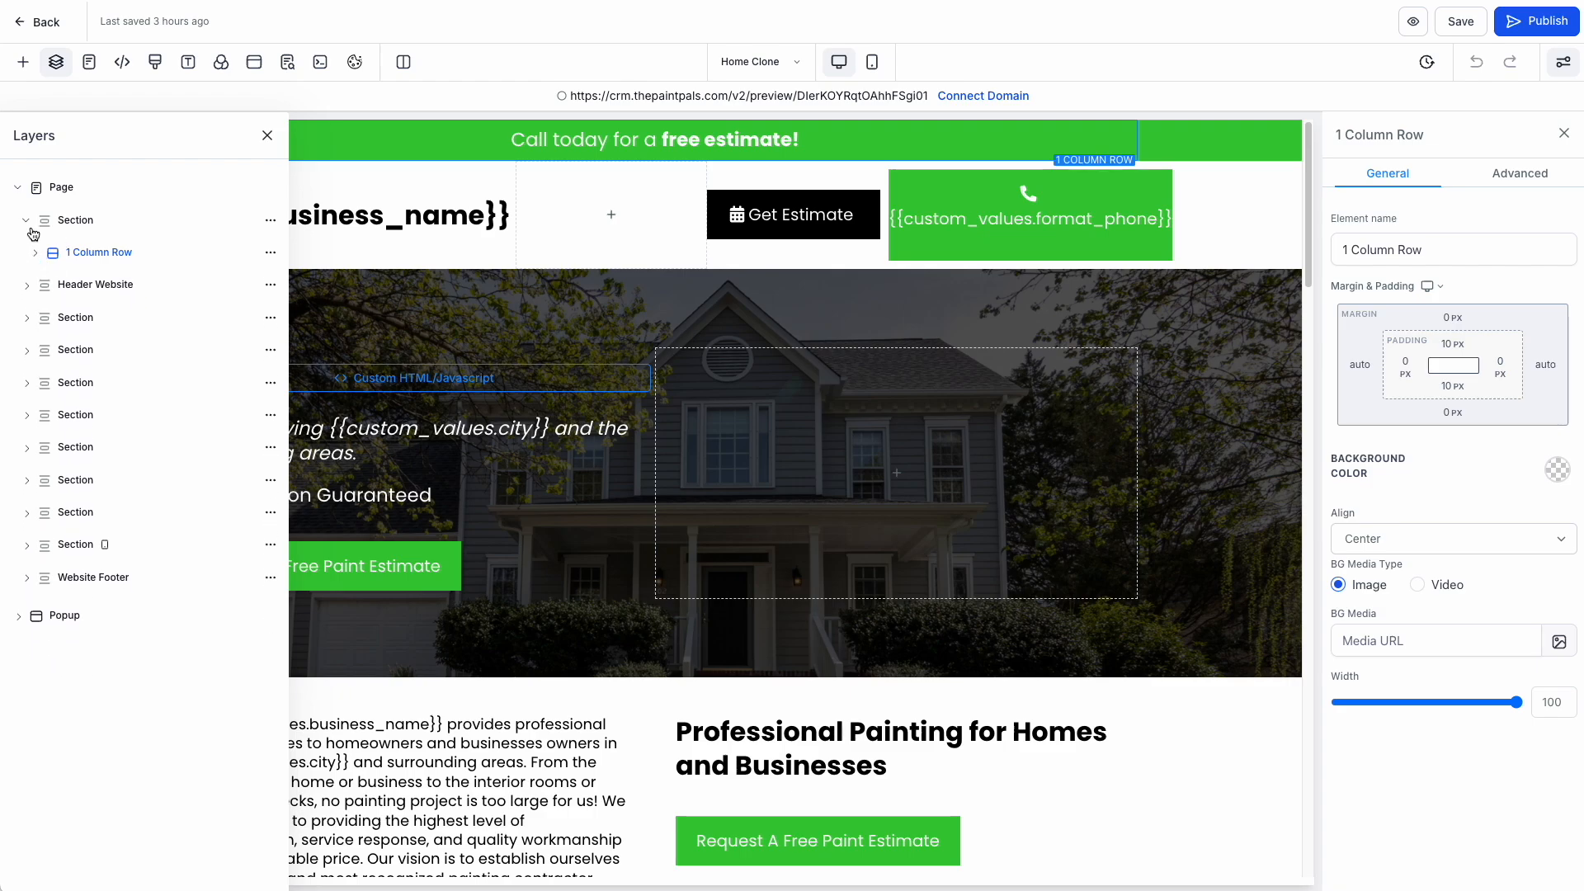
left_click(25, 220)
left_click(17, 187)
left_click(267, 136)
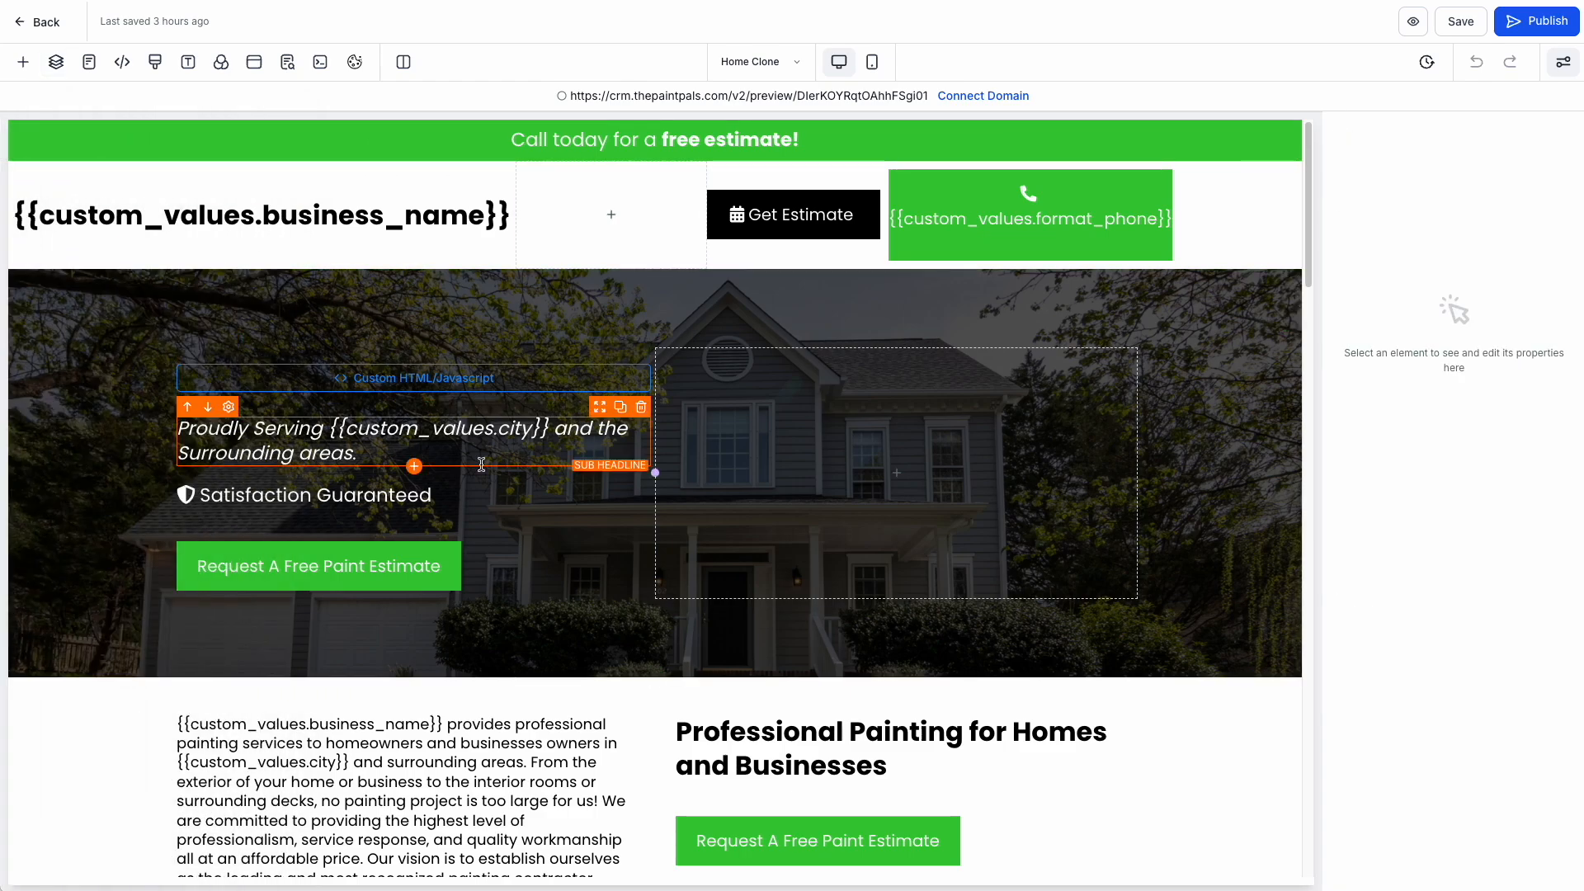
Select the hero section's Request A Free Paint Estimate button and look through its general settings.
left_click(138, 513)
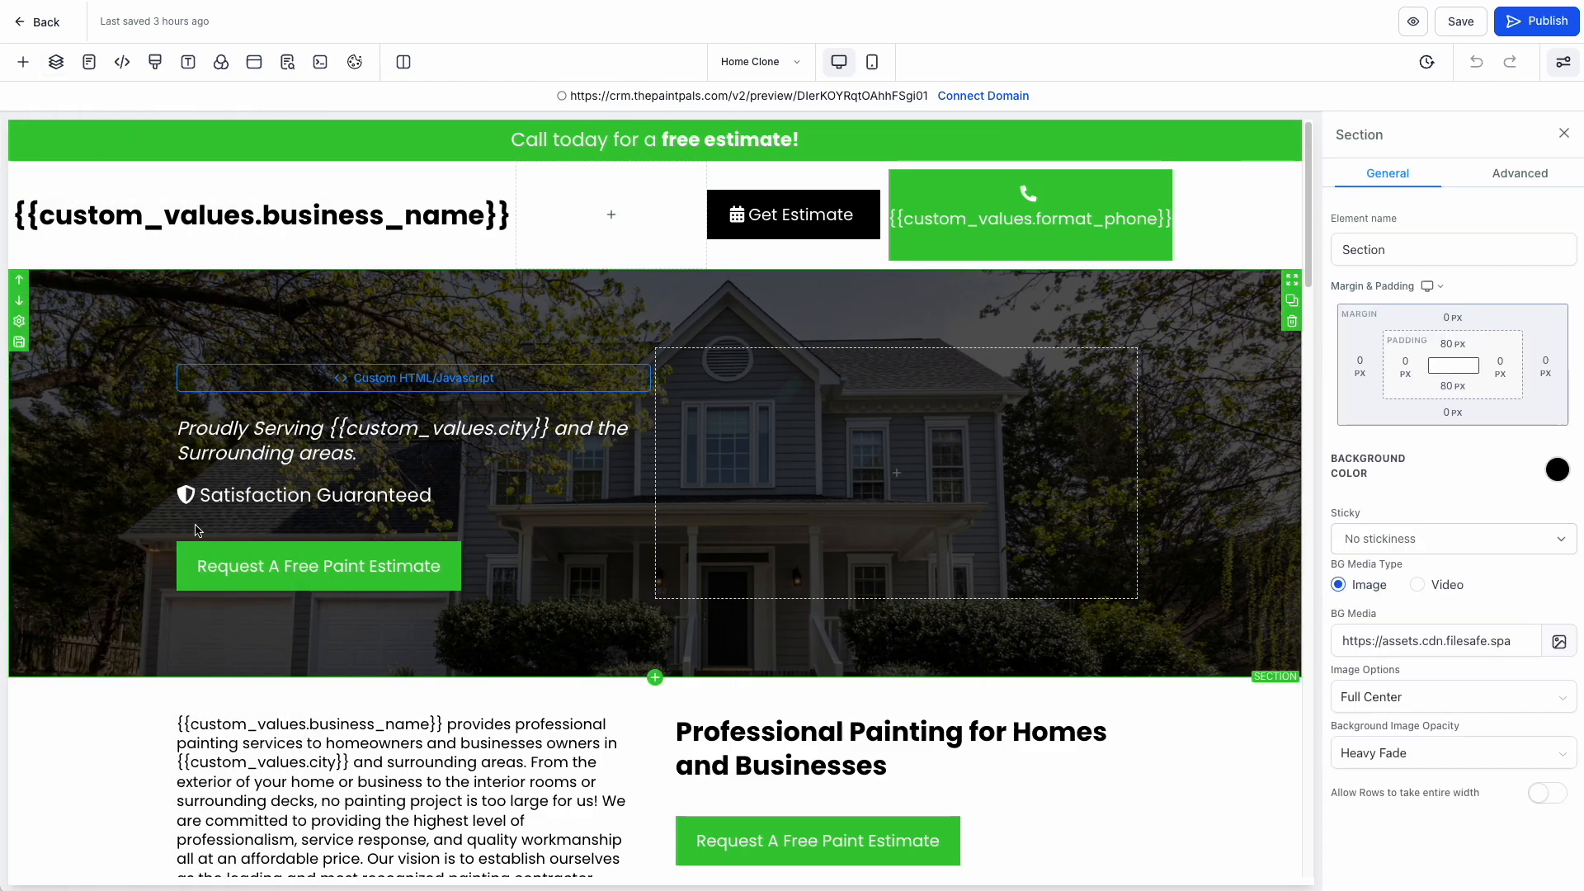
left_click(306, 572)
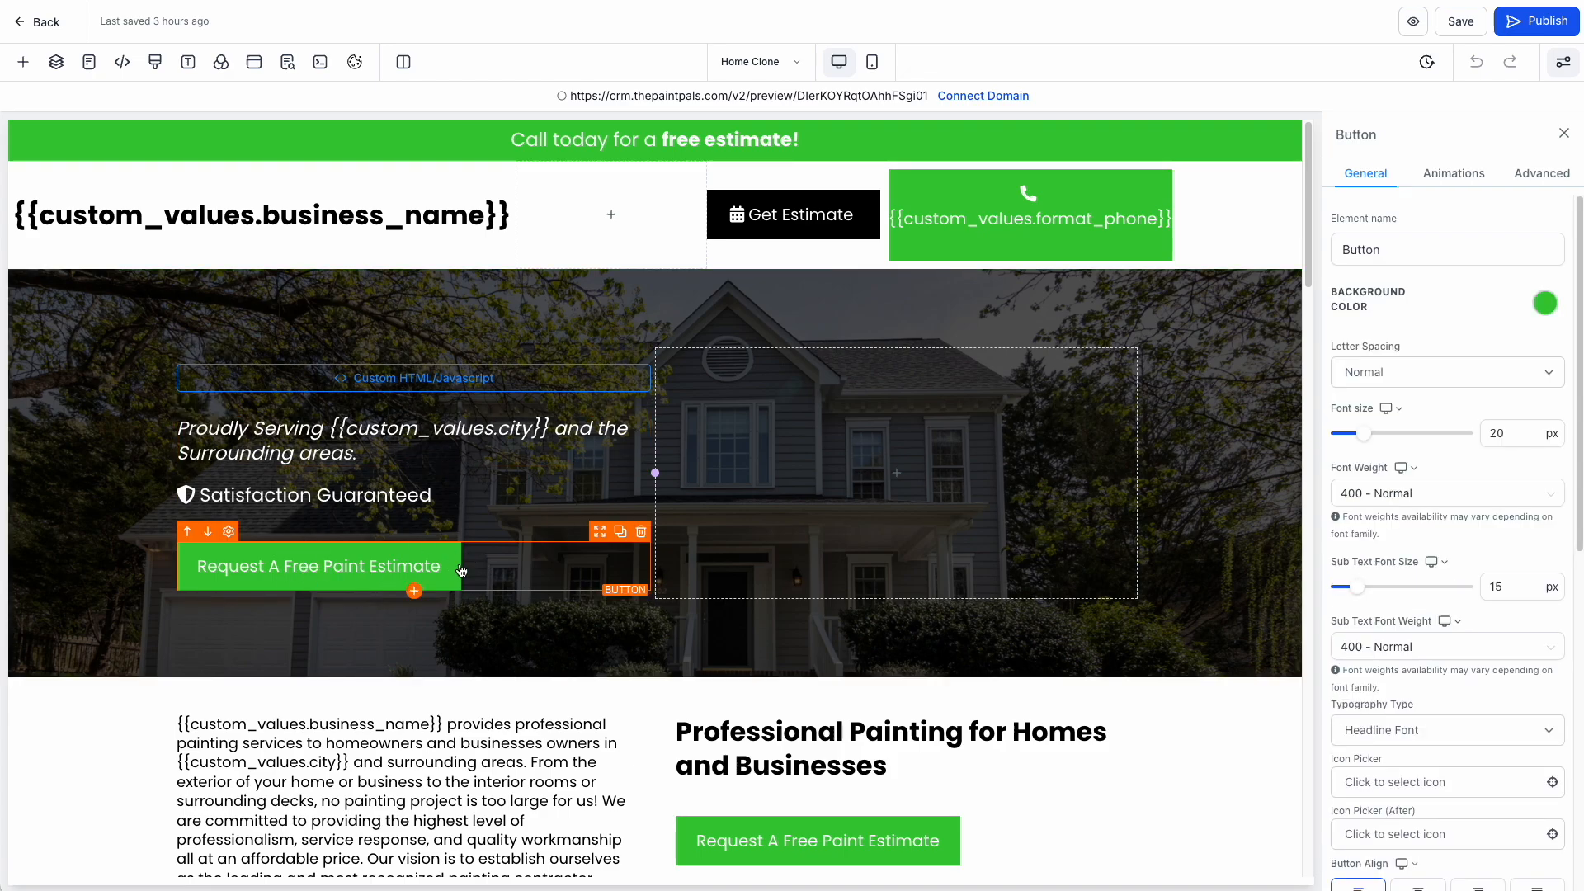
scroll(1453, 482, "down", 3)
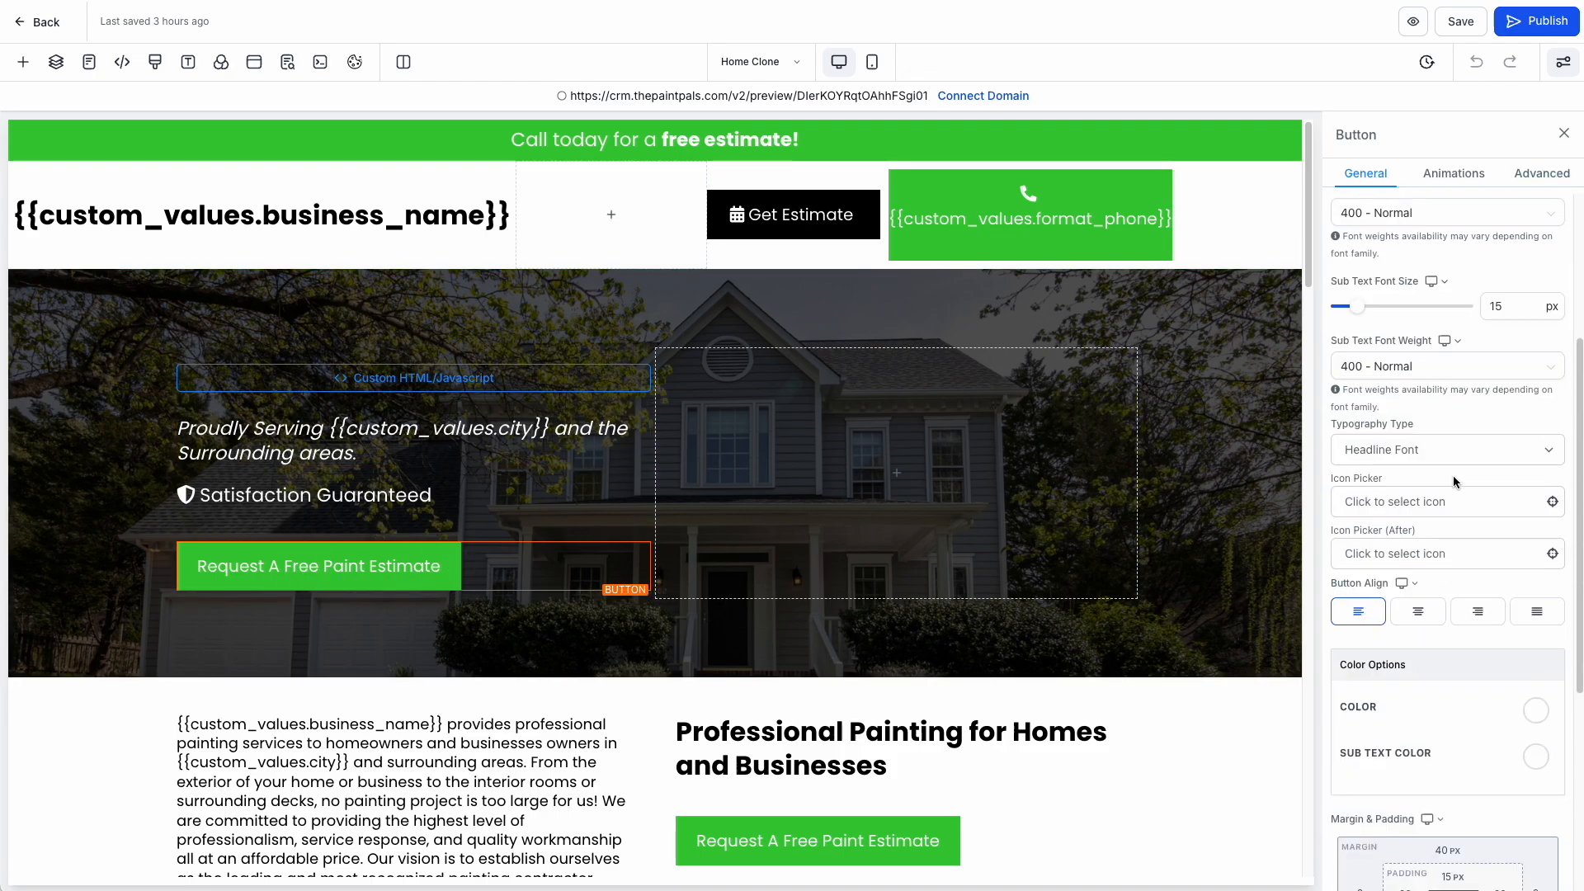
scroll(1453, 482, "down", 5)
scroll(1453, 482, "up", 8)
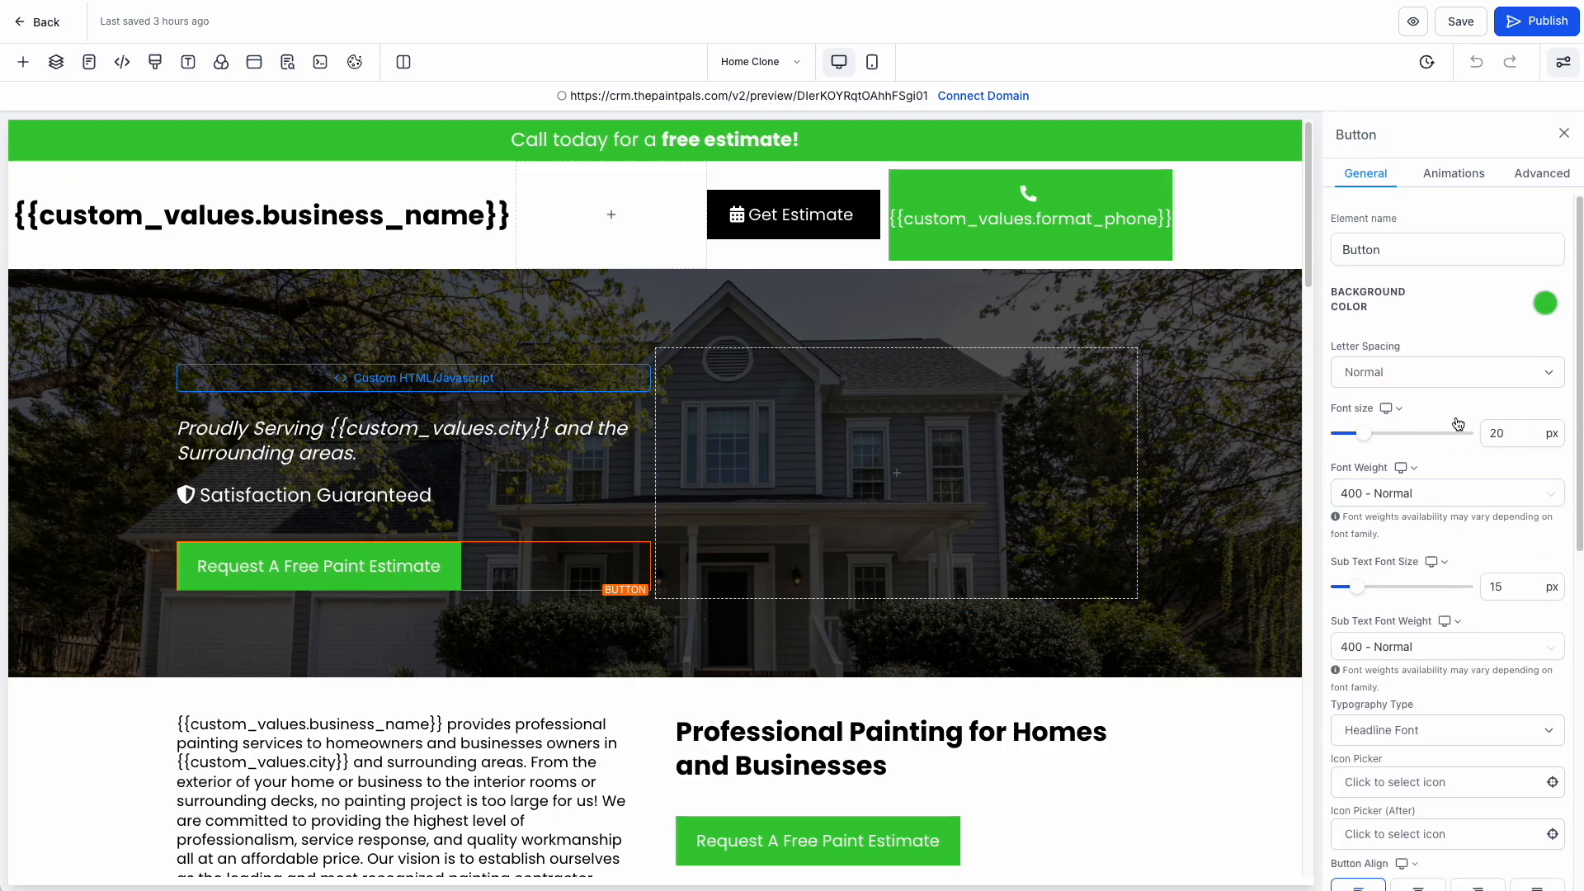
Try red and translucent dark background colors on the hero estimate button, and restore its green background.
left_click(1544, 304)
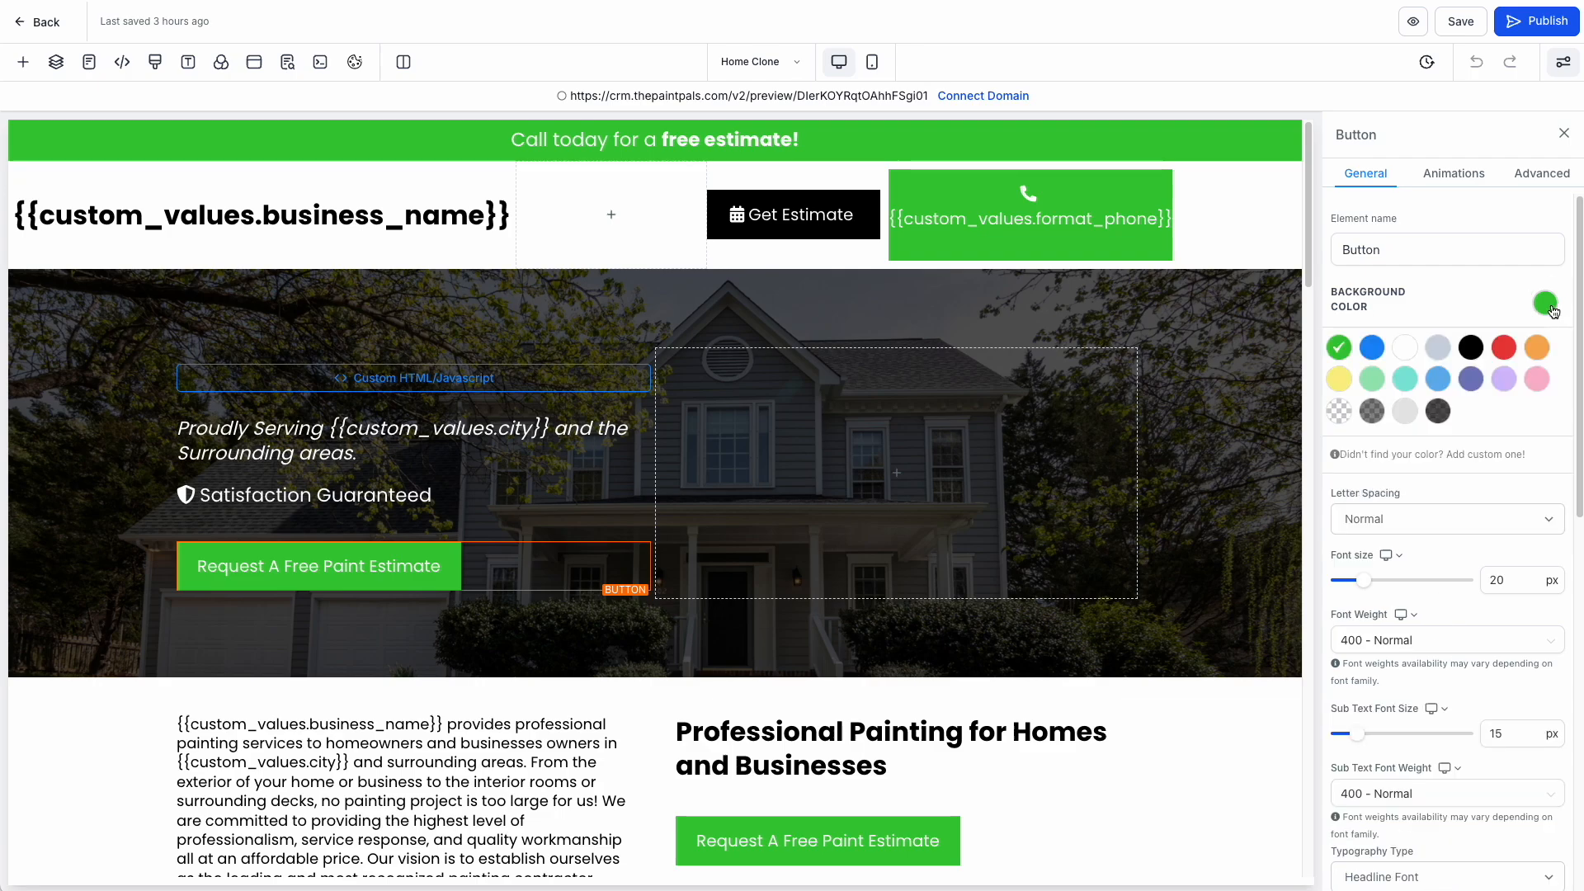
left_click(1503, 348)
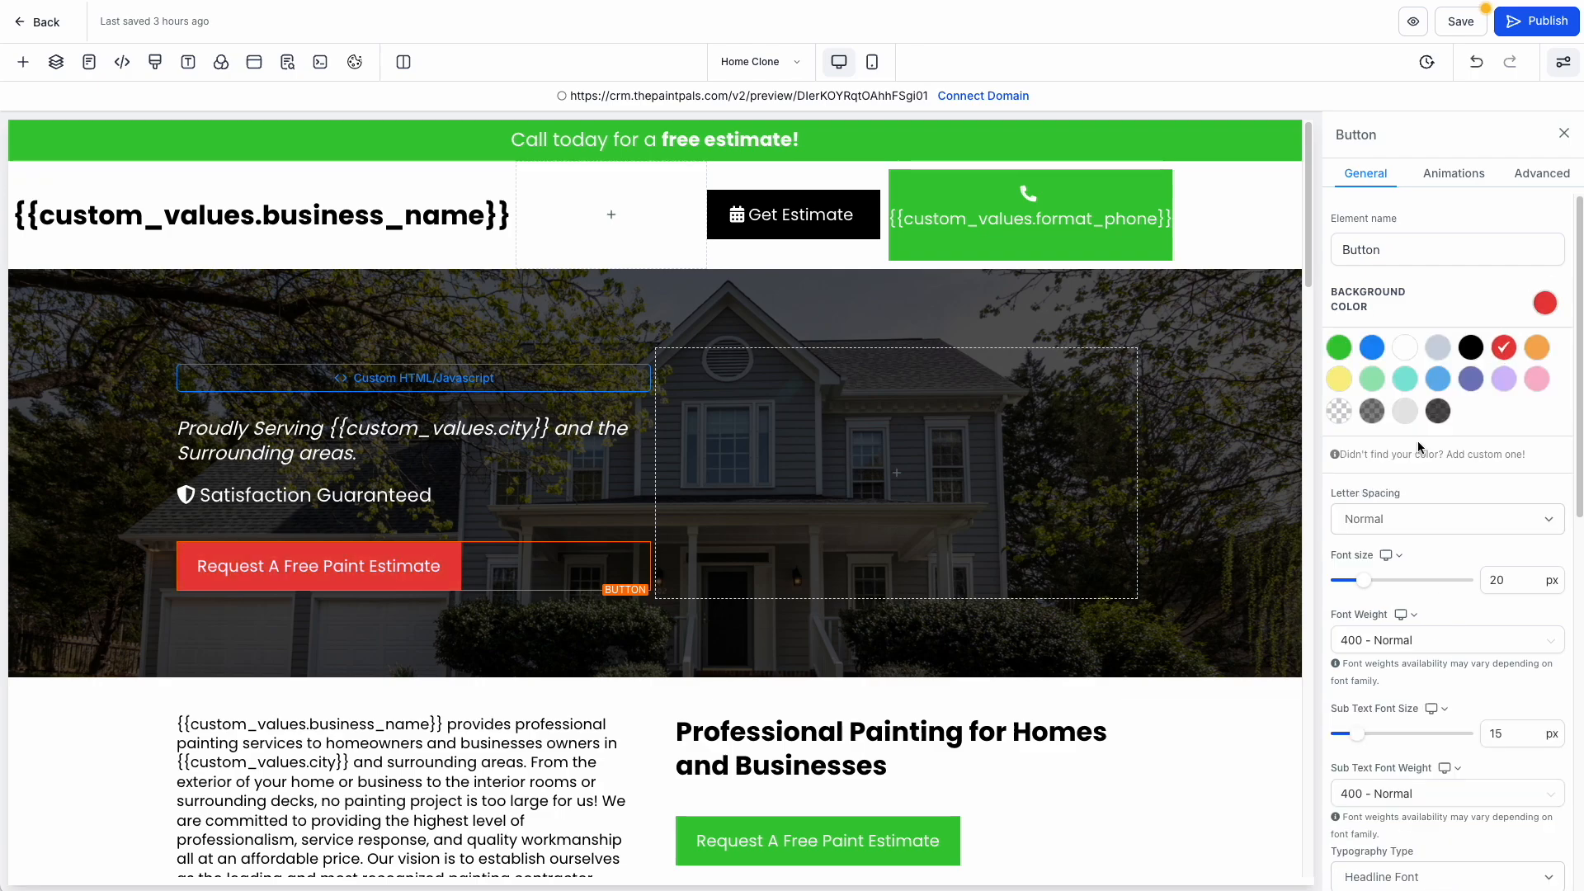
left_click(1339, 348)
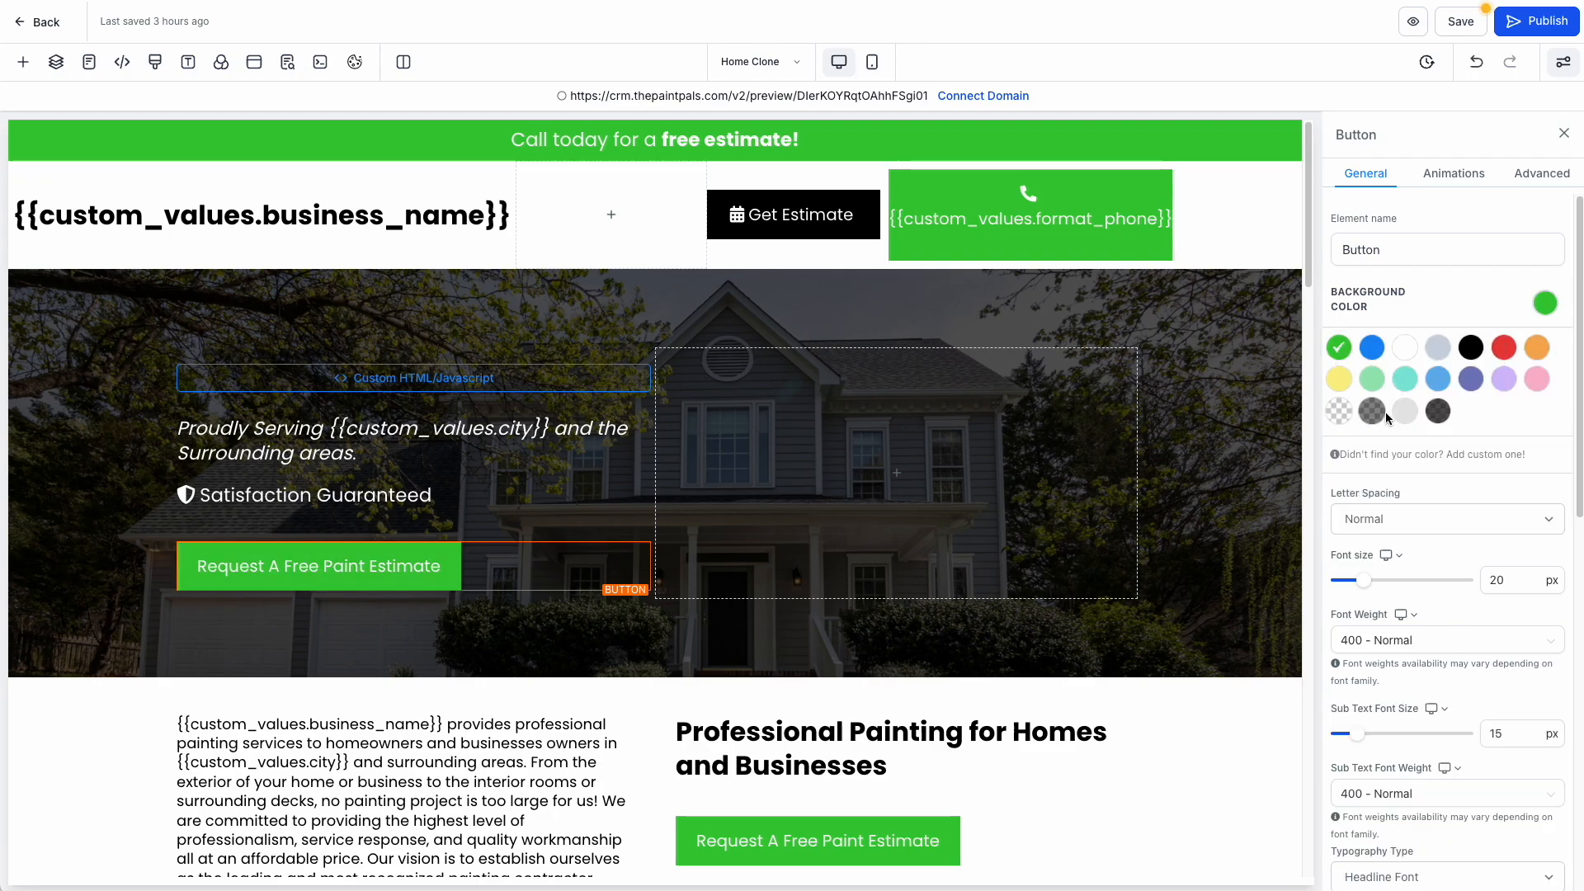
left_click(1374, 414)
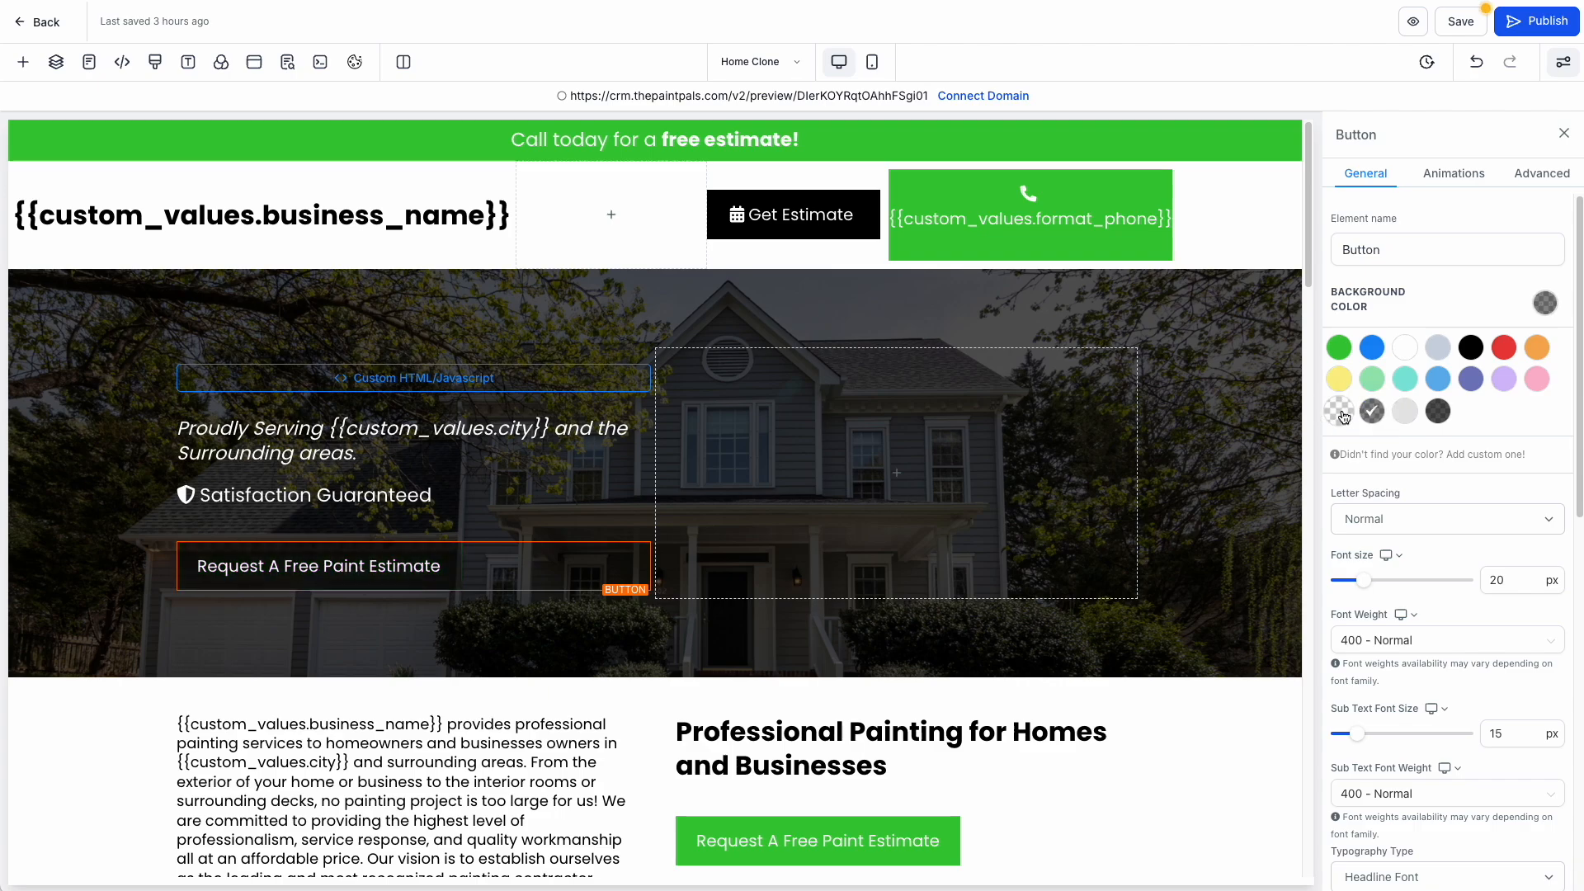
left_click(1438, 411)
left_click(1340, 347)
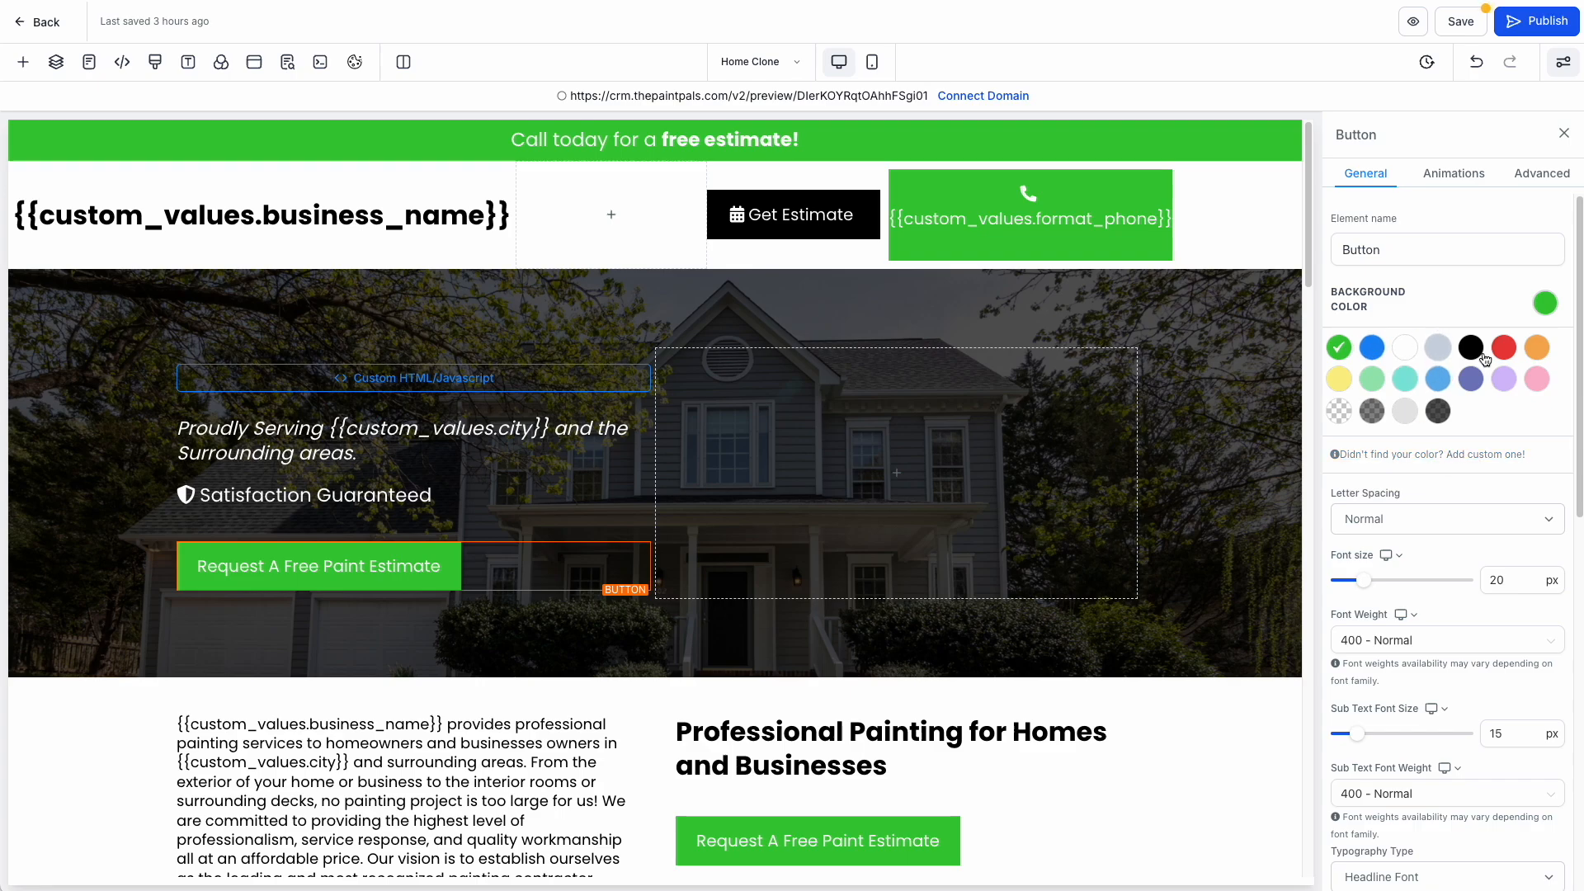
Examine the custom color picker for the hero button's background and cancel it without adding a color.
left_click(1477, 454)
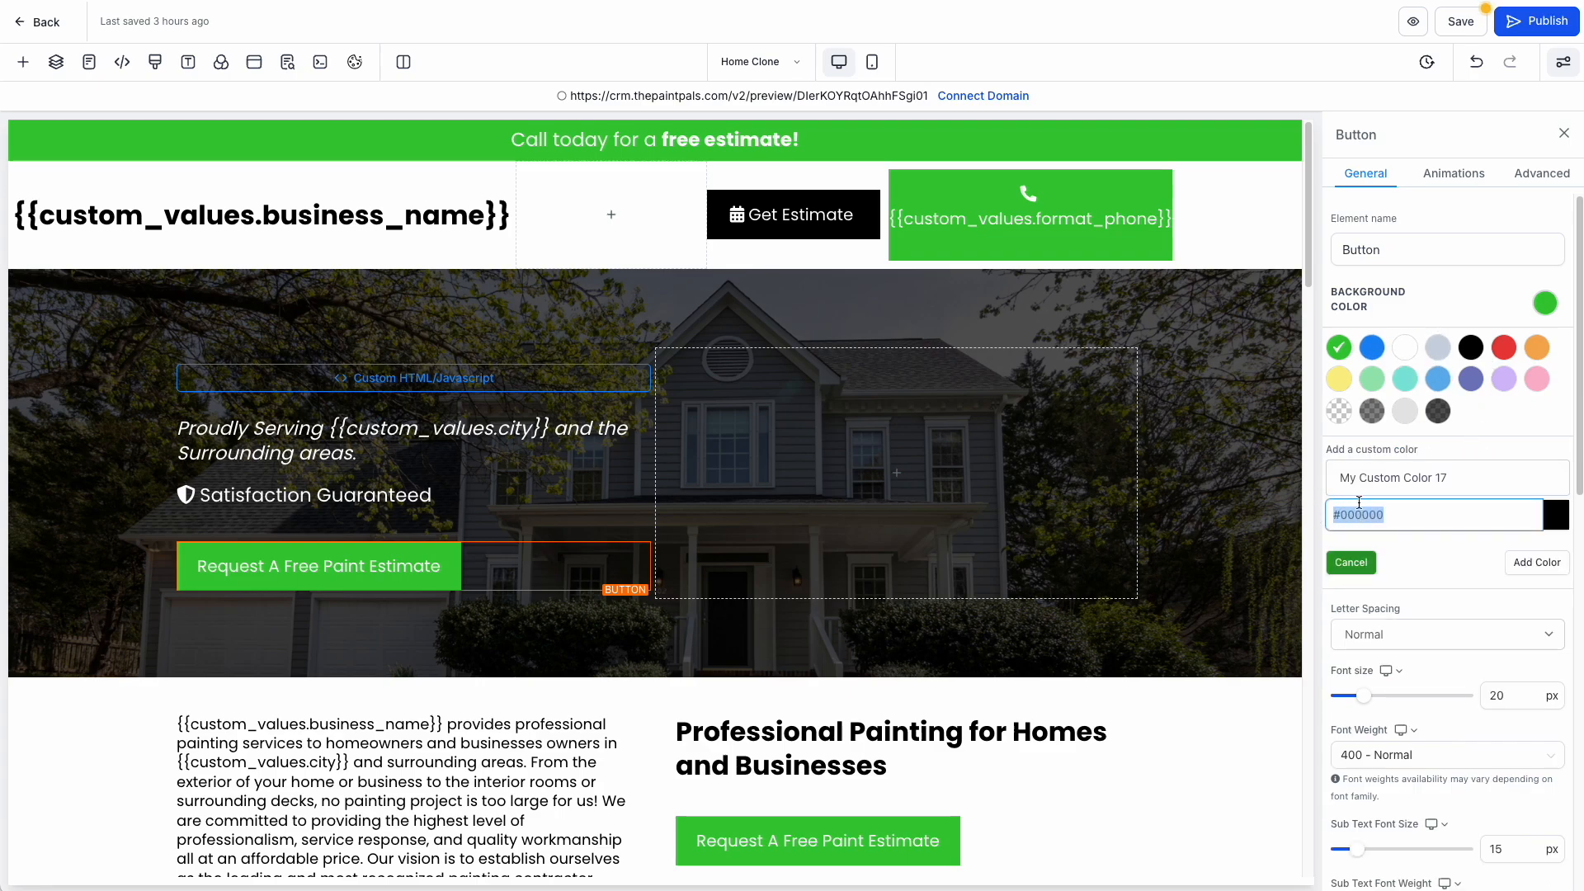
left_click(1555, 515)
scroll(1478, 569, "down", 2)
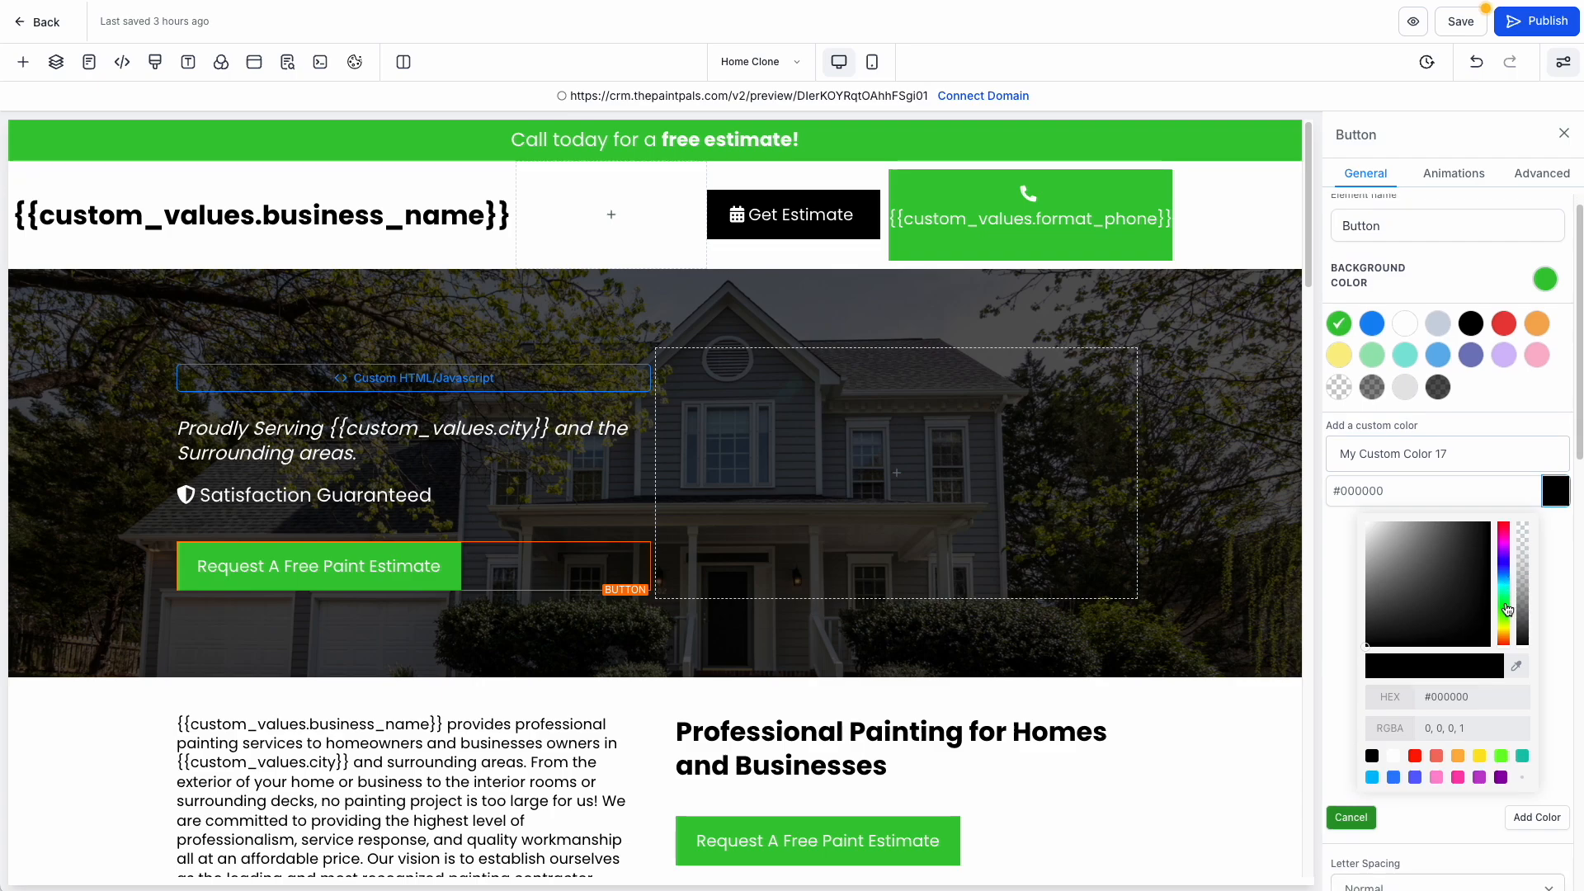
scroll(1498, 637, "up", 2)
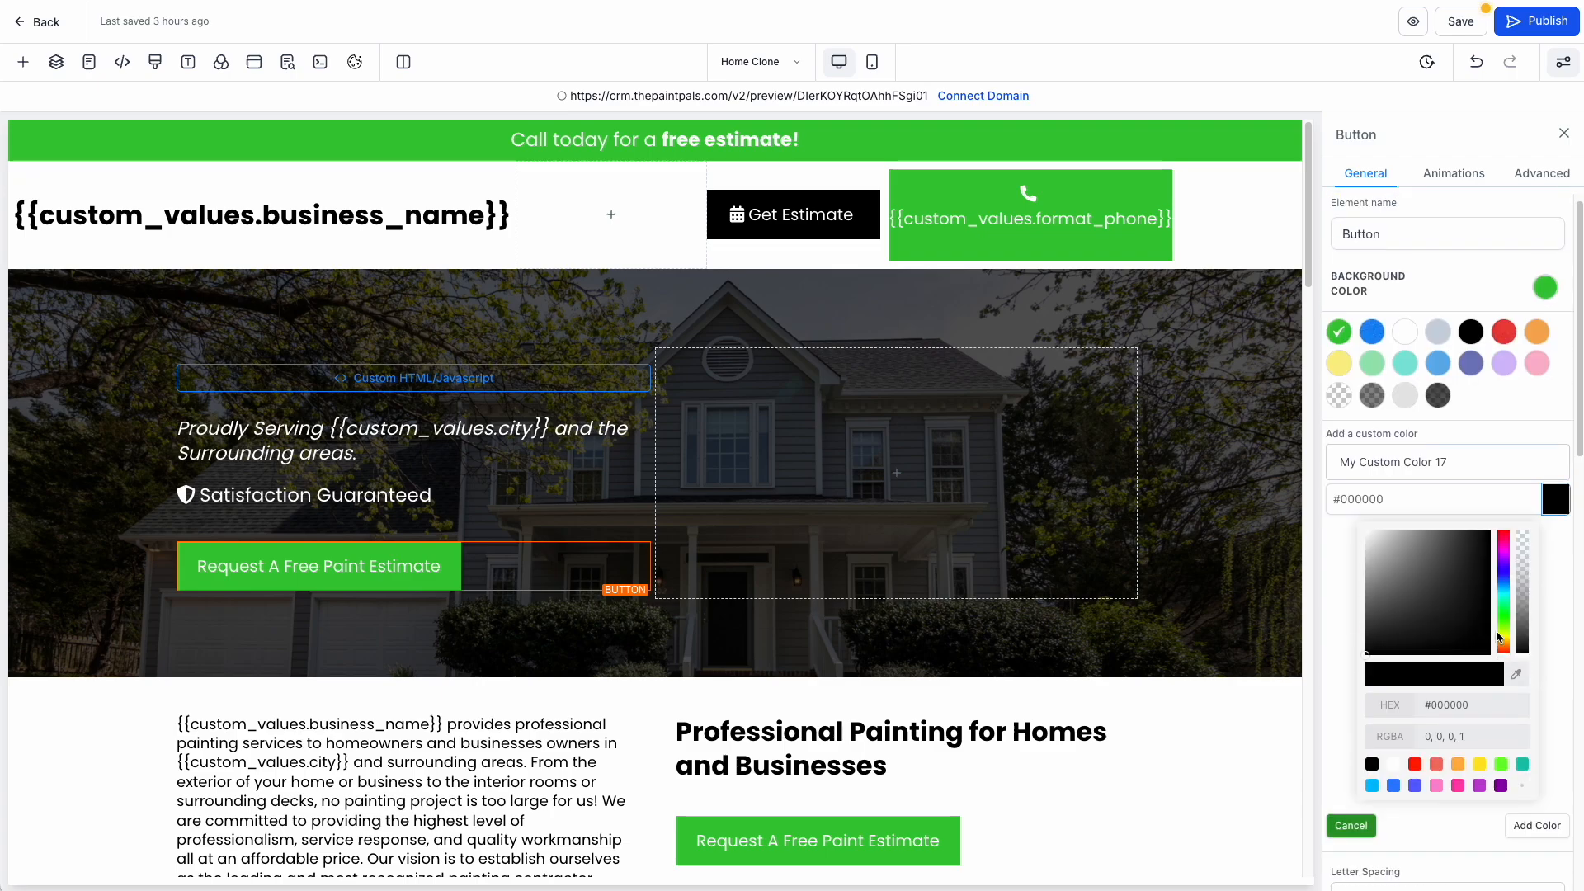
left_click(1351, 827)
left_click(1373, 500)
left_click(1424, 506)
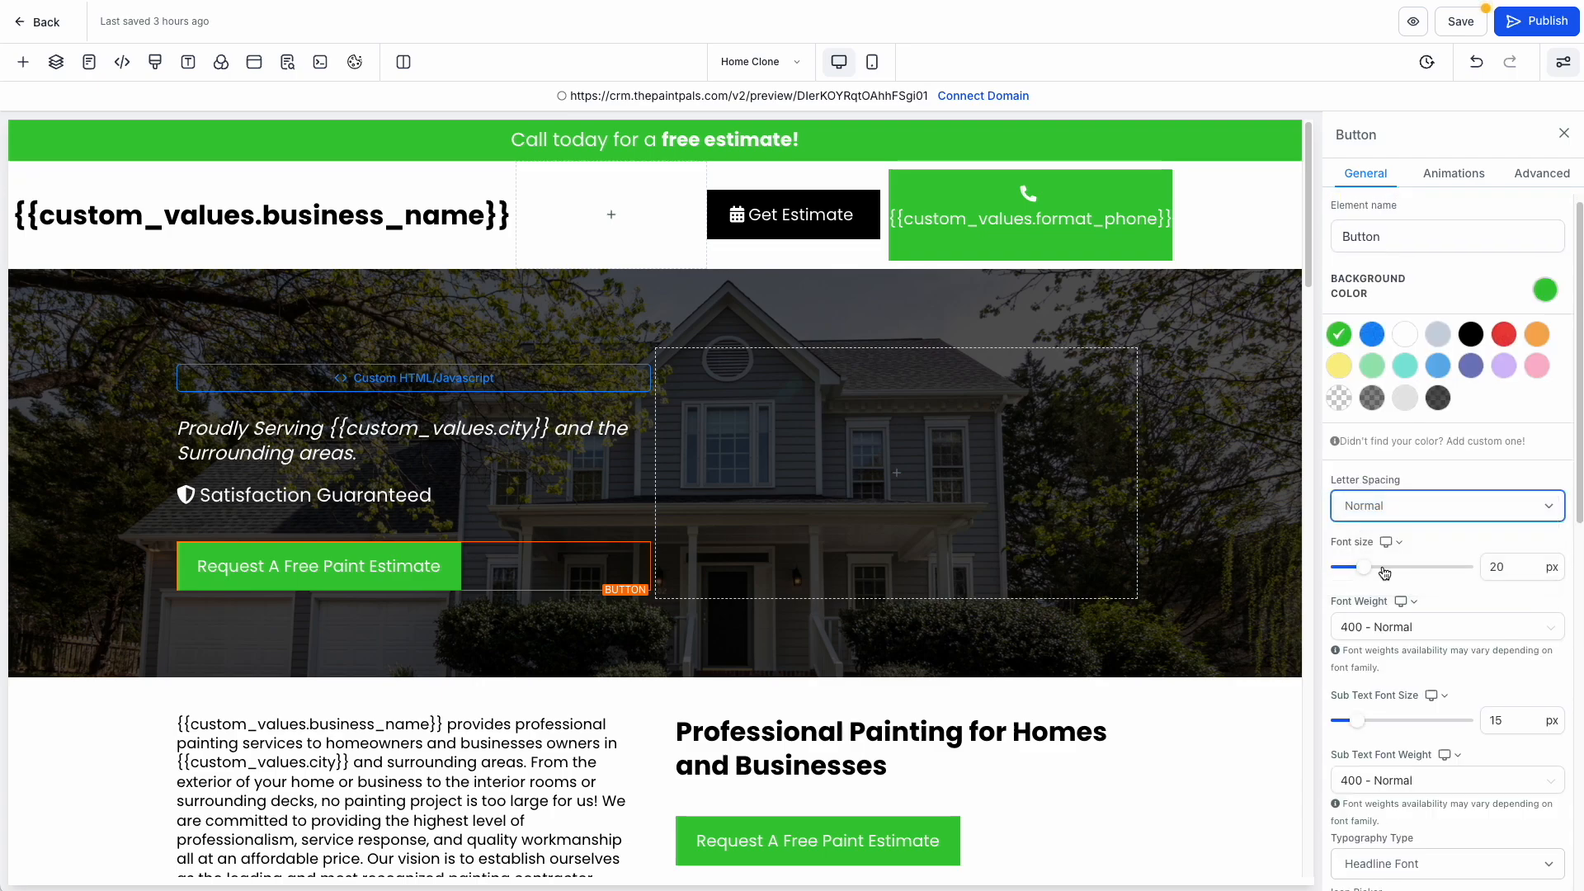
Set the hero button's font size to 28 px in desktop view and 19 px in mobile view.
mouse_move(1363, 566)
left_mouse_down()
mouse_move(1408, 569)
mouse_move(1372, 567)
left_mouse_up()
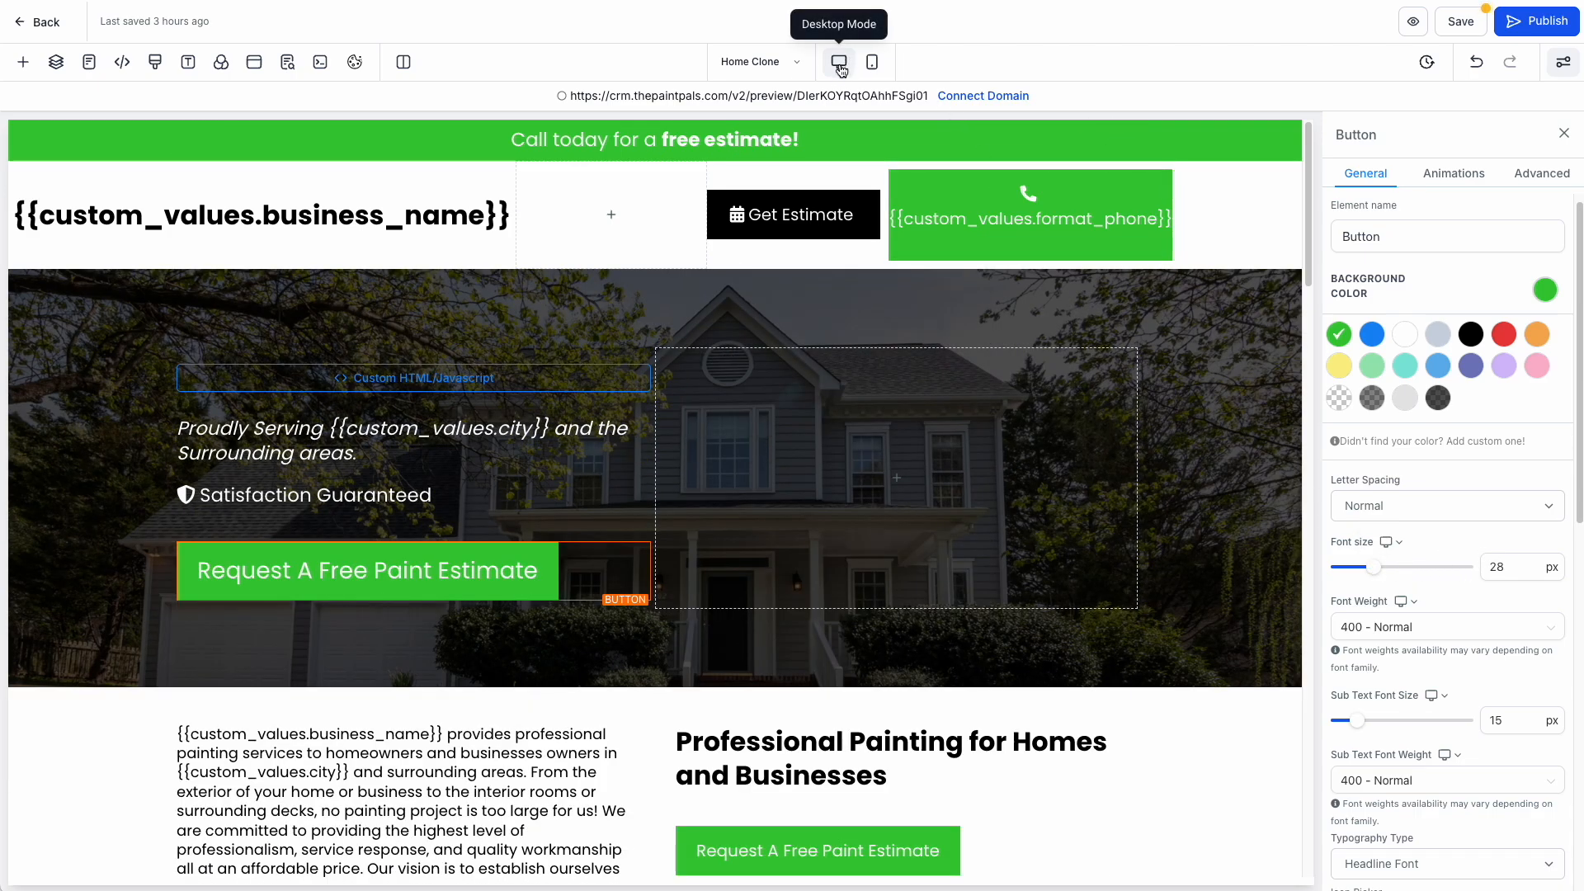
left_click(872, 65)
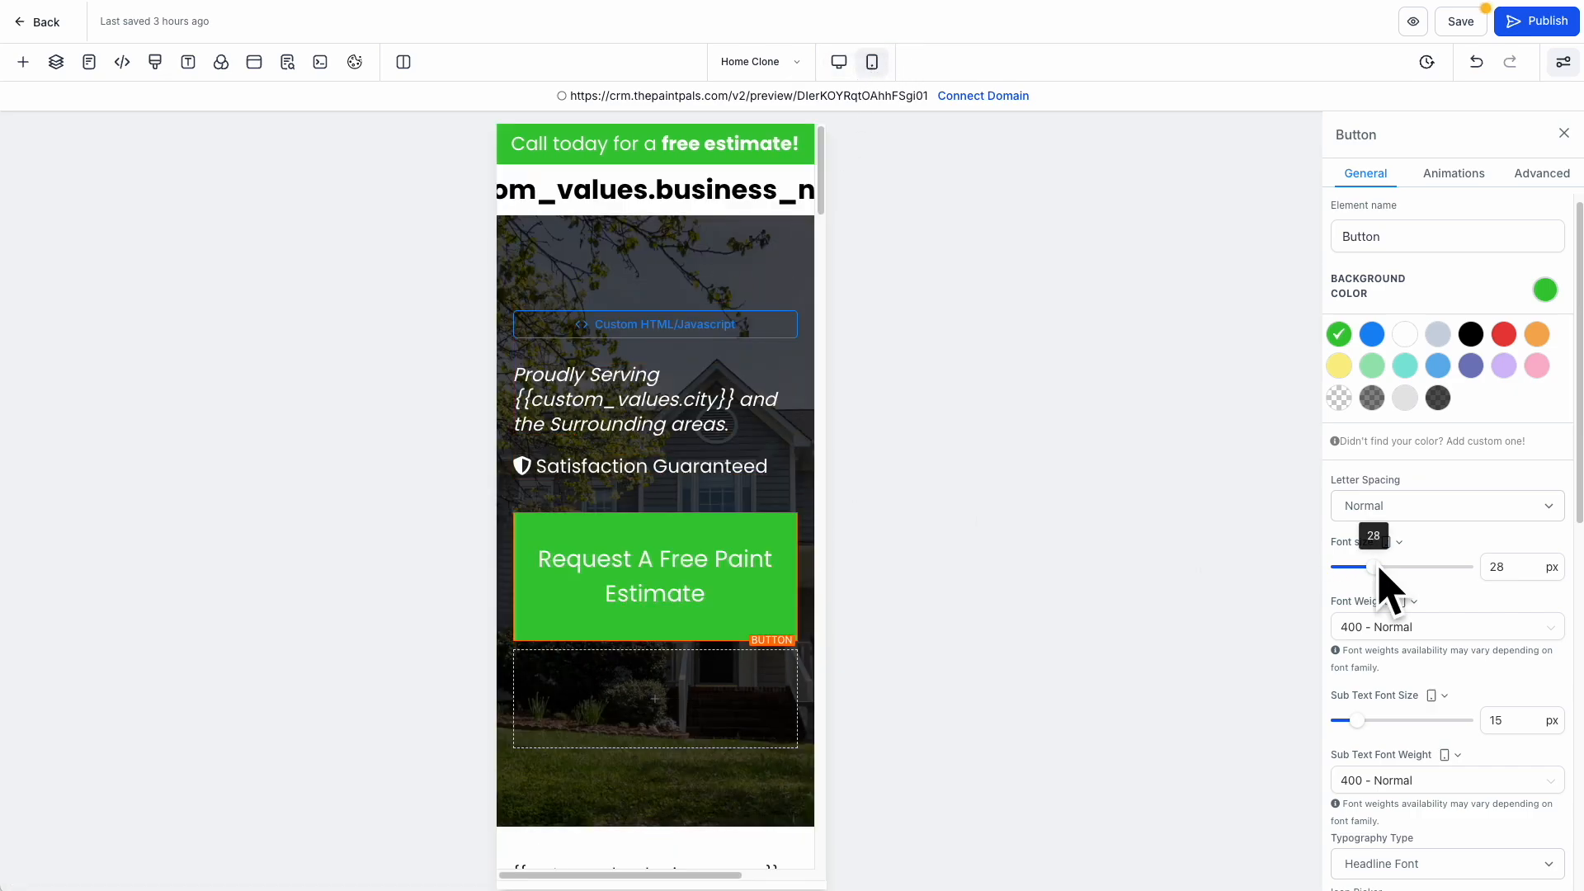
left_click_drag(1373, 567, 1362, 566)
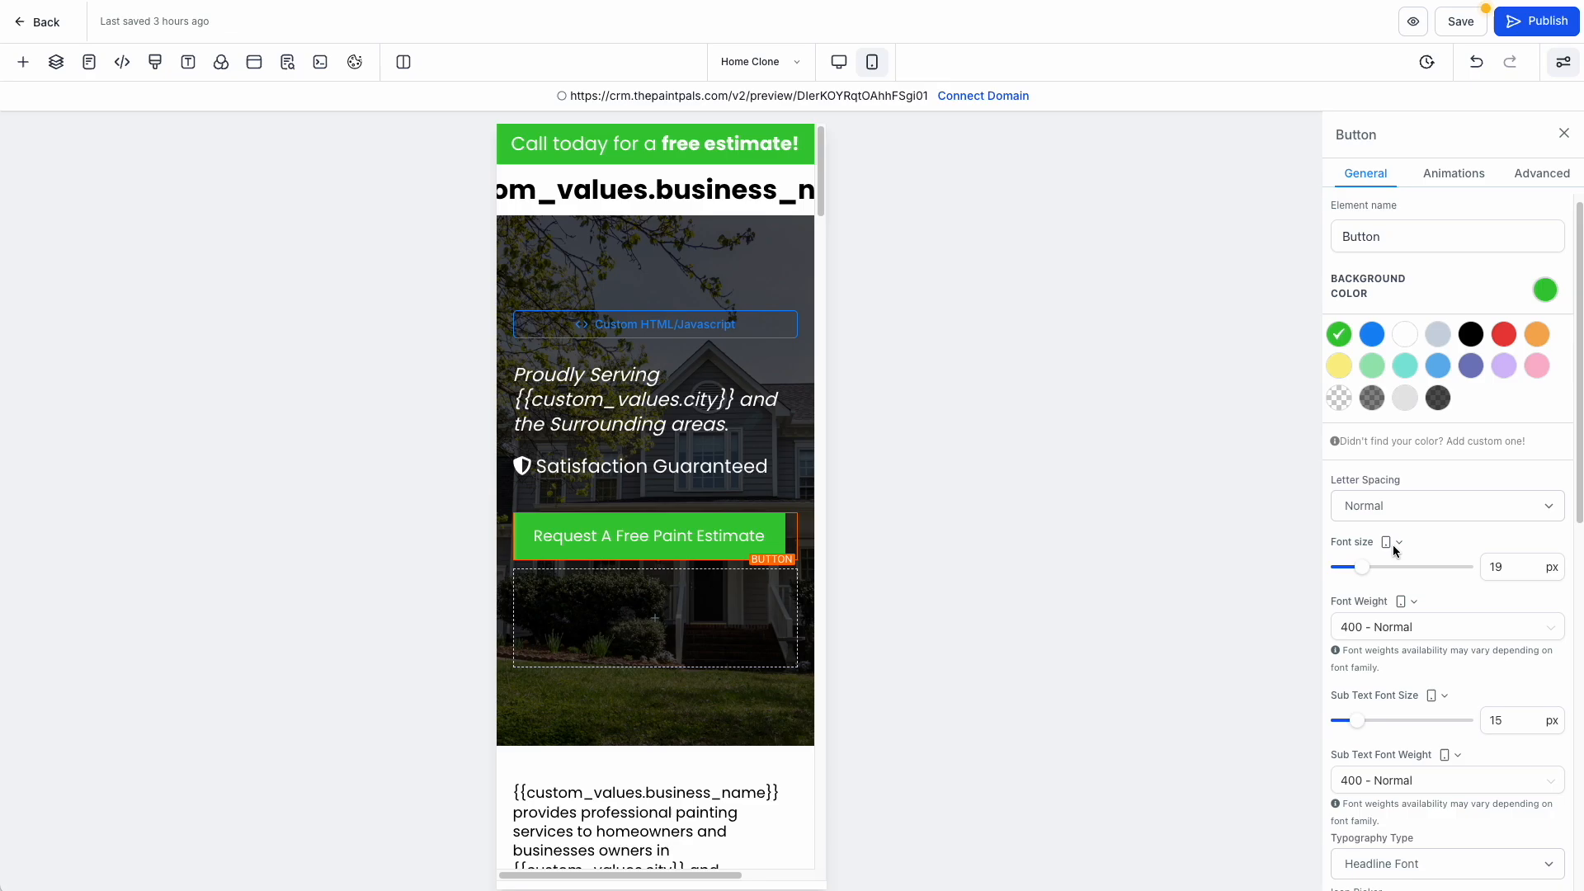
Compare the hero button in desktop and mobile views, and set its mobile font size to 20 px.
left_click(1392, 543)
left_click(1393, 490)
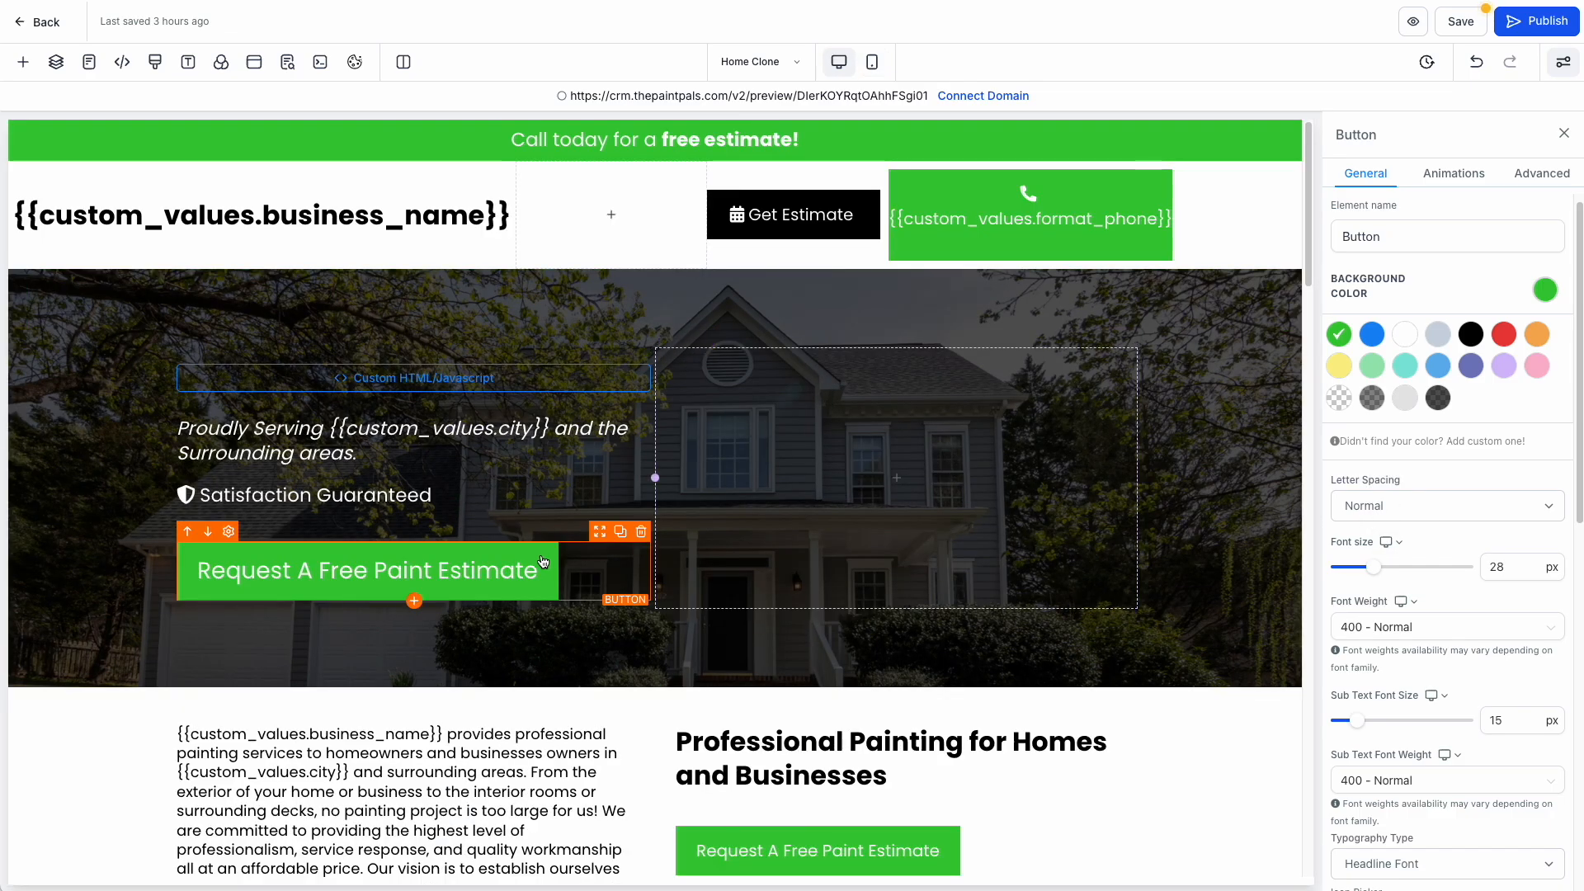
left_click(1400, 543)
left_click(1400, 520)
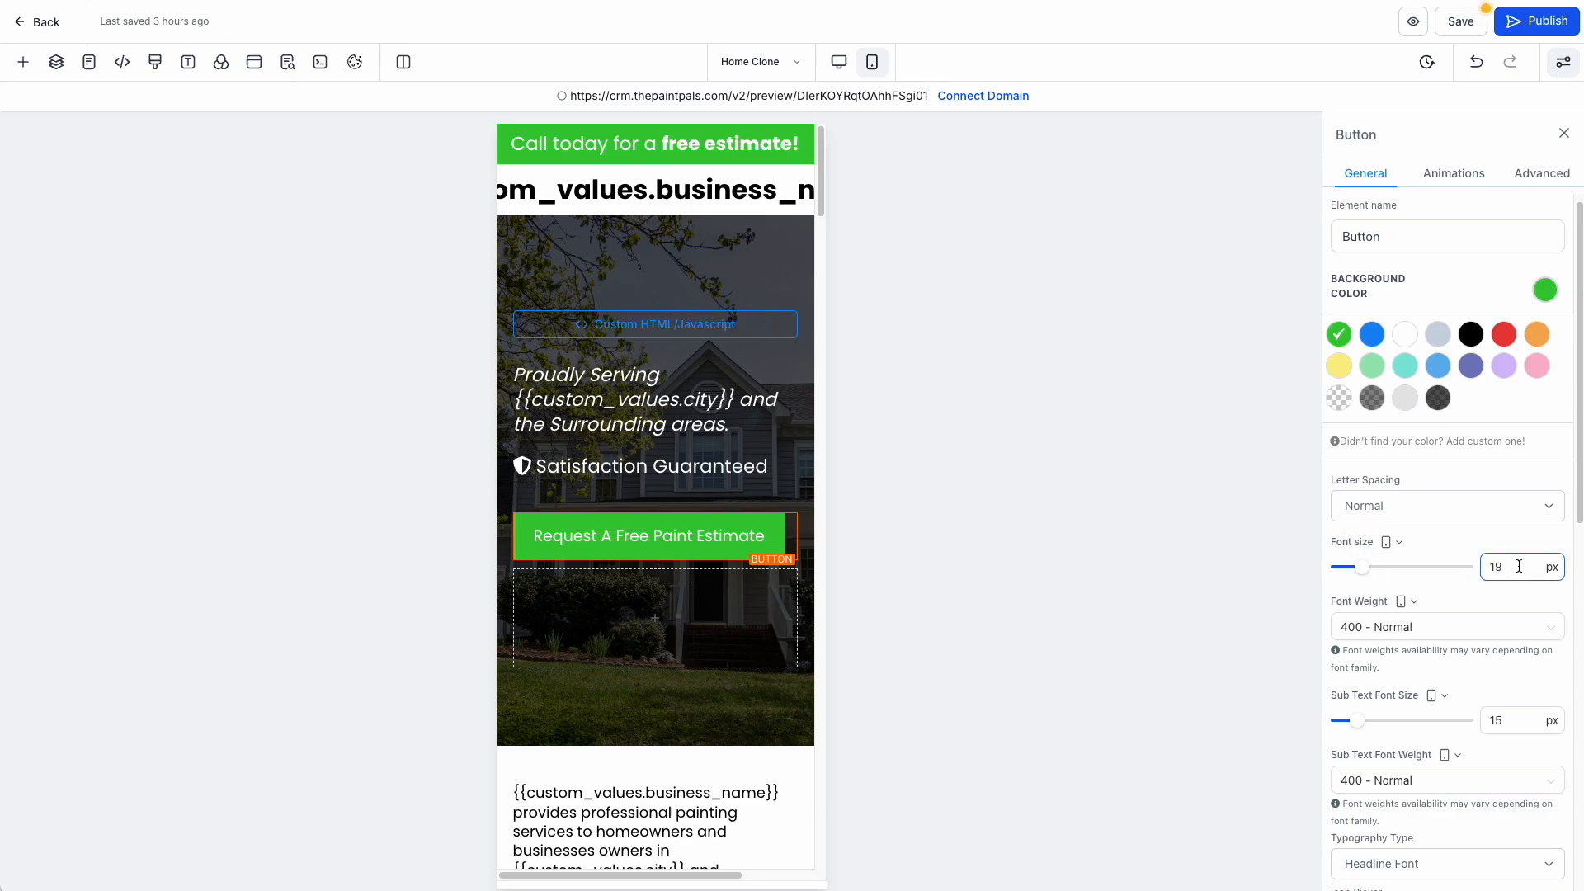
left_click_drag(1362, 572, 1365, 572)
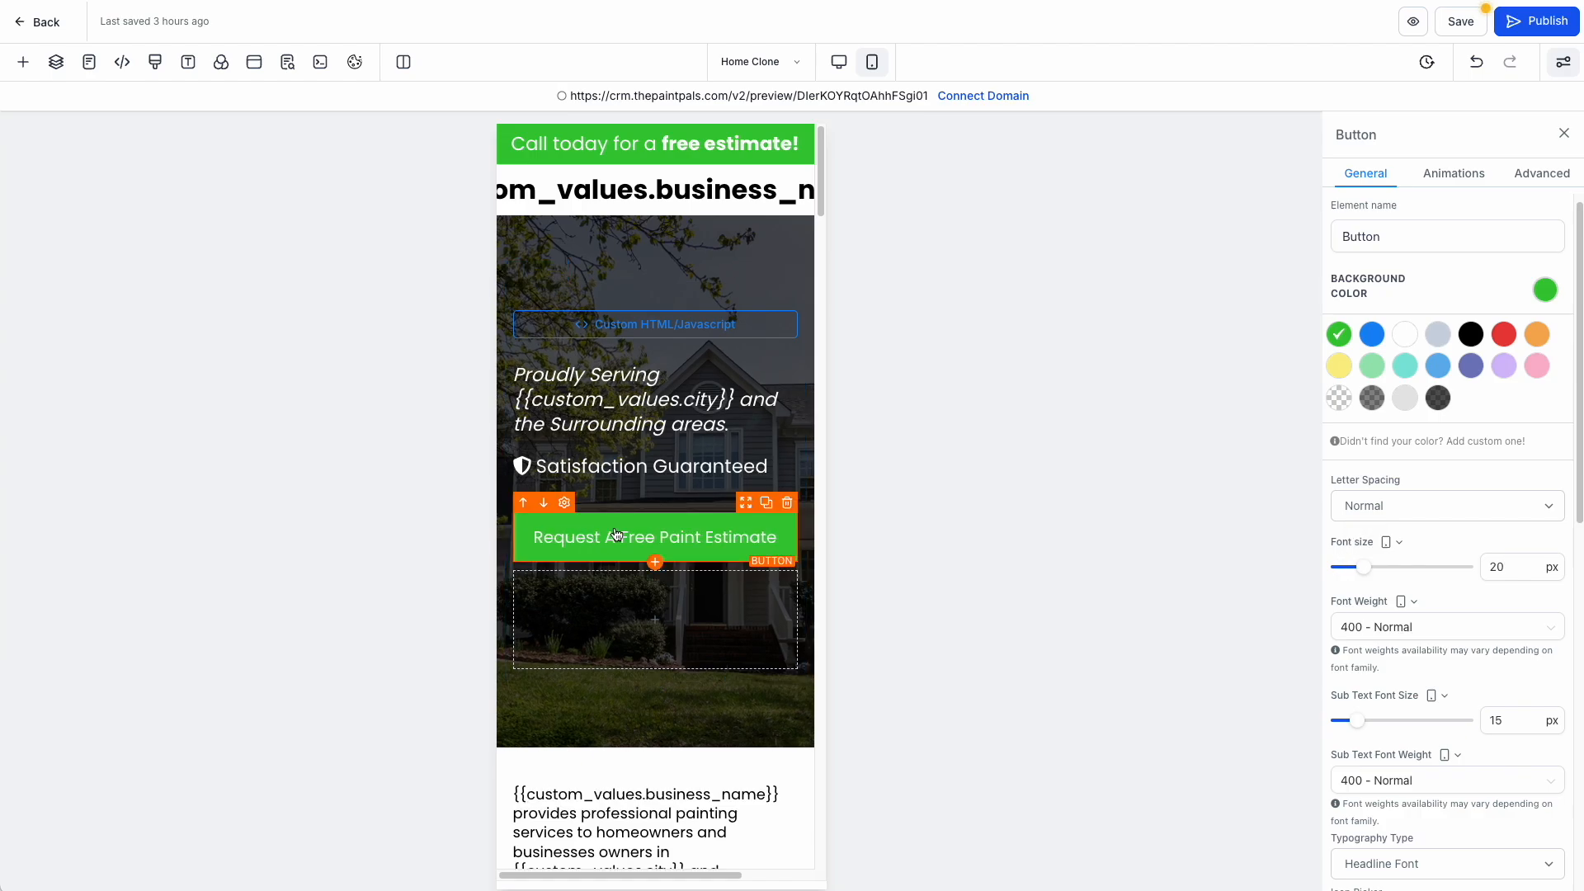
Return to desktop view and set the hero button's desktop font size to 33 px.
left_click(1399, 543)
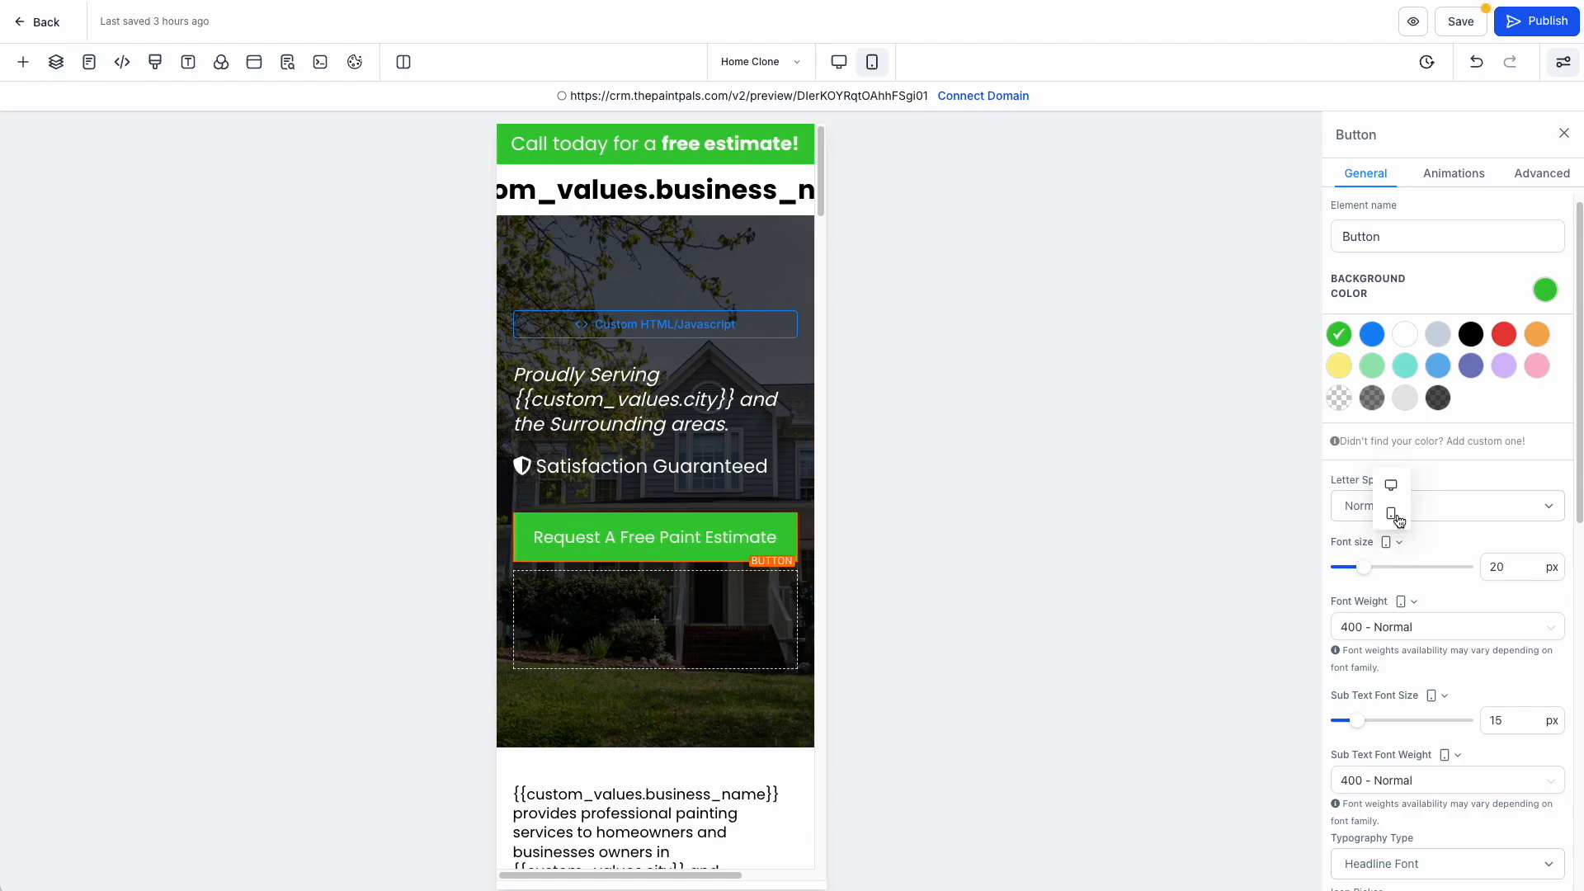
left_click(1392, 498)
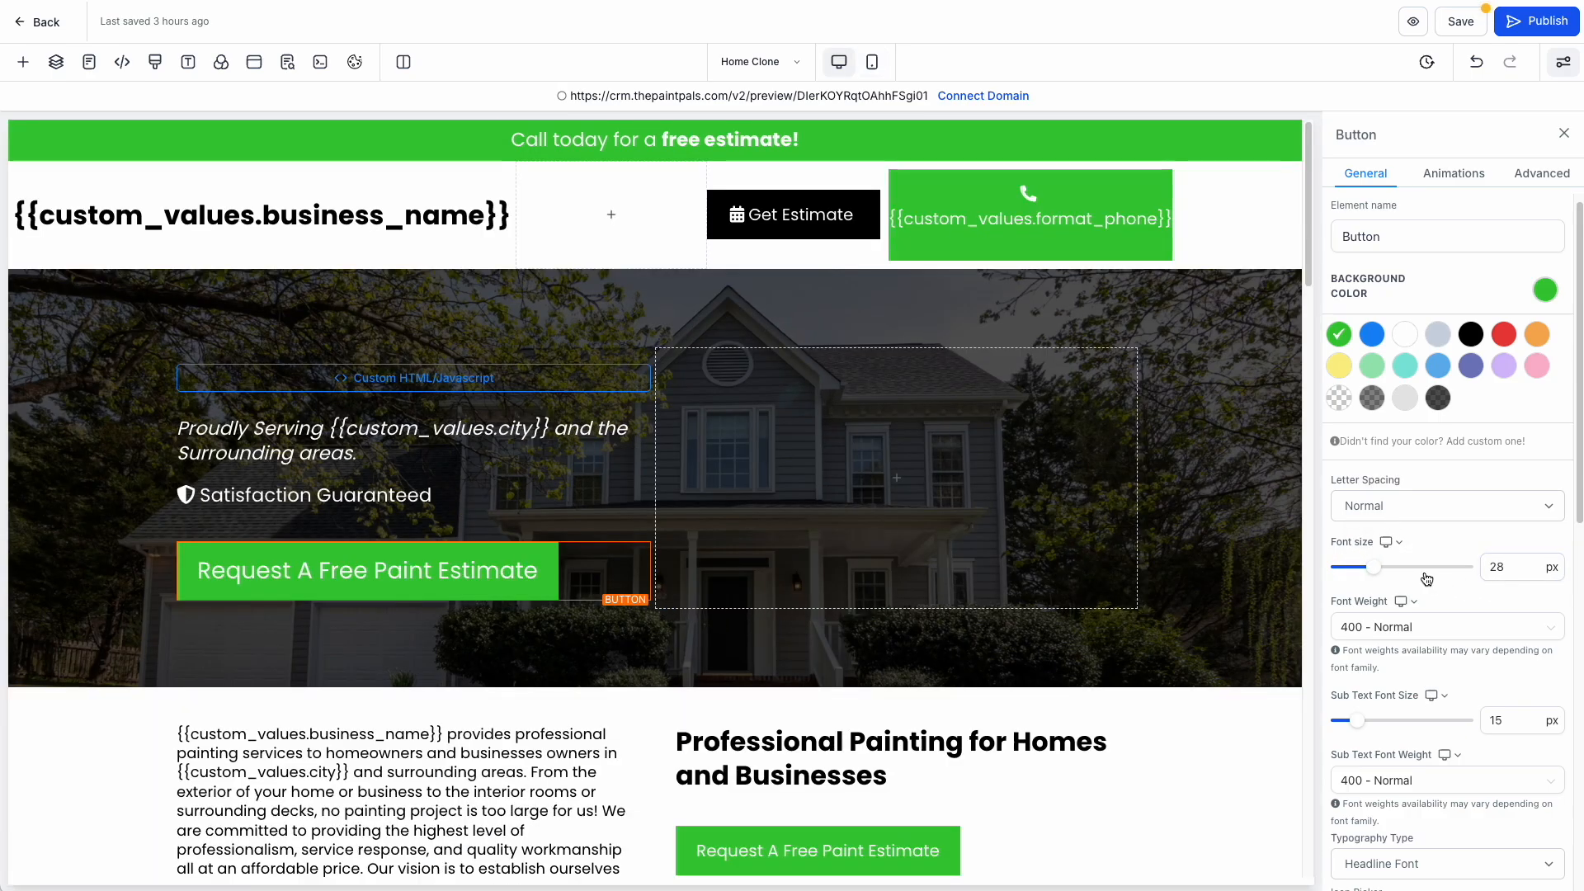
mouse_move(1363, 568)
left_mouse_down()
mouse_move(1404, 573)
mouse_move(1382, 575)
left_mouse_up()
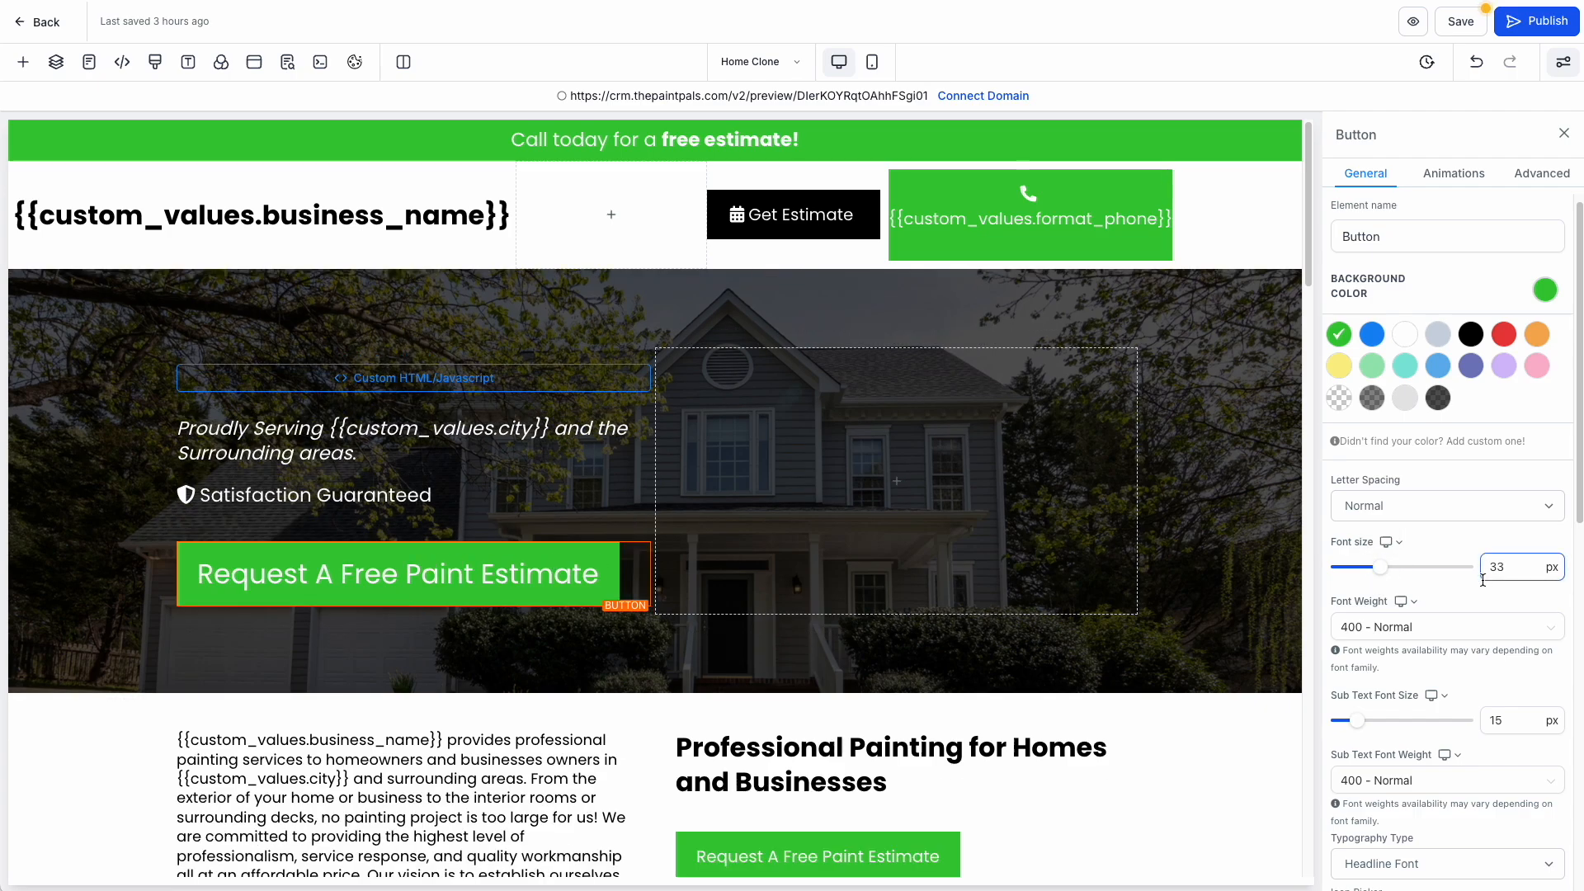
Set the hero button's font weight to 700 - Bold.
scroll(1446, 582, "down", 2)
left_click(1447, 514)
scroll(1402, 652, "down", 1)
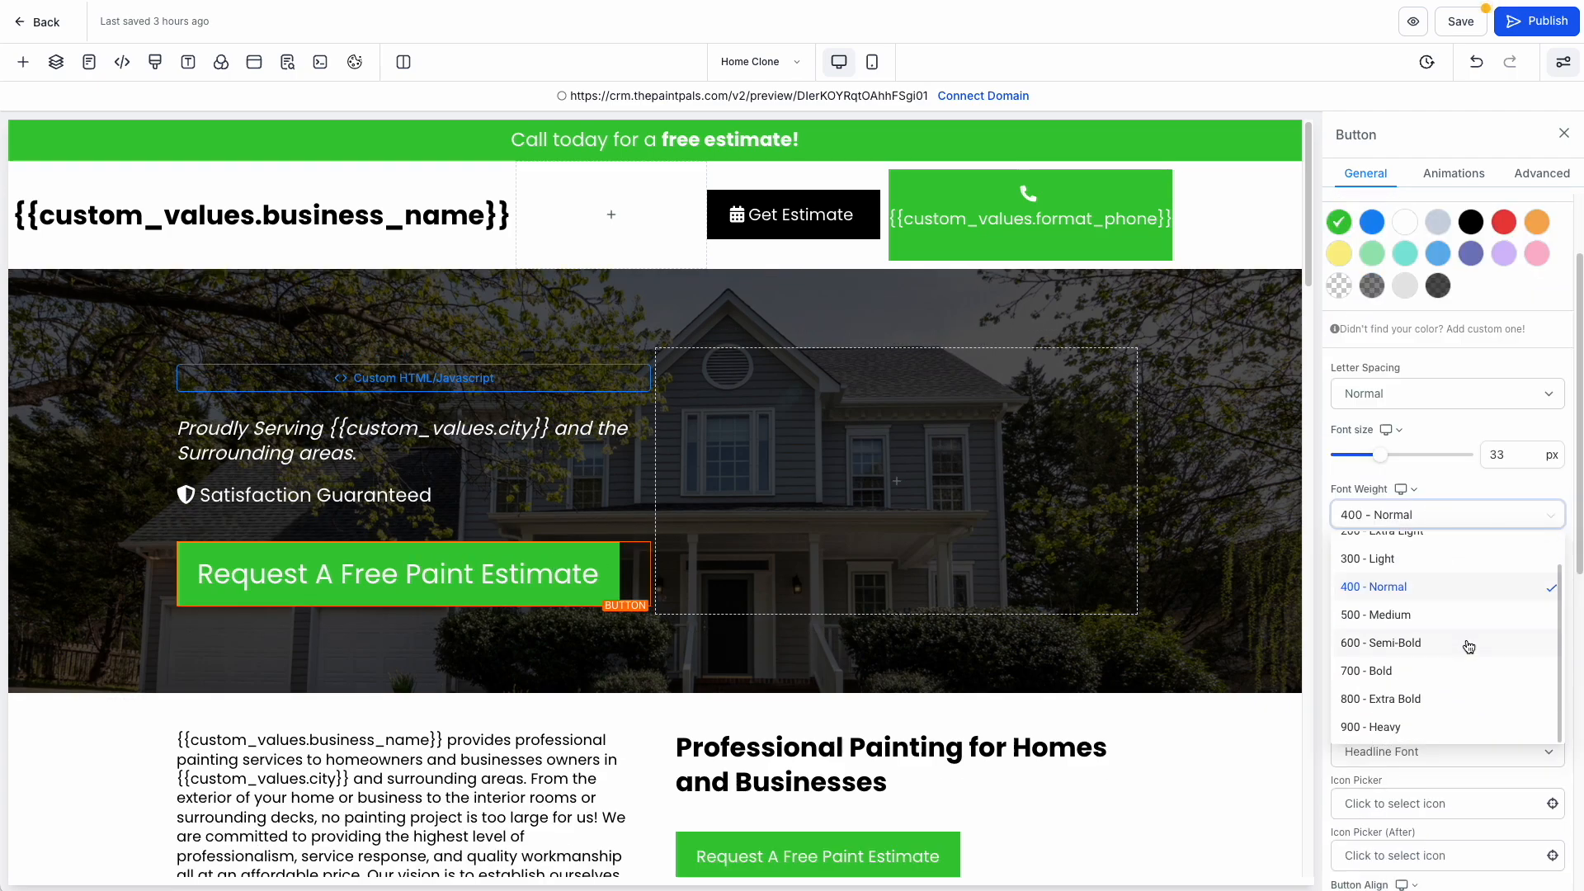
left_click(1390, 669)
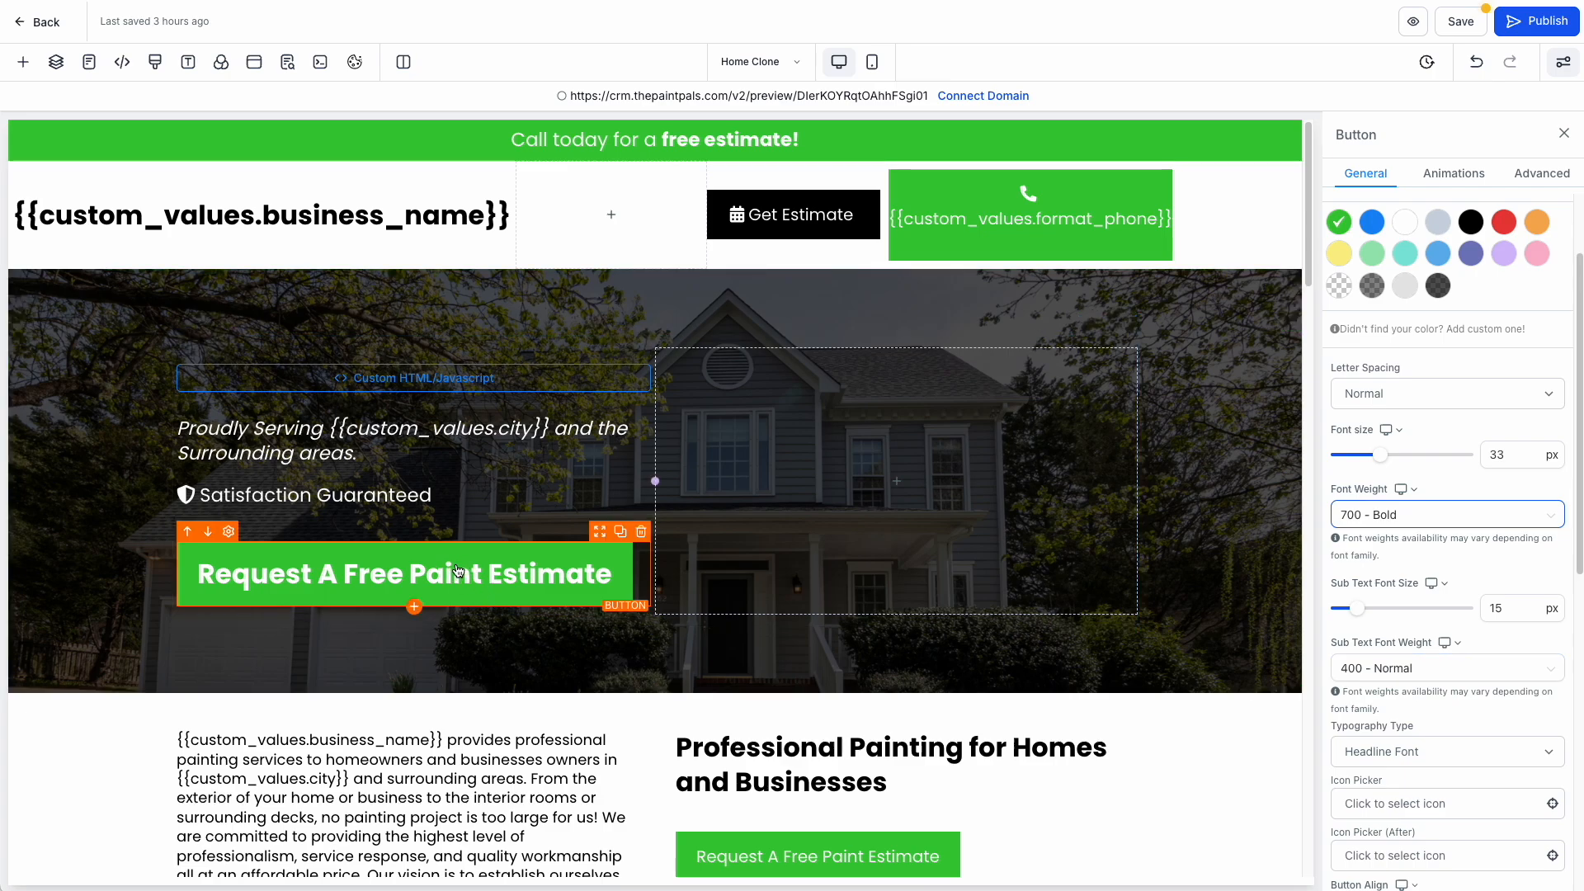
Try center alignment on the hero button and restore its left alignment.
scroll(1361, 576, "down", 2)
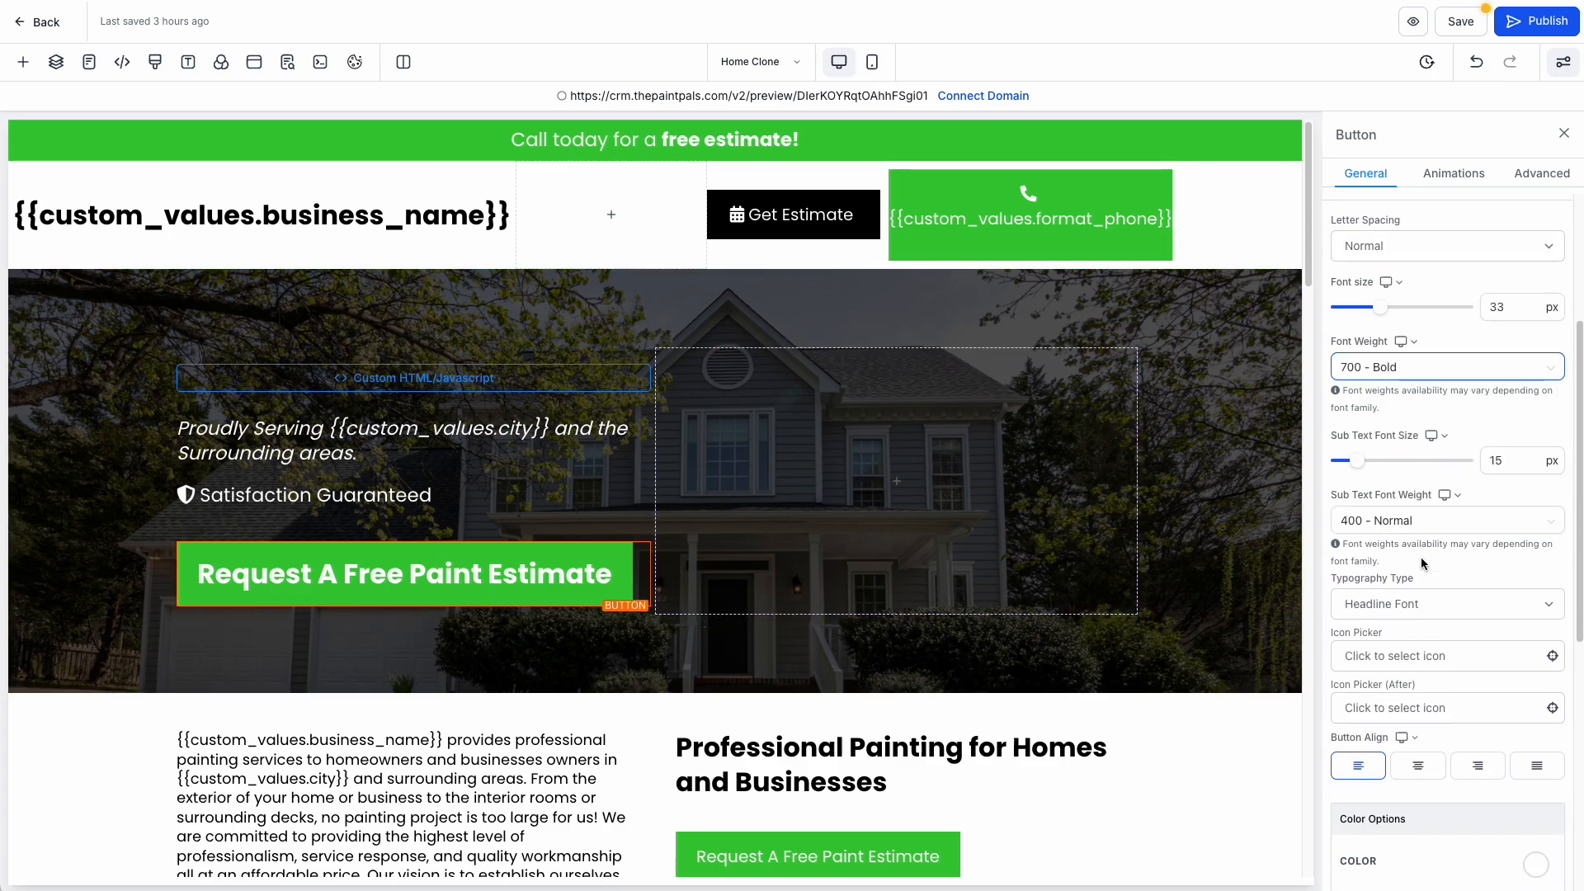
scroll(1429, 558, "down", 3)
scroll(1432, 462, "down", 1)
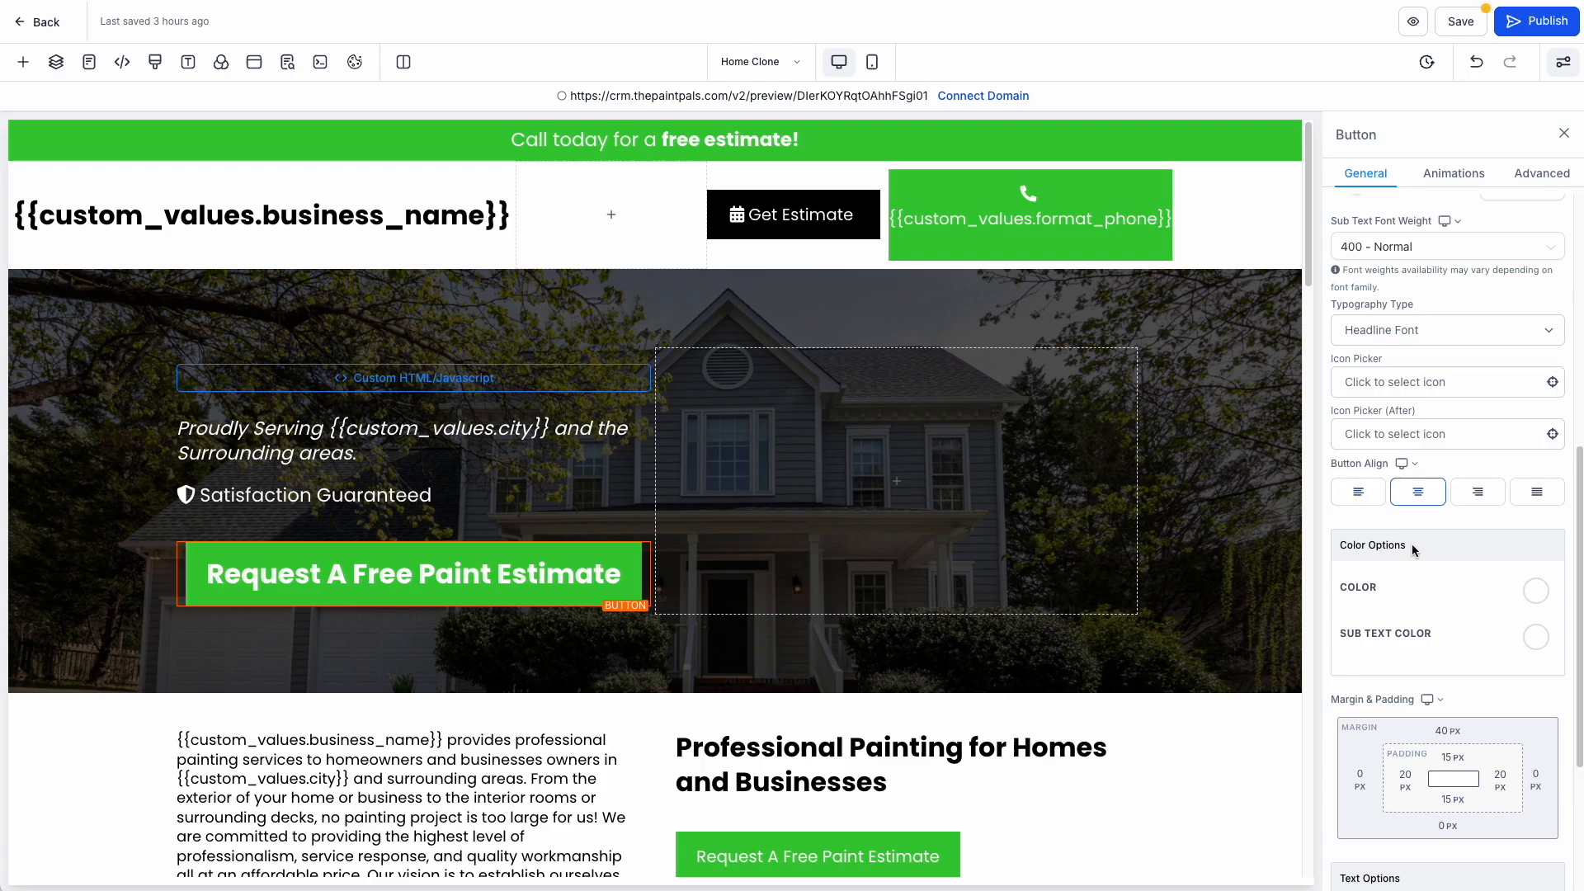
scroll(1455, 536, "down", 2)
scroll(1455, 537, "down", 2)
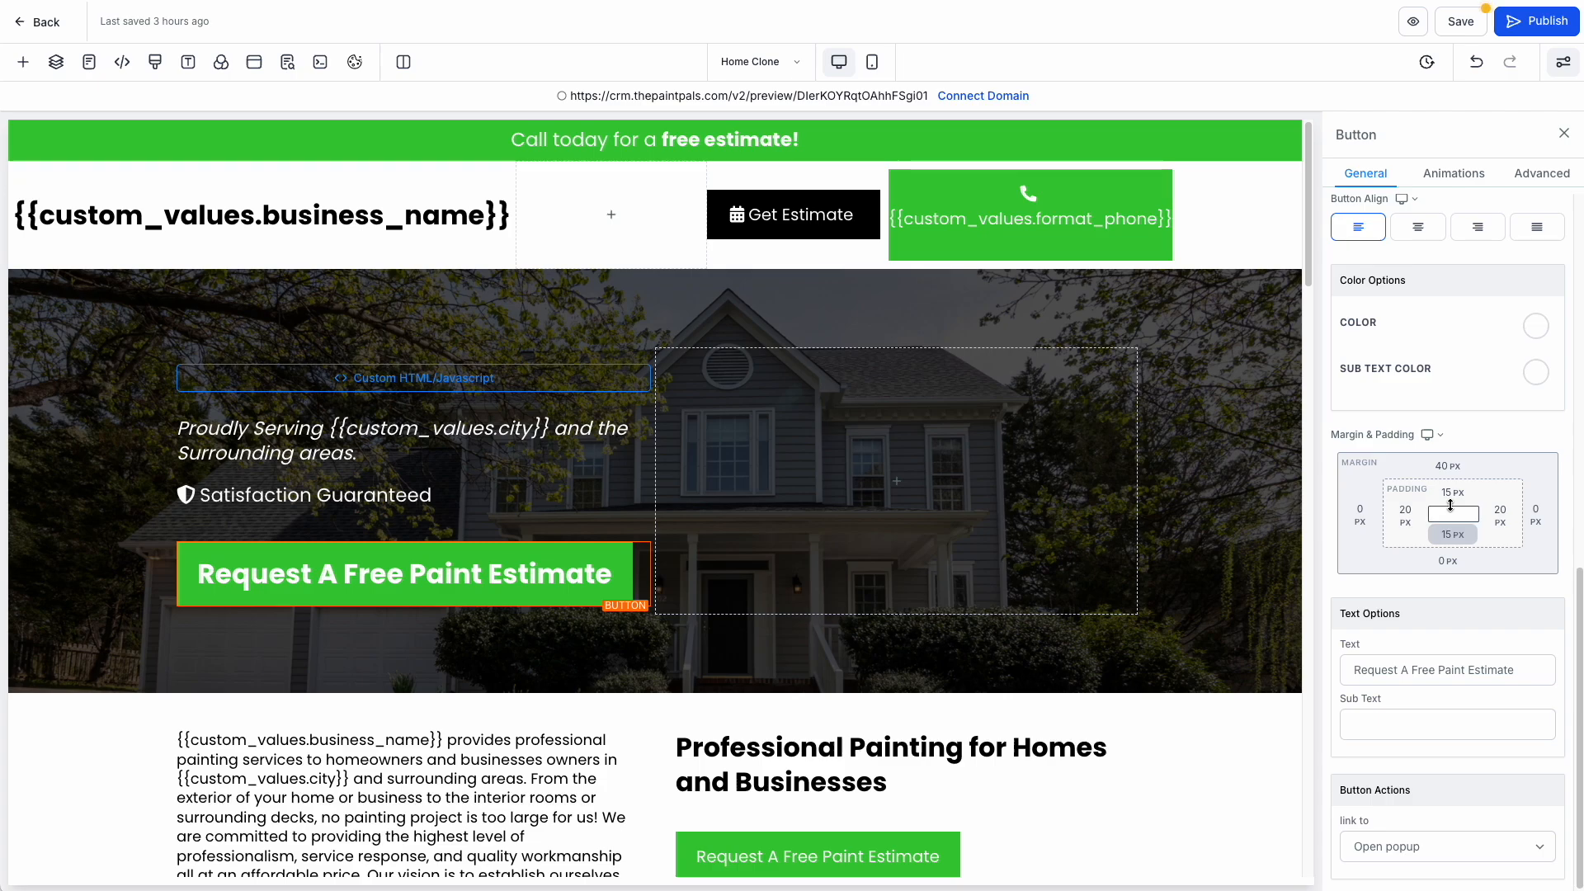
Try different top margins on the hero button, including 0 px, and settle on 23 px.
left_click(1448, 467)
left_click_drag(1459, 504, 1432, 506)
left_click(1357, 604)
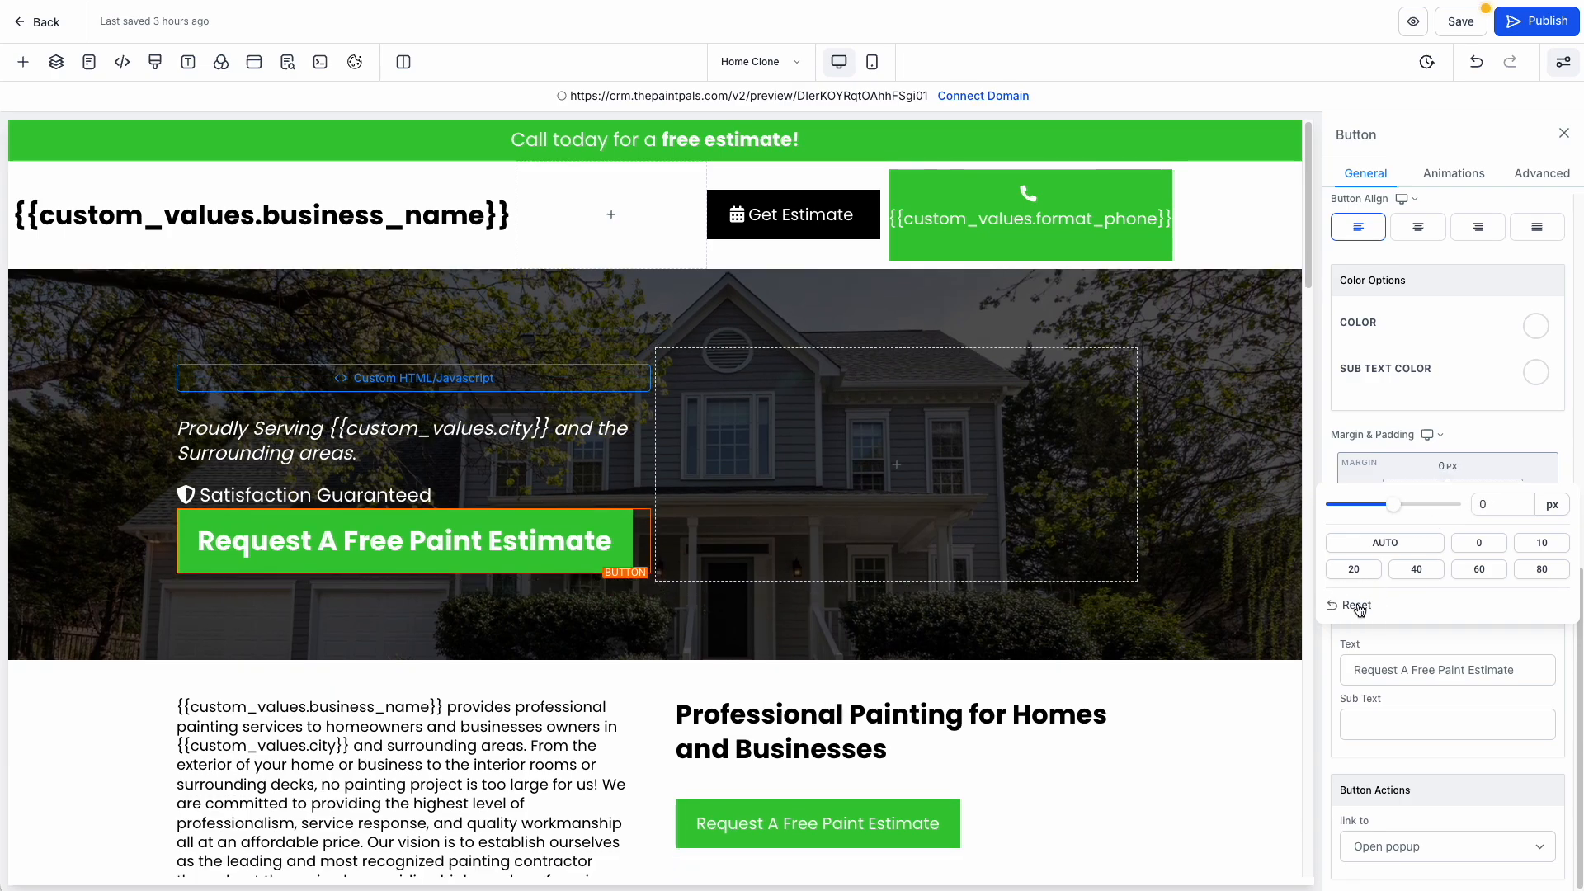
left_click(1357, 605)
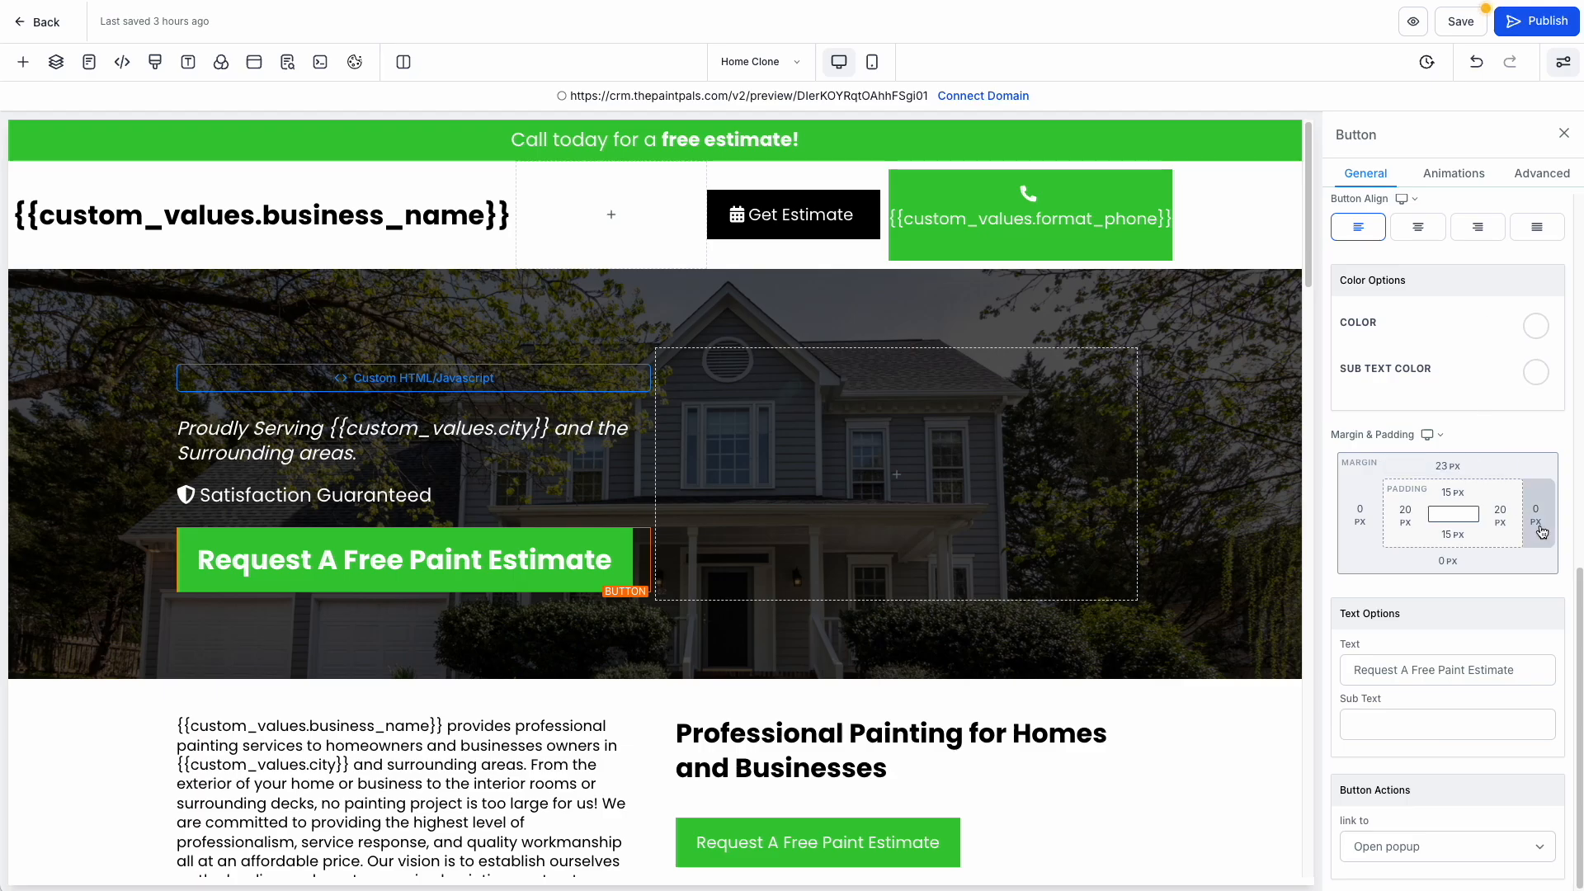
Leave the page editor without saving the changes and go back to the list of funnels.
left_click(49, 22)
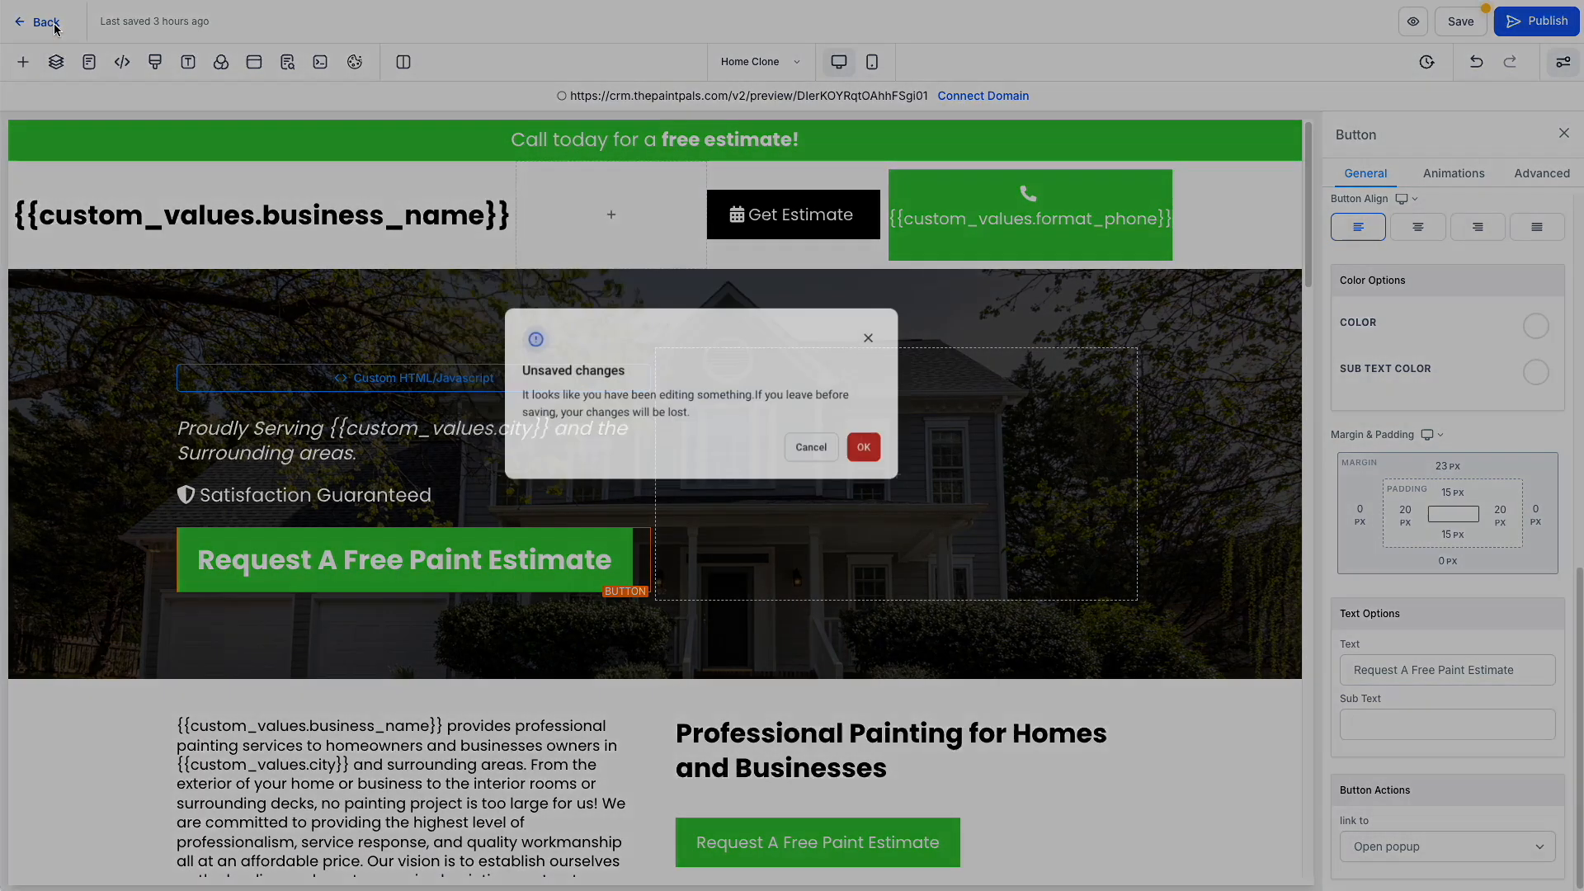
left_click(978, 508)
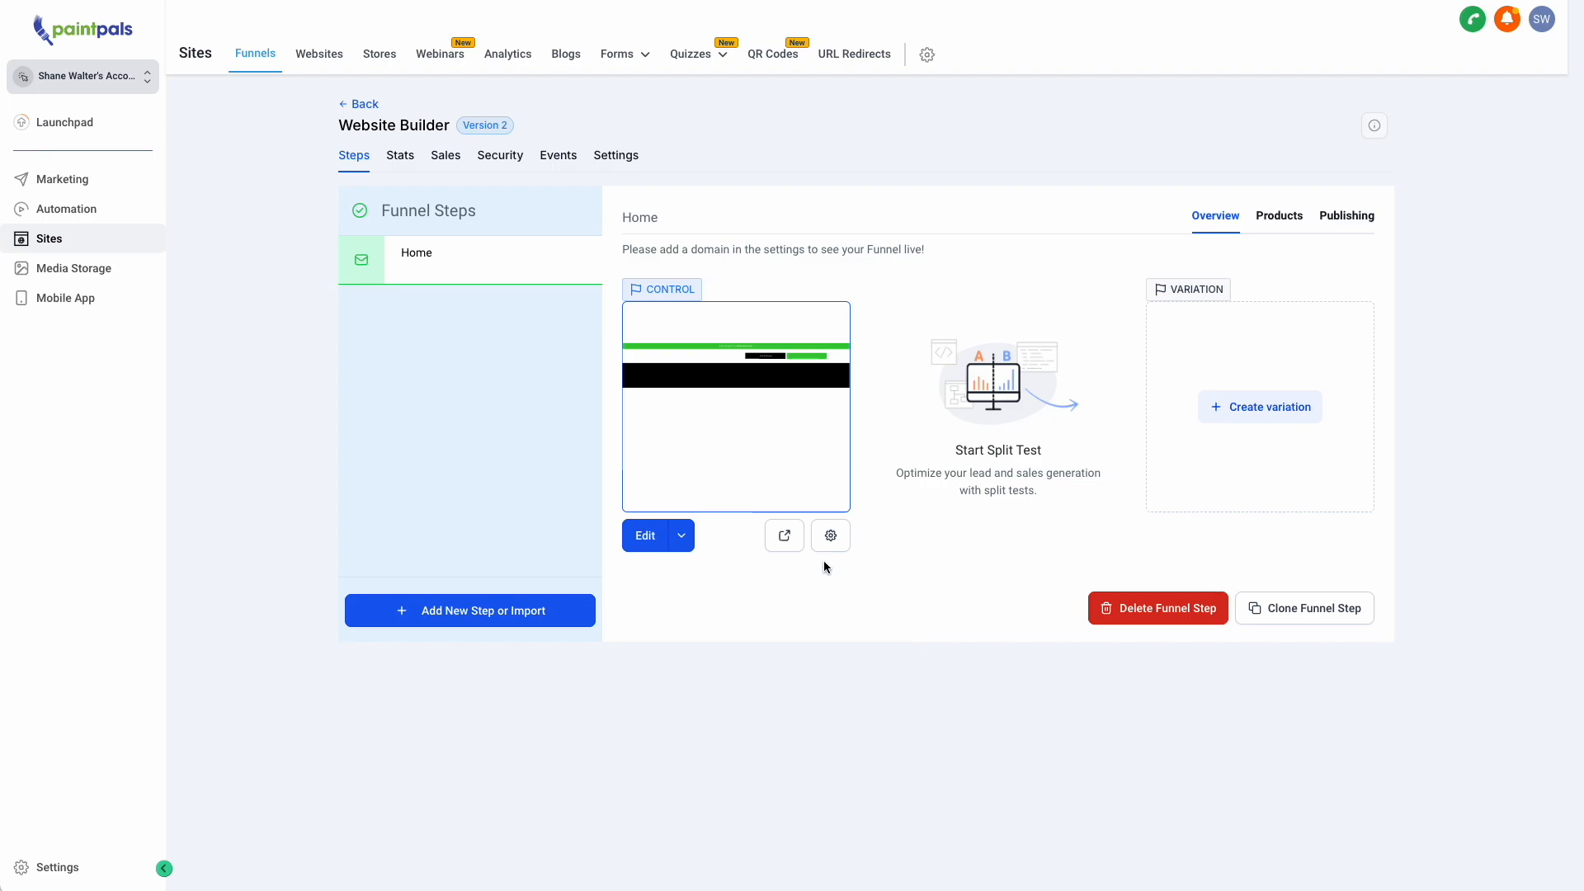
left_click(366, 107)
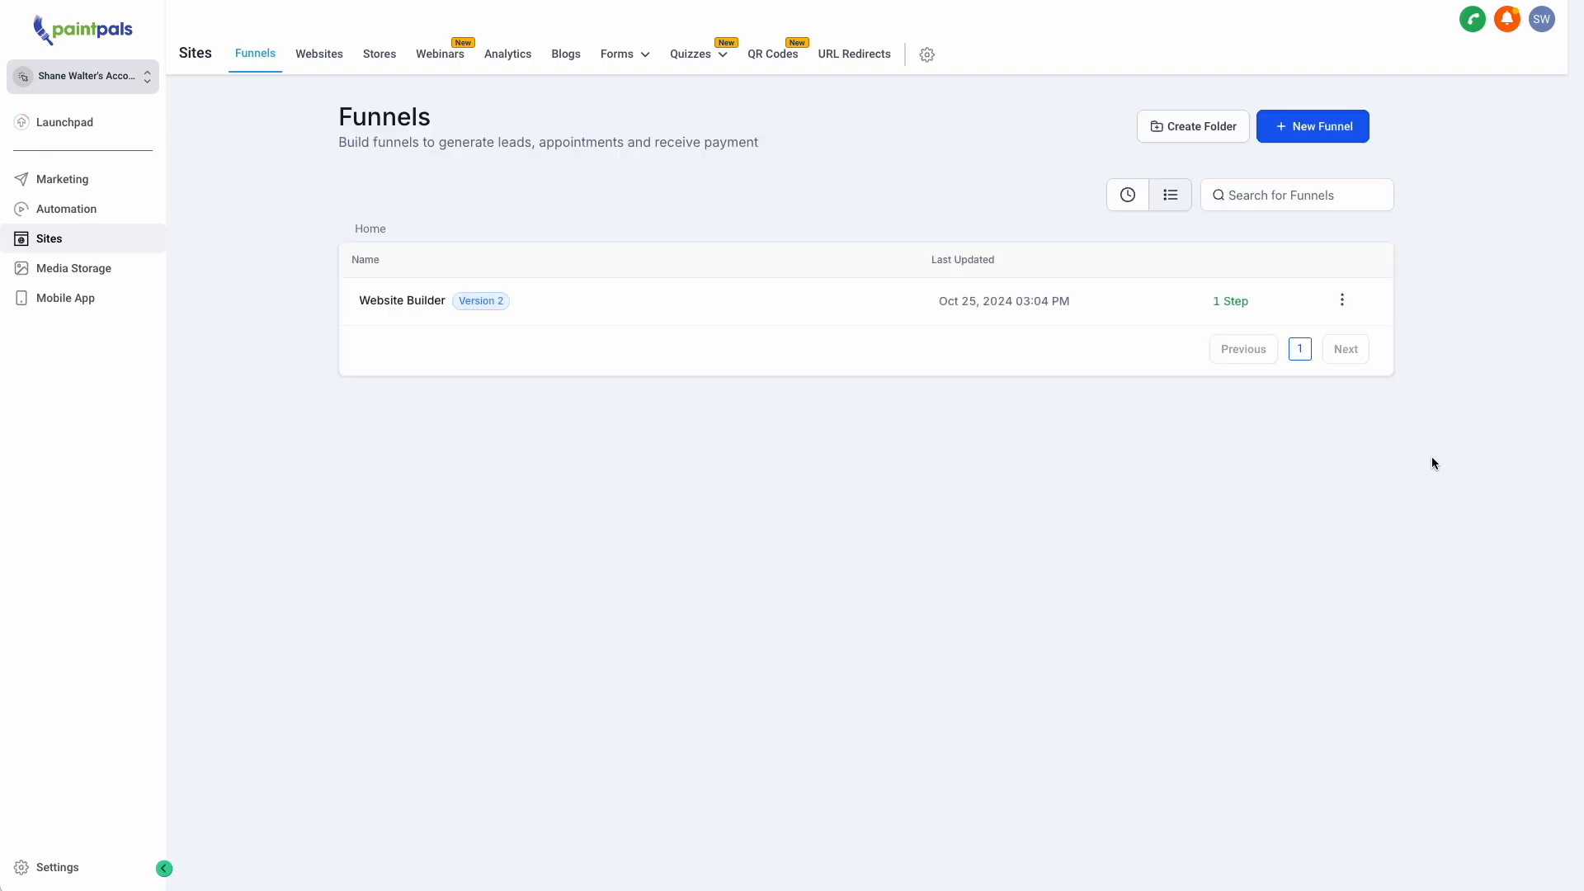
Clone the Website Builder funnel as Website Builder Copy within the same account, and open the original Website Builder funnel.
left_click(1343, 302)
left_click(1326, 213)
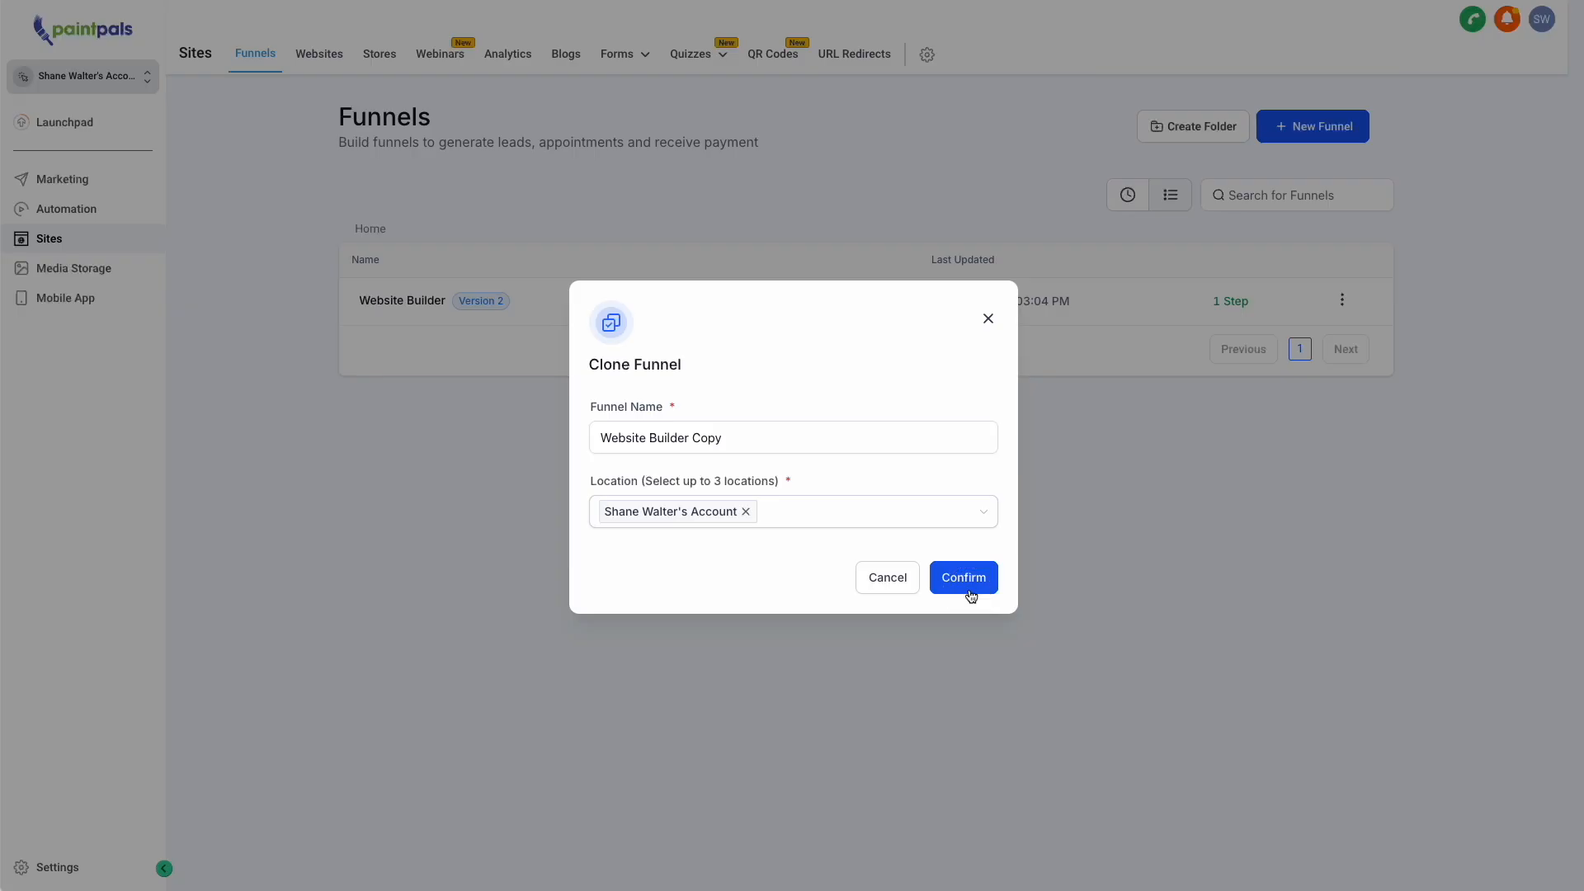
left_click(970, 589)
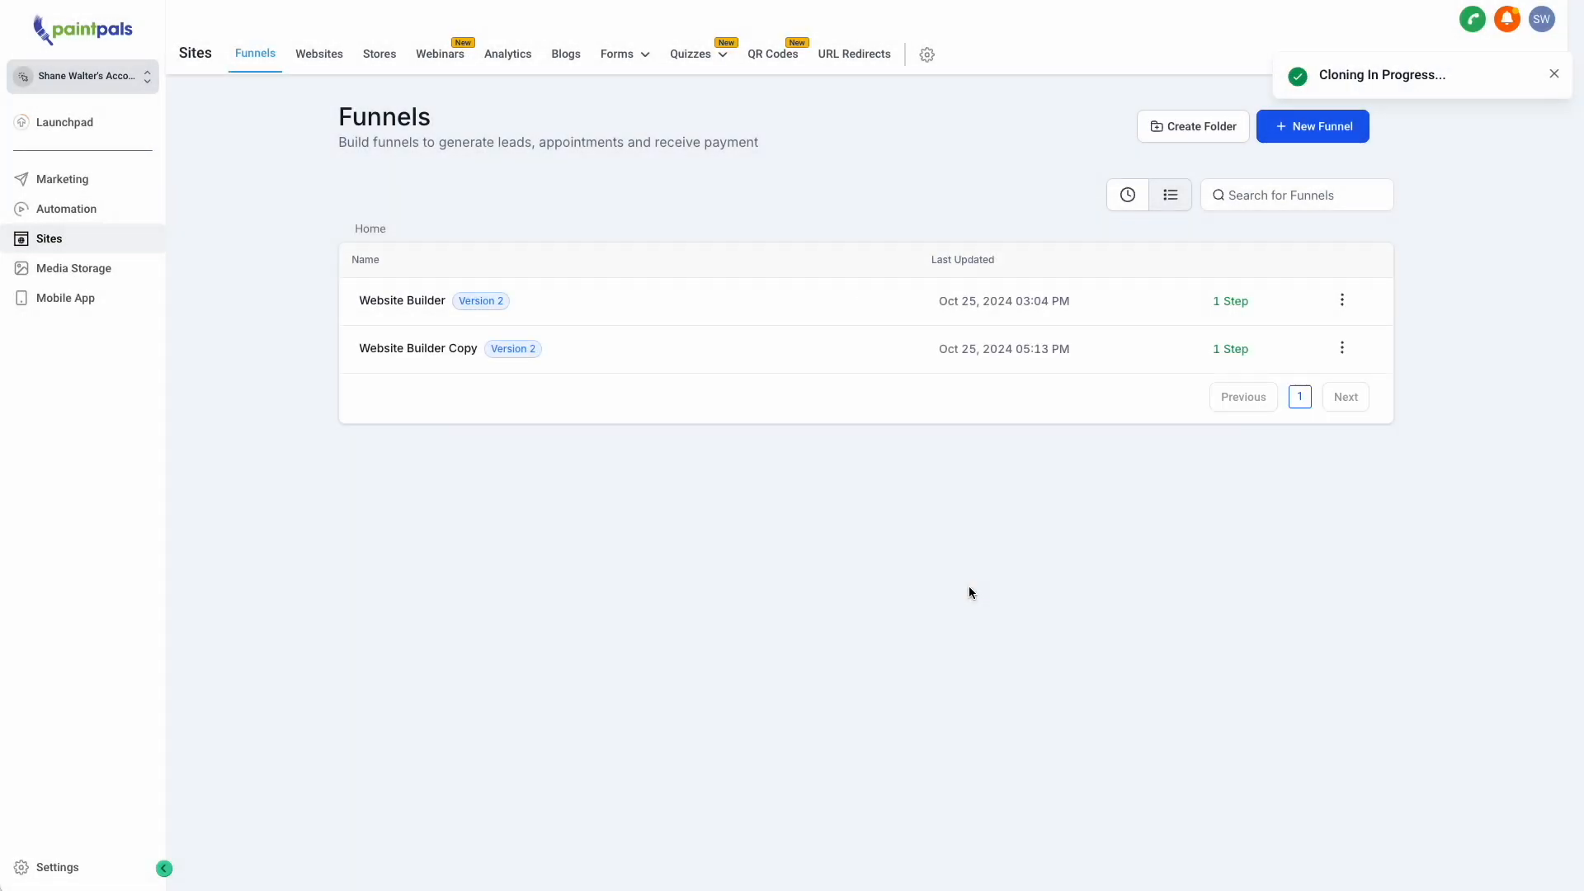
left_click(412, 302)
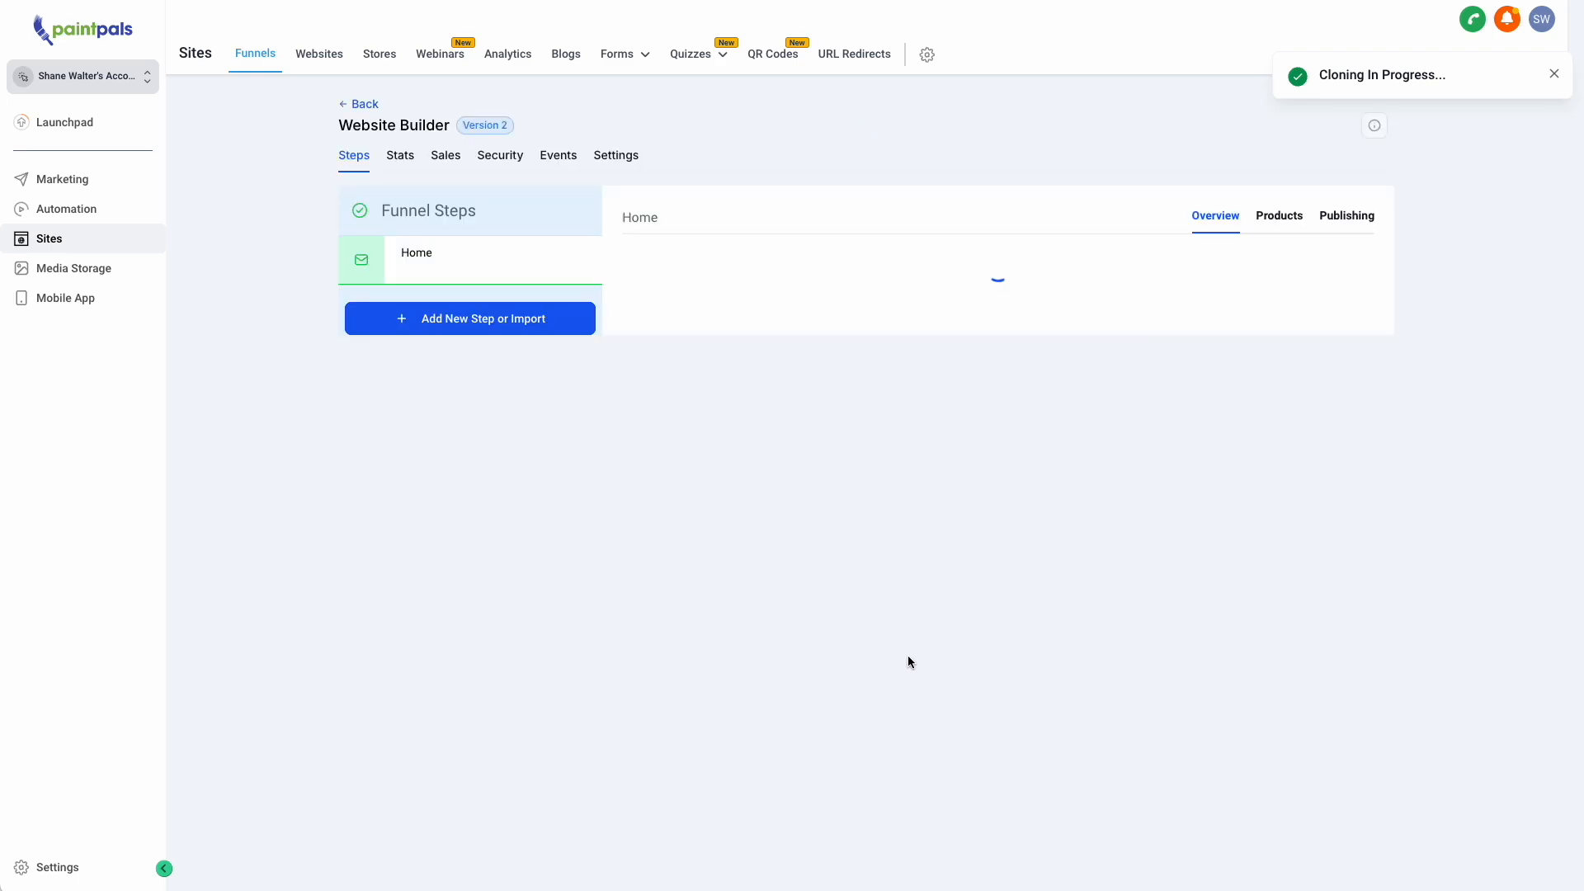
Open the Home page for editing, try different top paddings on the hero button, and settle on 13 px.
left_click(652, 548)
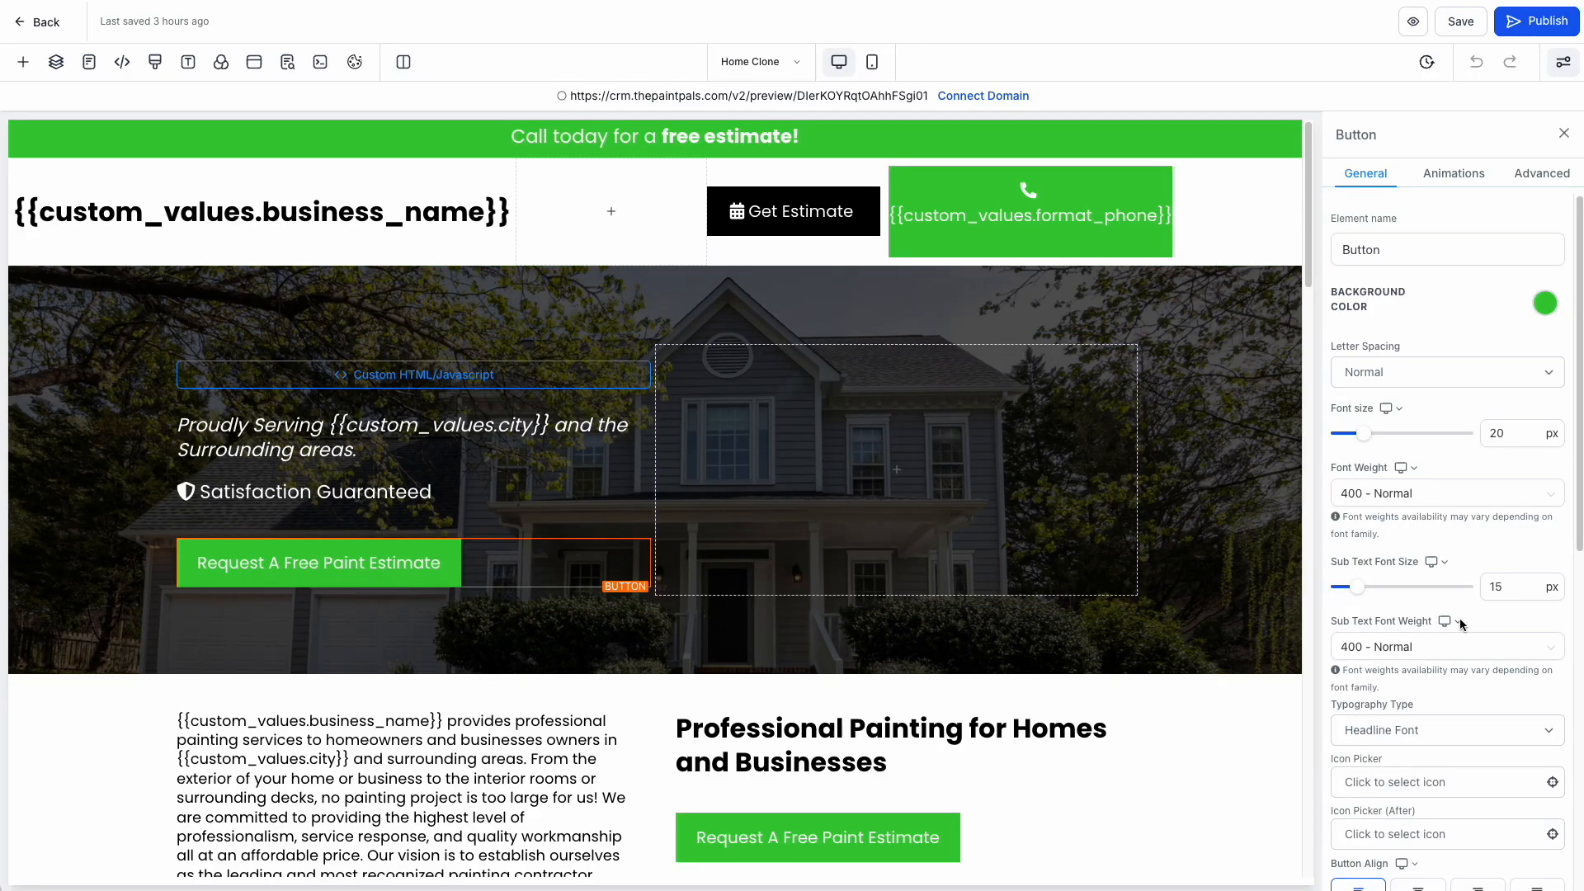
scroll(1458, 619, "down", 6)
left_click(1451, 612)
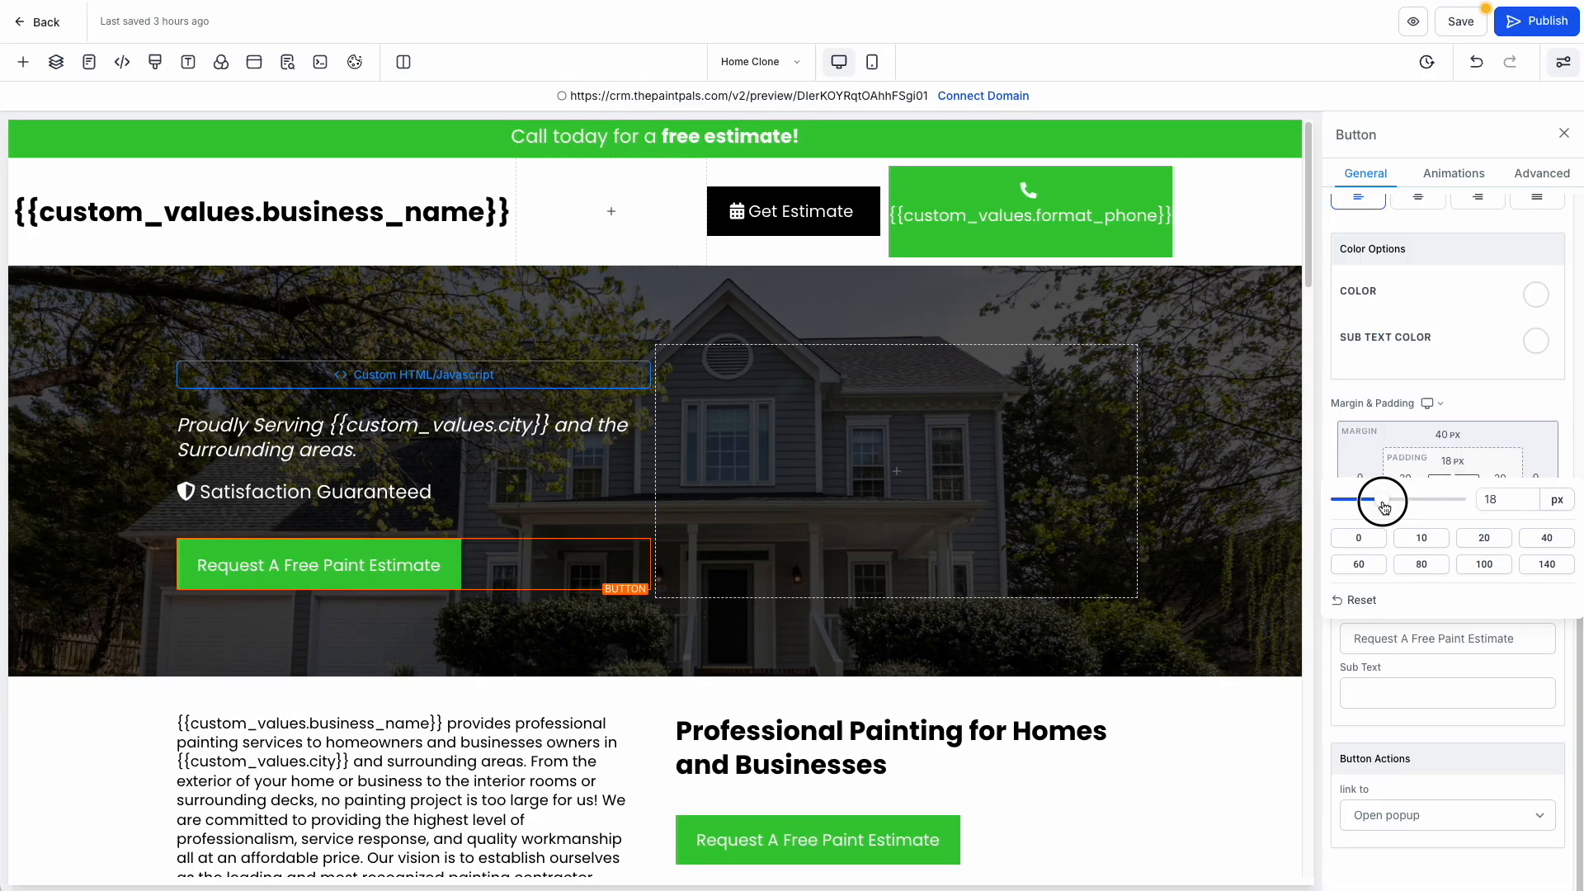
mouse_move(1383, 499)
left_mouse_down()
mouse_move(1458, 505)
mouse_move(1367, 506)
left_mouse_up()
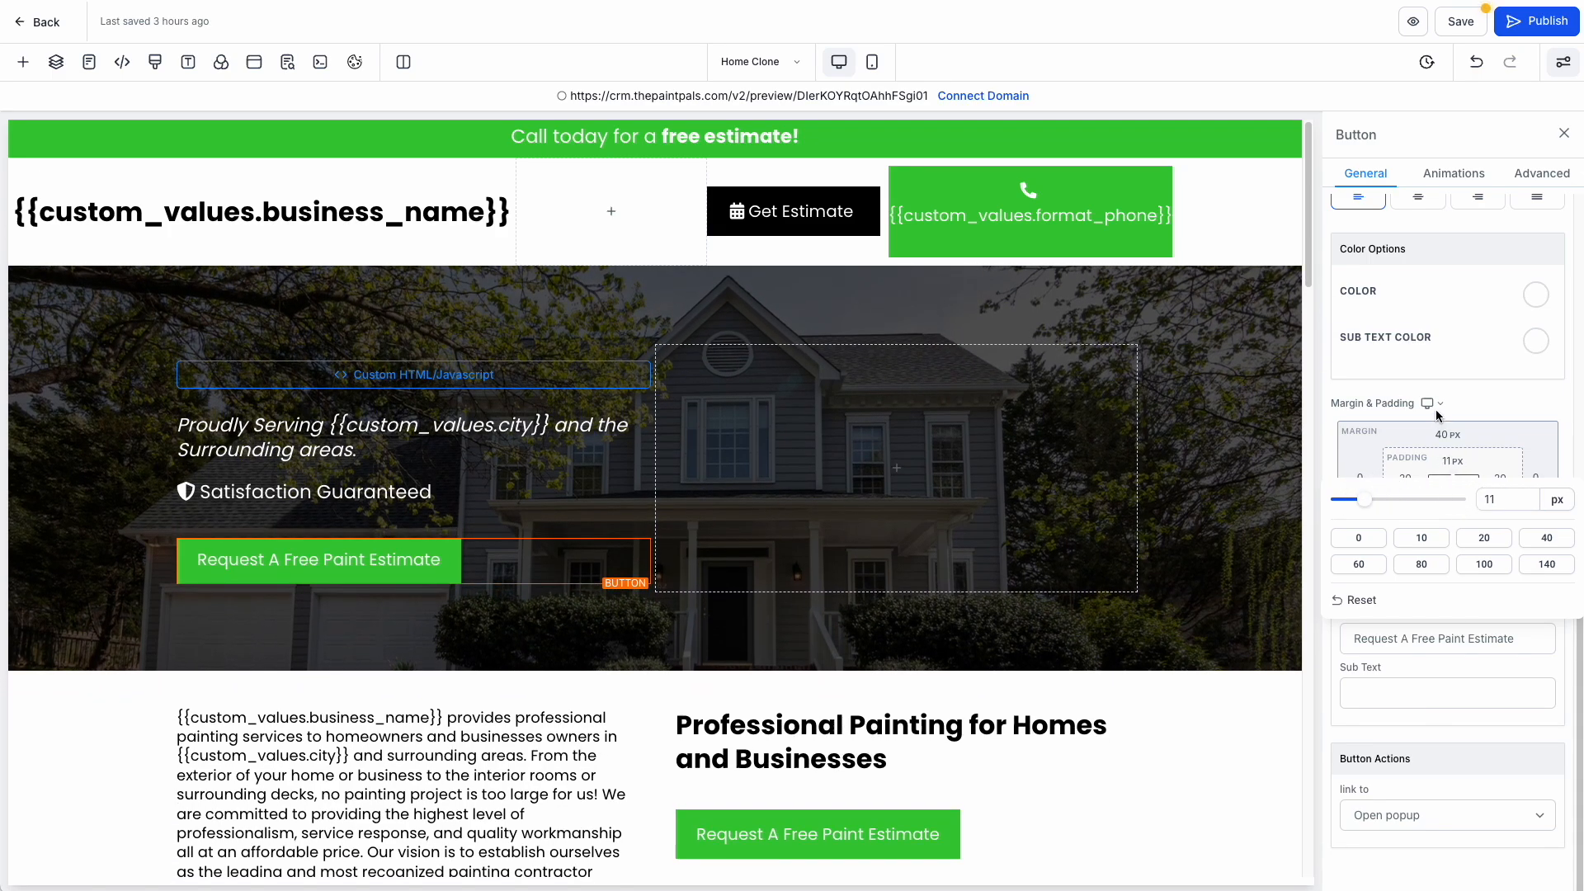
left_click(1357, 600)
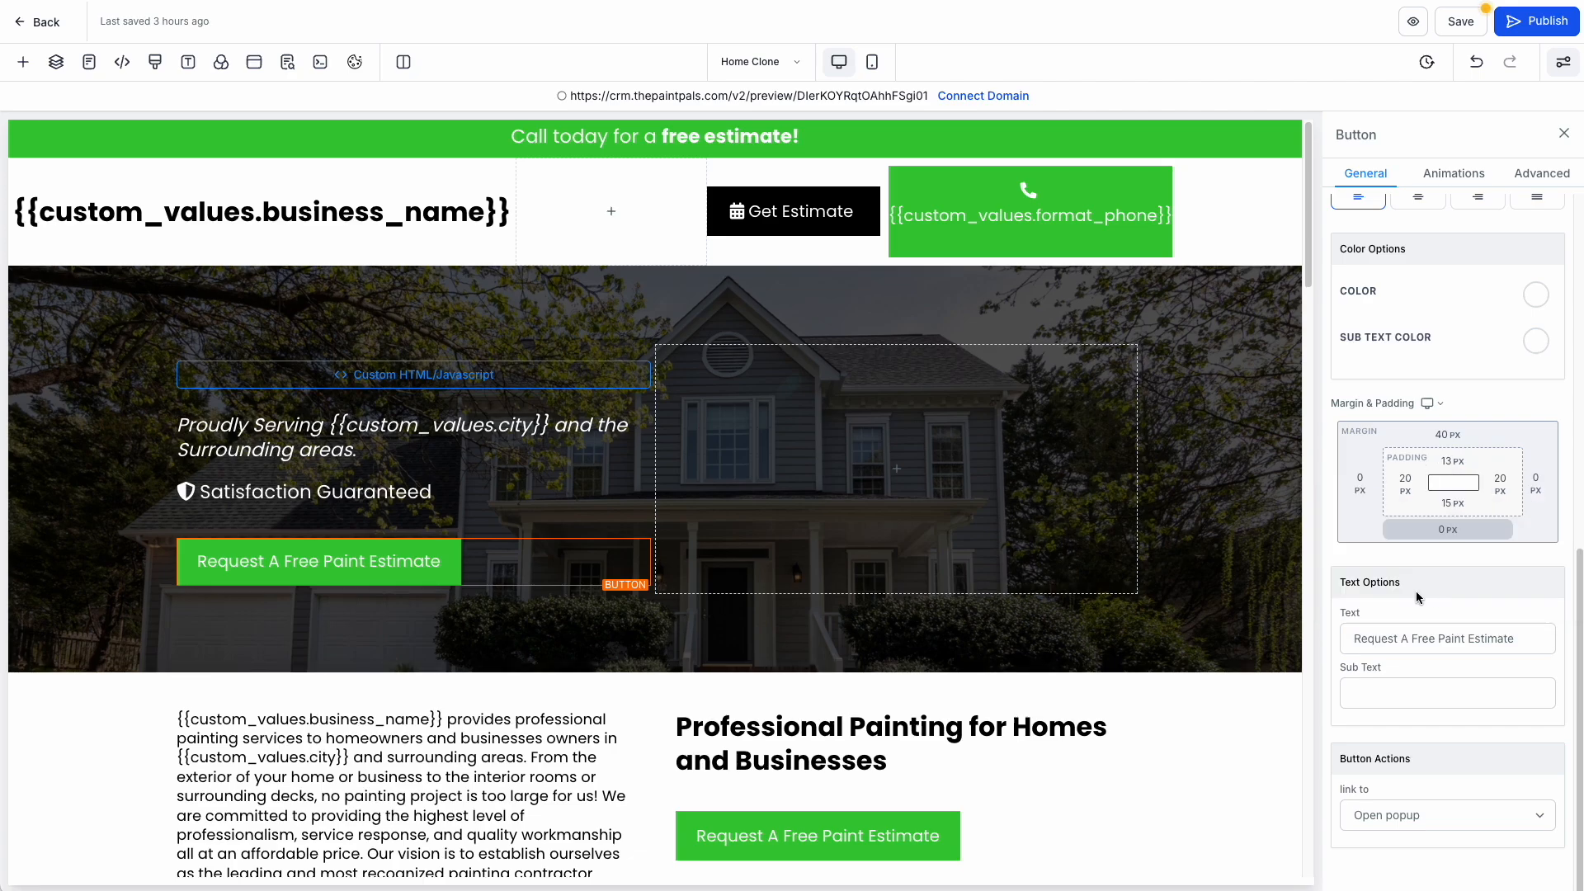
Try appending the filler text "kljhlkhlk" to the hero button's label and remove it again.
left_click(1518, 638)
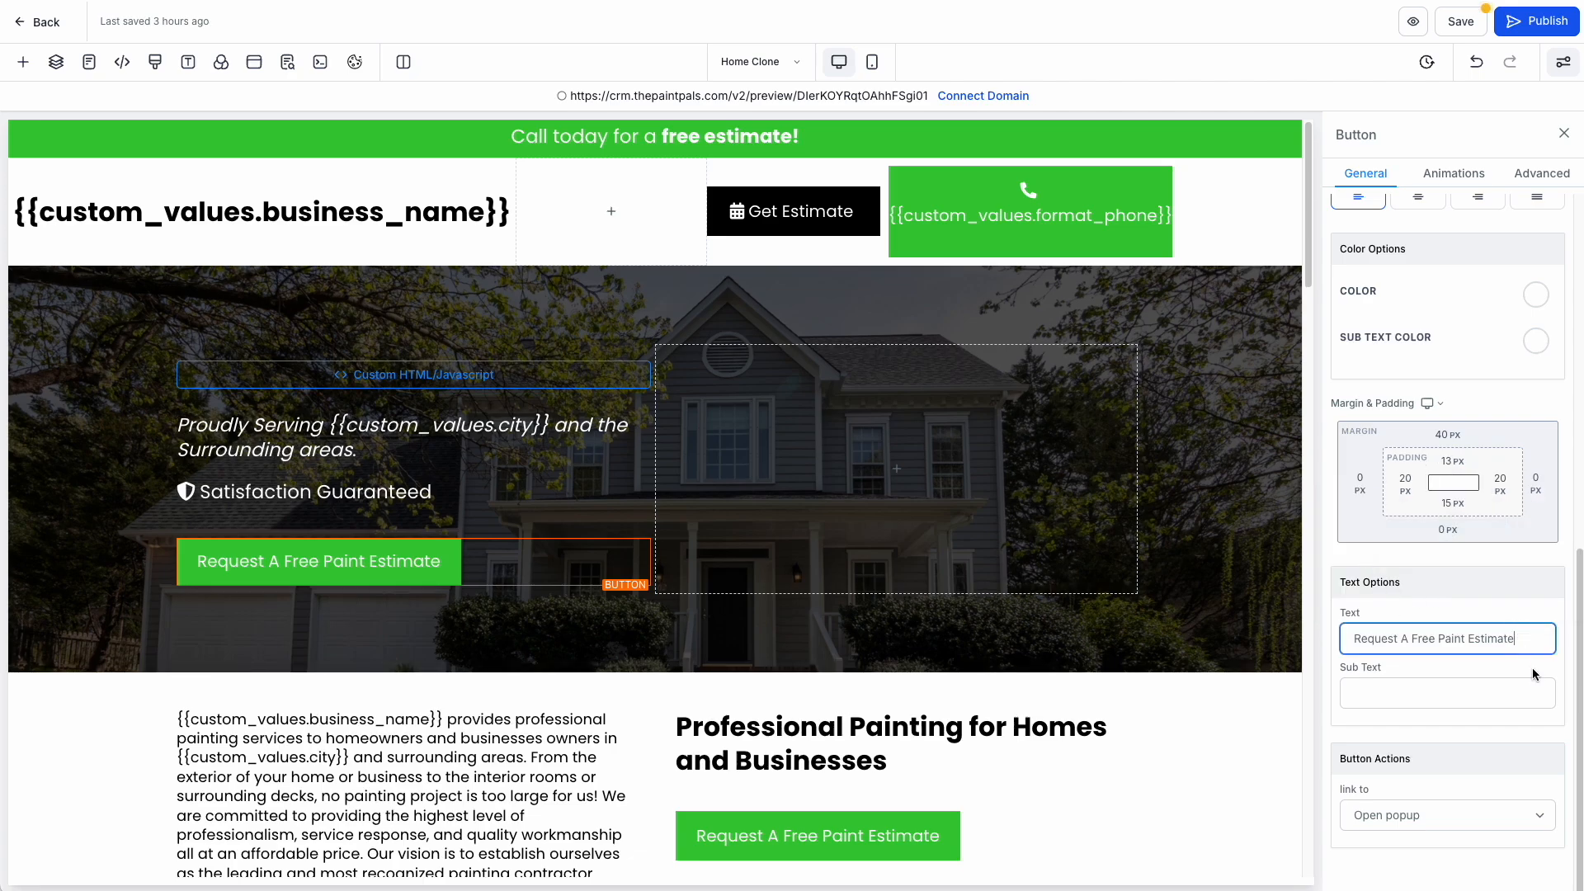
type("kljhlkhlk")
key("BackSpace")
key("BackSpace")
key("BackSpace")
key("BackSpace")
key("BackSpace")
key("BackSpace")
key("BackSpace")
key("BackSpace")
key("BackSpace")
Examine the link options available for the hero button's action without changing Open popup.
left_click_drag(1360, 759, 1447, 793)
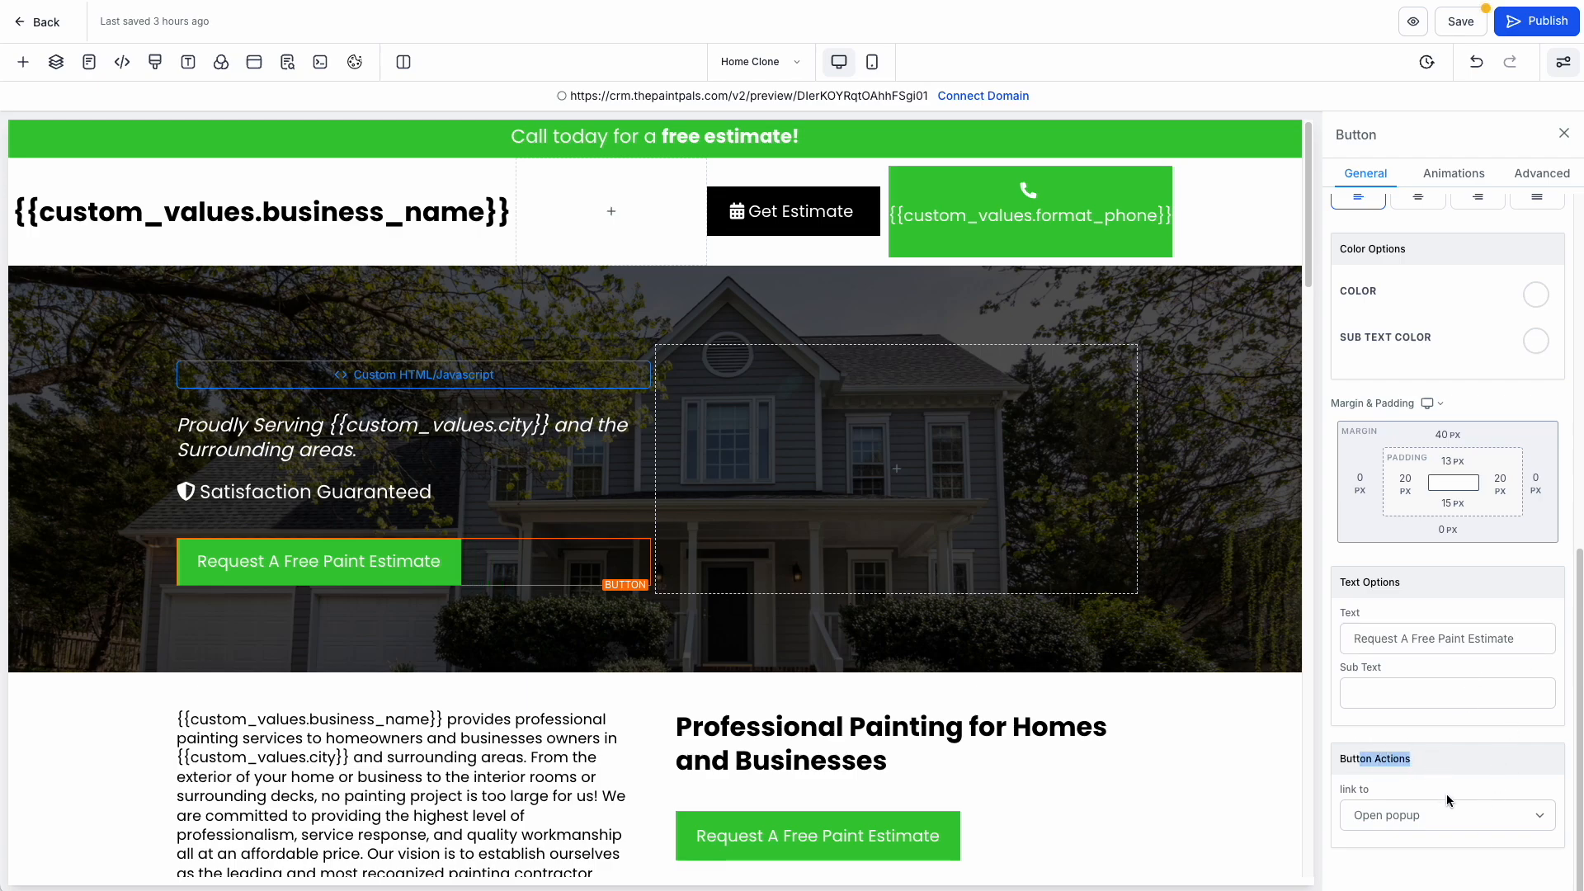
left_click(1373, 820)
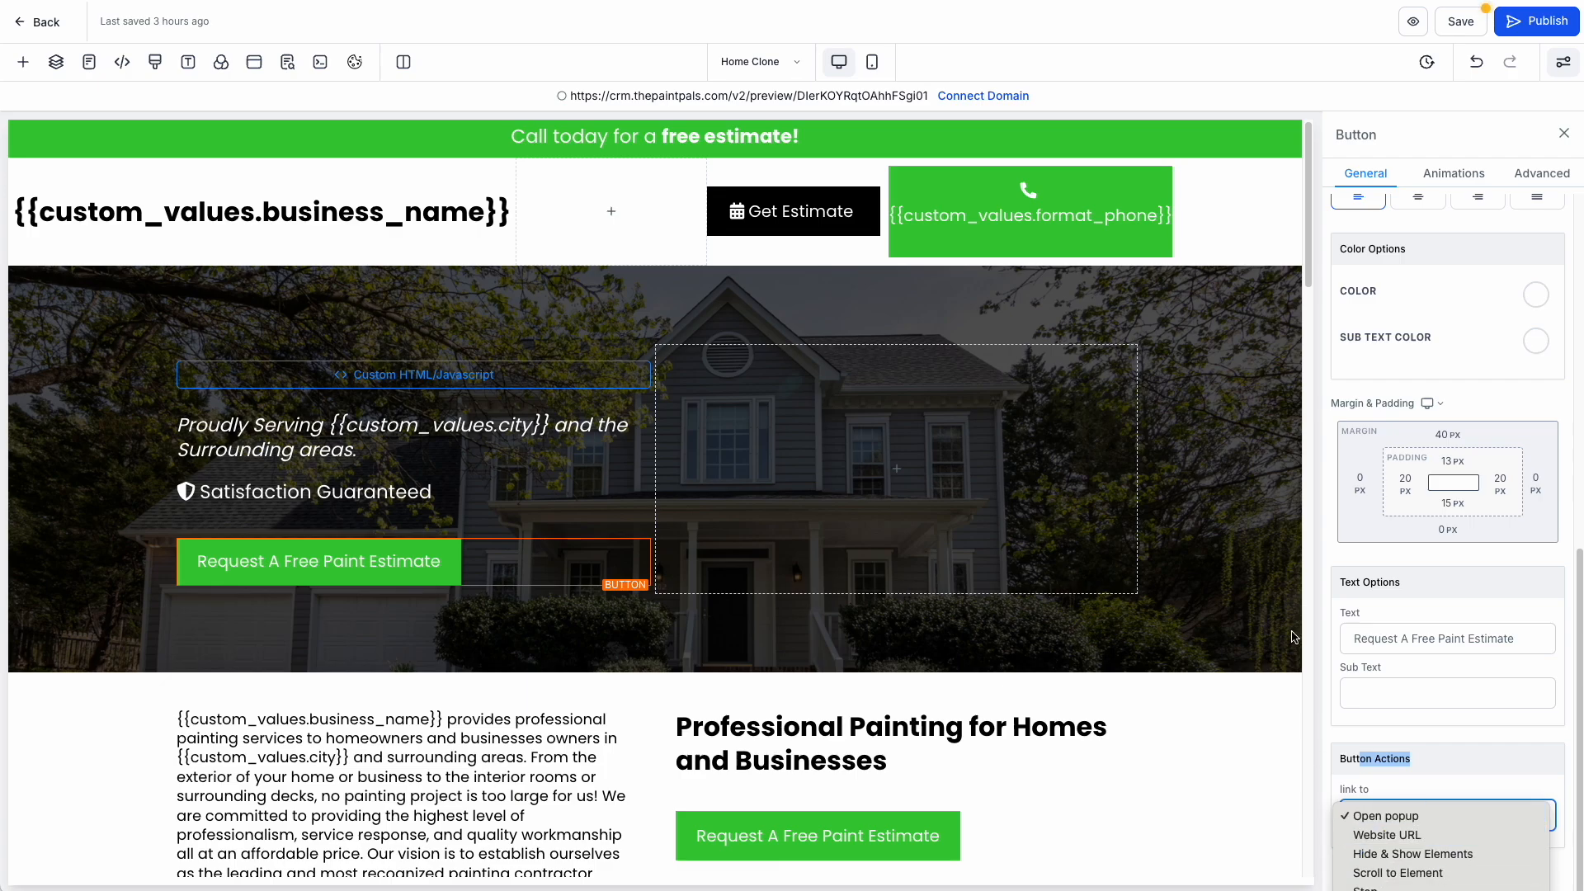
key("Escape")
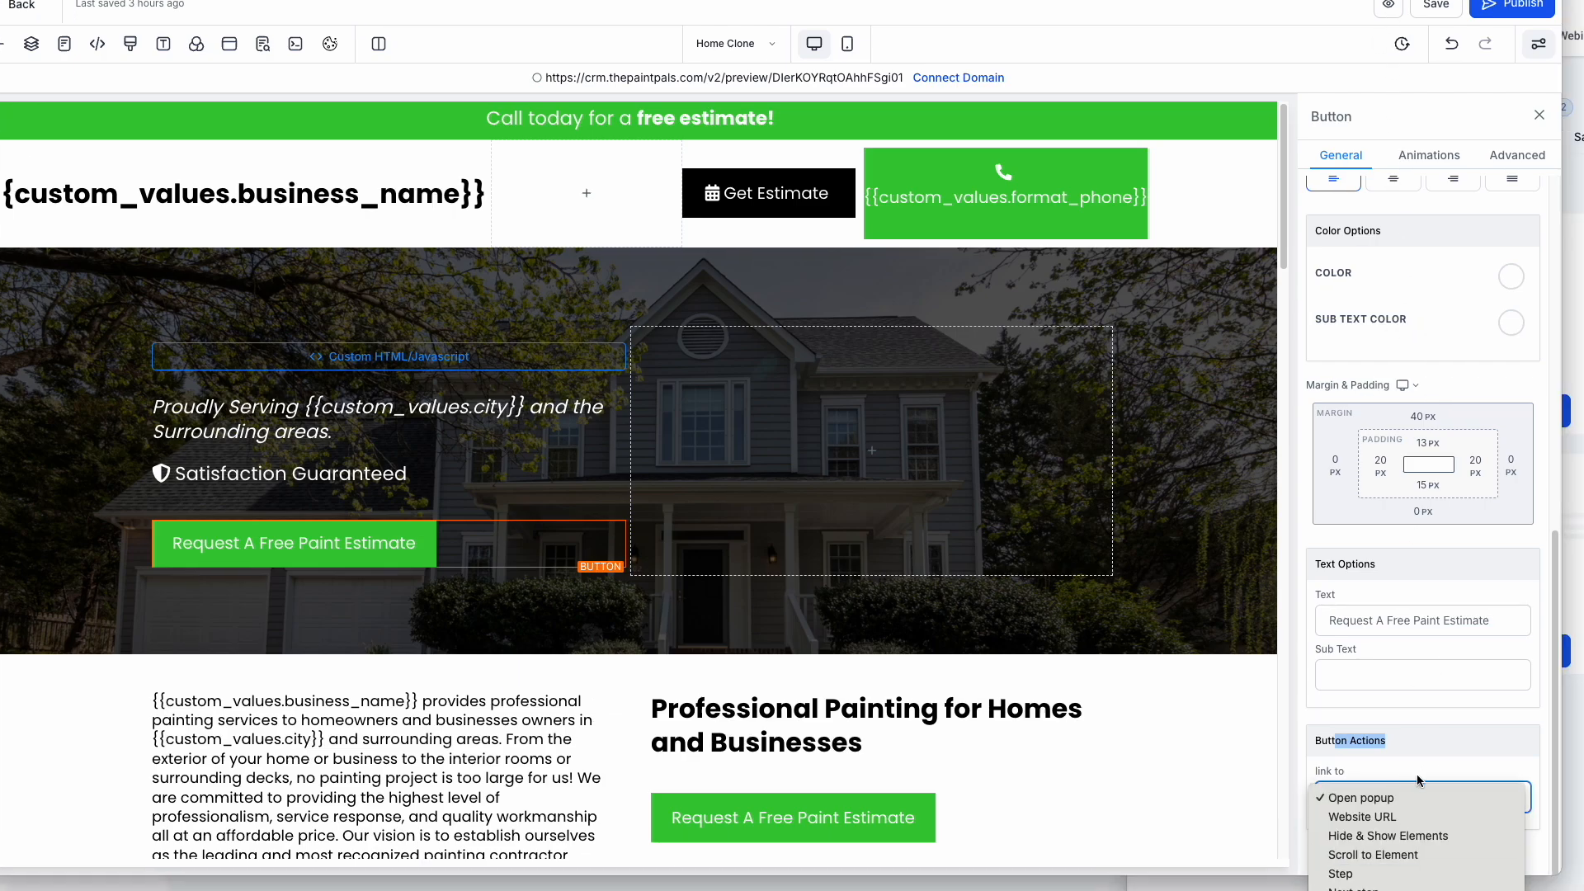
key("Escape")
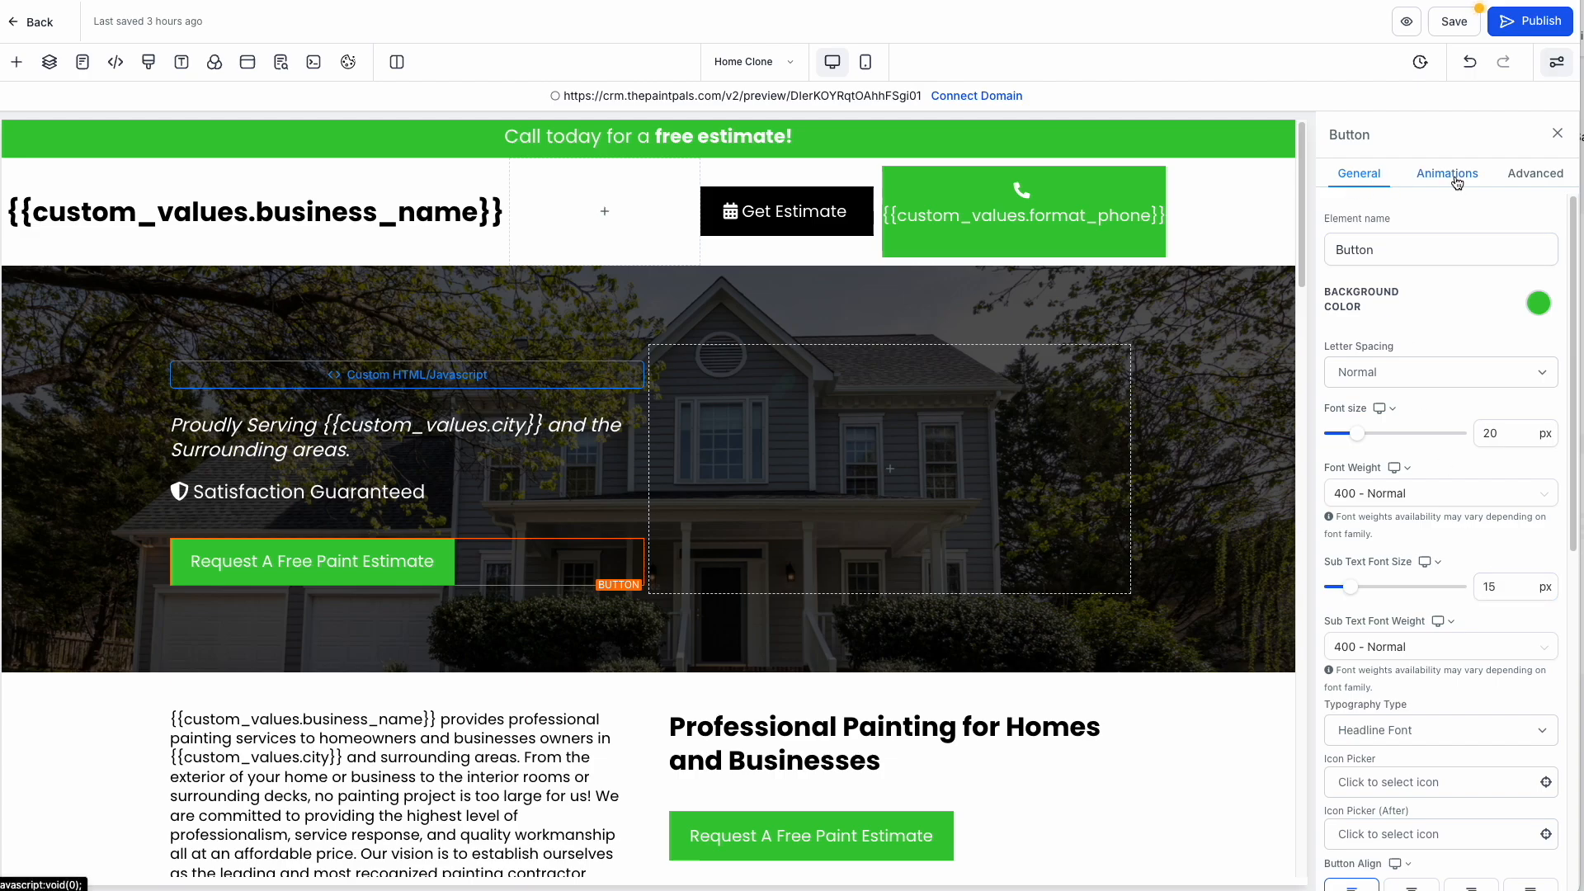
Try the Fade In, Up and Down, Slide Down and Flip entrance animations on the hero button, and clear the animation.
left_click(1457, 183)
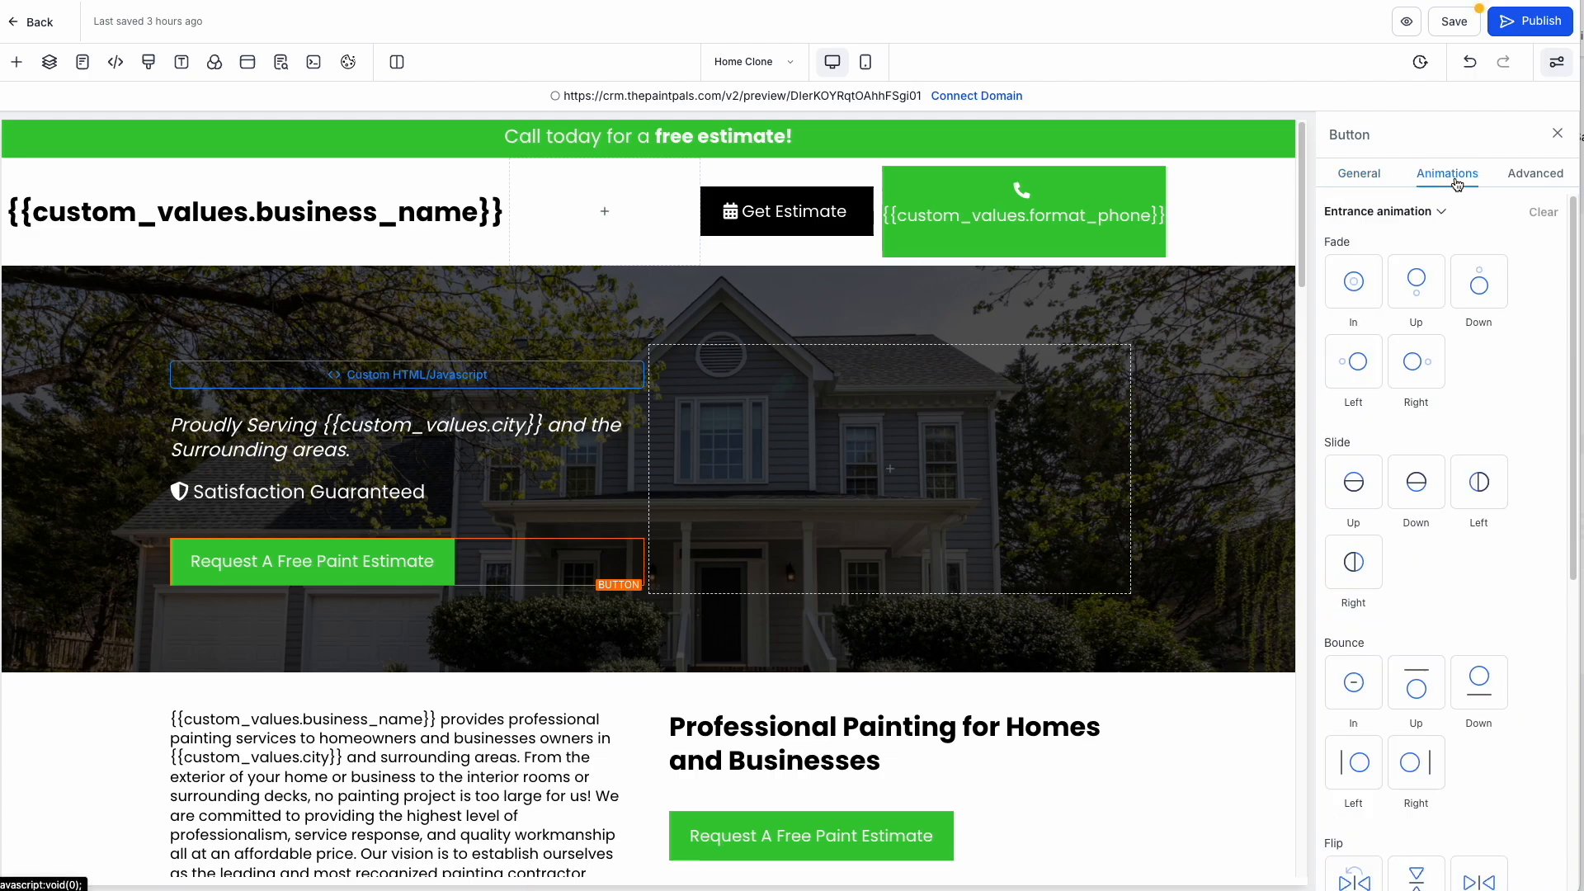
left_click(1363, 298)
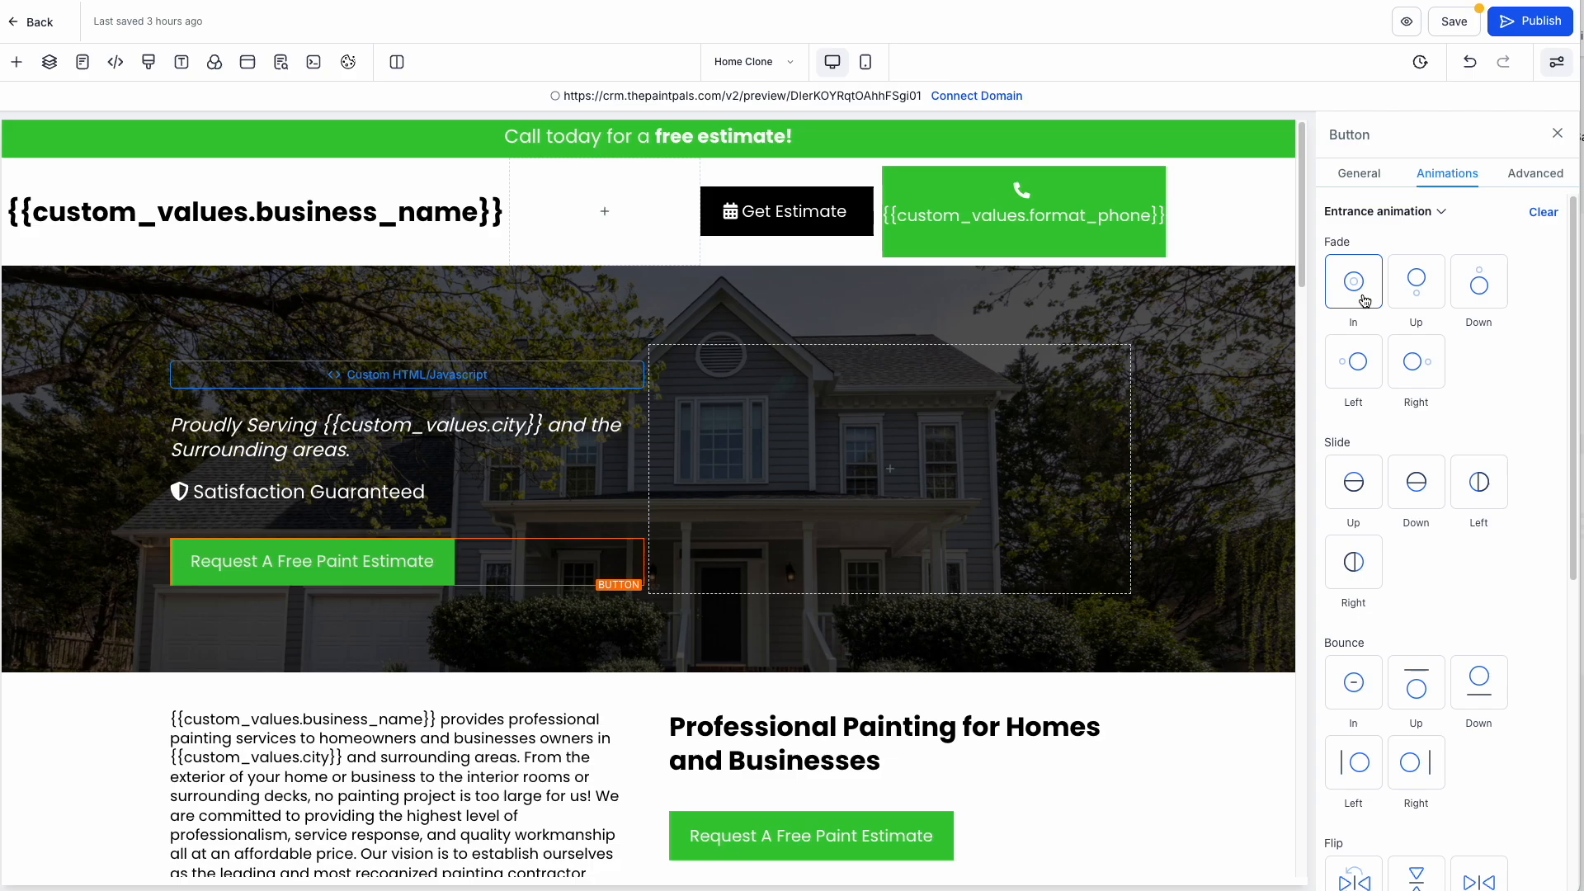
left_click(1422, 282)
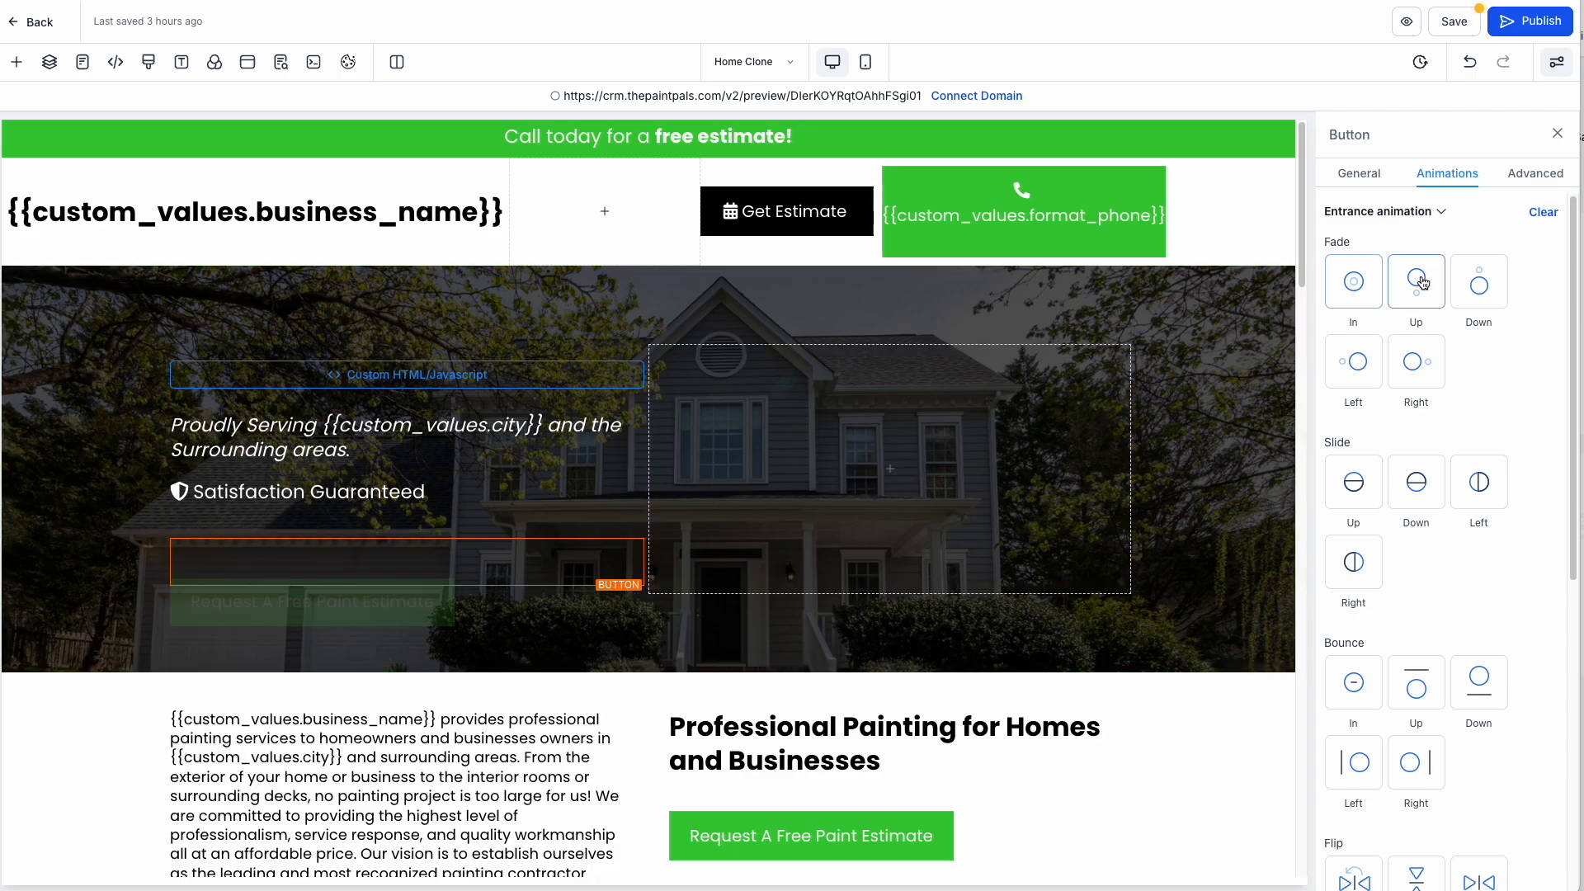
left_click(1493, 295)
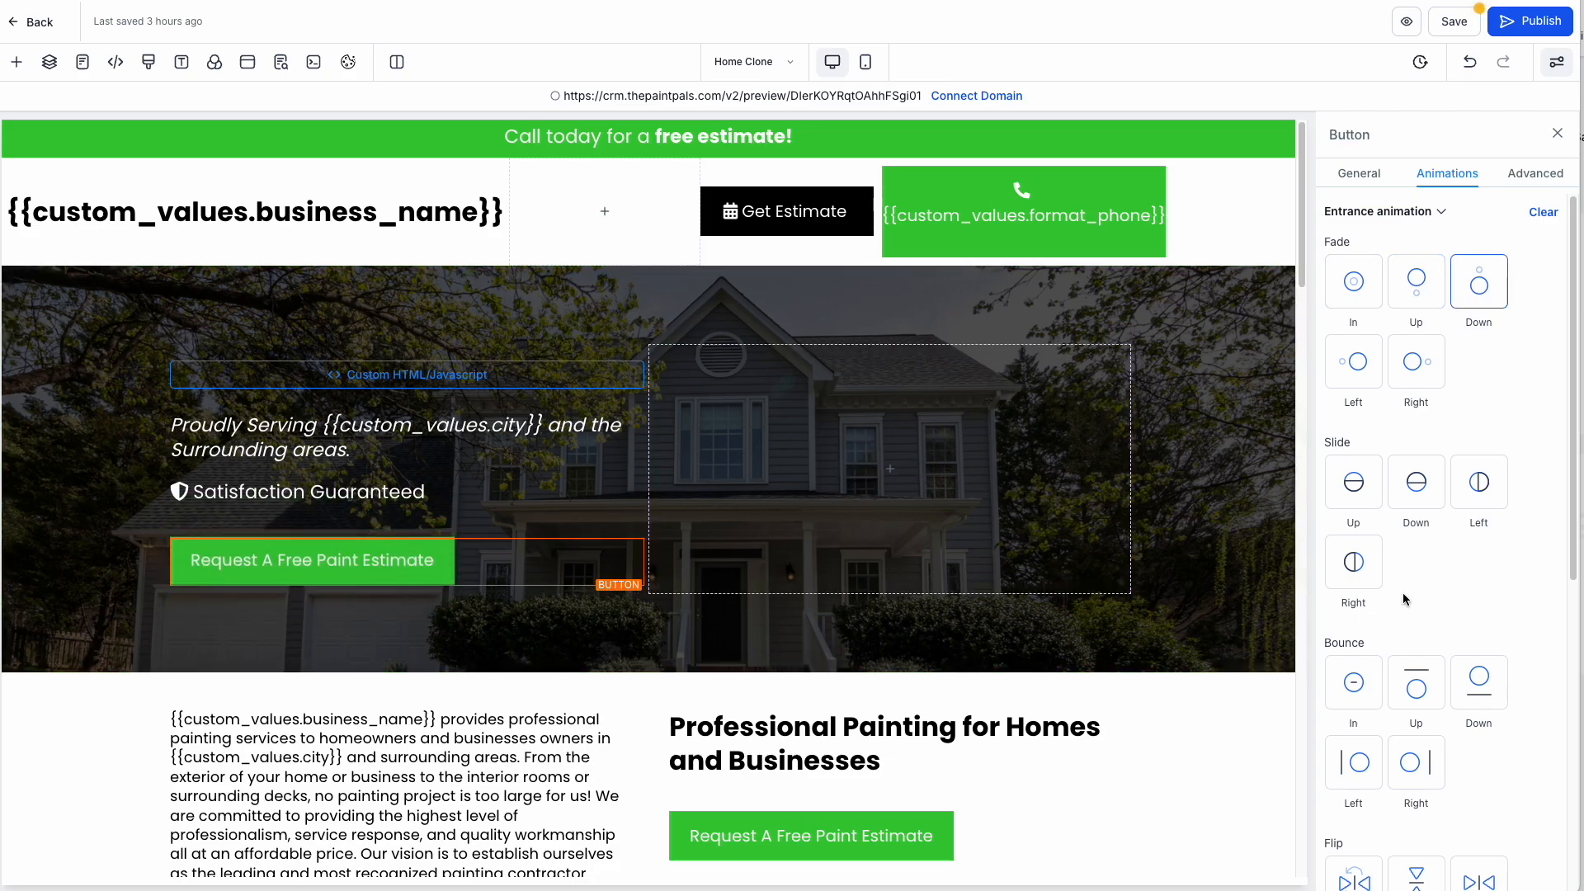
left_click(1414, 493)
scroll(1417, 594, "down", 1)
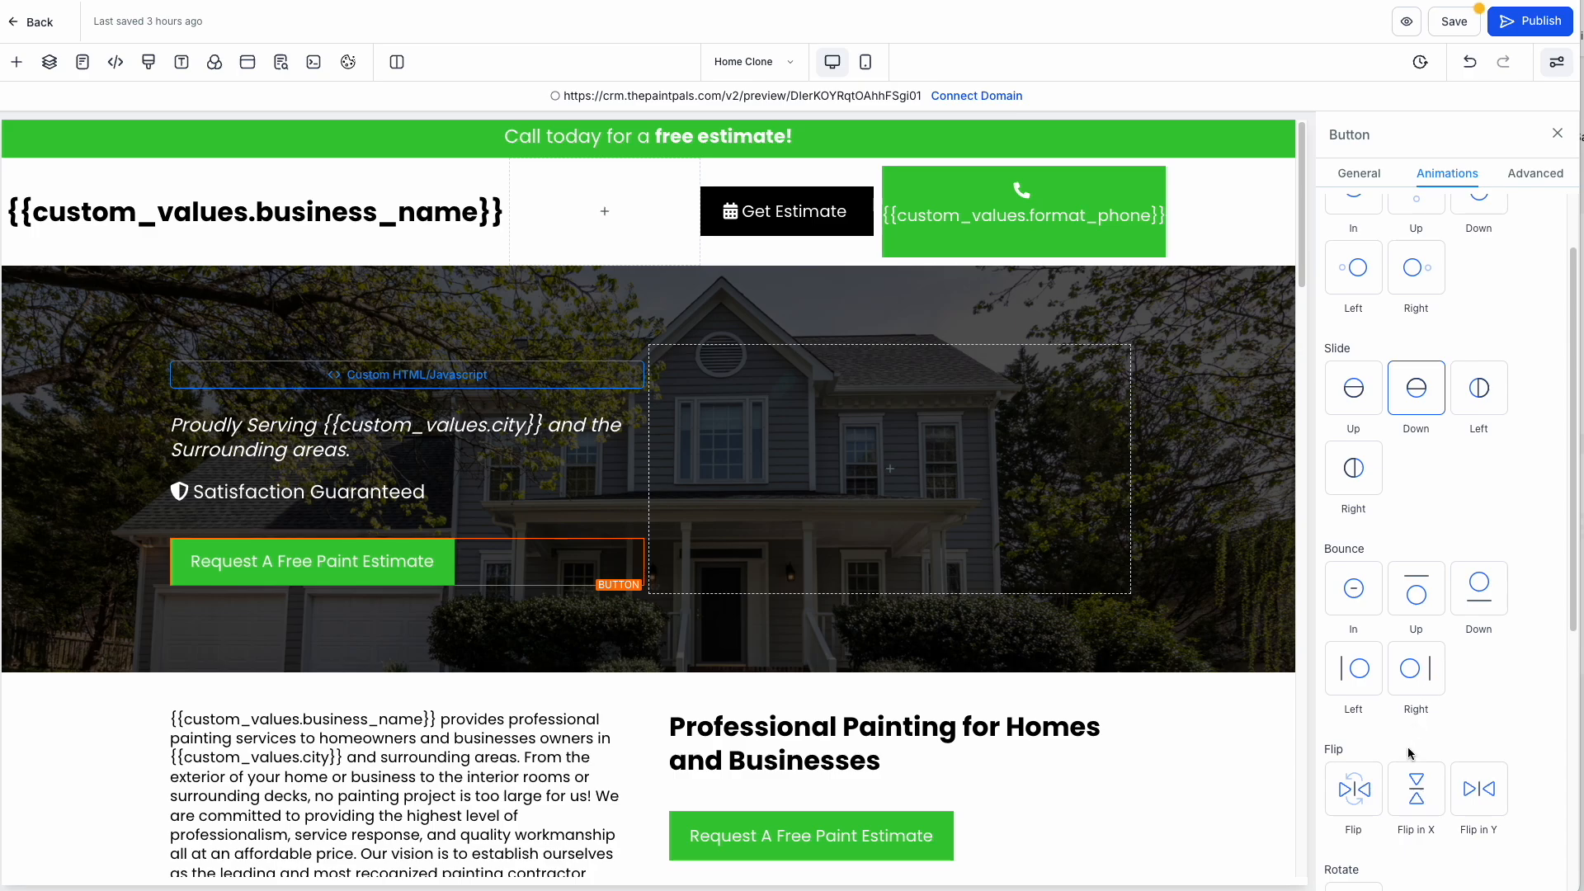
left_click(1363, 785)
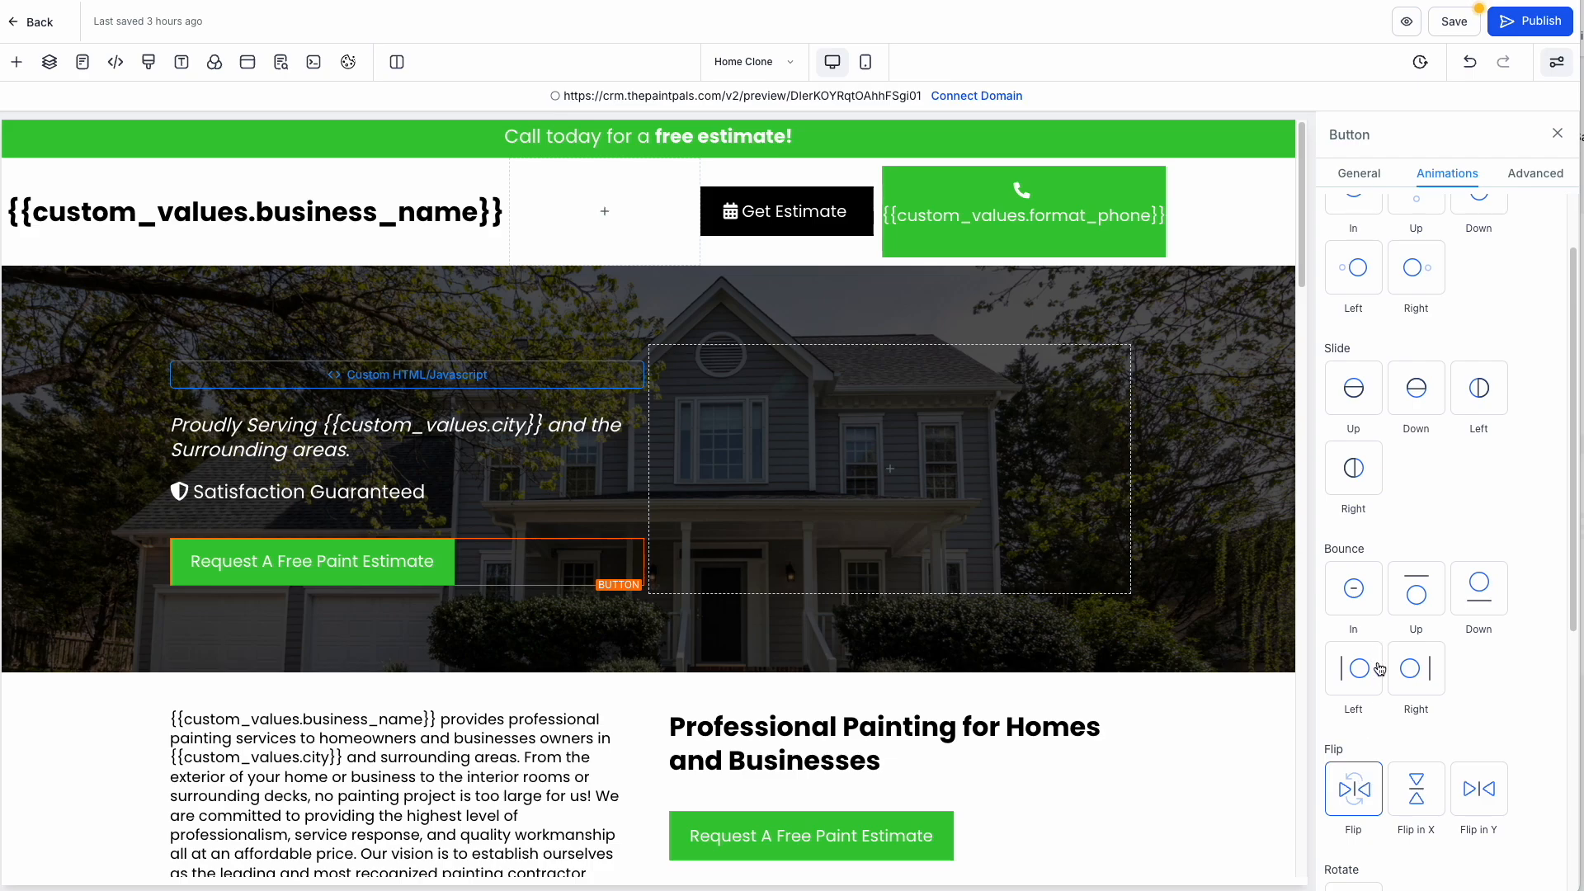
scroll(1386, 763, "down", 5)
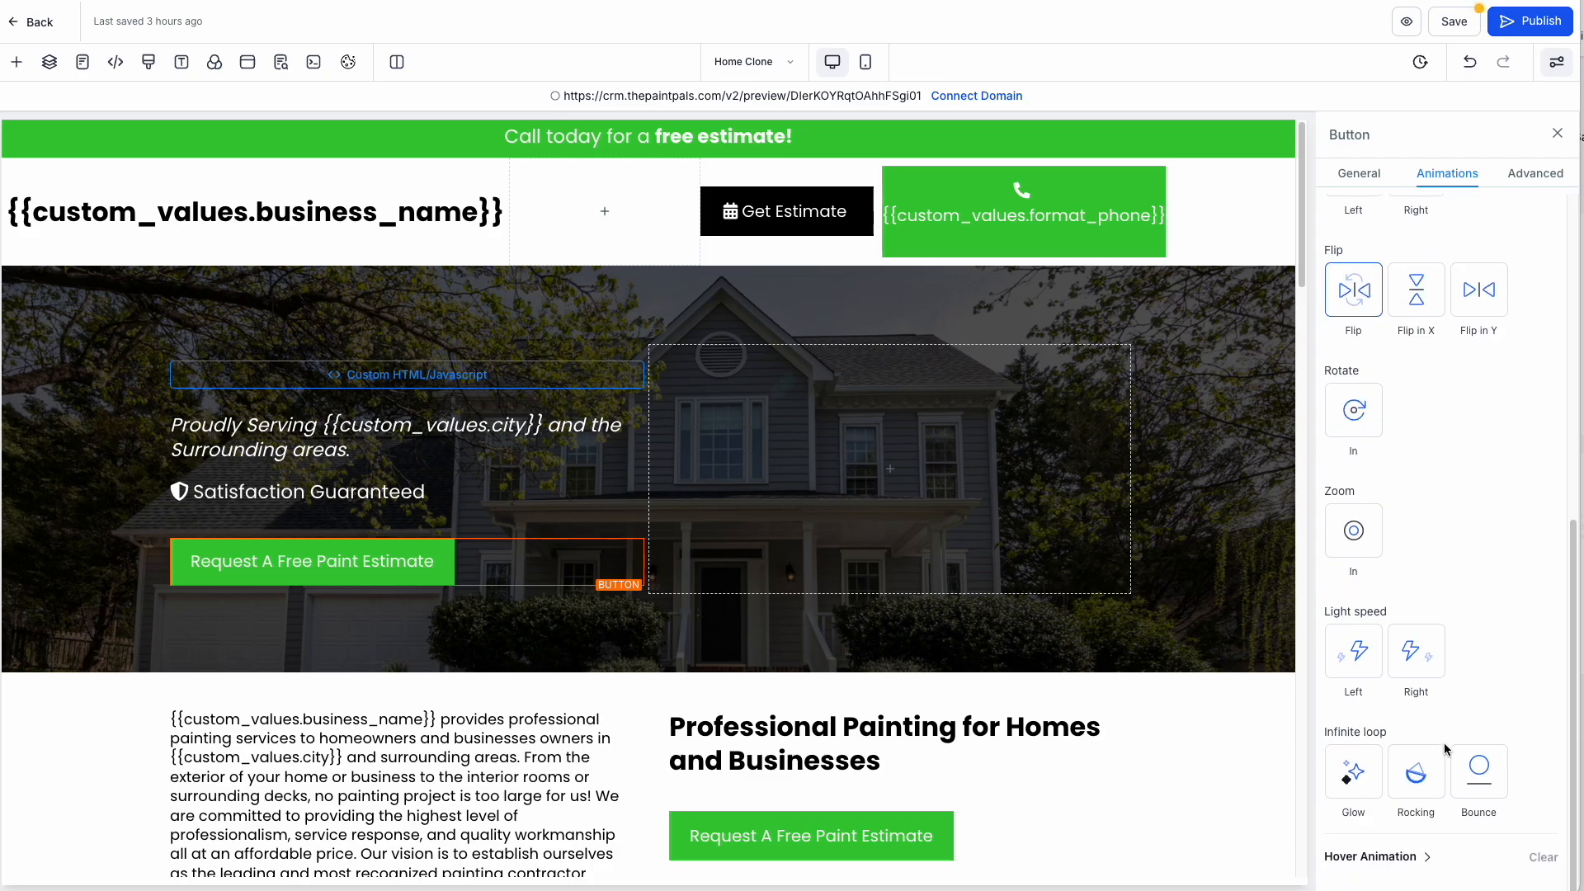
scroll(1445, 743, "up", 5)
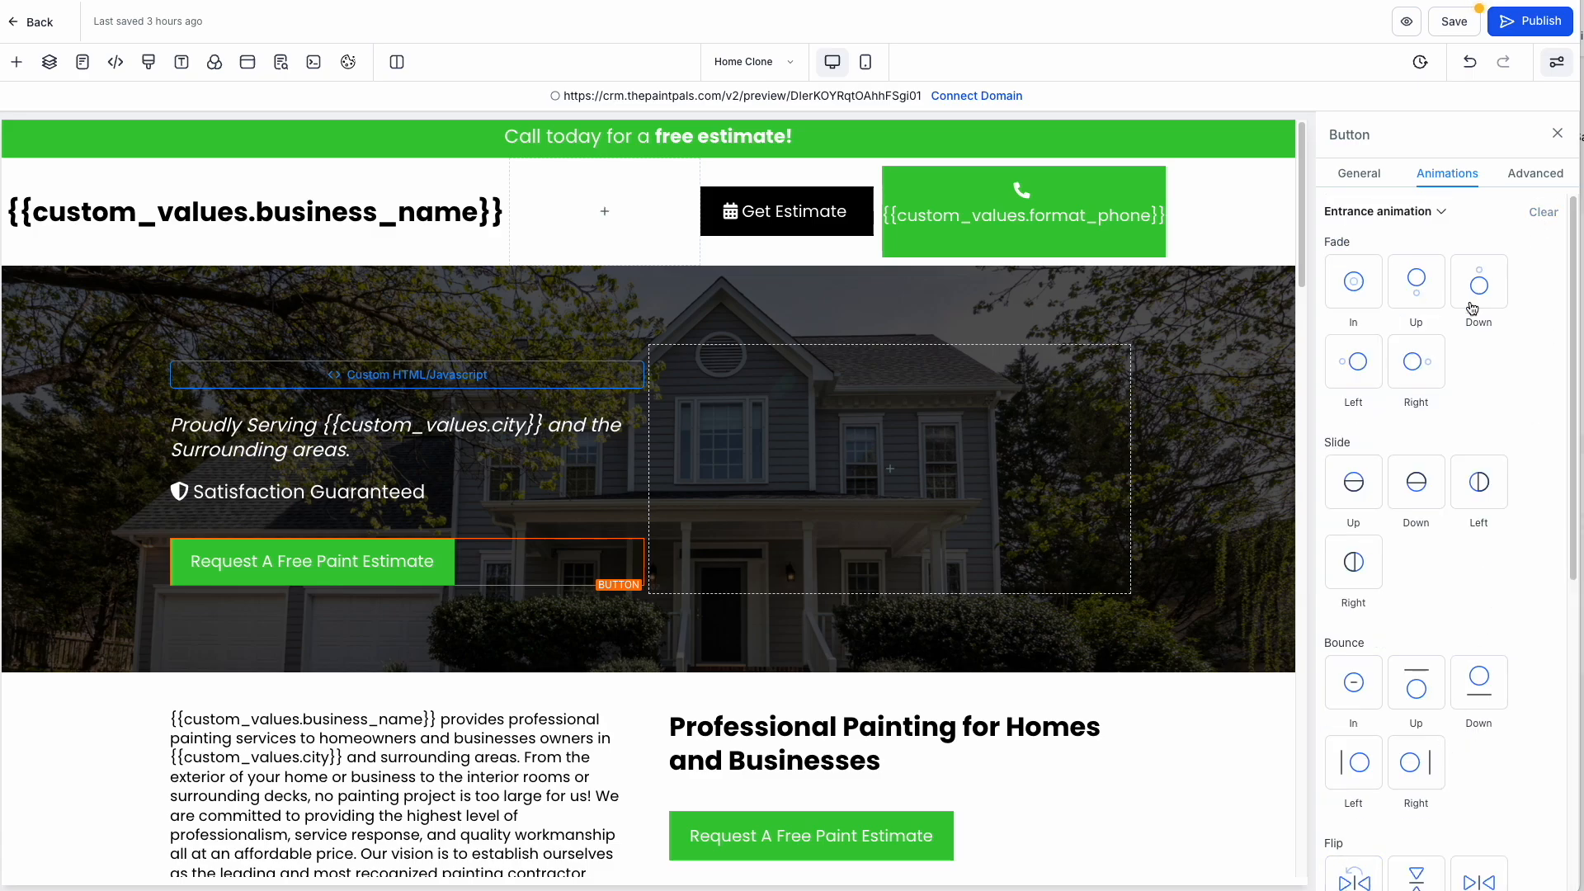
scroll(1449, 582, "down", 6)
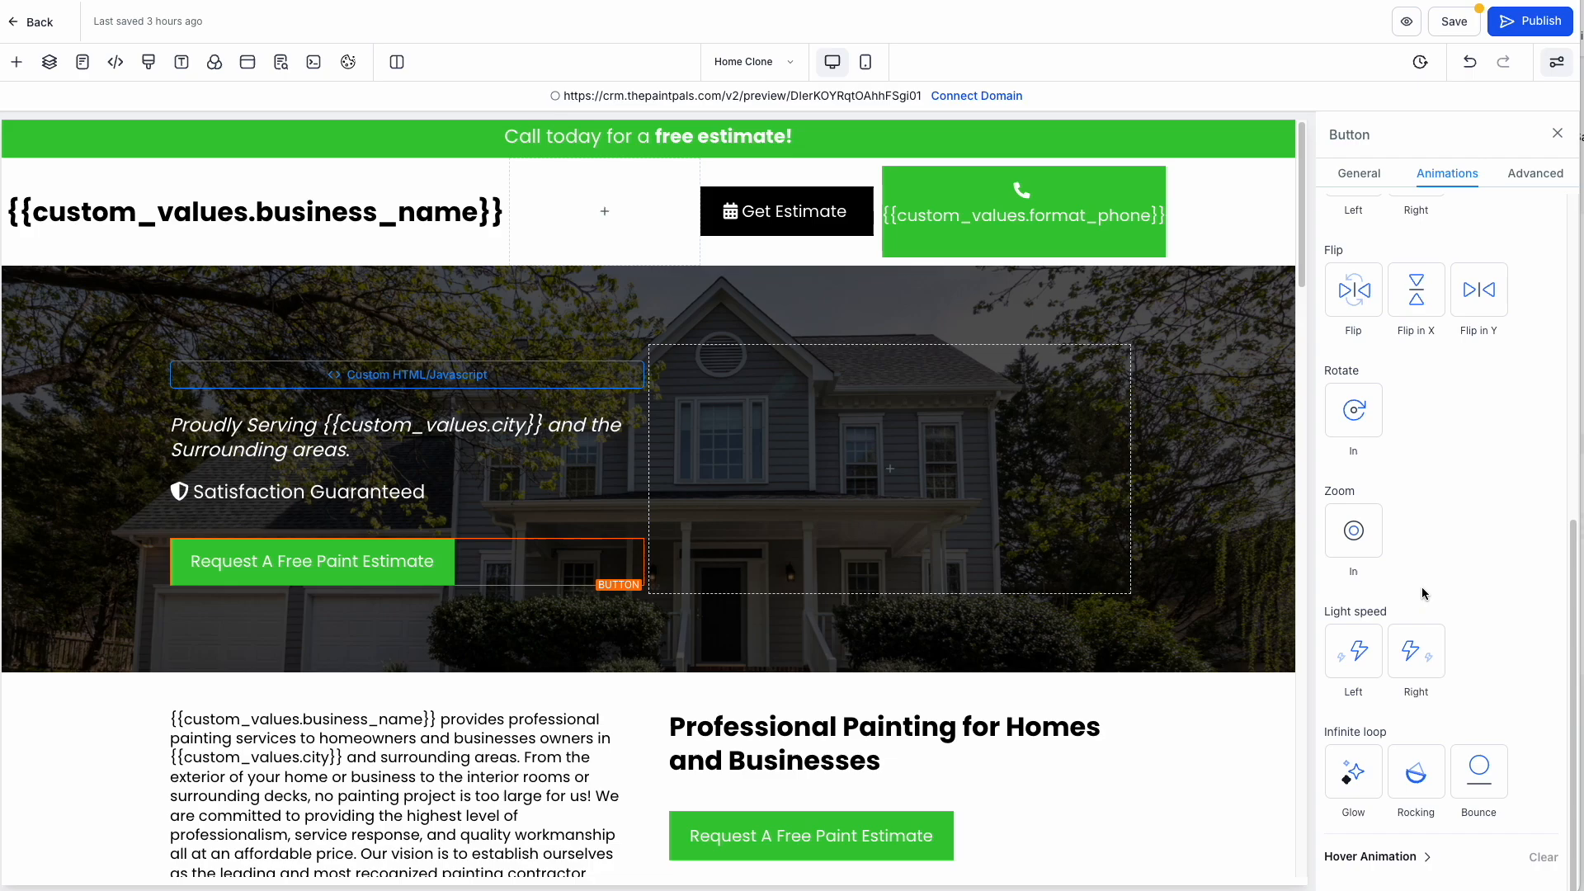
Examine the hero button's advanced settings, including device visibility, and check the page in the mobile layout.
left_click(1544, 175)
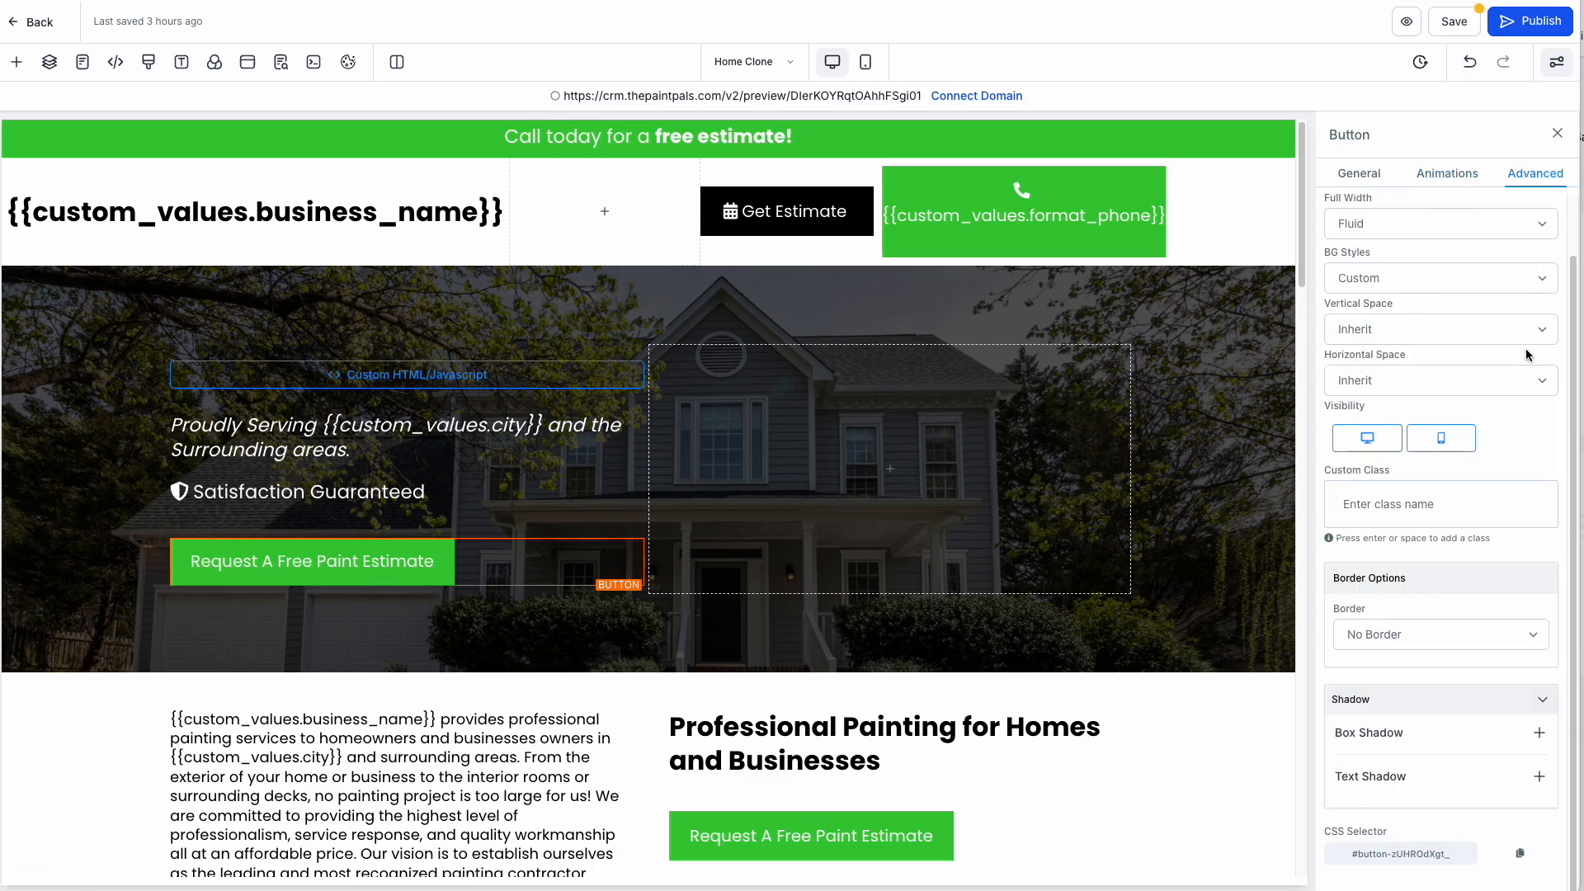
scroll(1523, 781, "up", 1)
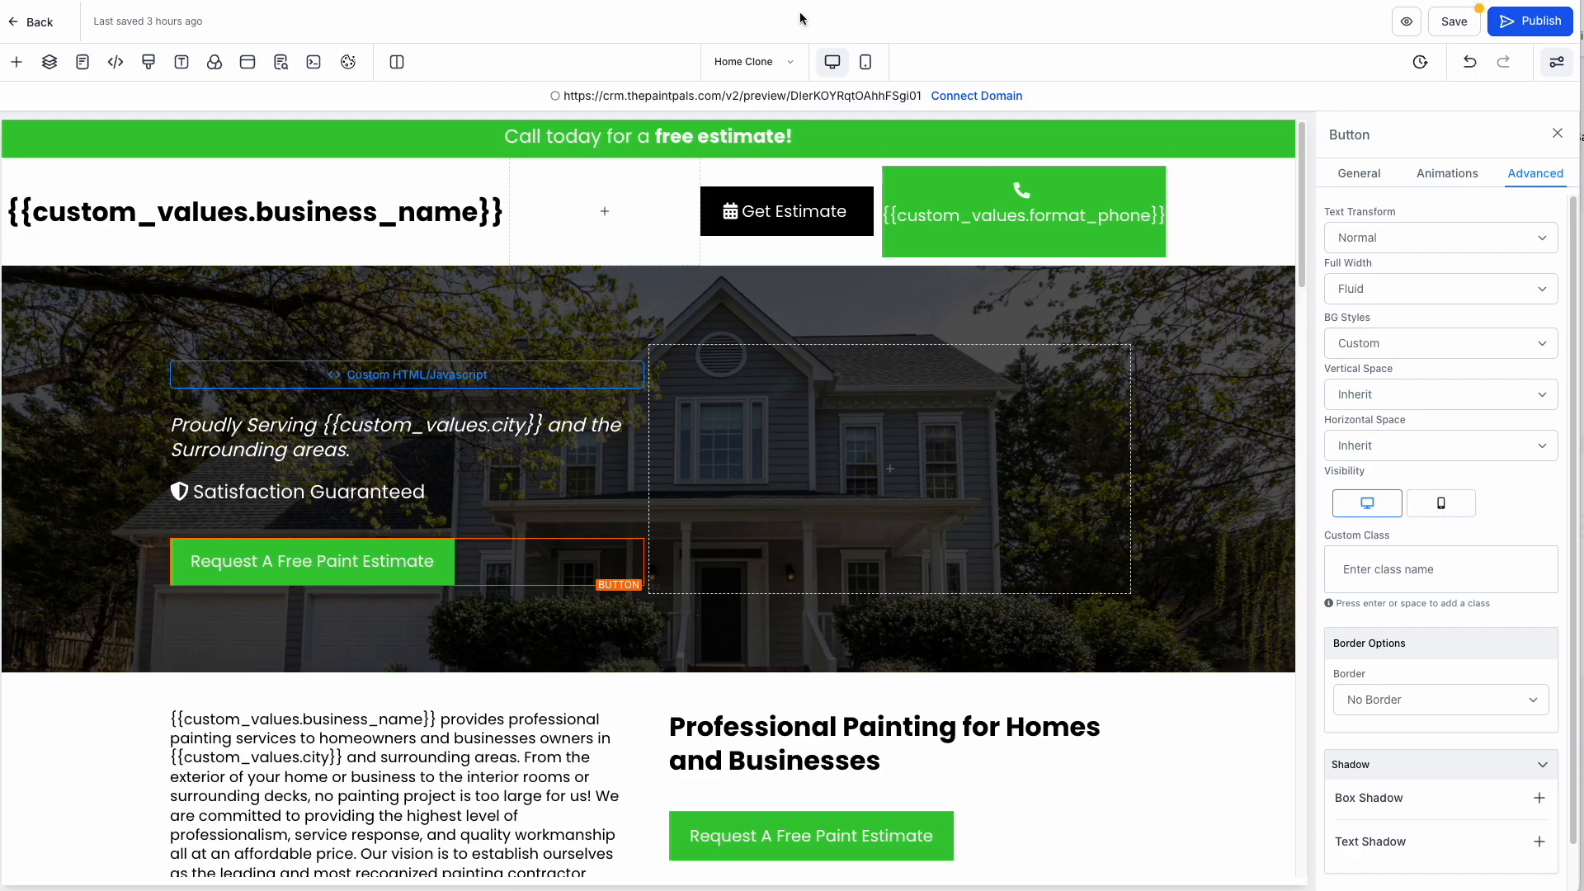
left_click(863, 64)
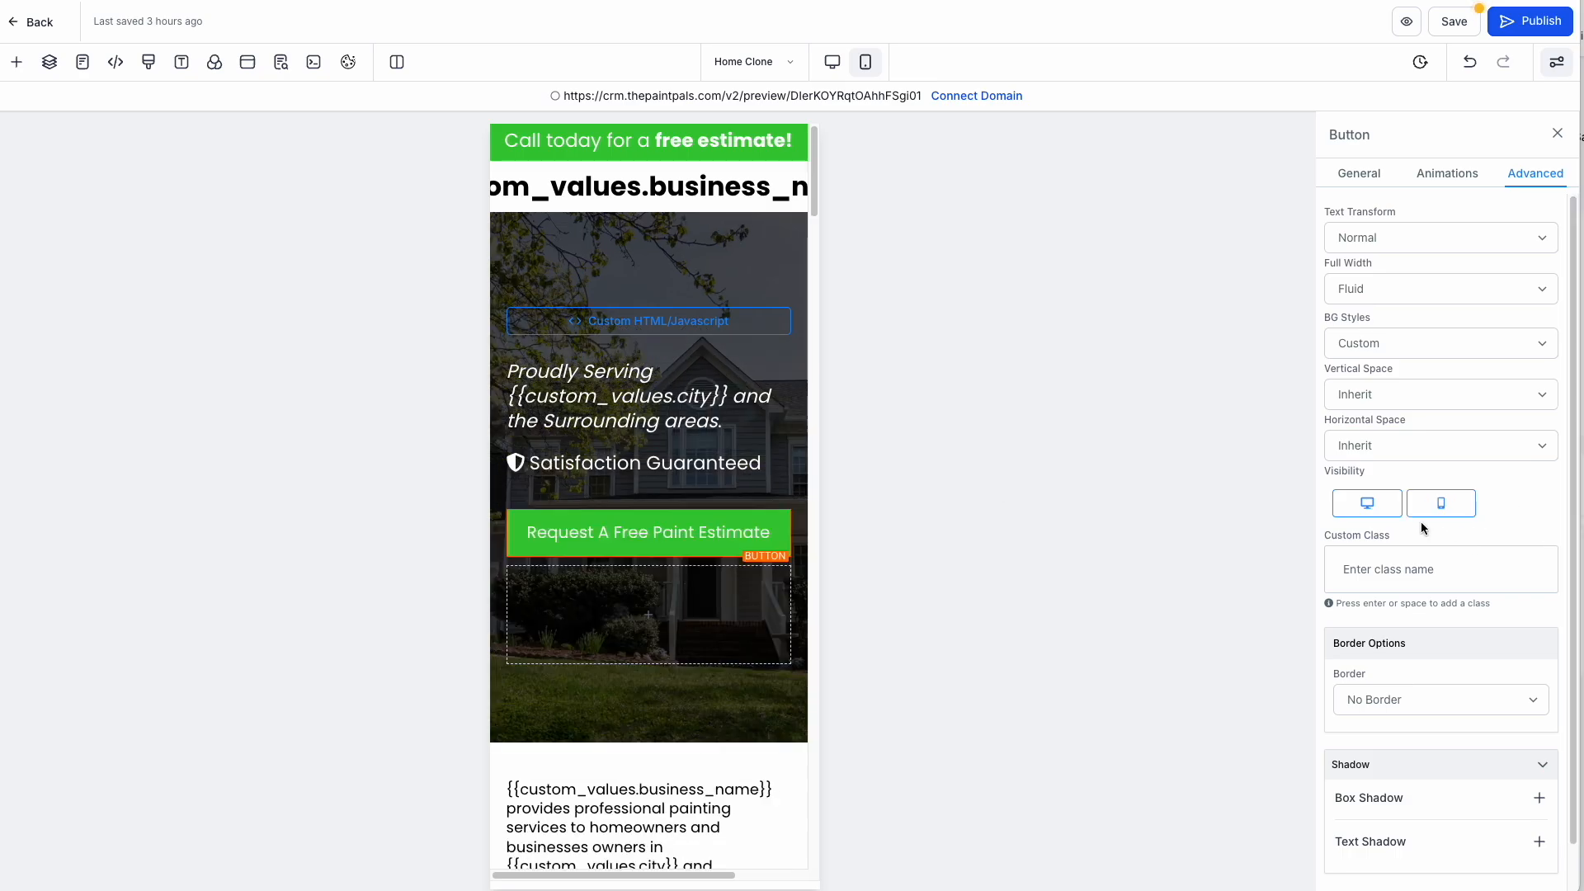
scroll(726, 656, "down", 3)
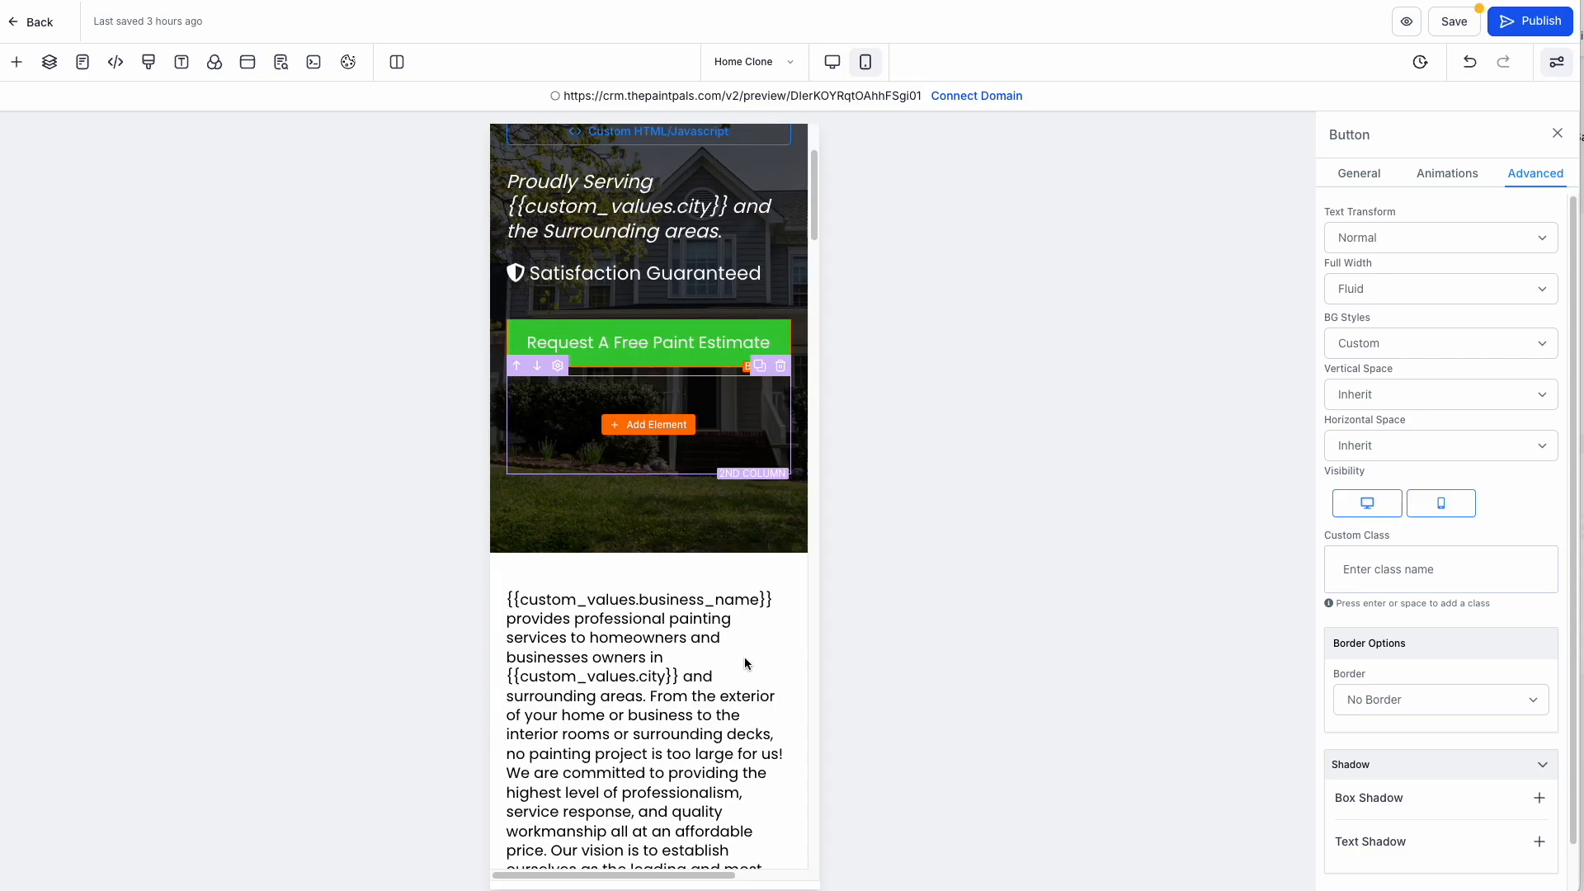
scroll(734, 658, "up", 3)
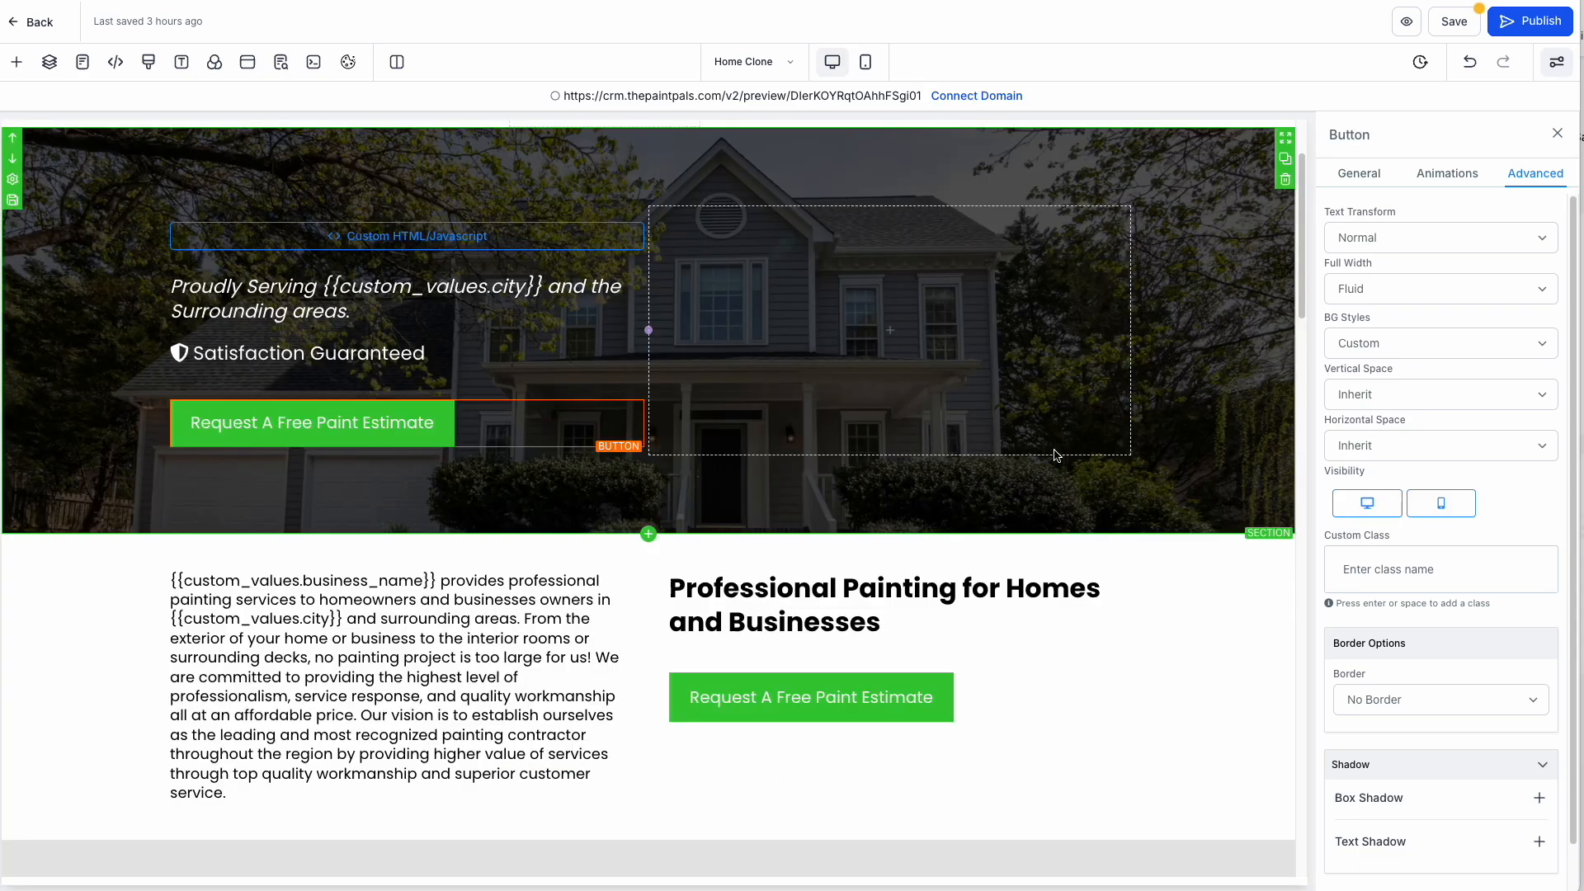
Review the general settings of the hero button in the desktop layout and those of the intro paragraph below it.
left_click(548, 421)
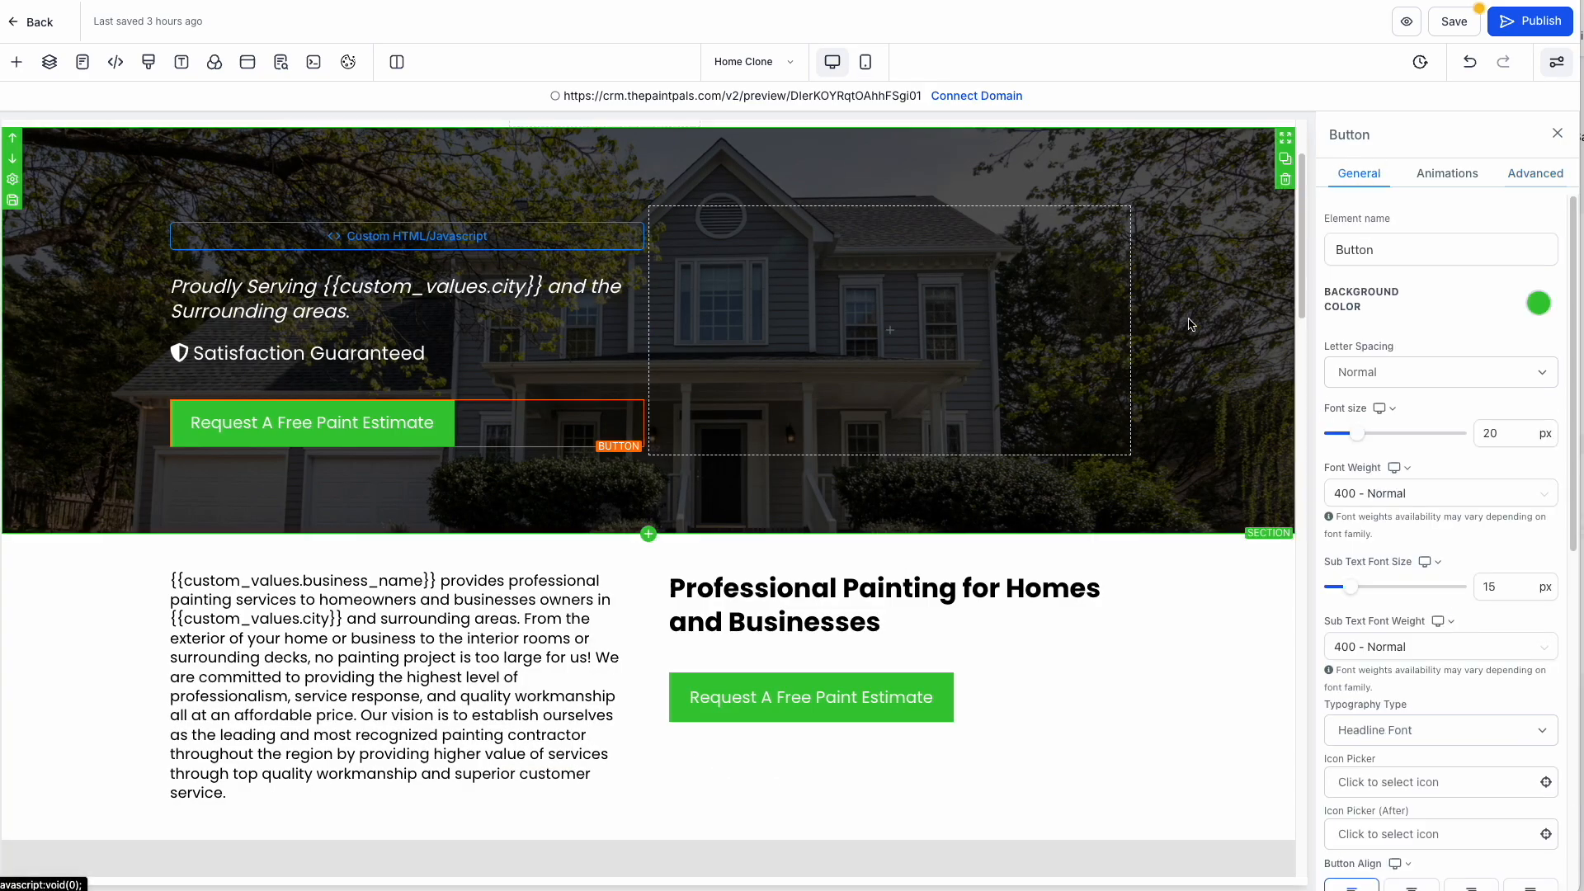
scroll(548, 420, "up", 2)
scroll(1402, 544, "down", 8)
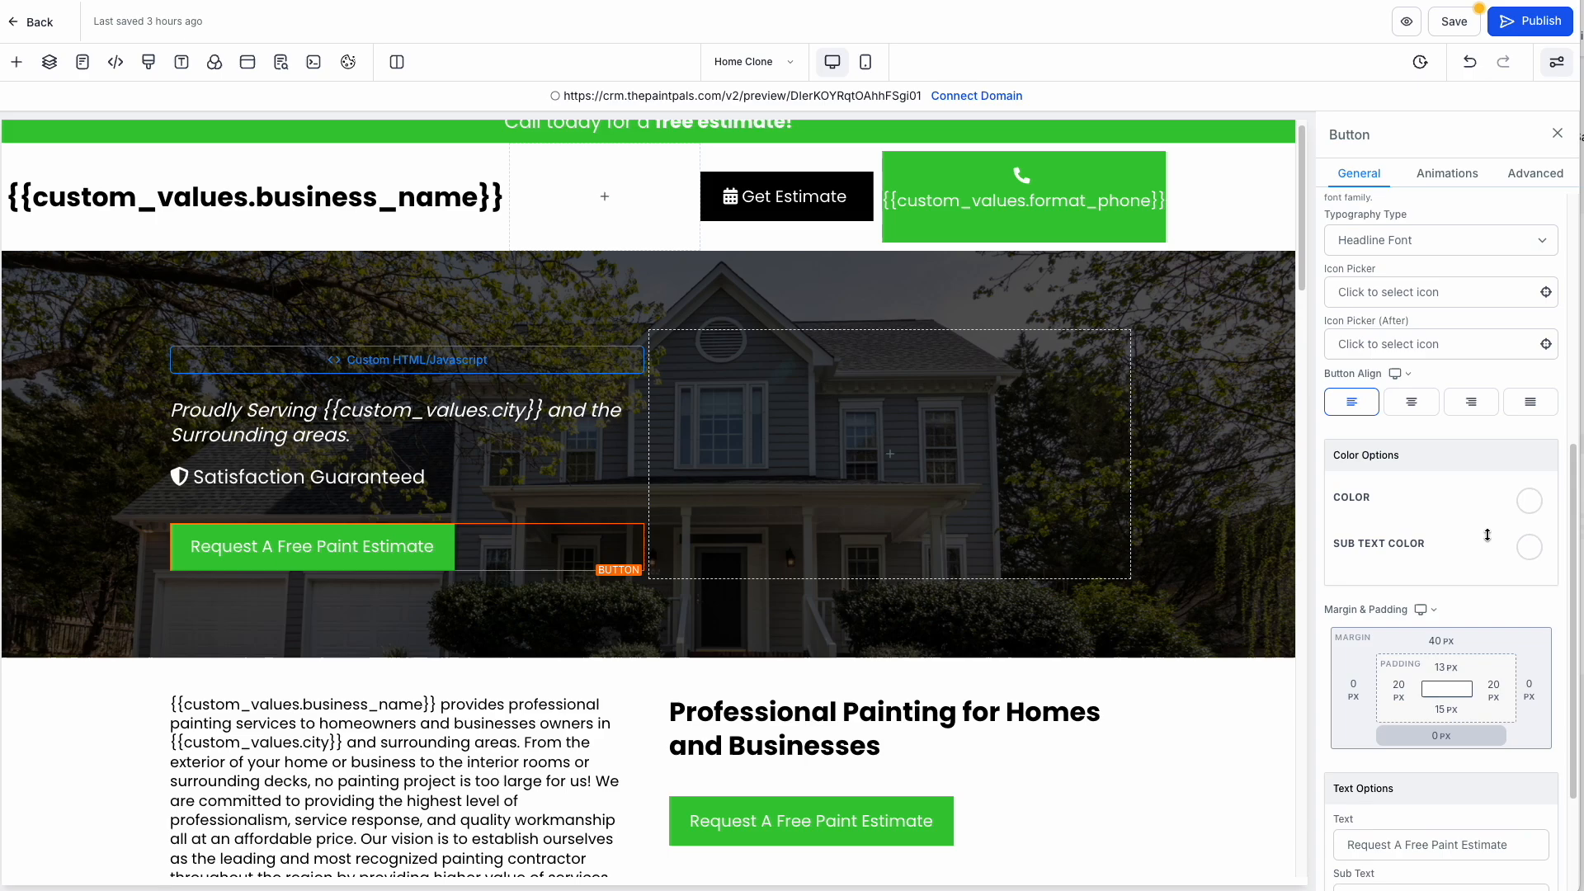
left_click(406, 771)
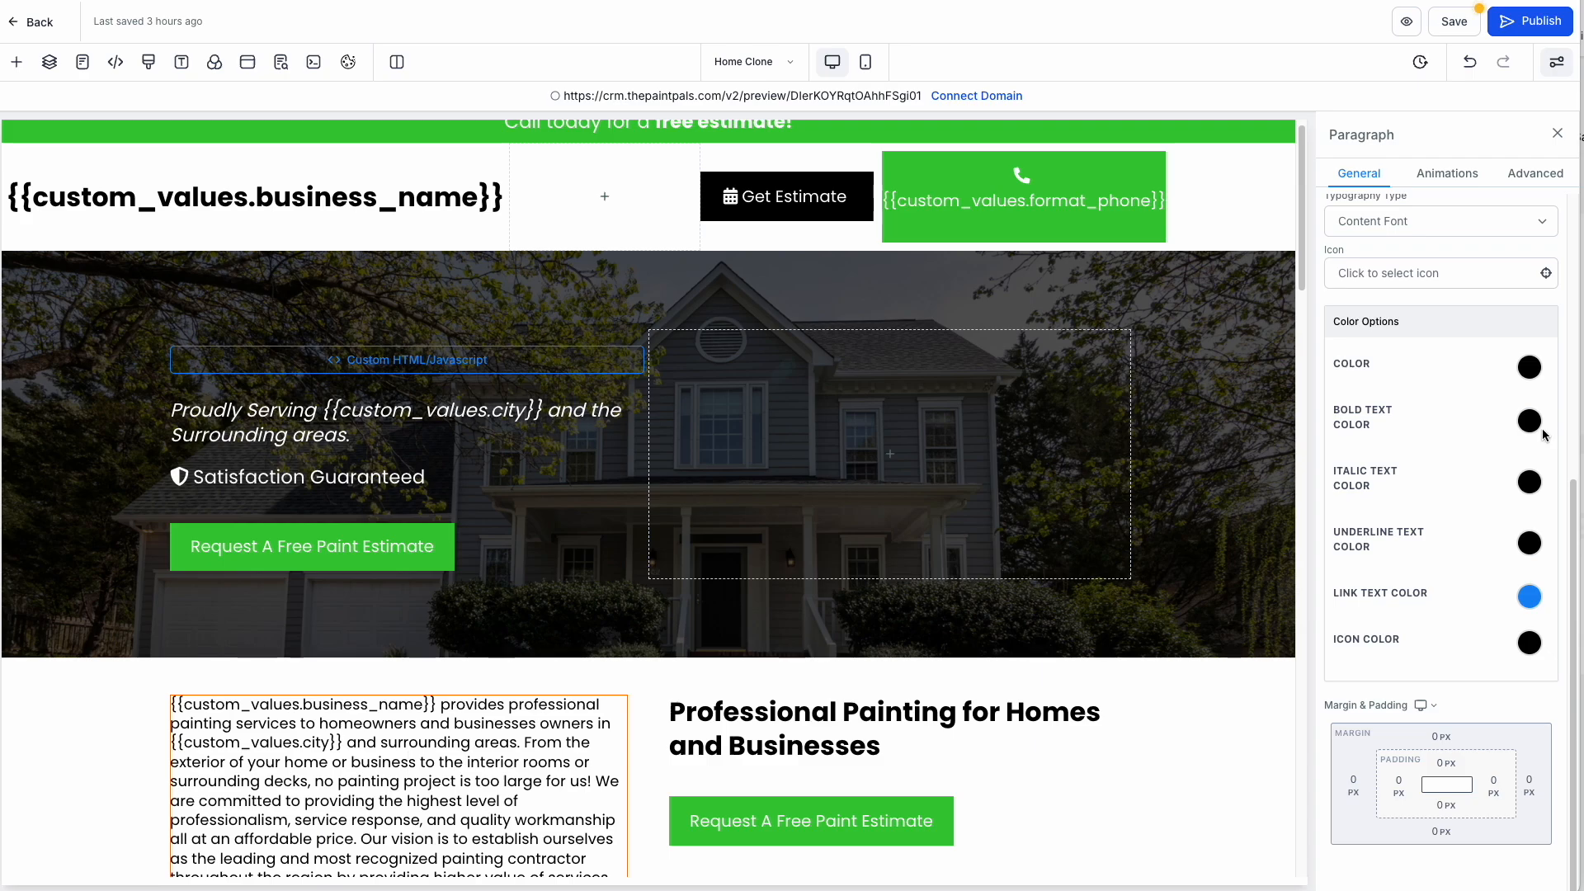
scroll(1541, 435, "up", 6)
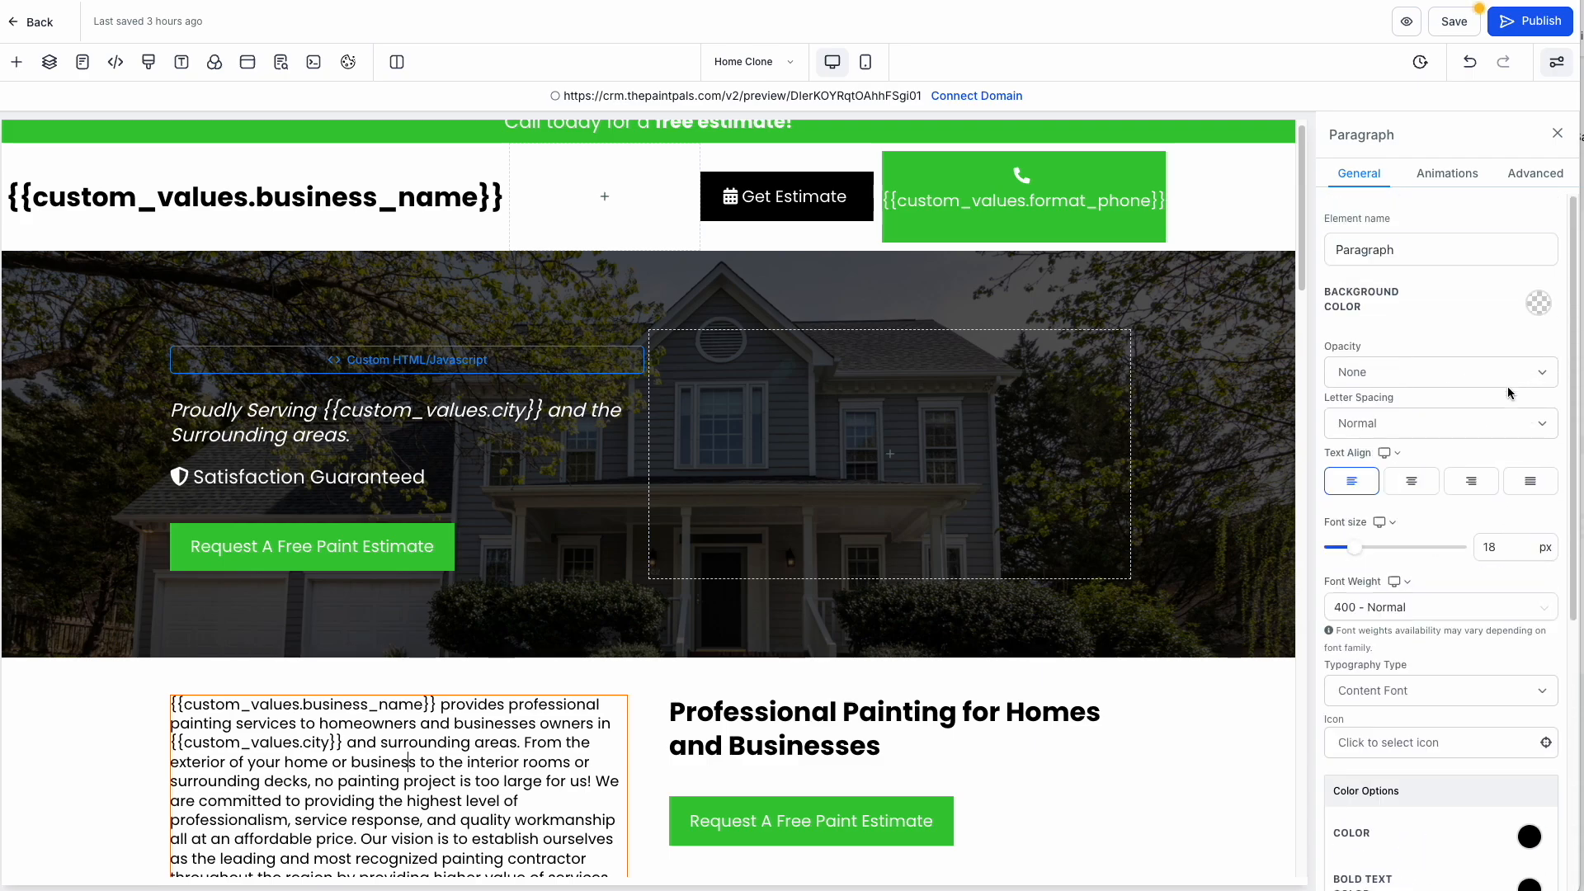
scroll(1458, 424, "down", 6)
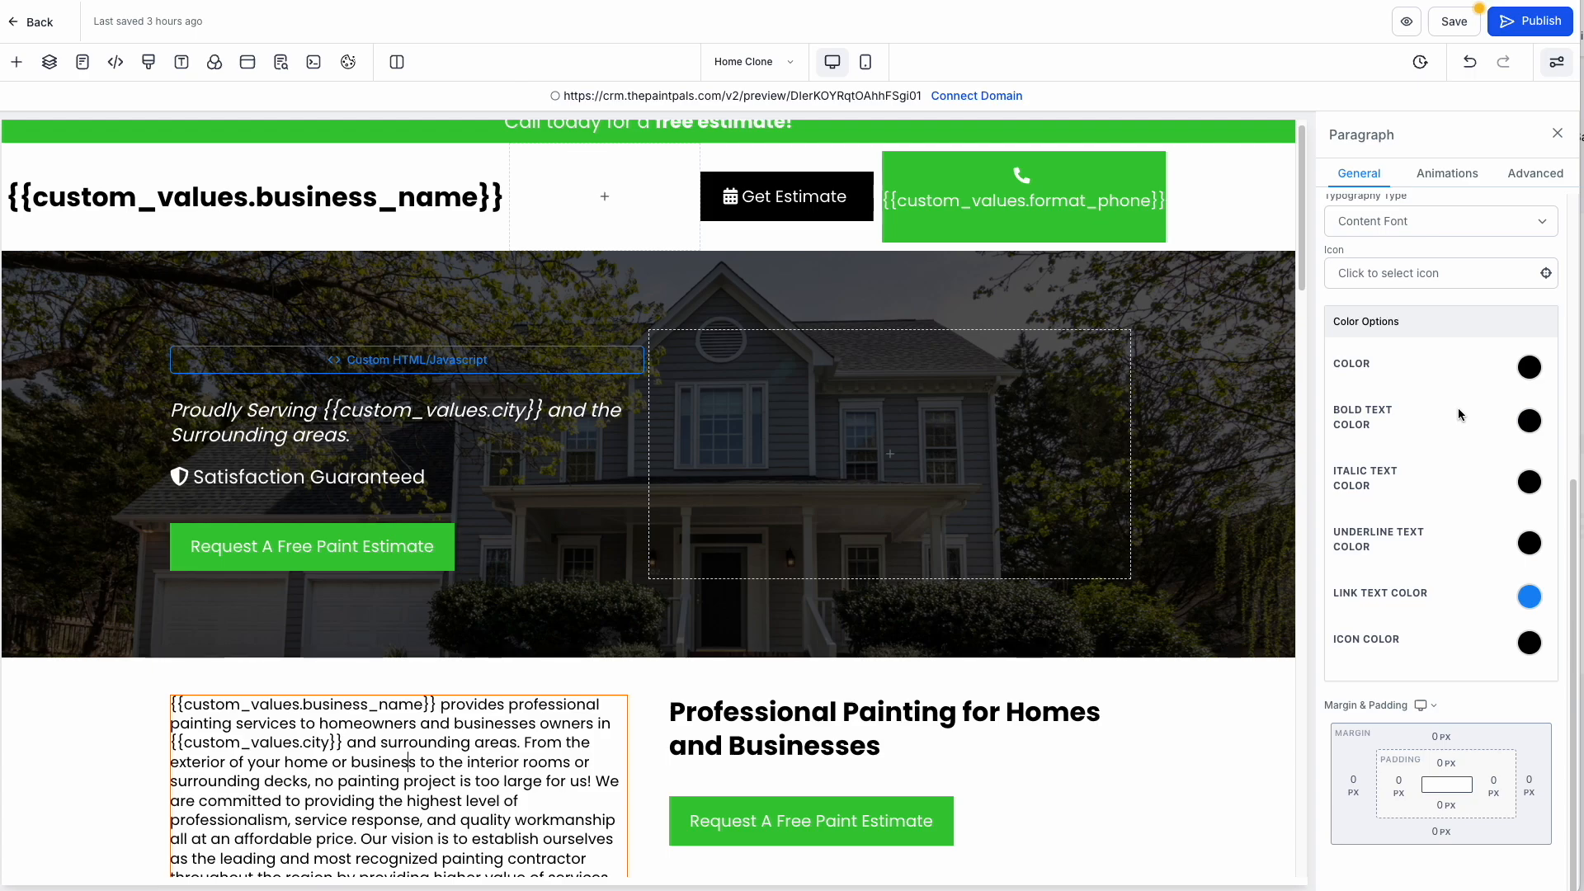
scroll(1456, 408, "up", 8)
Try the Slide Left entrance animation on the intro paragraph and clear it.
left_click(1449, 174)
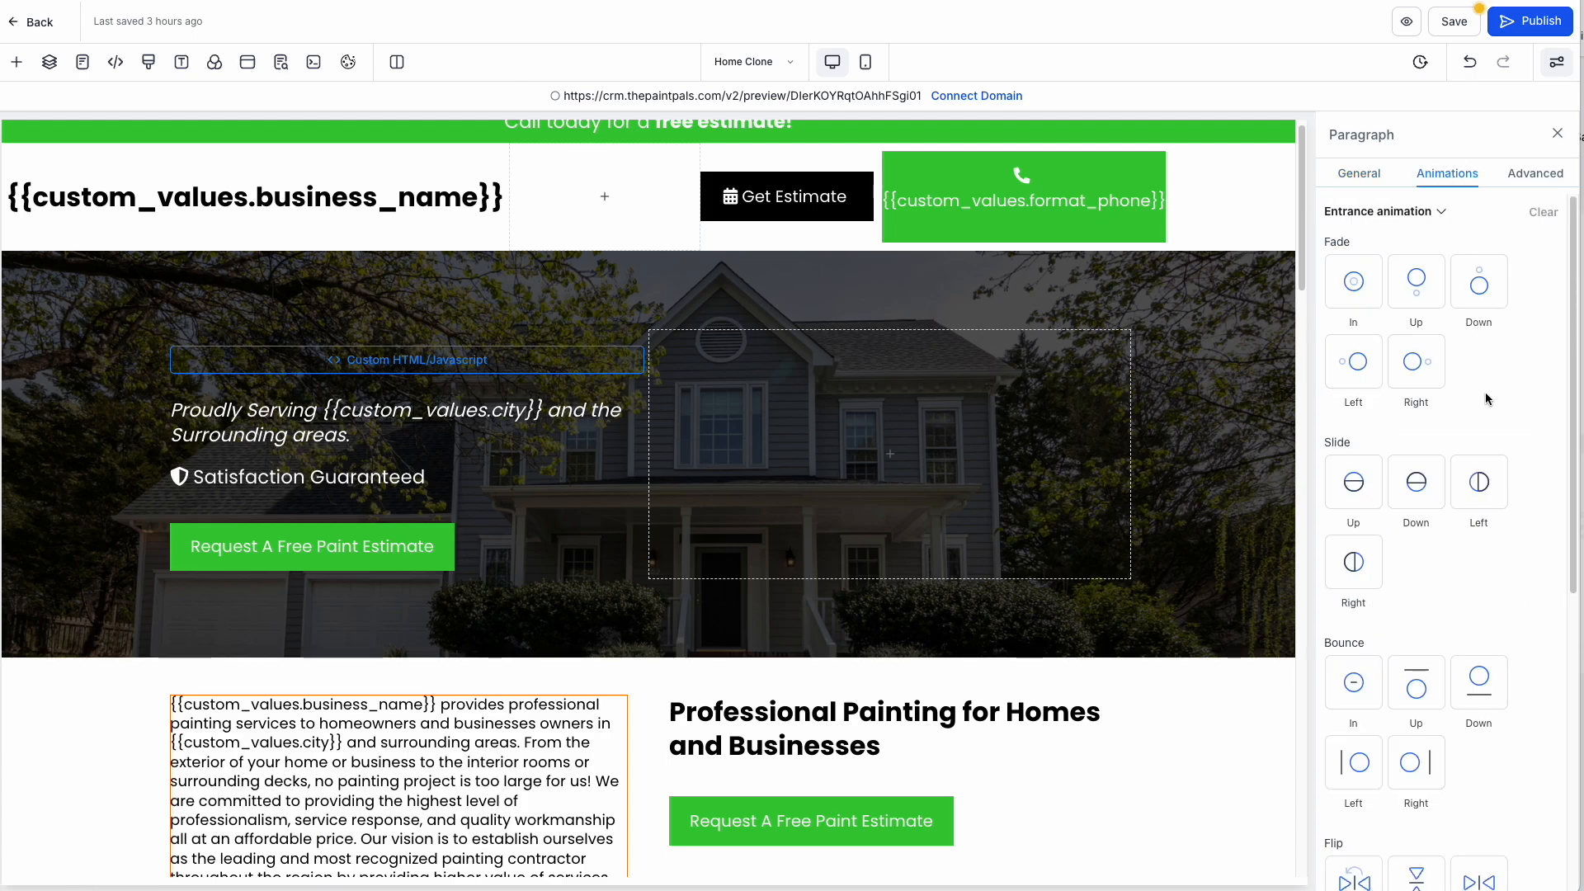
left_click(1485, 488)
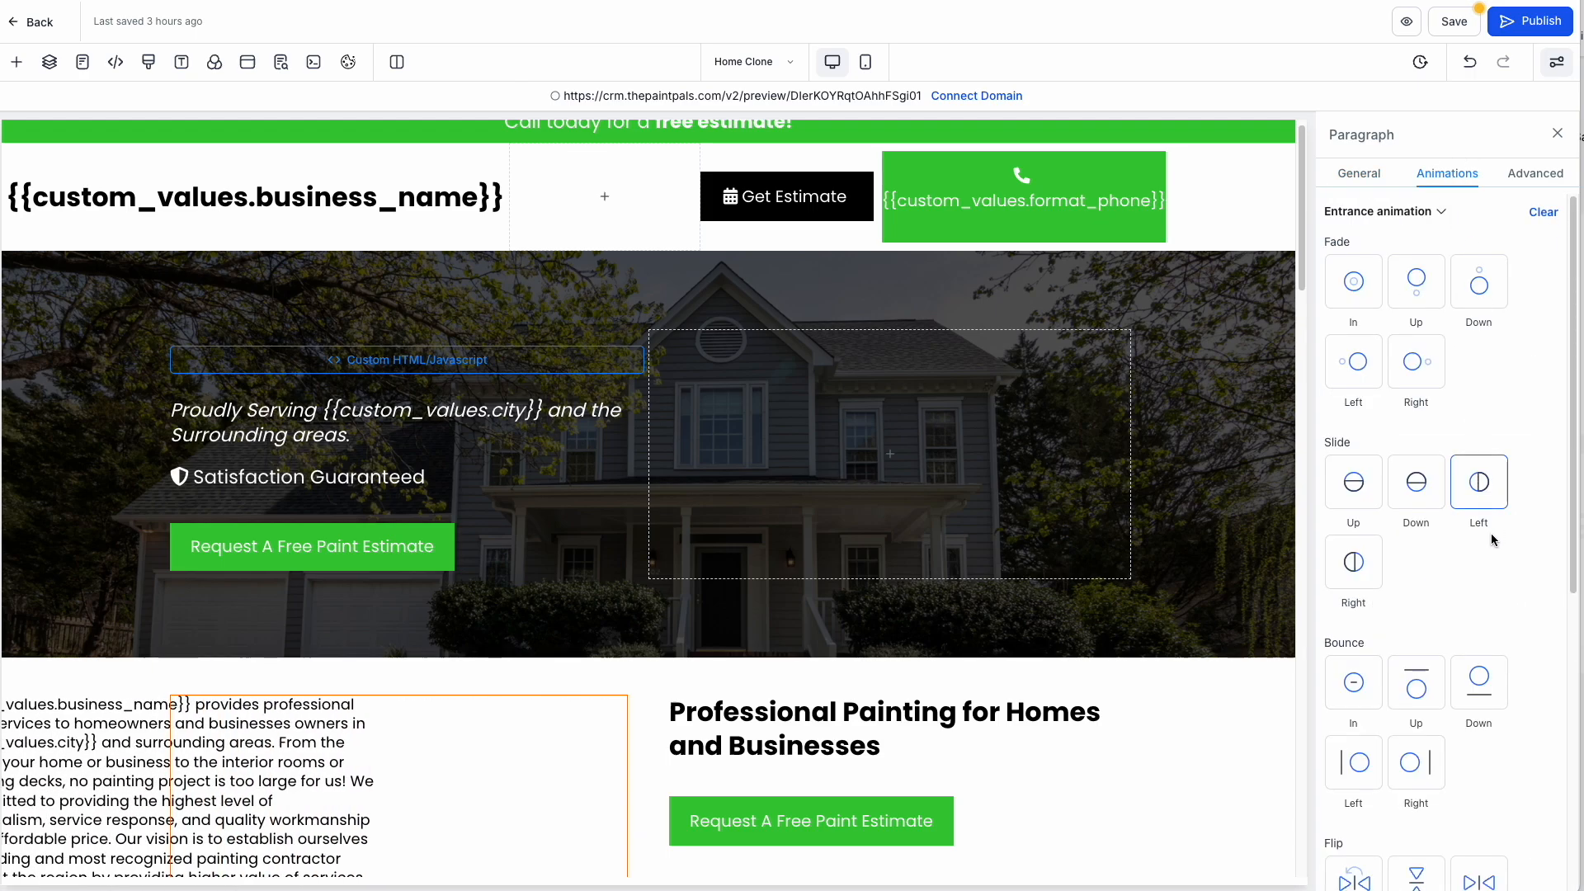
left_click(1542, 214)
Try hiding the intro section below the hero on desktop and restore its desktop visibility.
left_click(1534, 172)
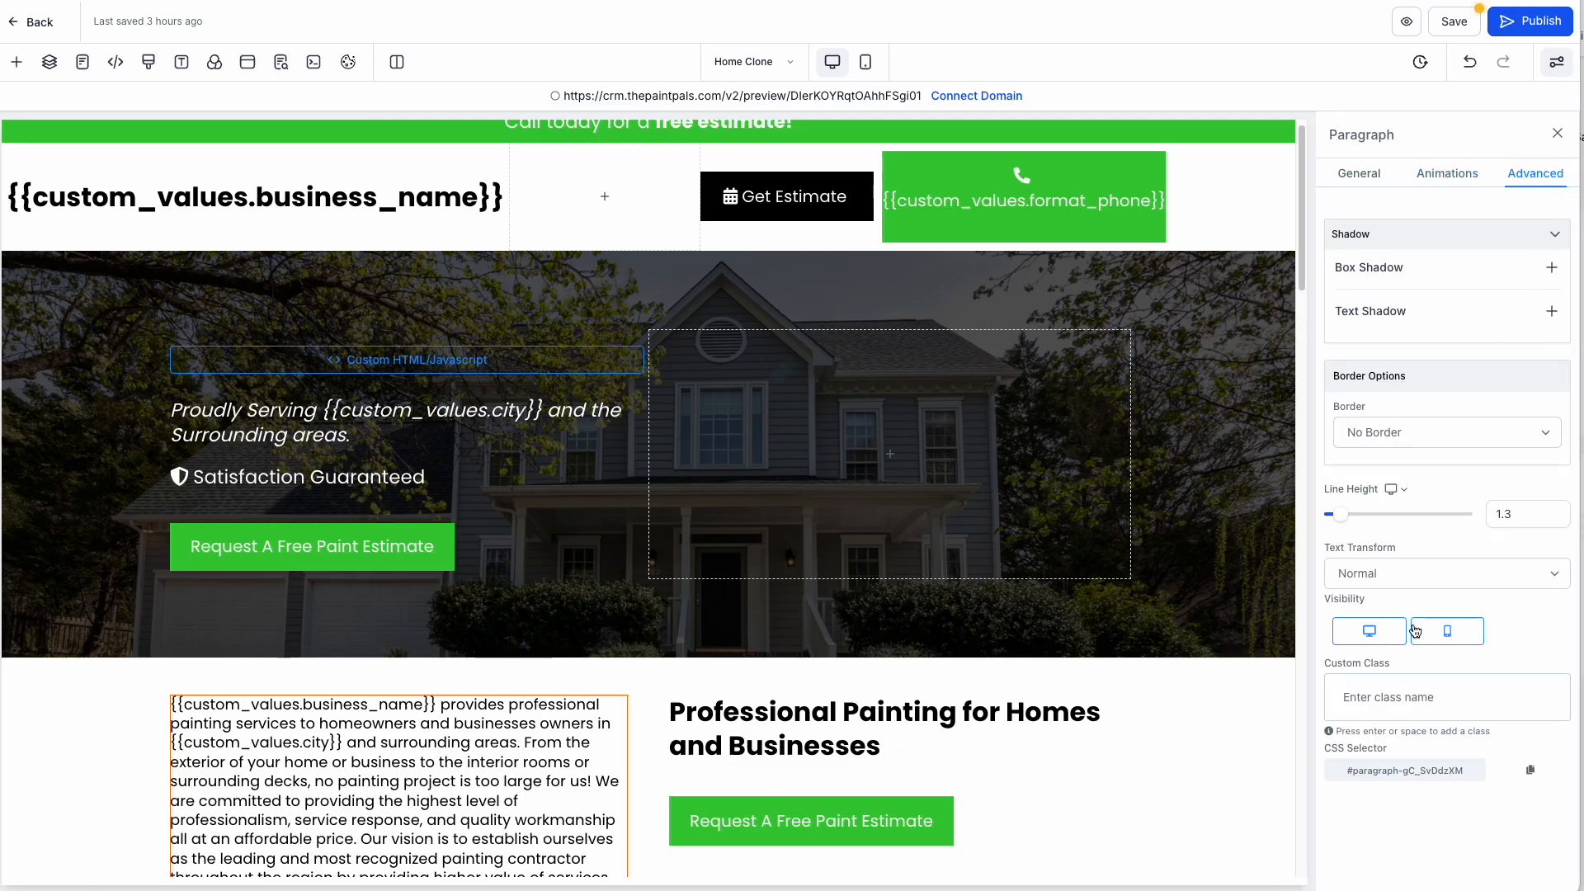
scroll(1213, 390, "down", 4)
left_click(1213, 390)
left_click(1382, 541)
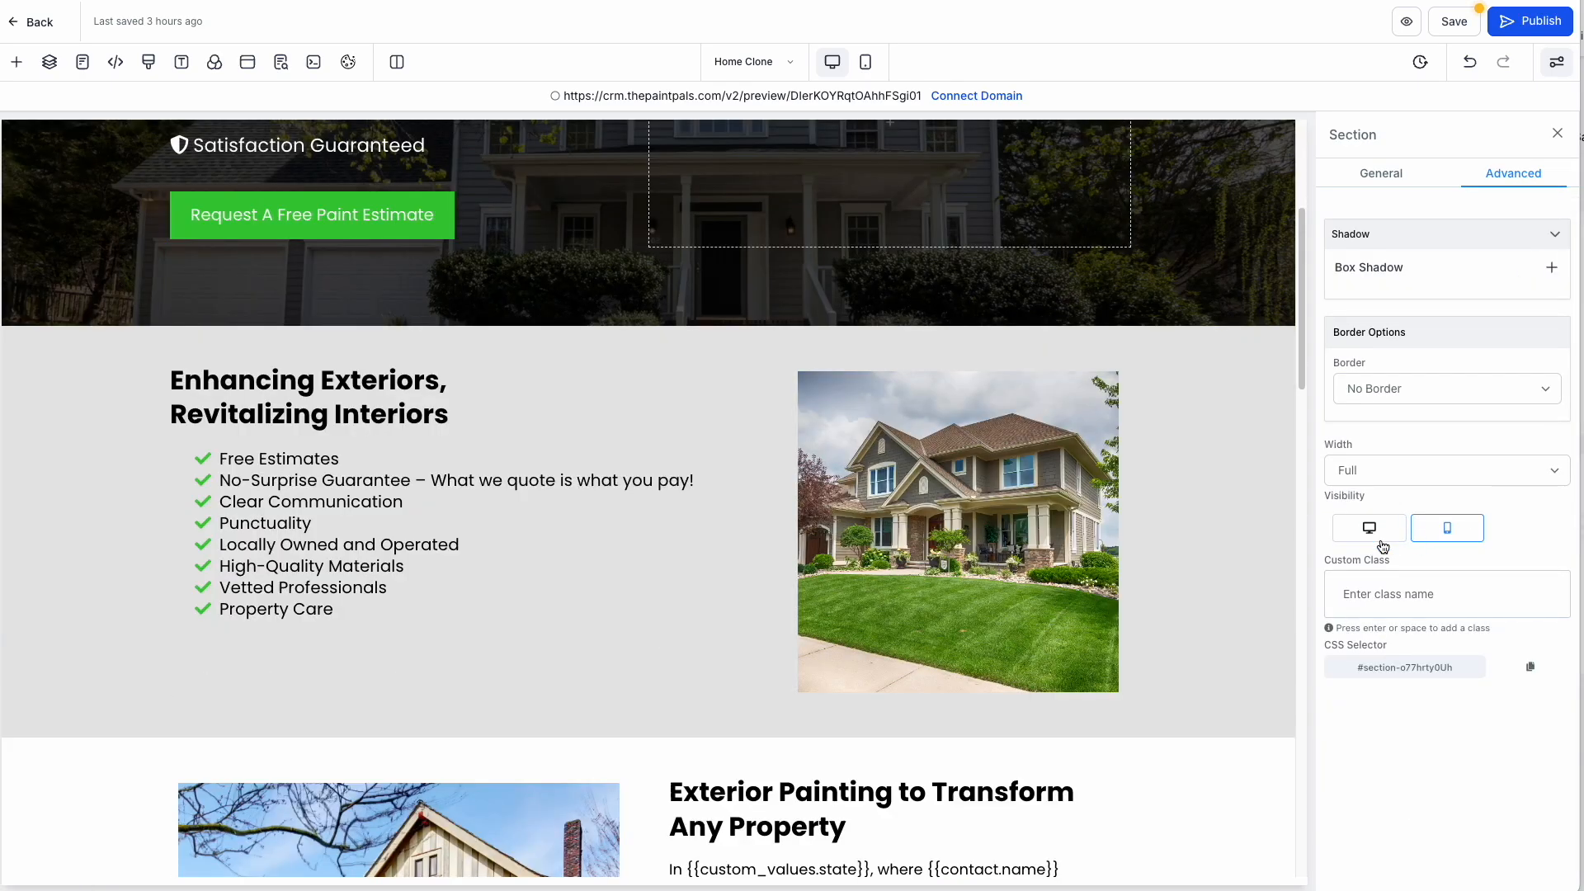
scroll(955, 555, "up", 4)
scroll(891, 495, "down", 11)
scroll(871, 484, "up", 7)
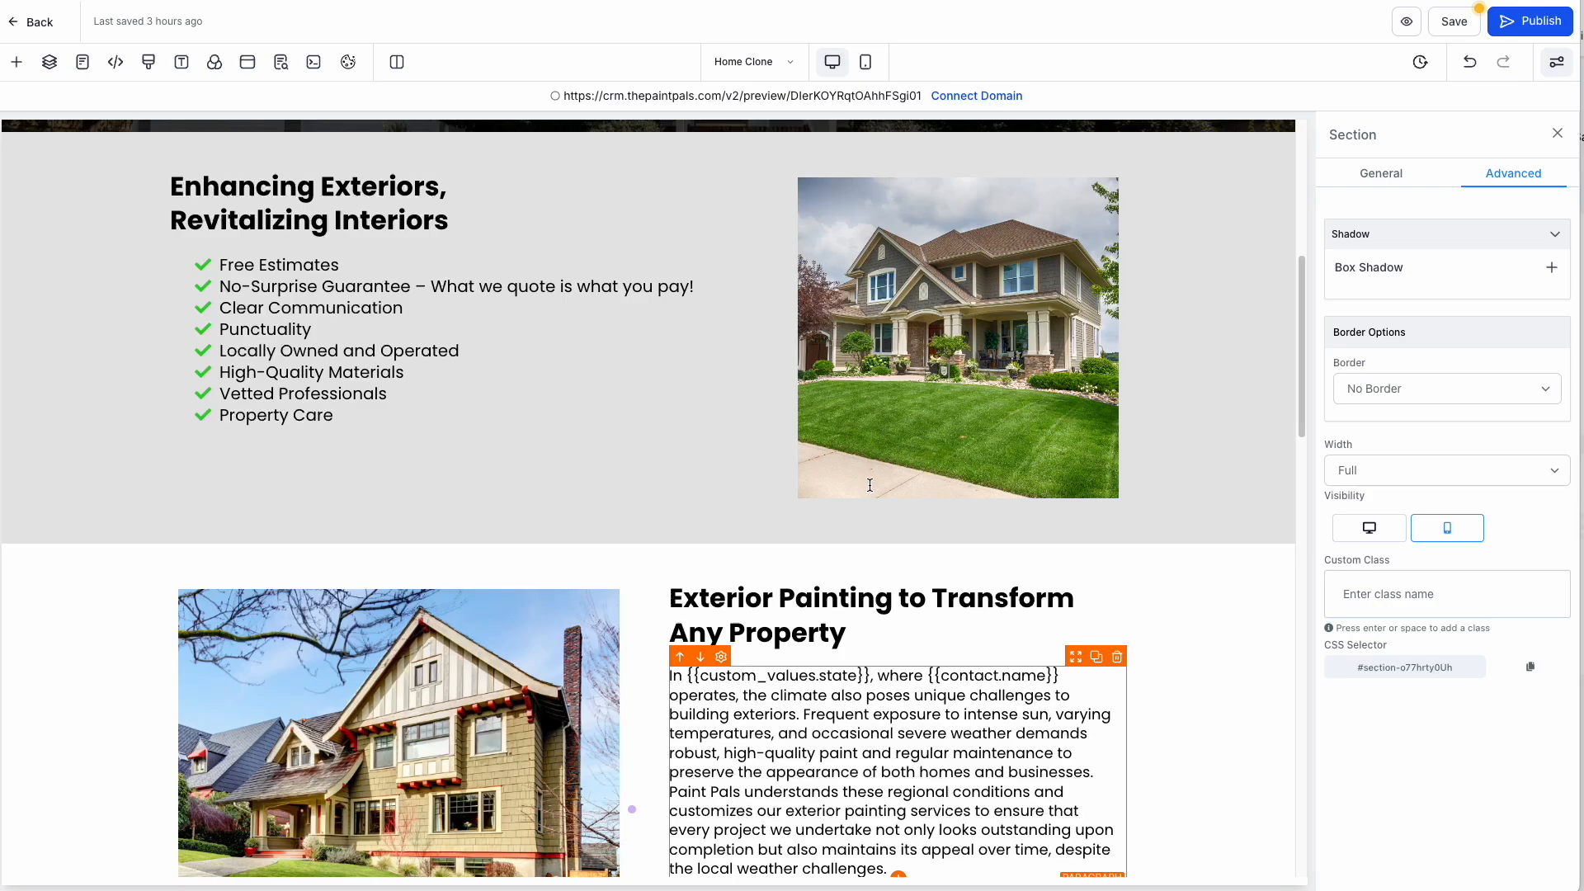
left_click(1370, 528)
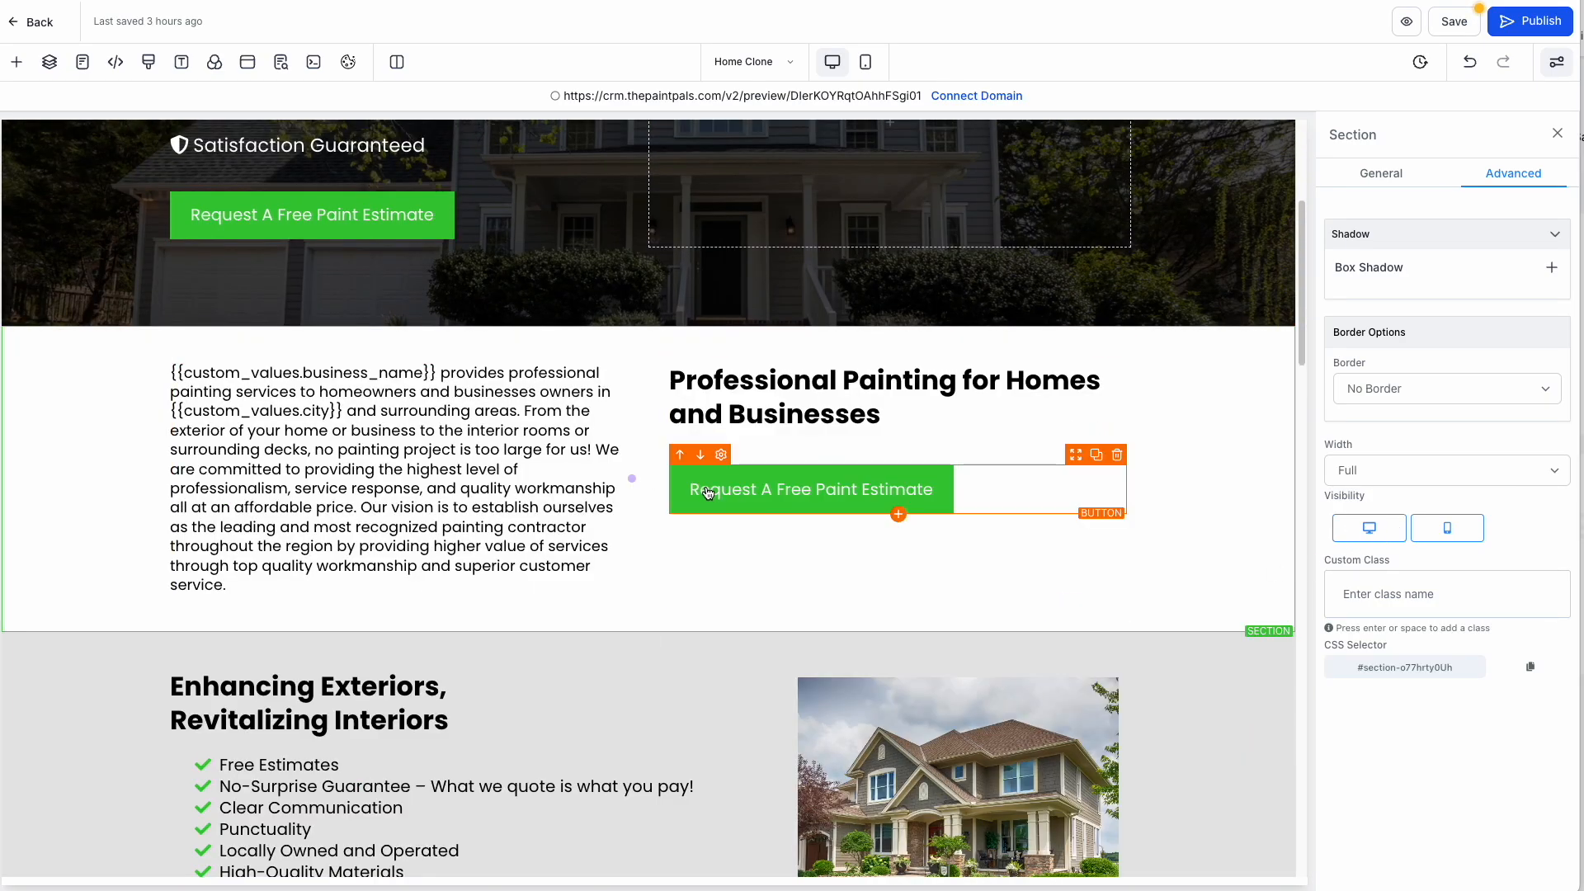
Duplicate the "Professional Painting for Homes and Businesses" headline and delete the copy.
scroll(1238, 371, "down", 2)
left_click(895, 282)
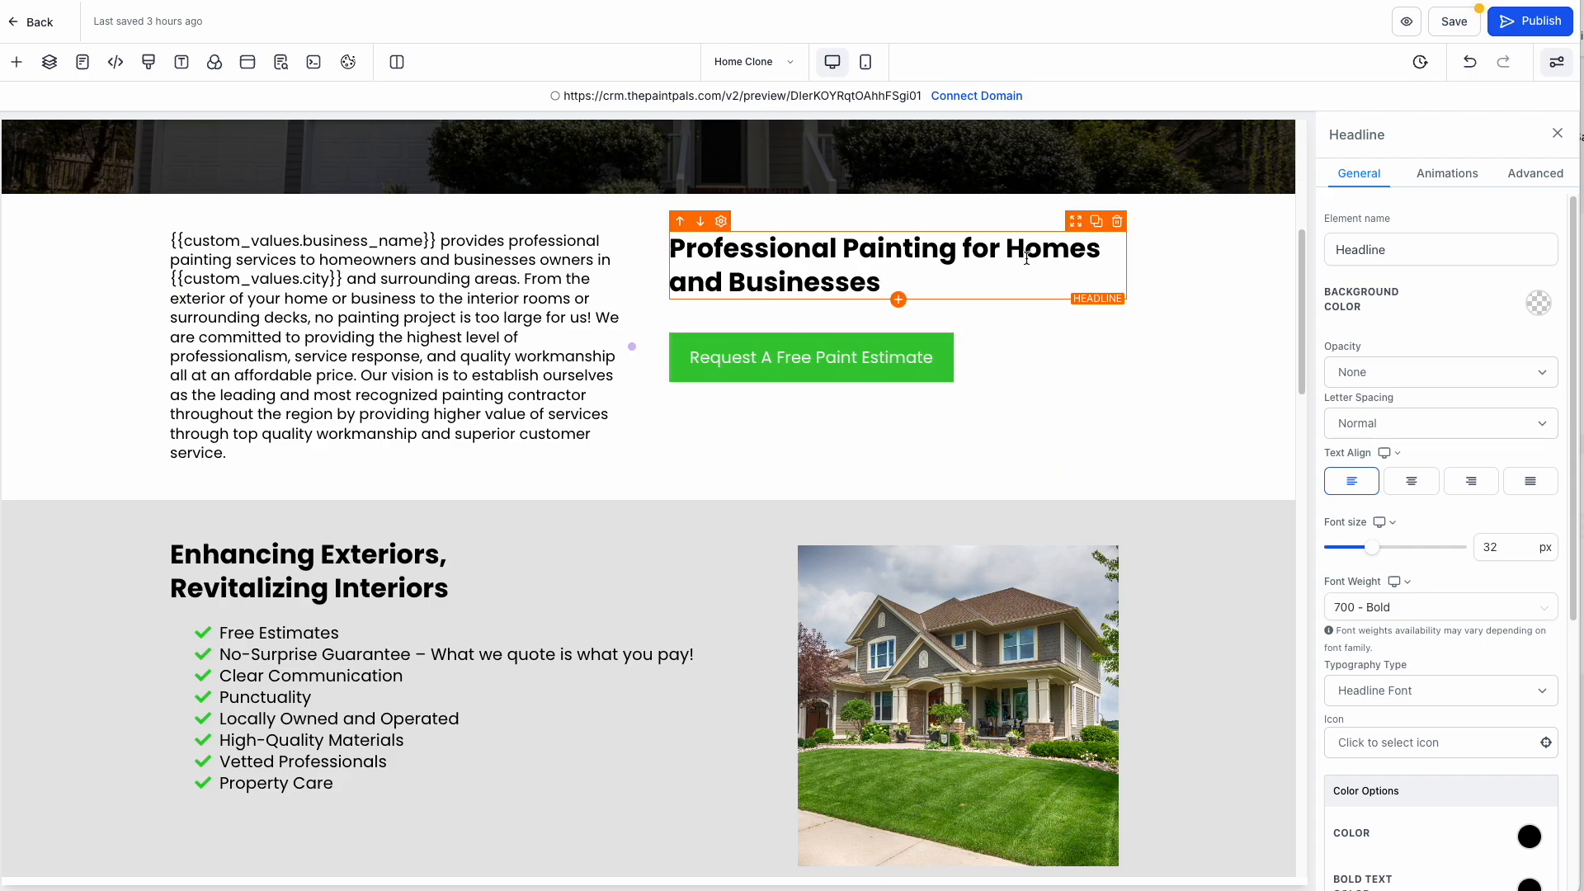
left_click(1097, 222)
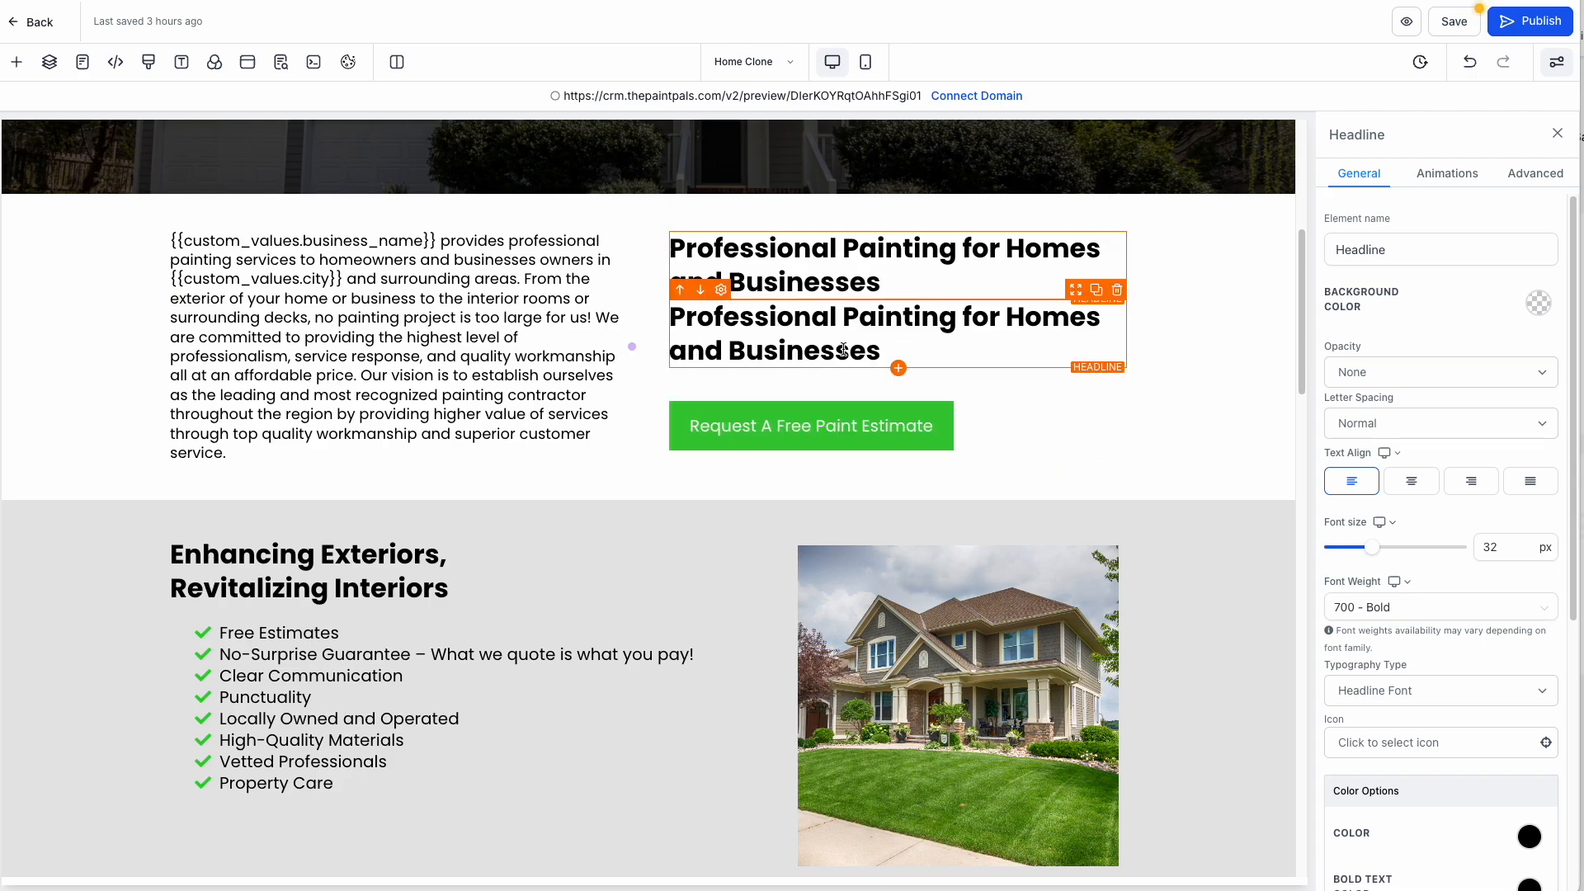
left_click(1117, 290)
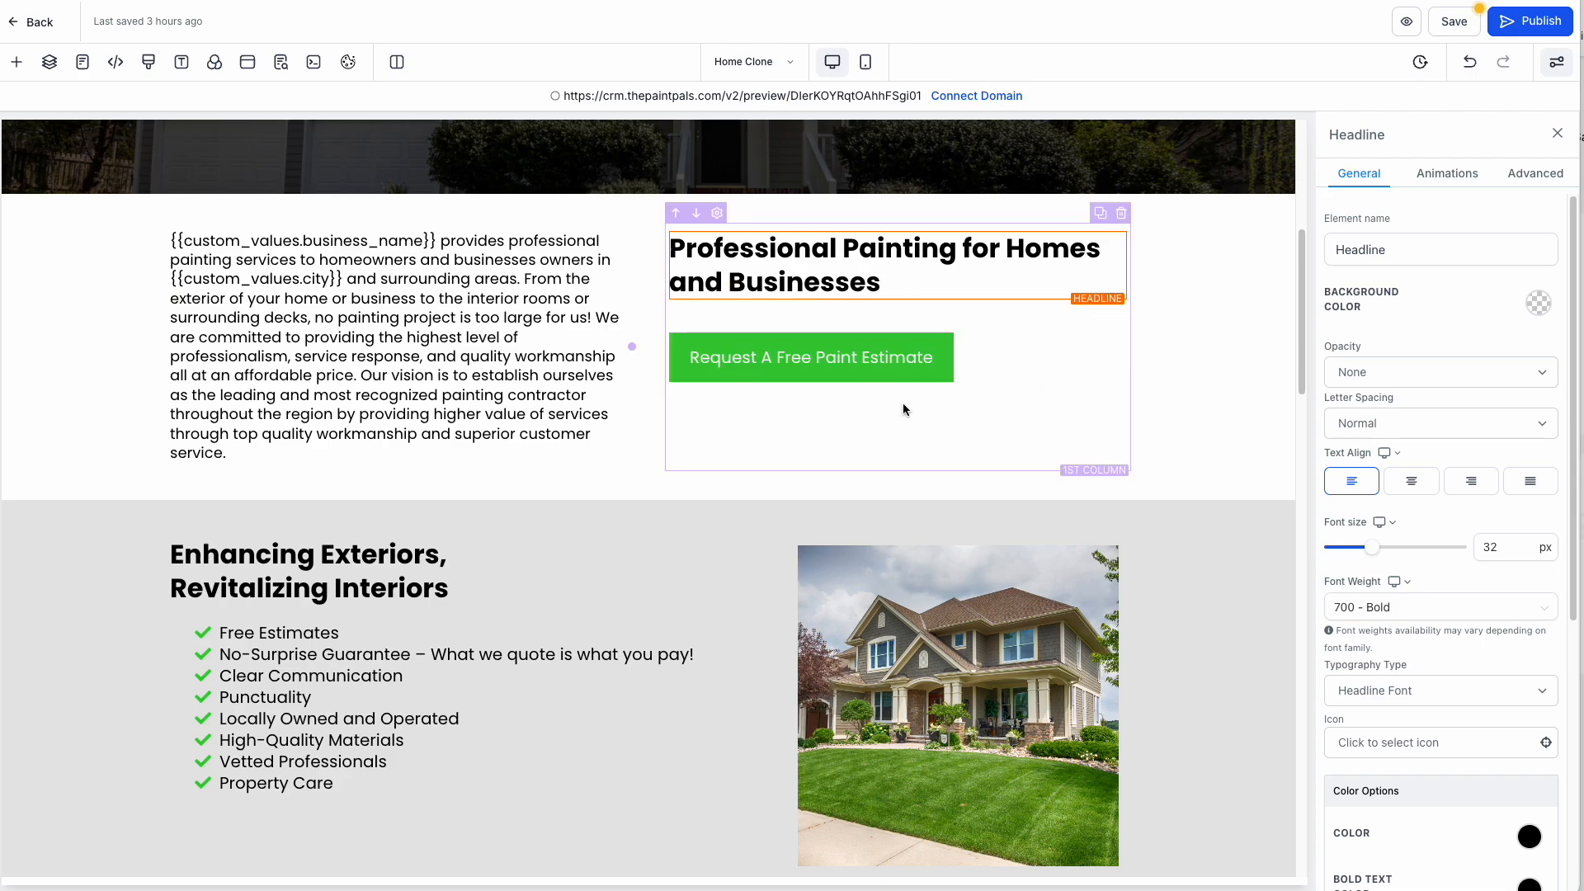
Examine the section widths, row column layouts and element types that can be added to the page.
scroll(884, 490, "up", 7)
scroll(681, 289, "down", 15)
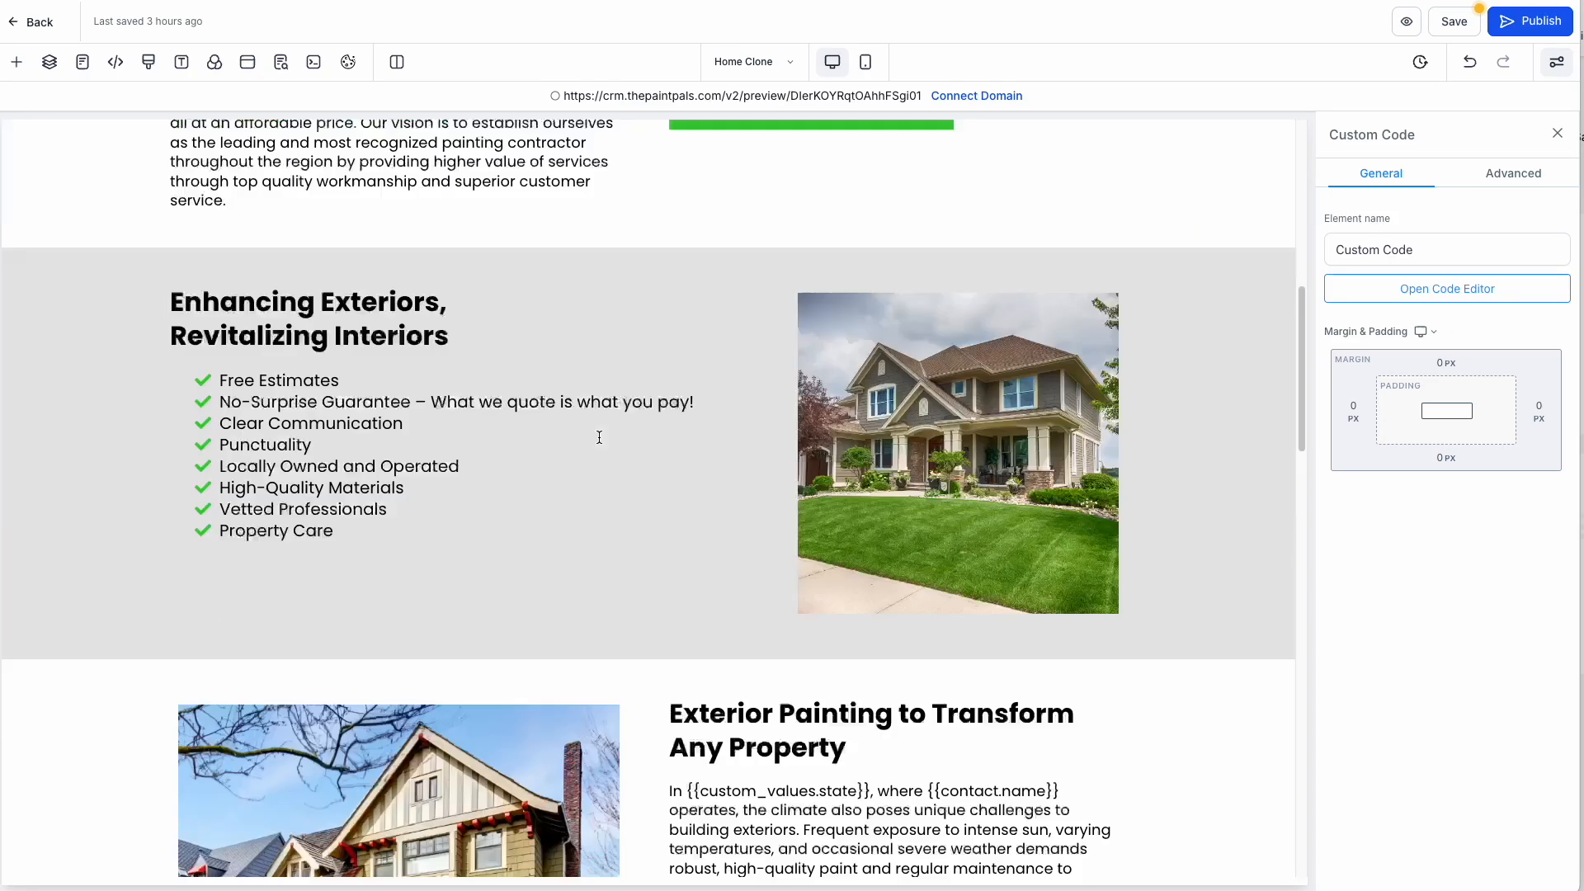
left_click(17, 62)
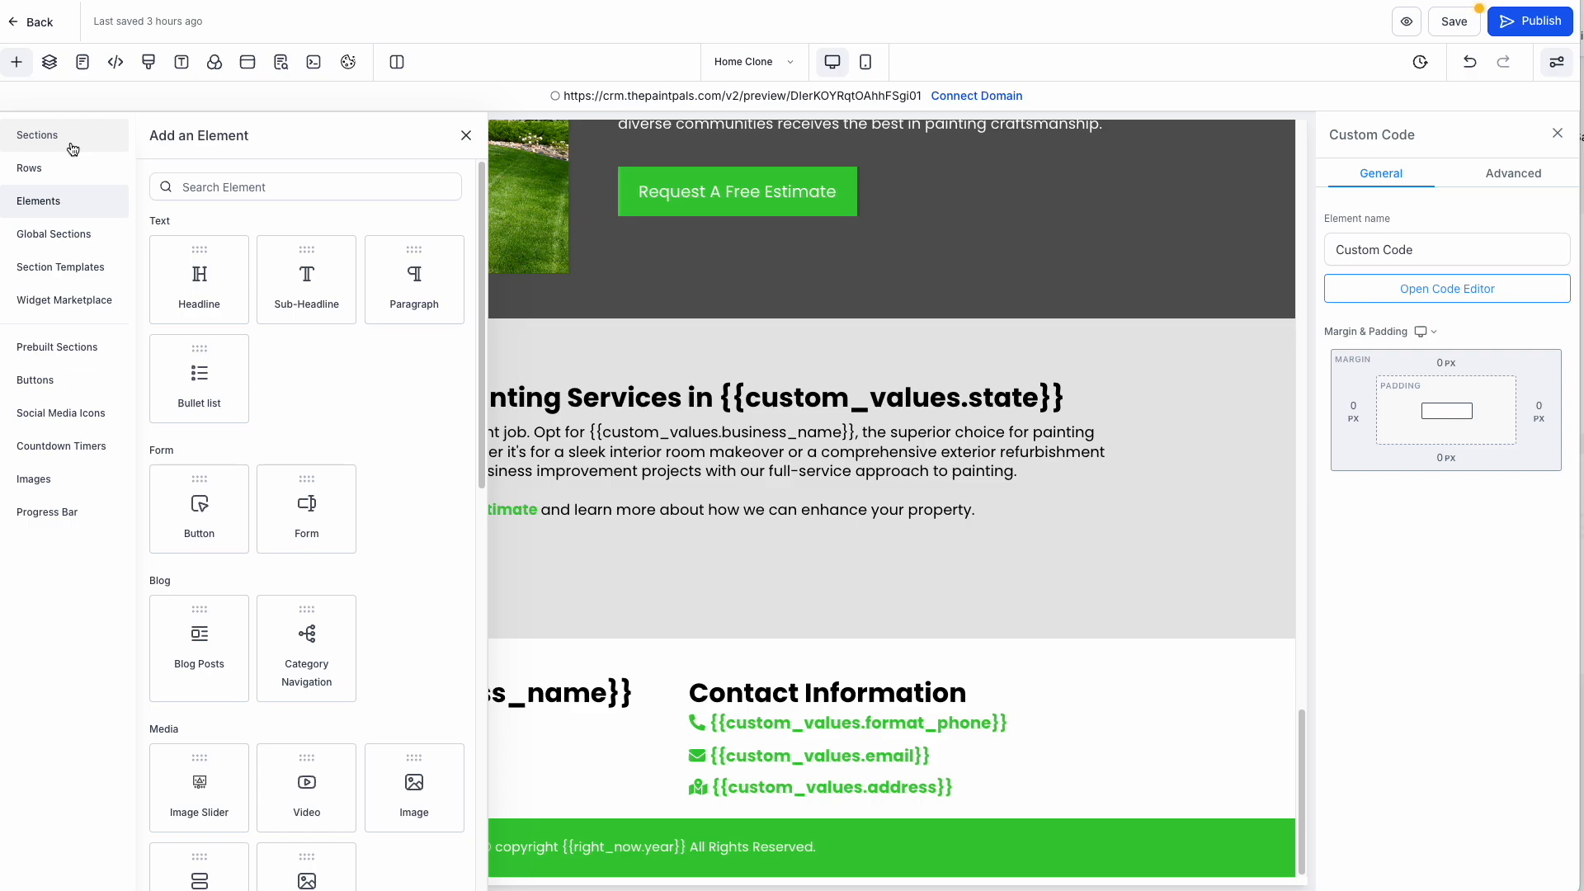
left_click(72, 147)
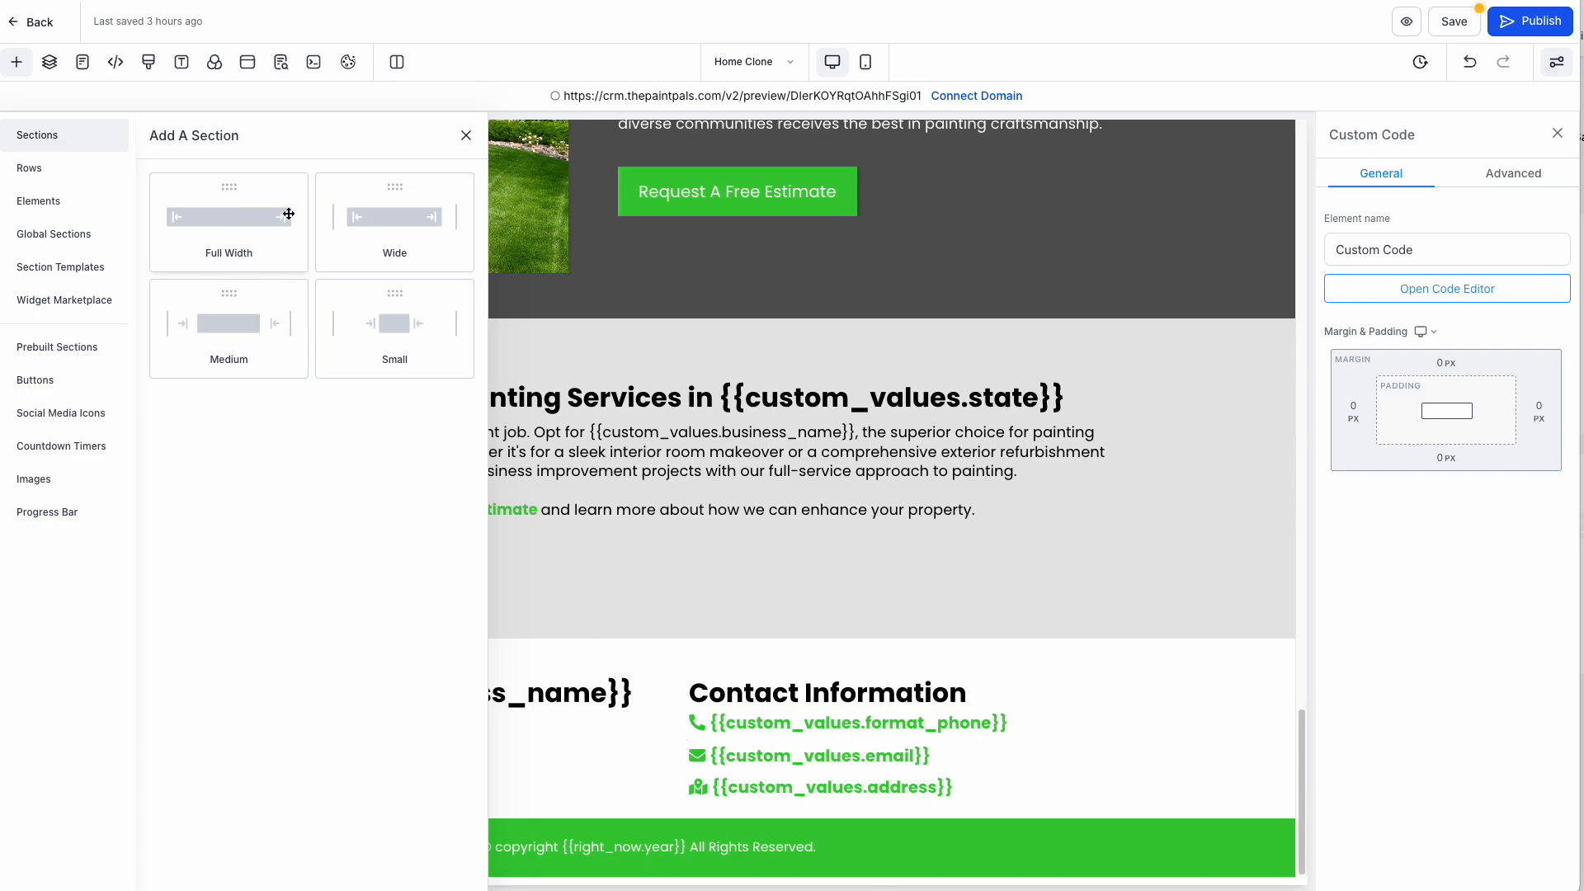
left_click(29, 167)
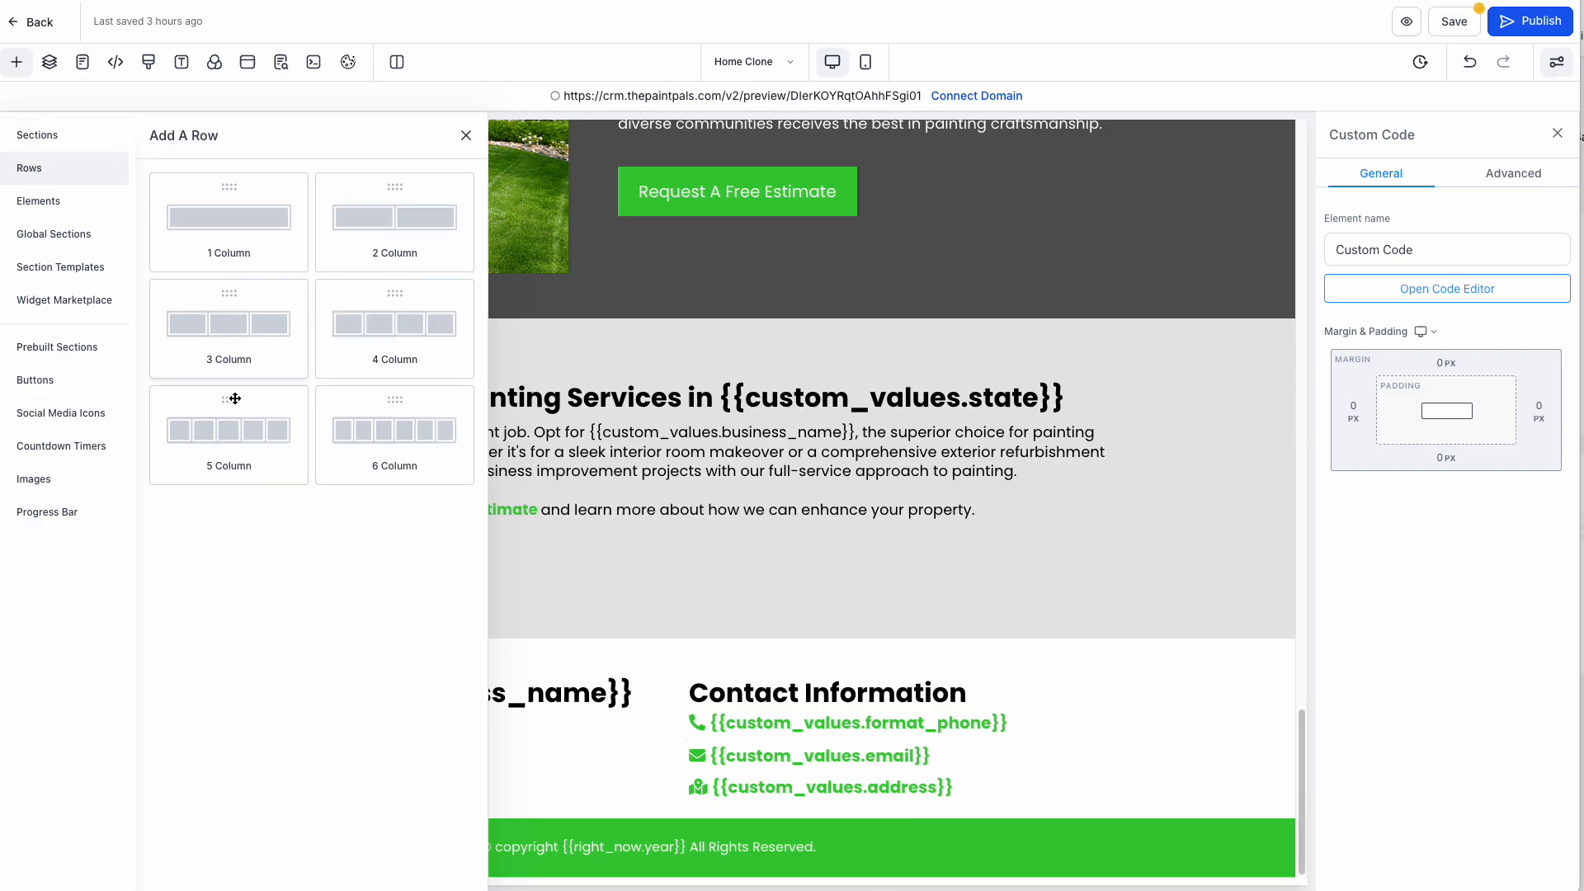
left_click(60, 203)
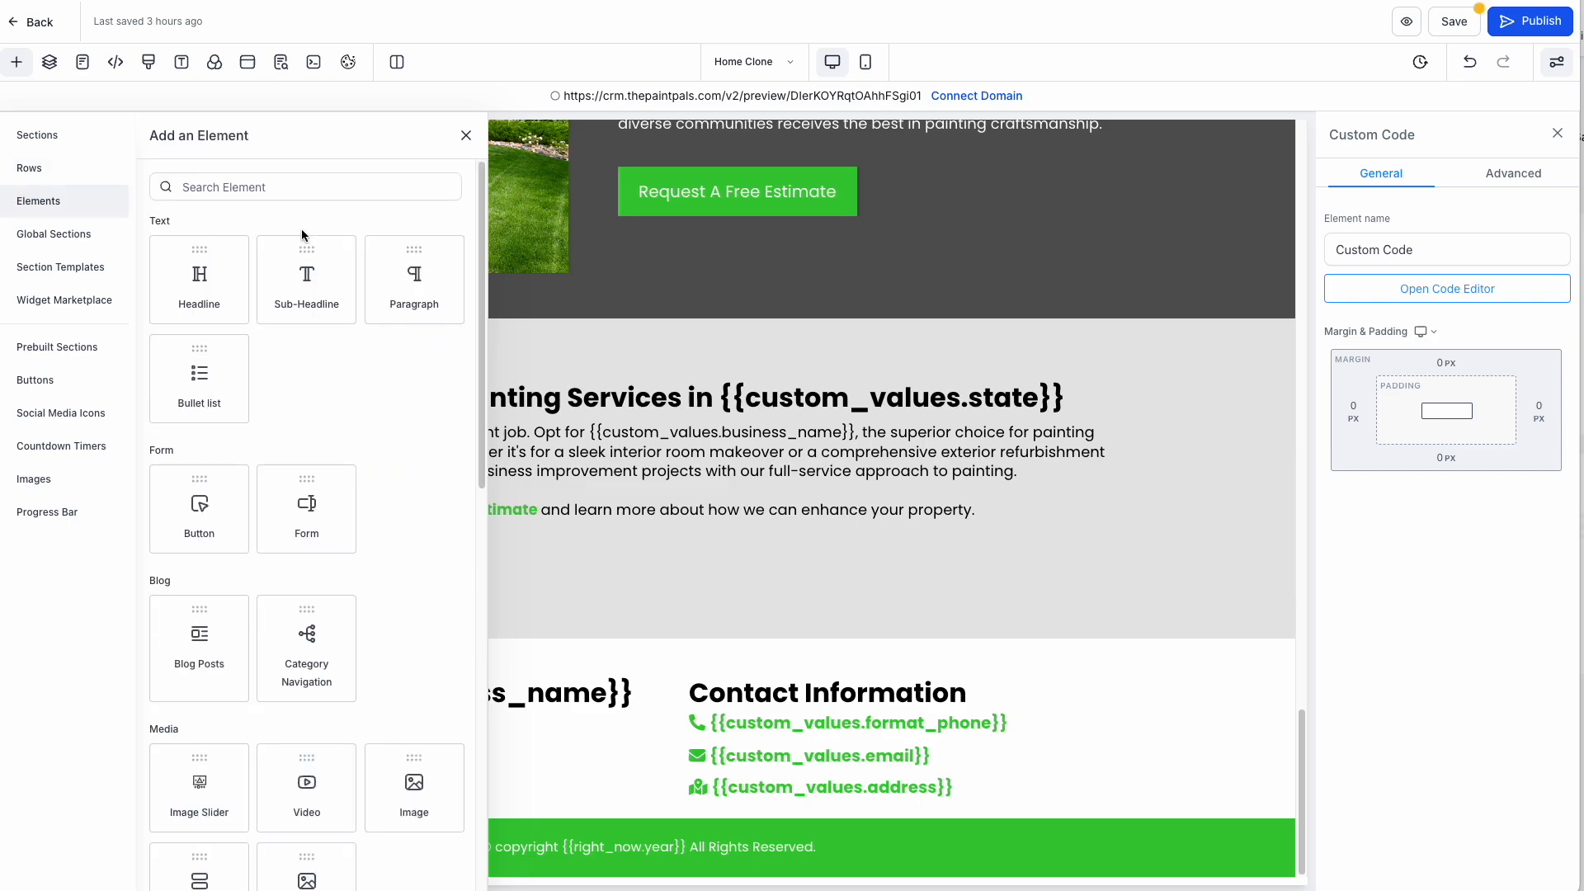
scroll(353, 342, "down", 6)
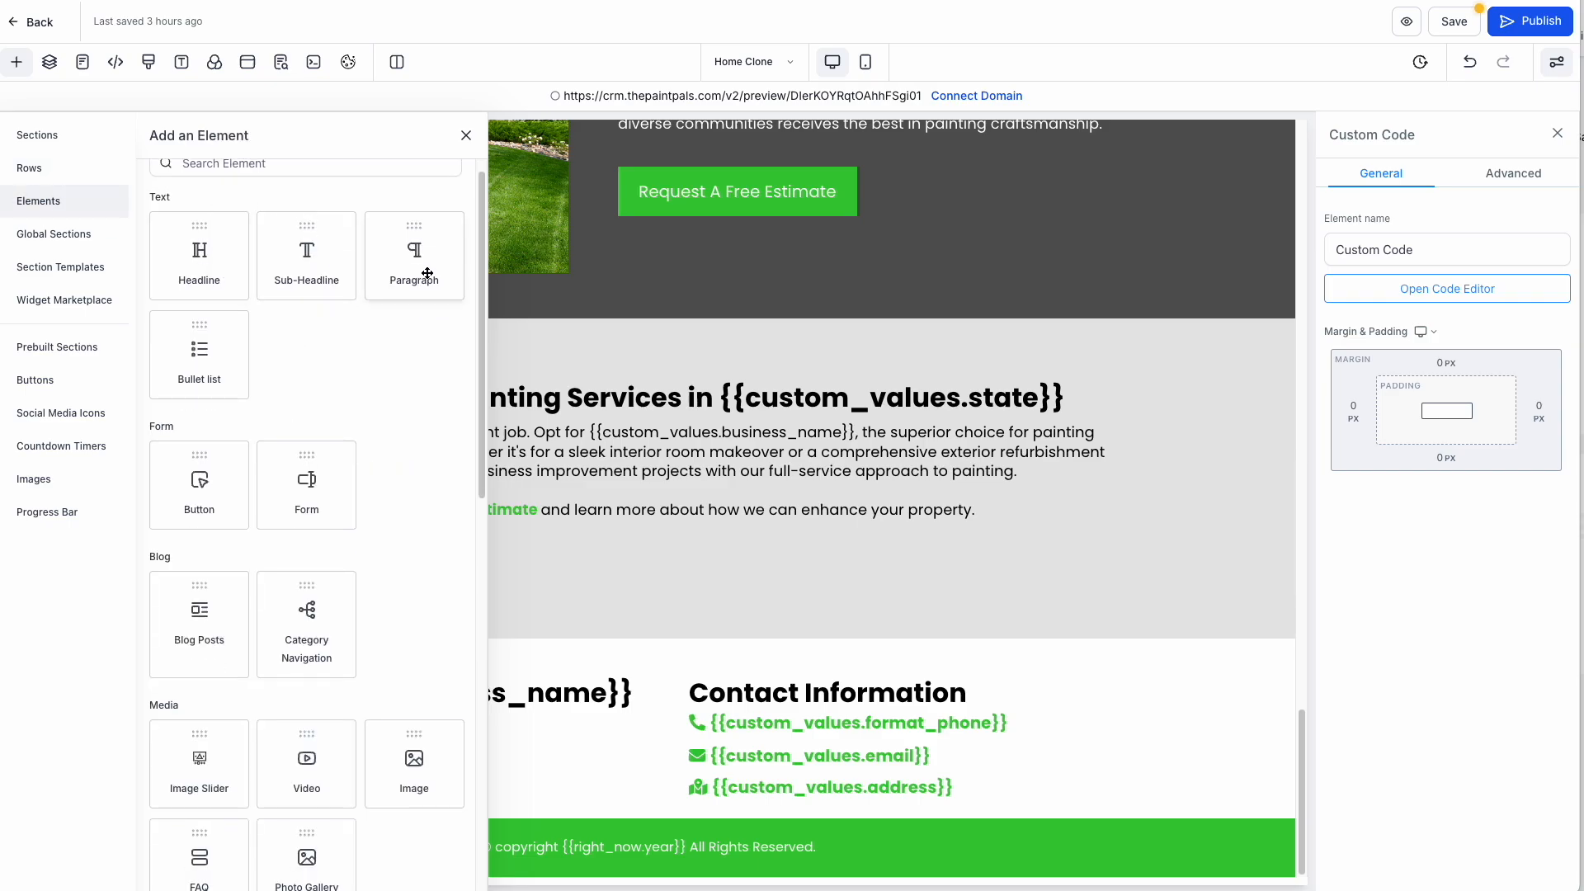
scroll(336, 268, "up", 2)
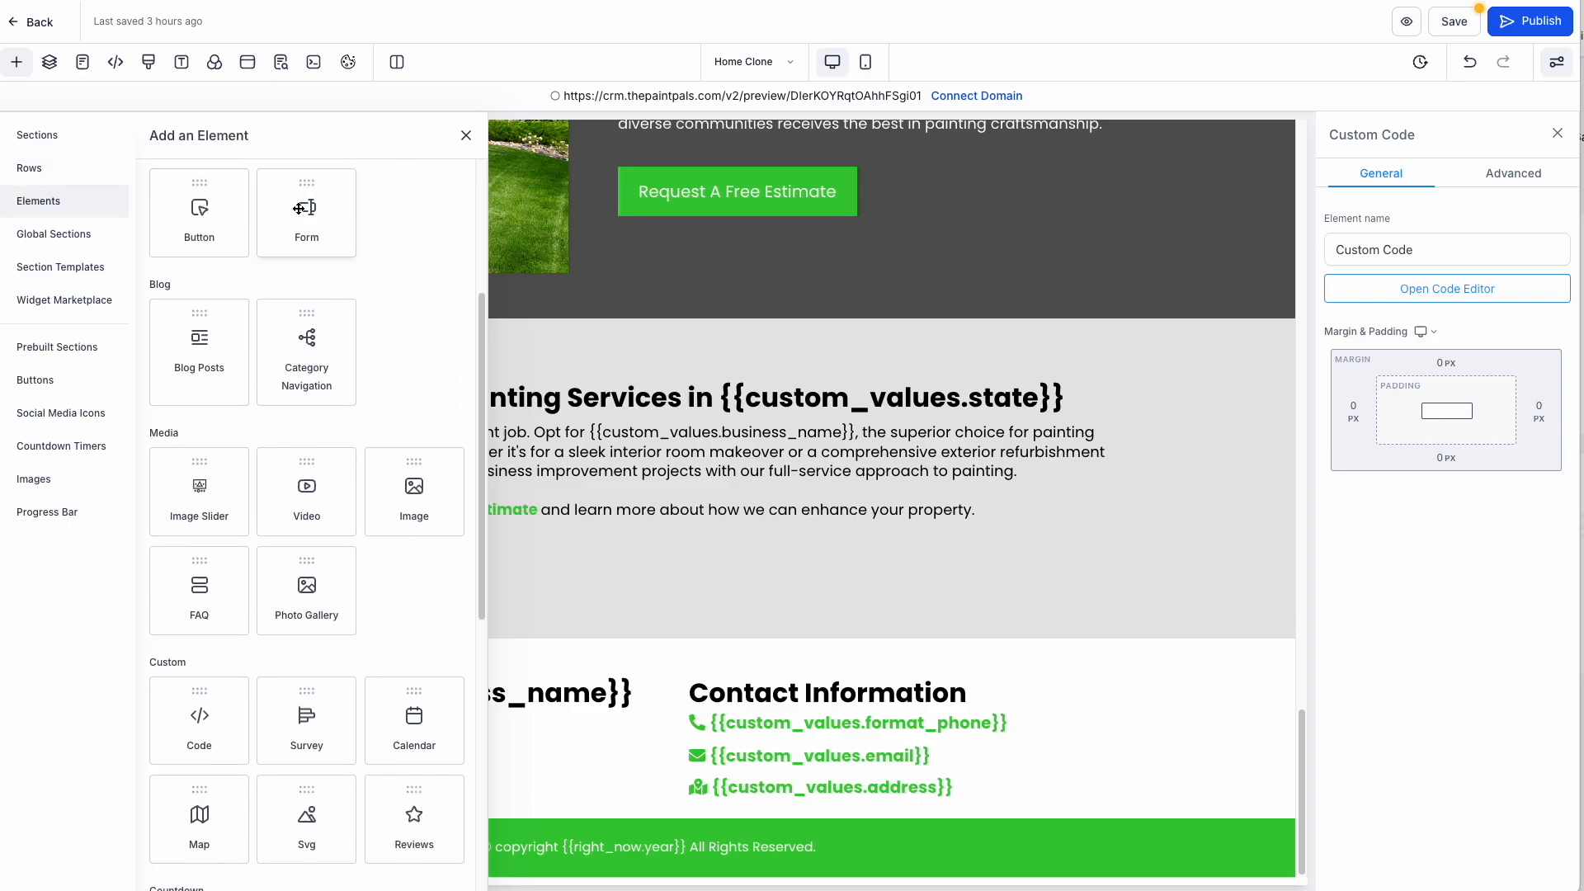
scroll(291, 351, "down", 8)
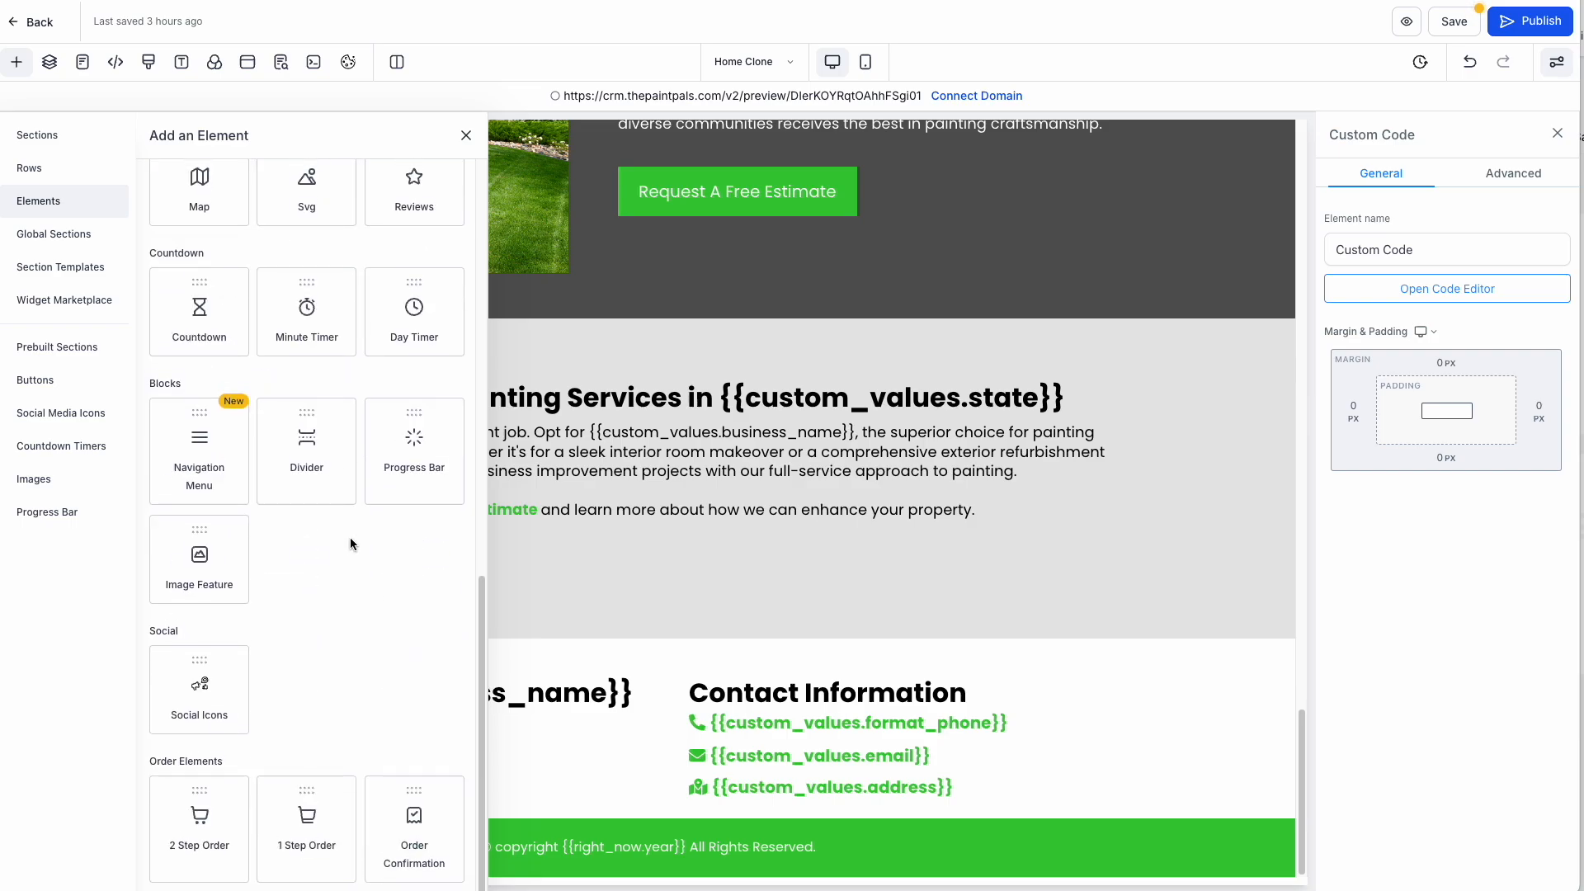
scroll(314, 495, "up", 4)
left_click(43, 236)
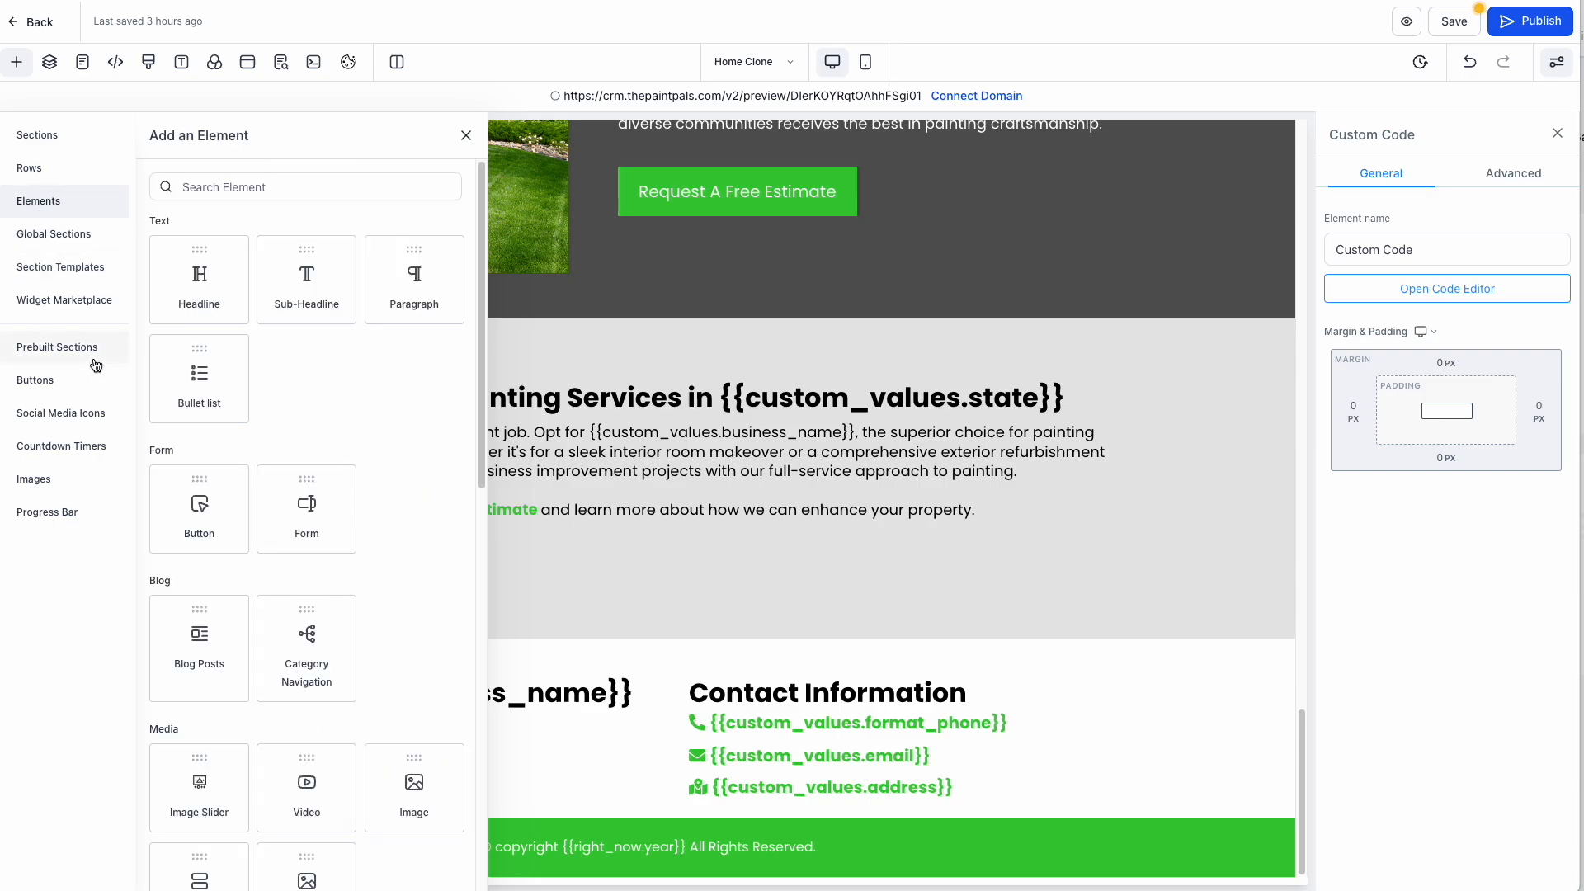
Browse the prebuilt Welcome, Team and Footer sections, plus the ready-made buttons and social media icons.
left_click(62, 350)
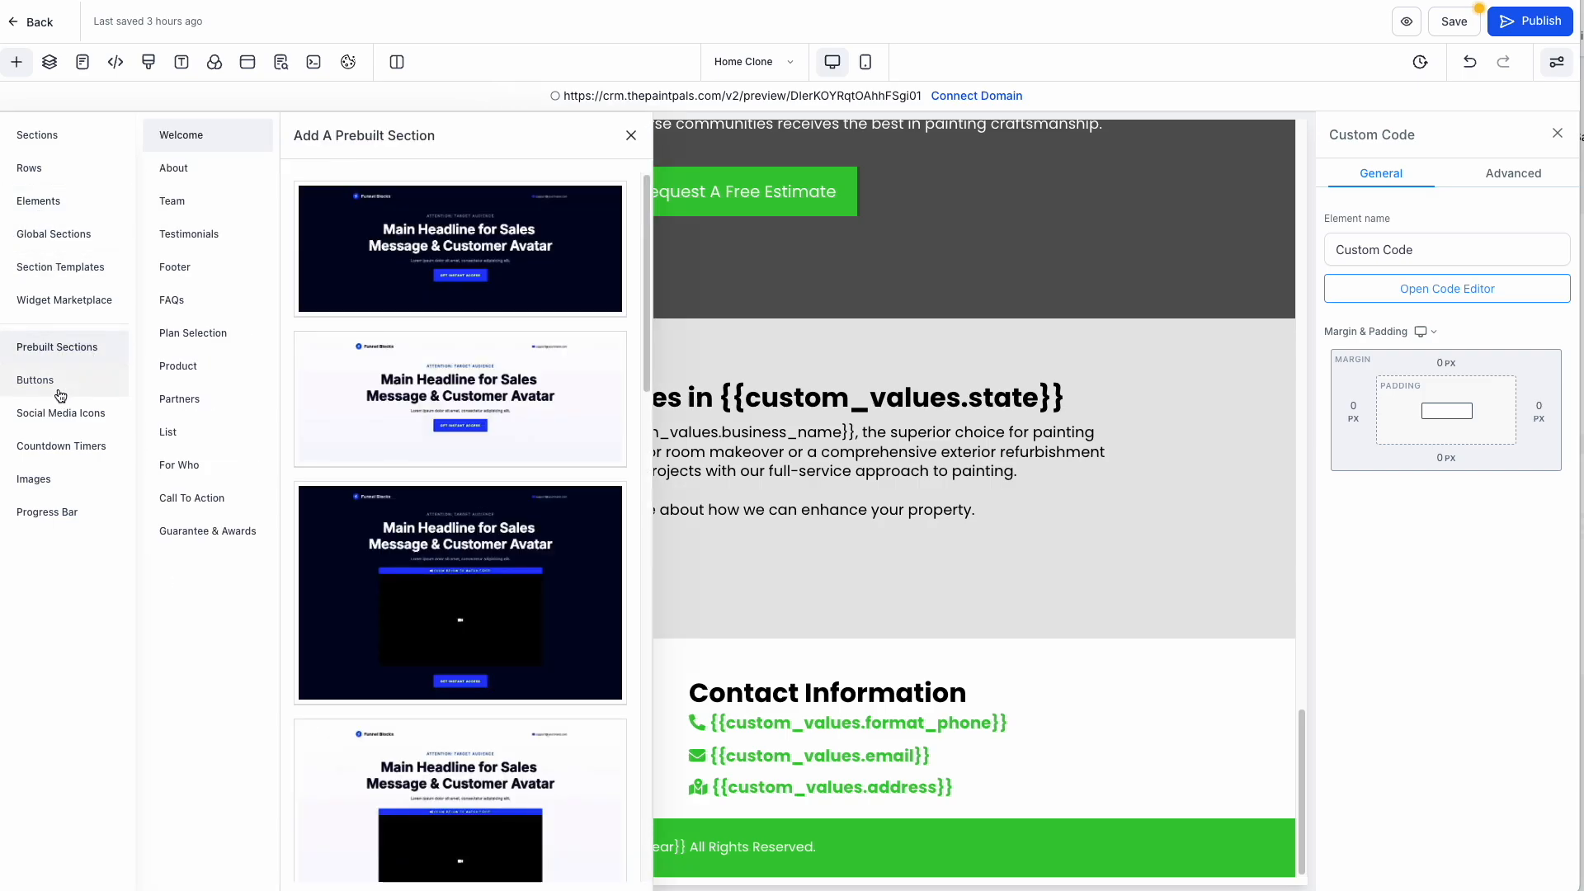
scroll(429, 477, "down", 15)
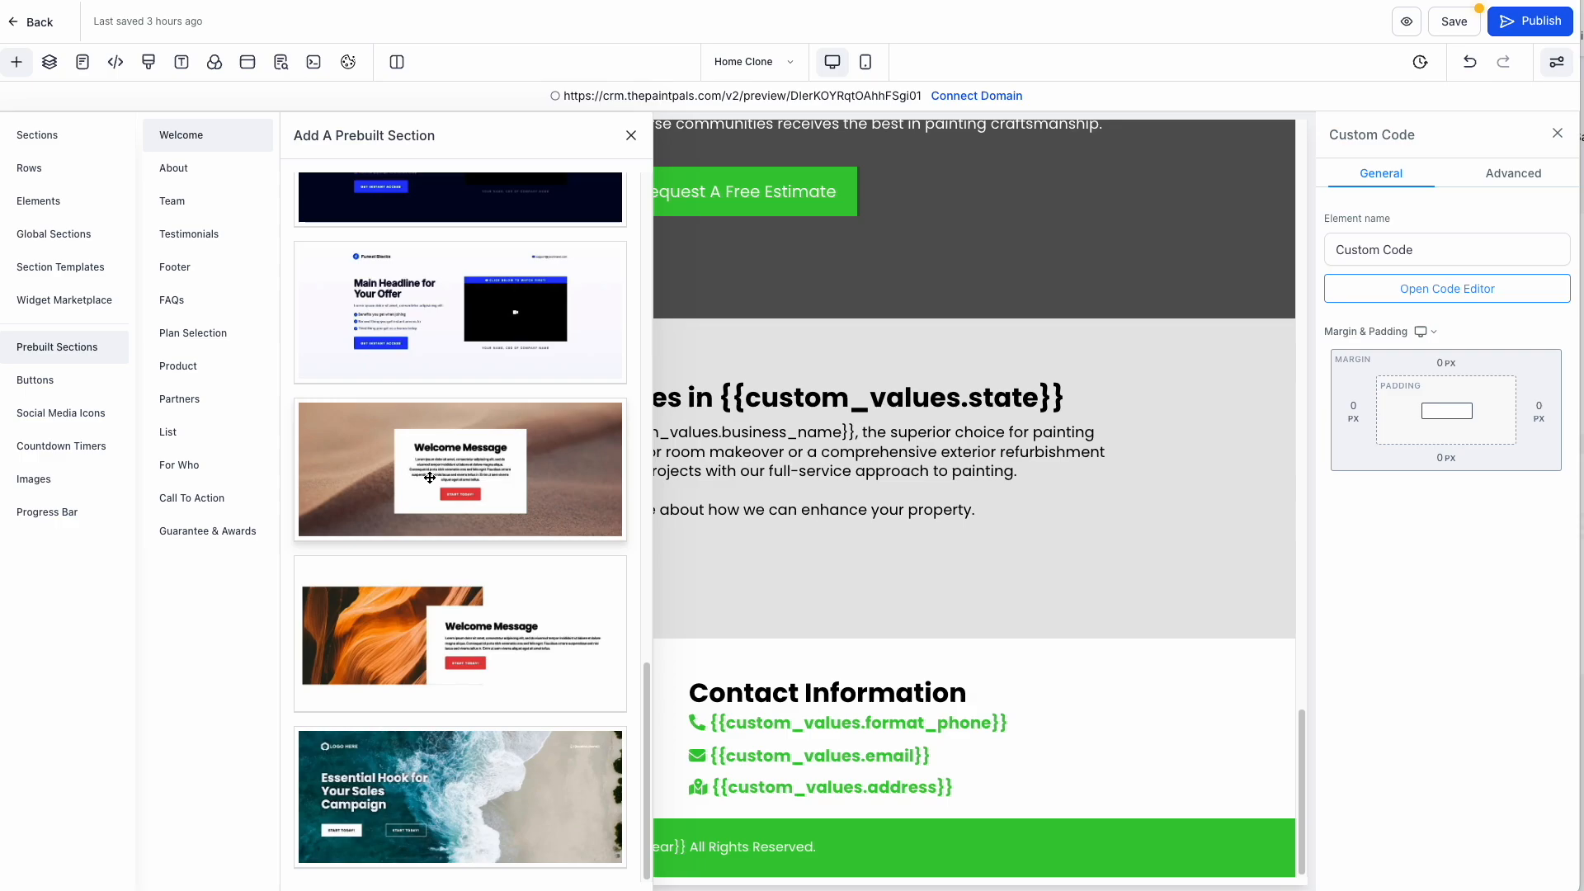
left_click(219, 202)
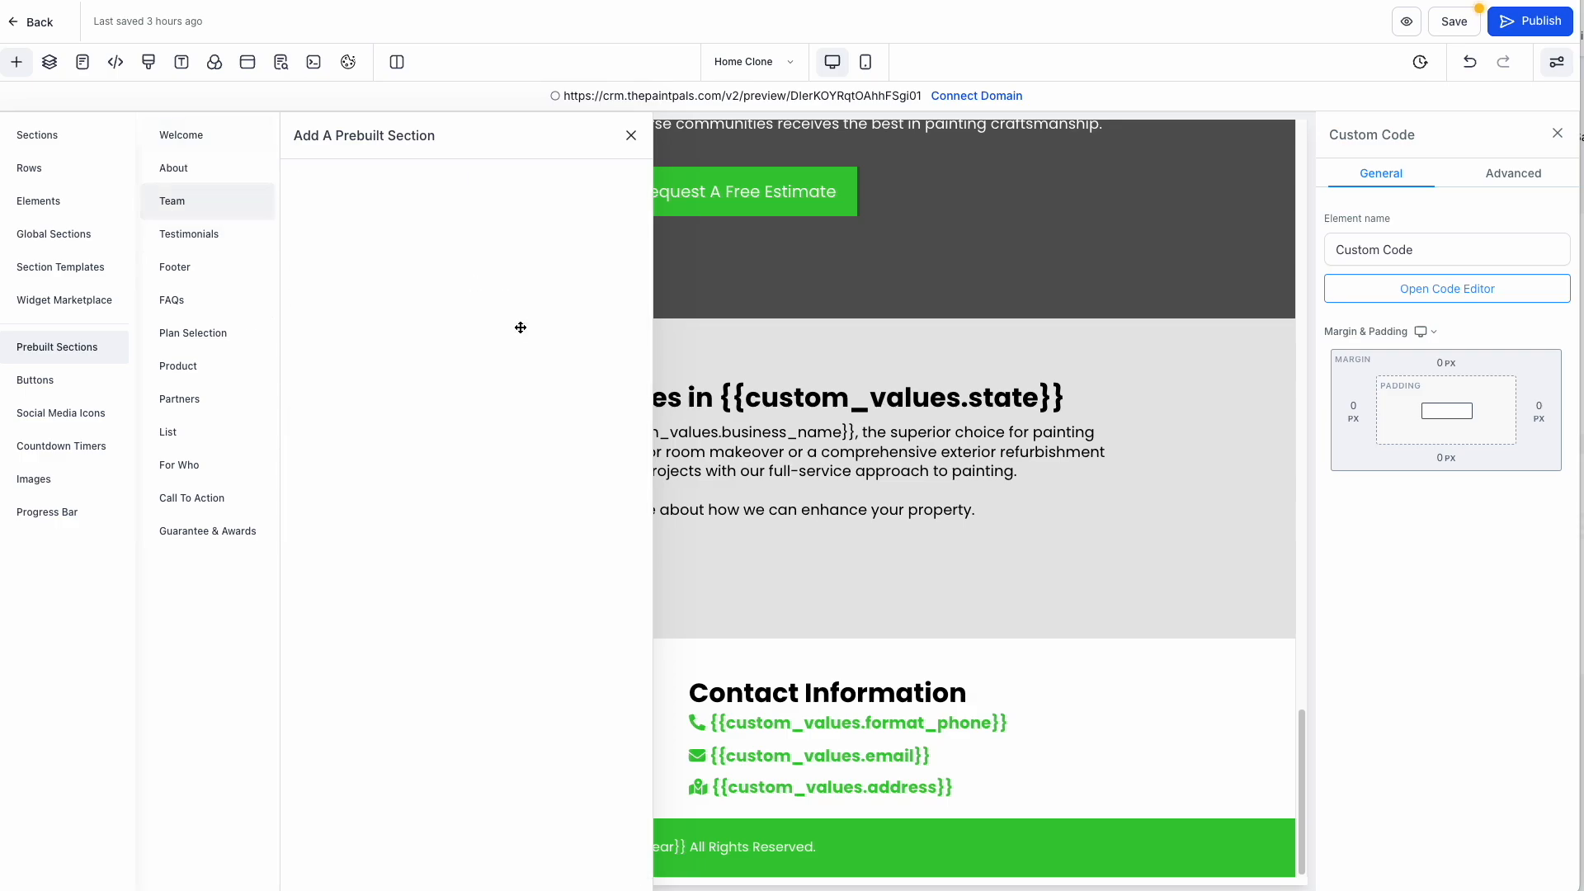
left_click(190, 272)
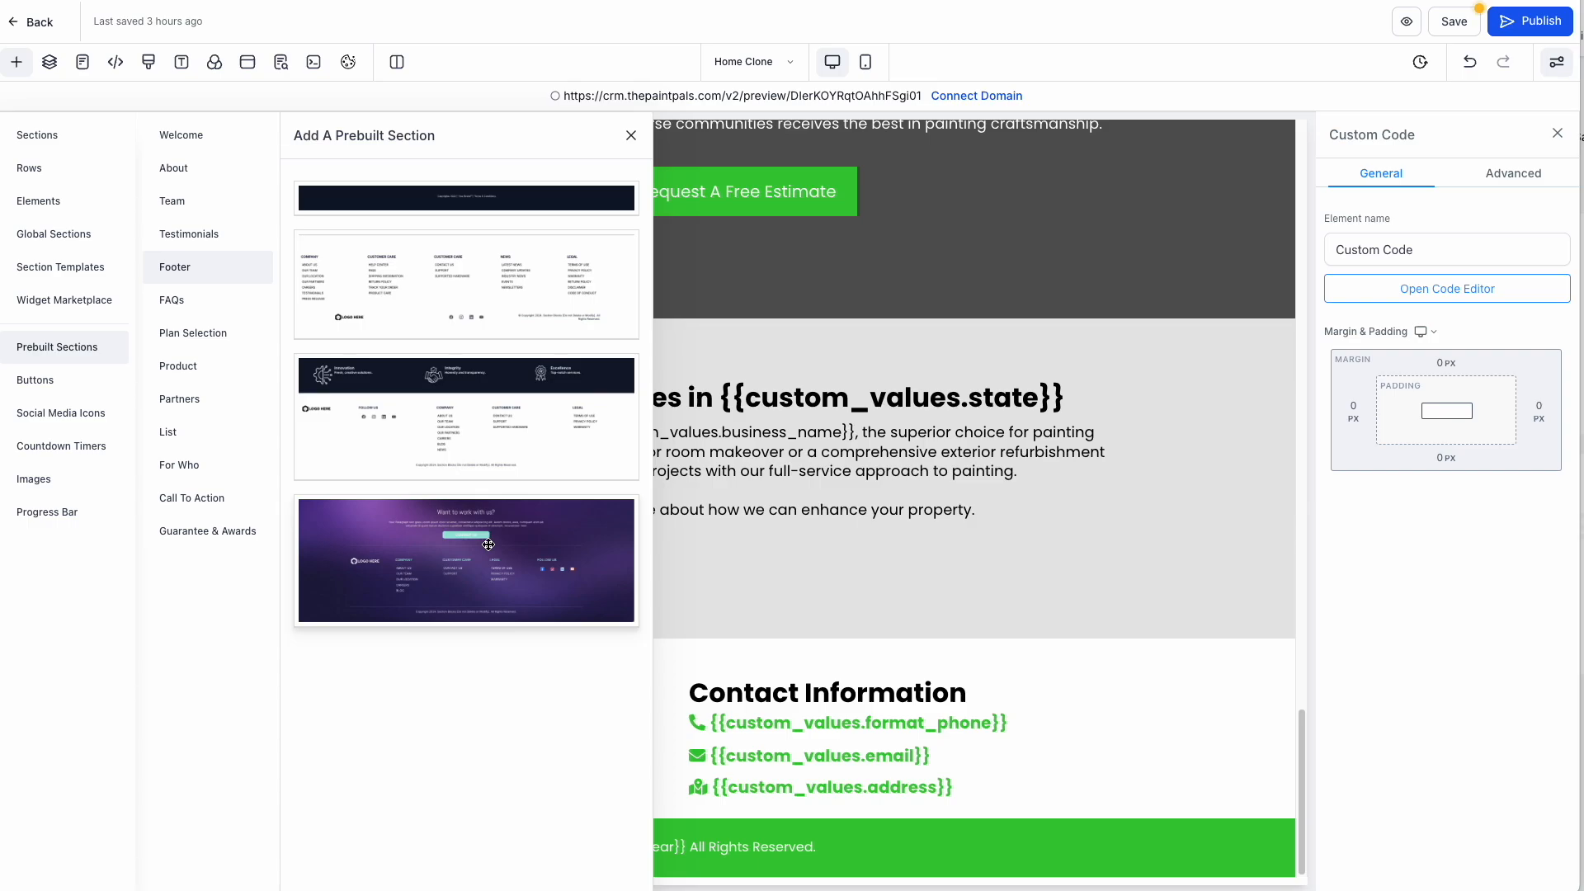
left_click(35, 379)
left_click(46, 415)
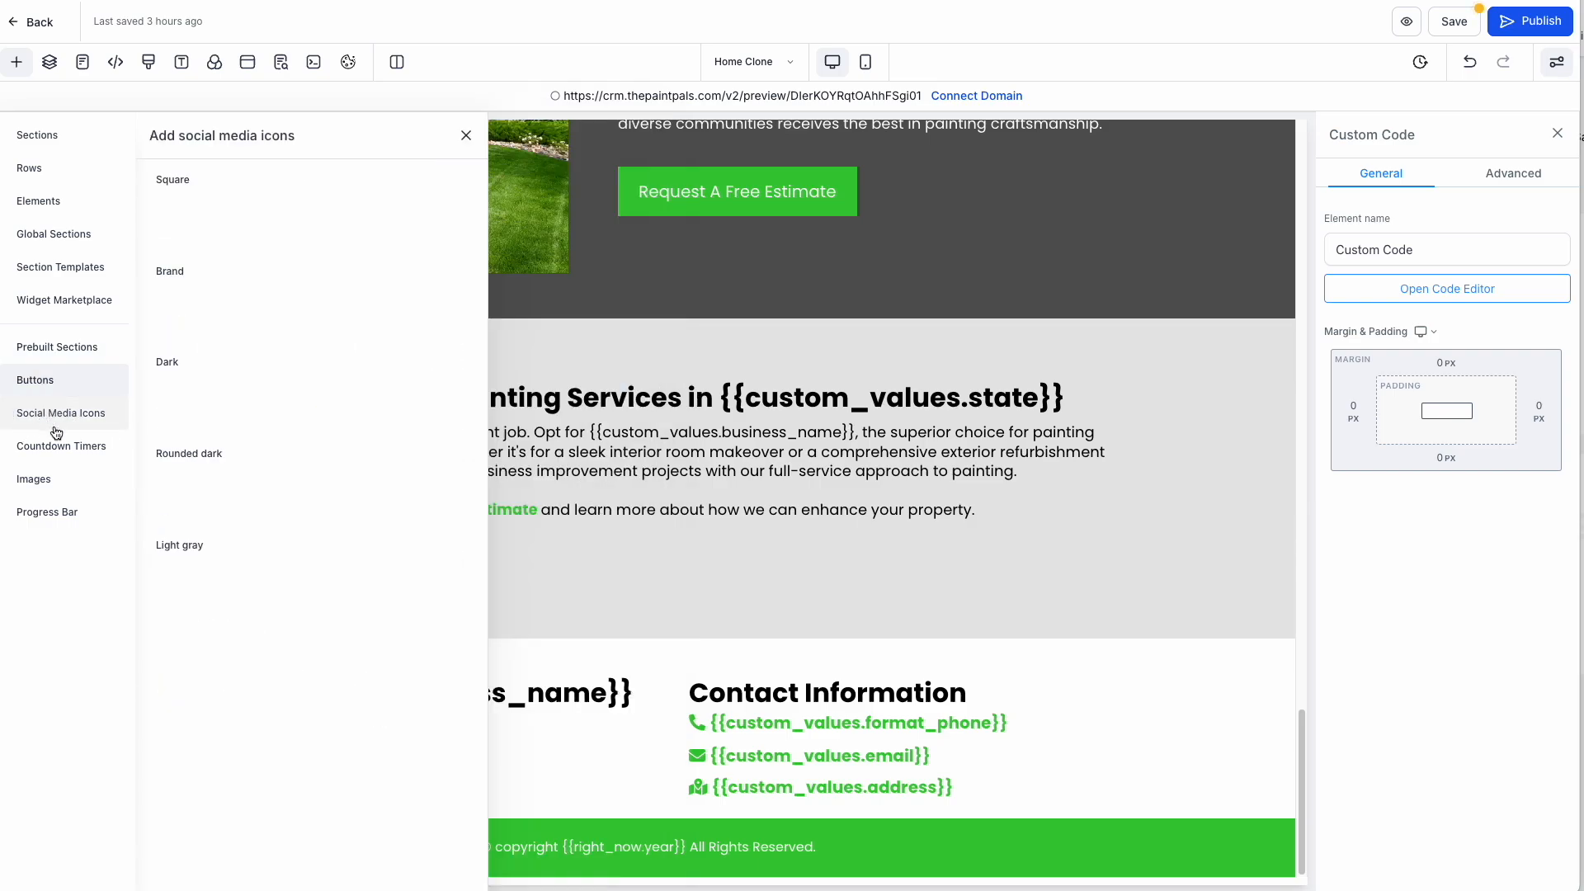
Add a full-width section below the green copyright footer and place a 4-column row in it.
left_click(38, 136)
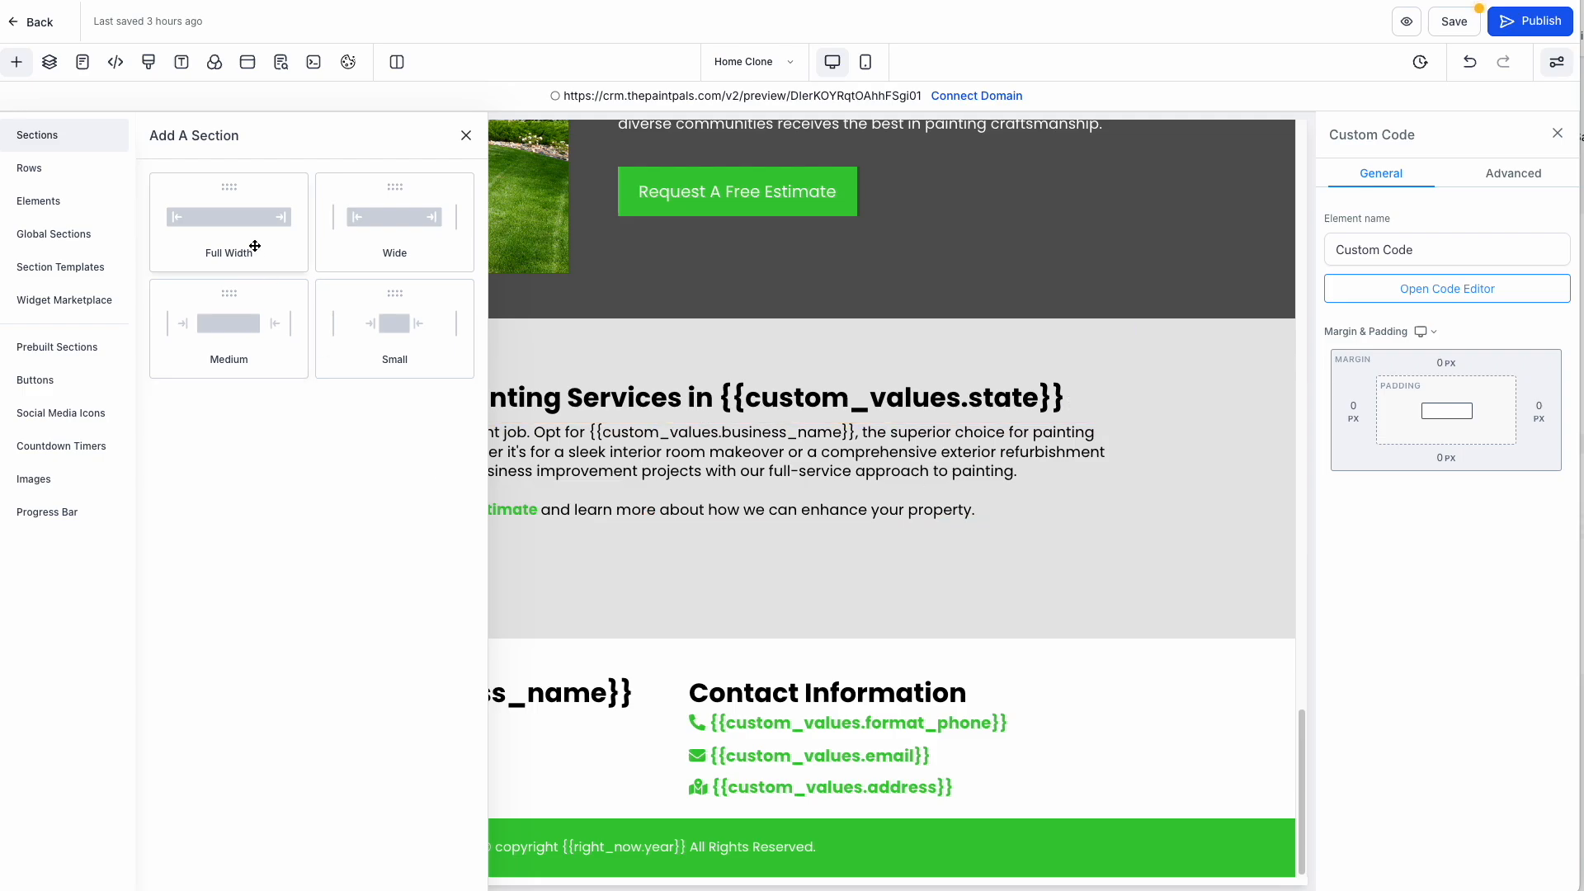
left_click_drag(255, 248, 957, 862)
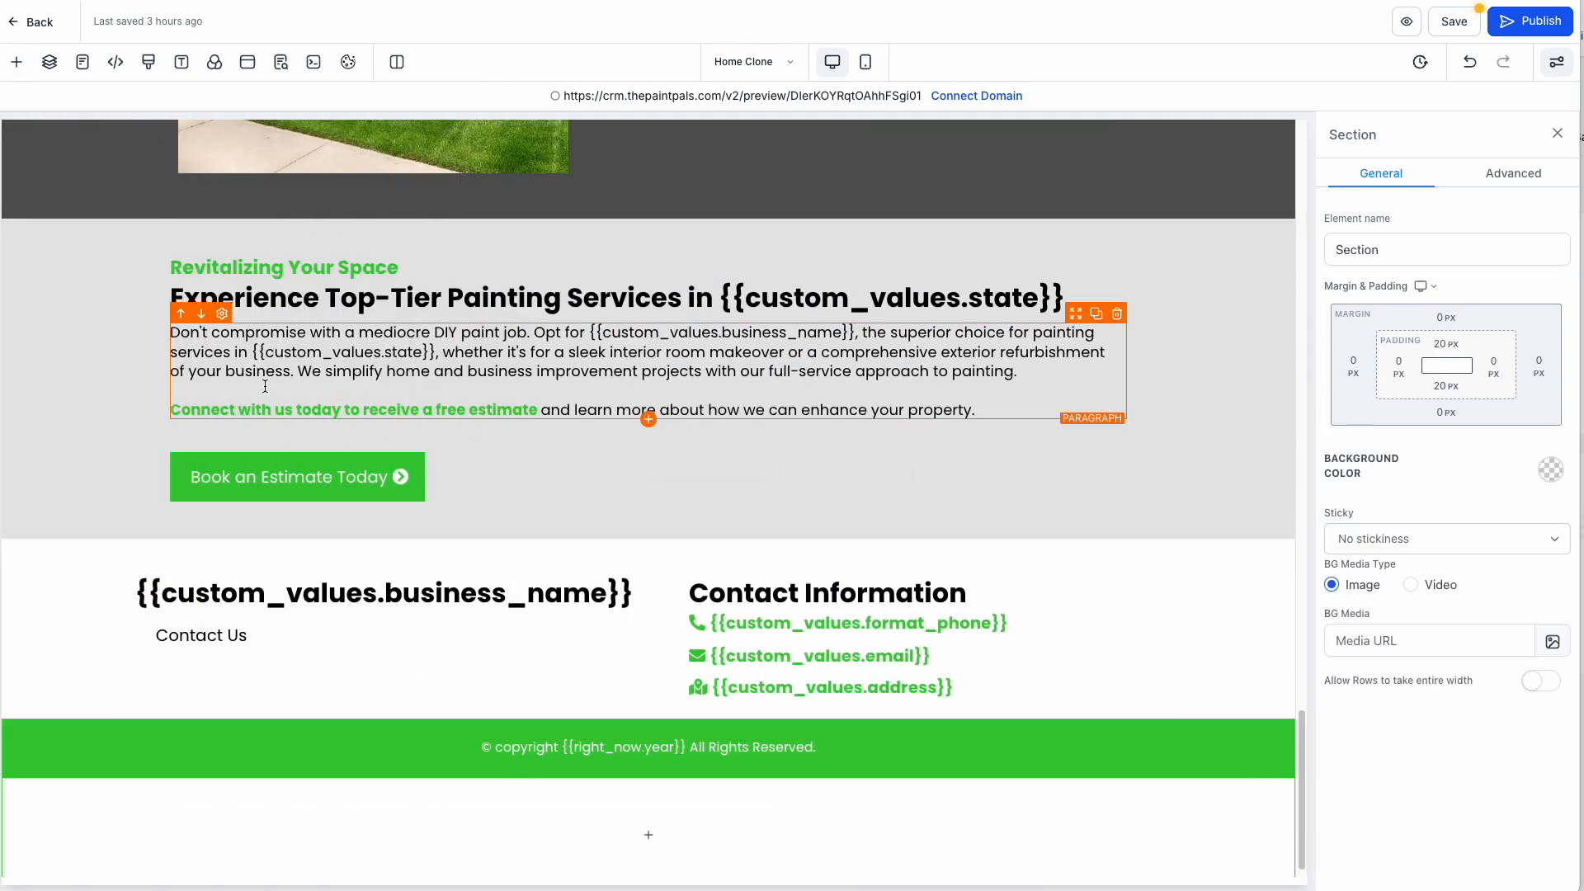
left_click(17, 69)
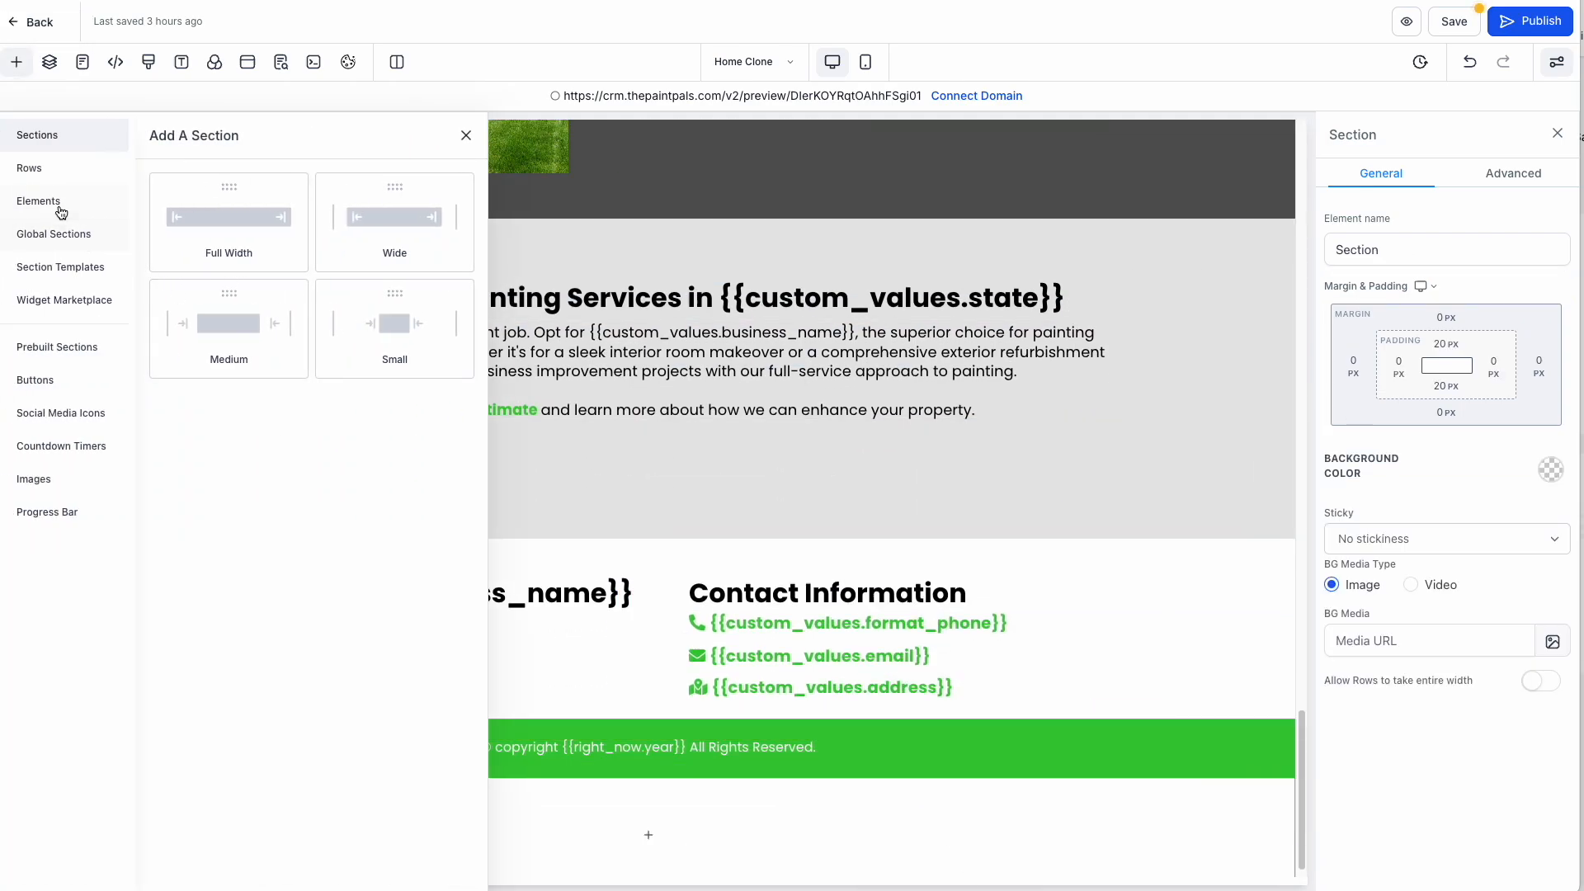
left_click(30, 168)
left_click_drag(394, 326, 680, 822)
scroll(583, 723, "down", 2)
left_click(261, 711)
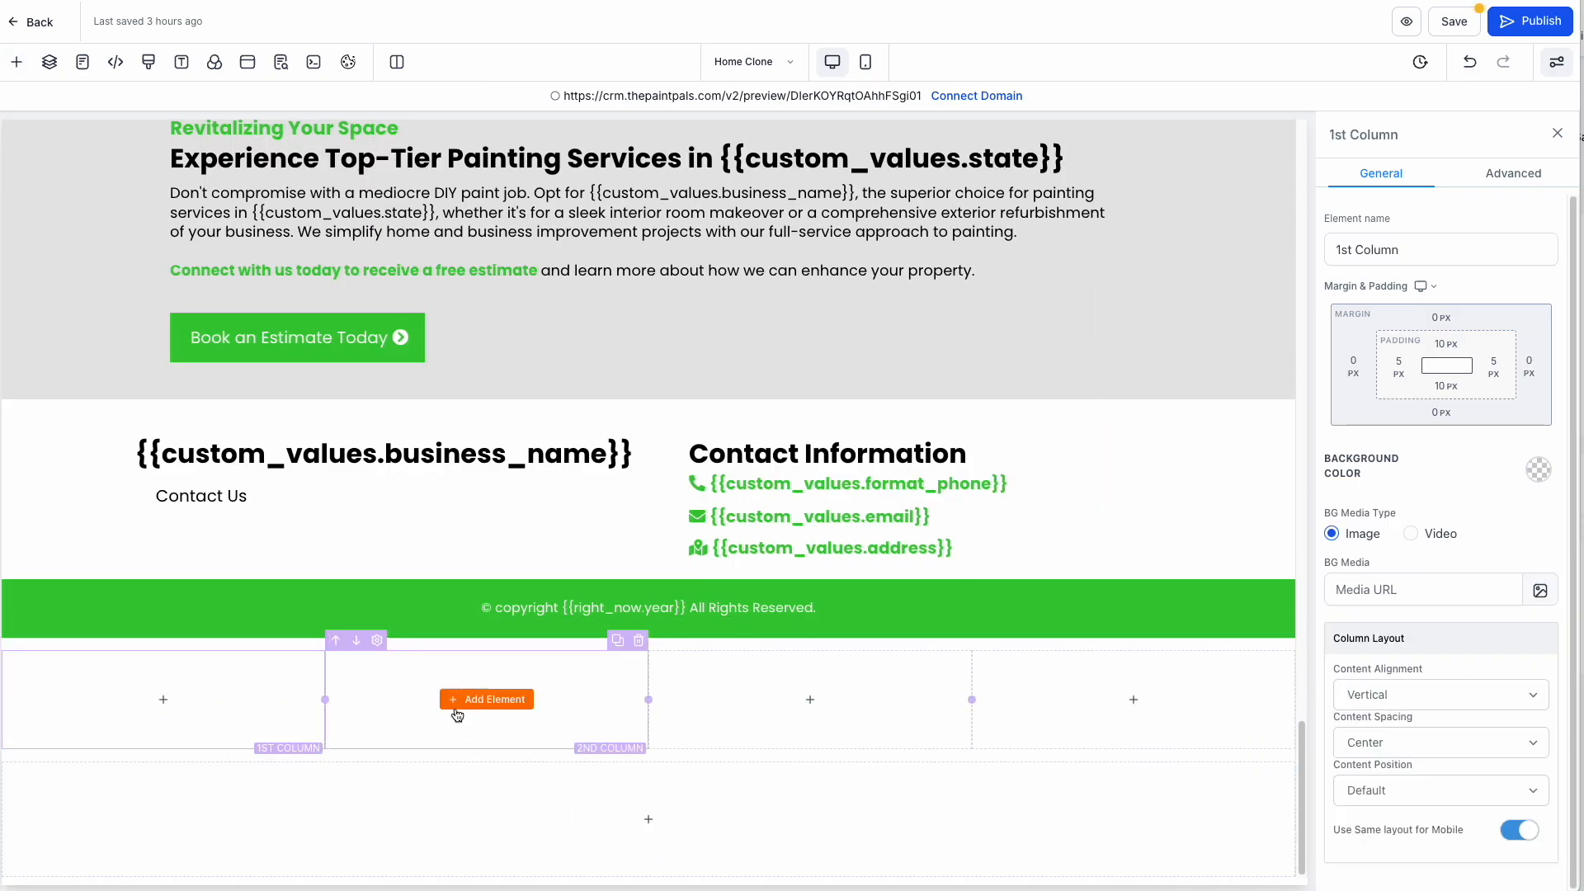
Try a bullet list with the extra items "lsjdl" and "sjdlkj" in the new row's third column, and delete it.
left_click(799, 702)
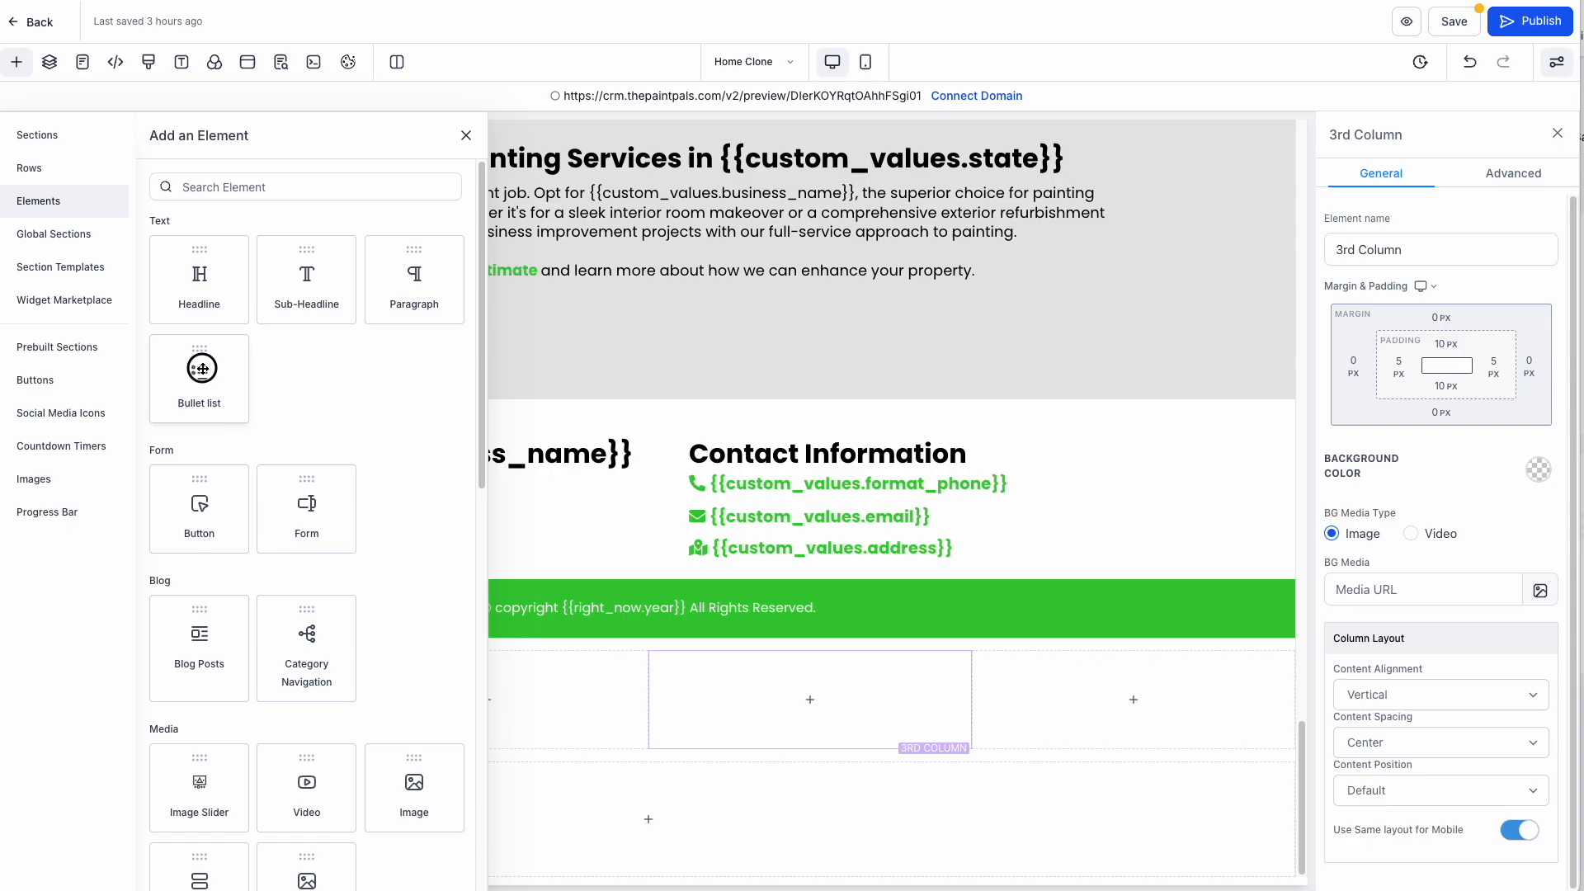
left_click_drag(199, 368, 798, 791)
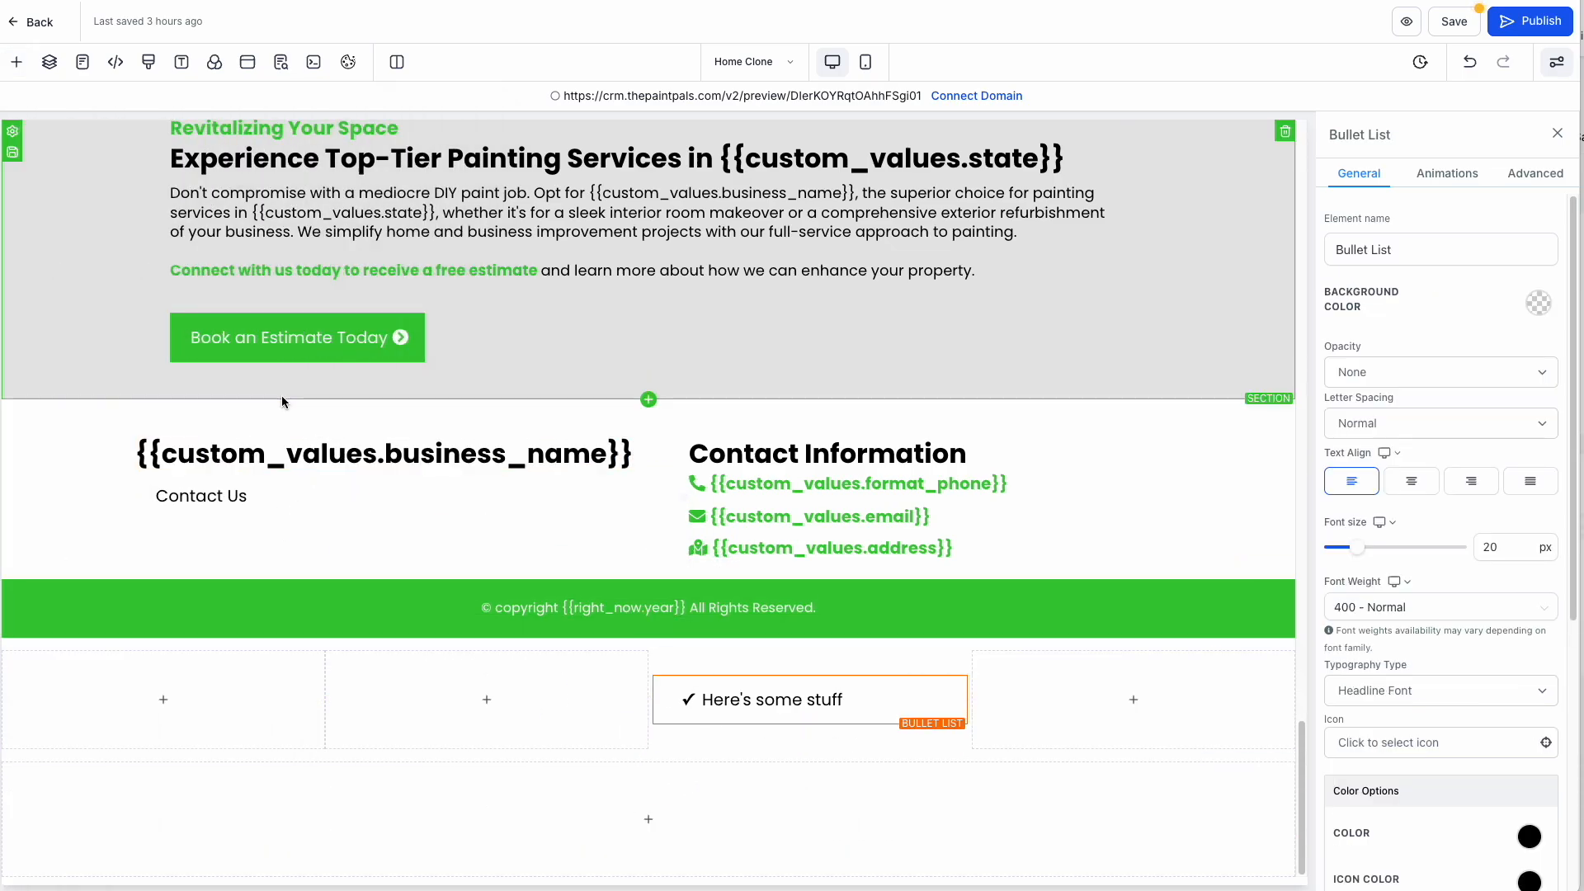
left_click(844, 698)
key("Return")
type("lsjdl")
key("Return")
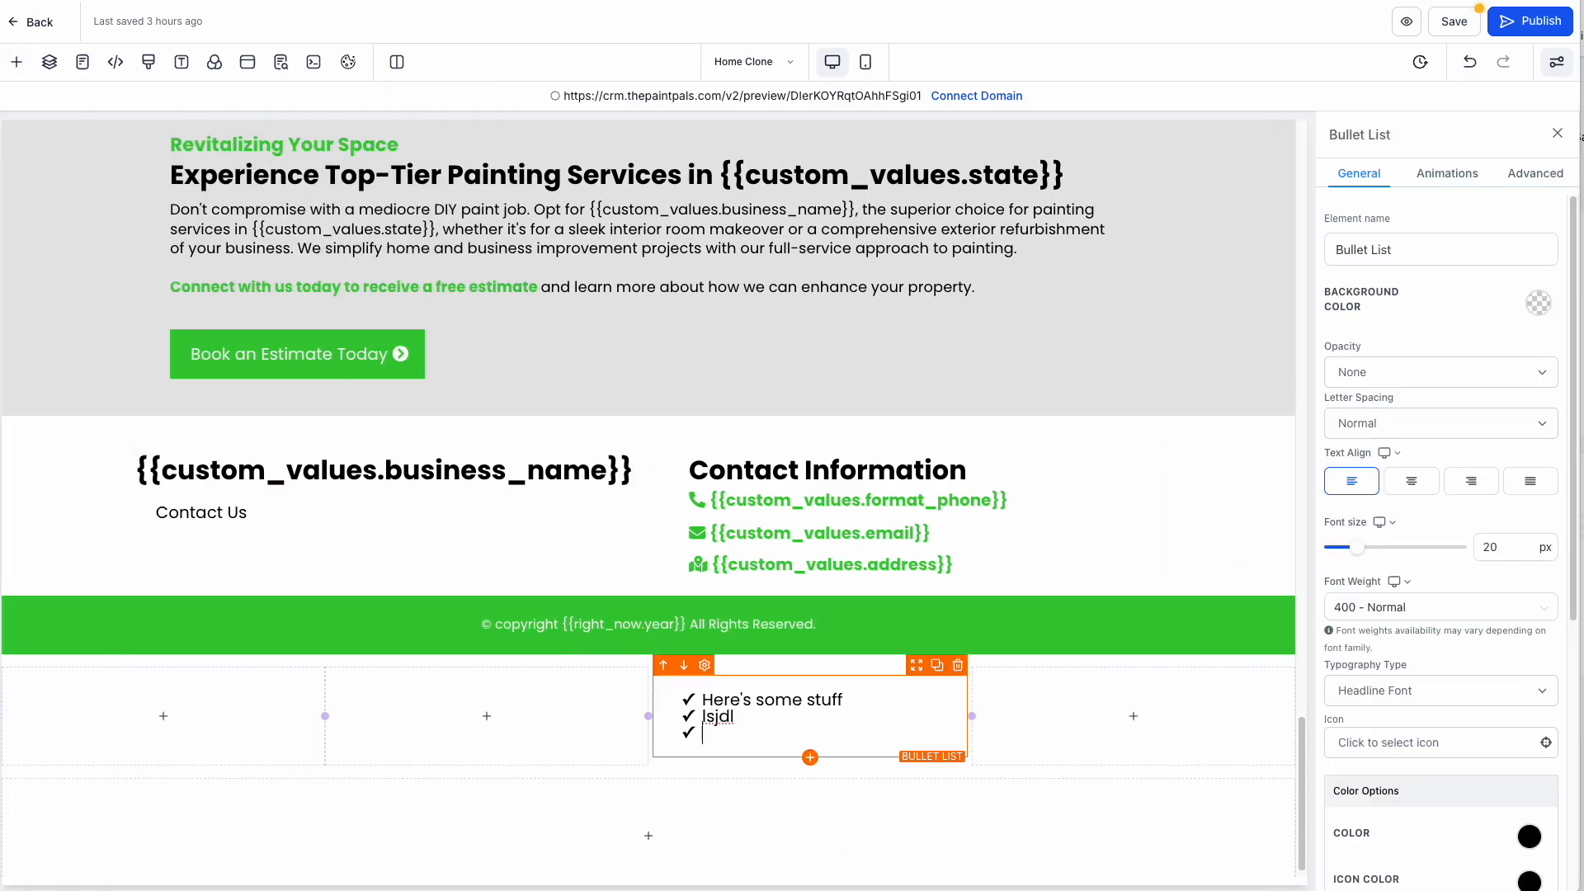
type("sjdlkj")
left_click(959, 671)
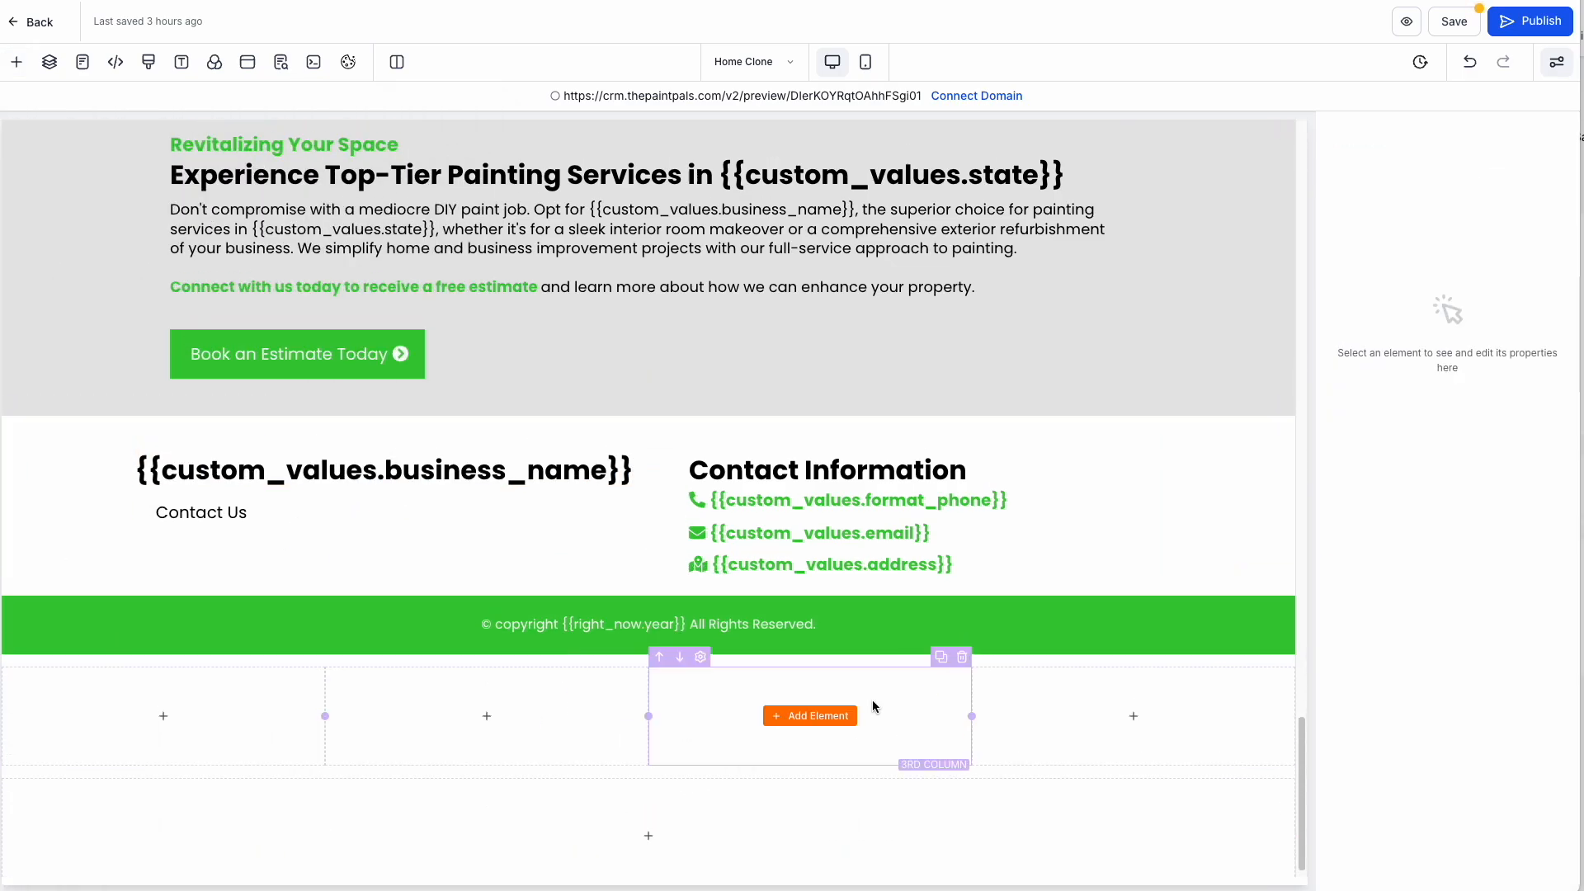
Add a video element to the new row's third column, keeping Youtube as the video type.
left_click(798, 726)
scroll(396, 537, "down", 4)
left_click_drag(325, 449, 817, 797)
left_click(1403, 538)
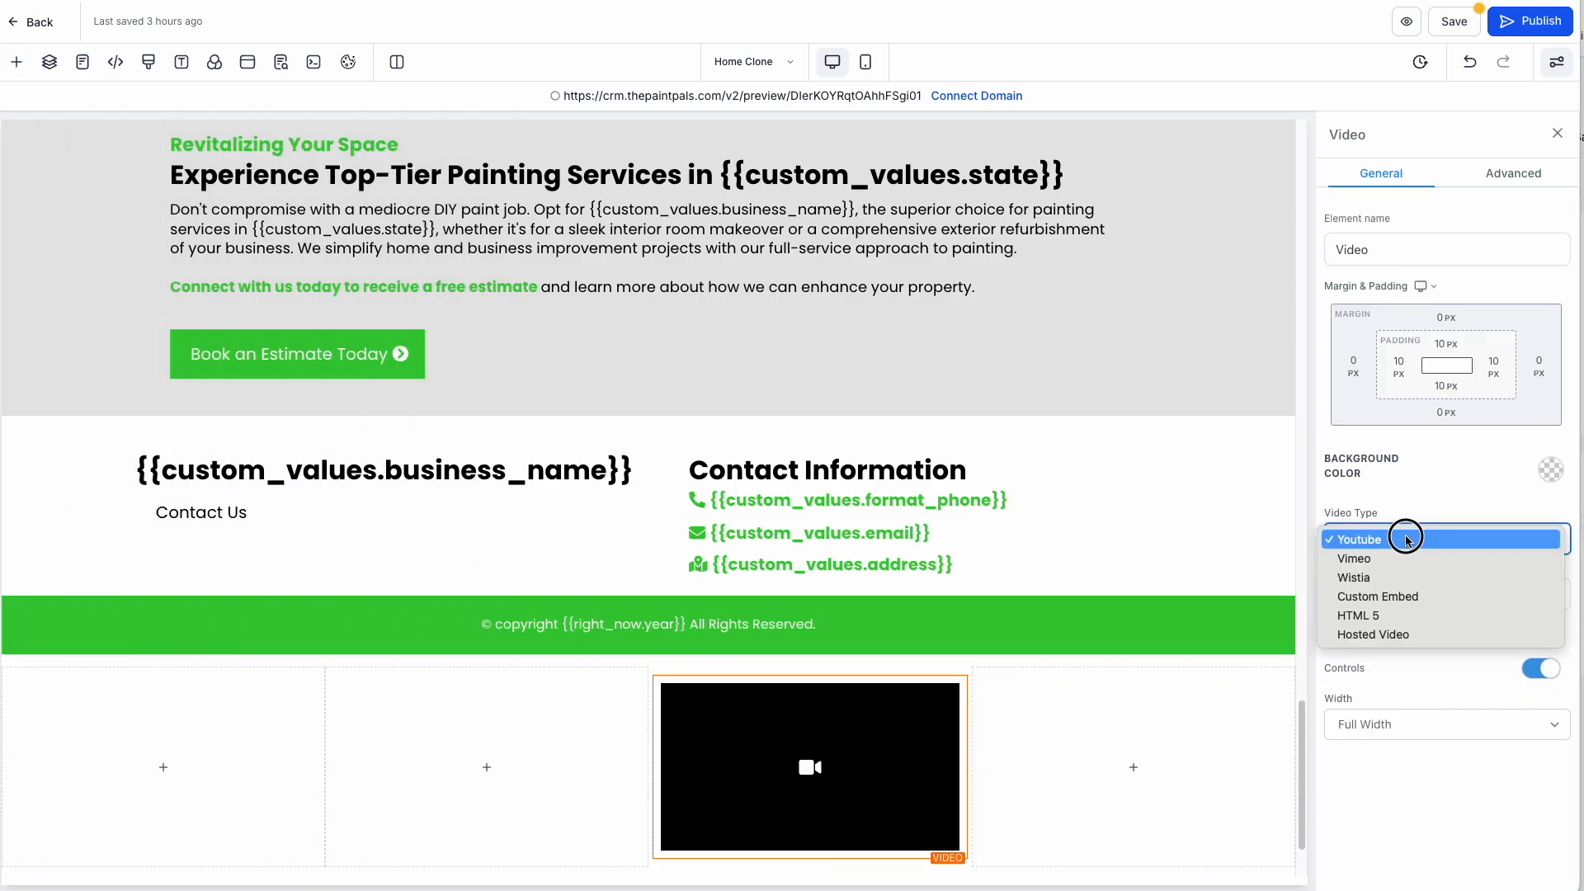
left_click(1402, 544)
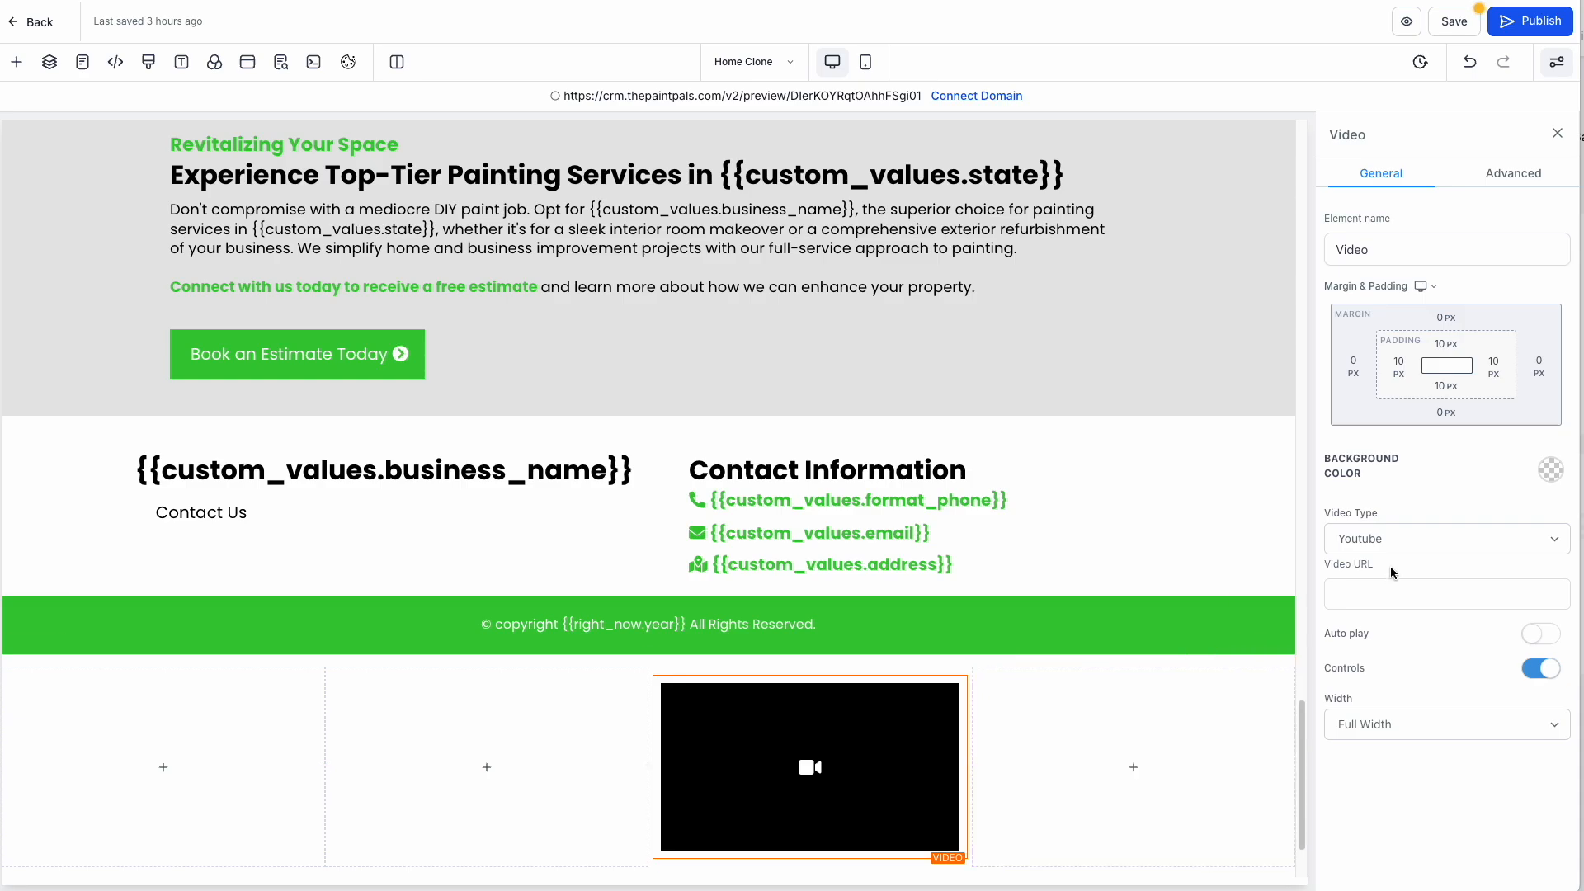
left_click(1365, 598)
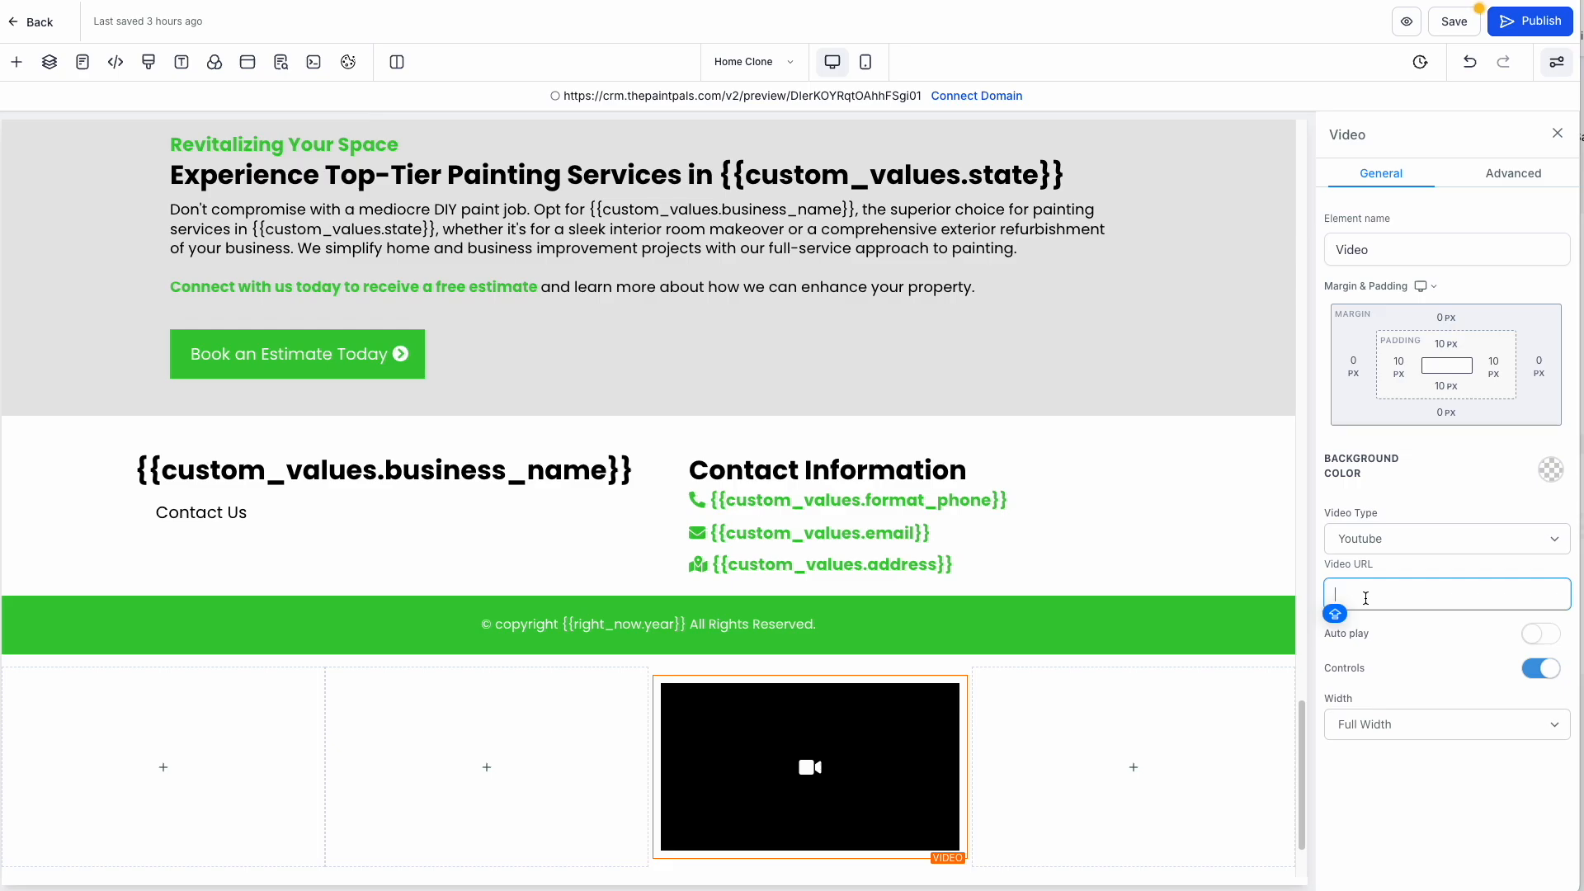
Try the Hosted Video type and its media storage on the video element, and delete the element.
left_click(1391, 541)
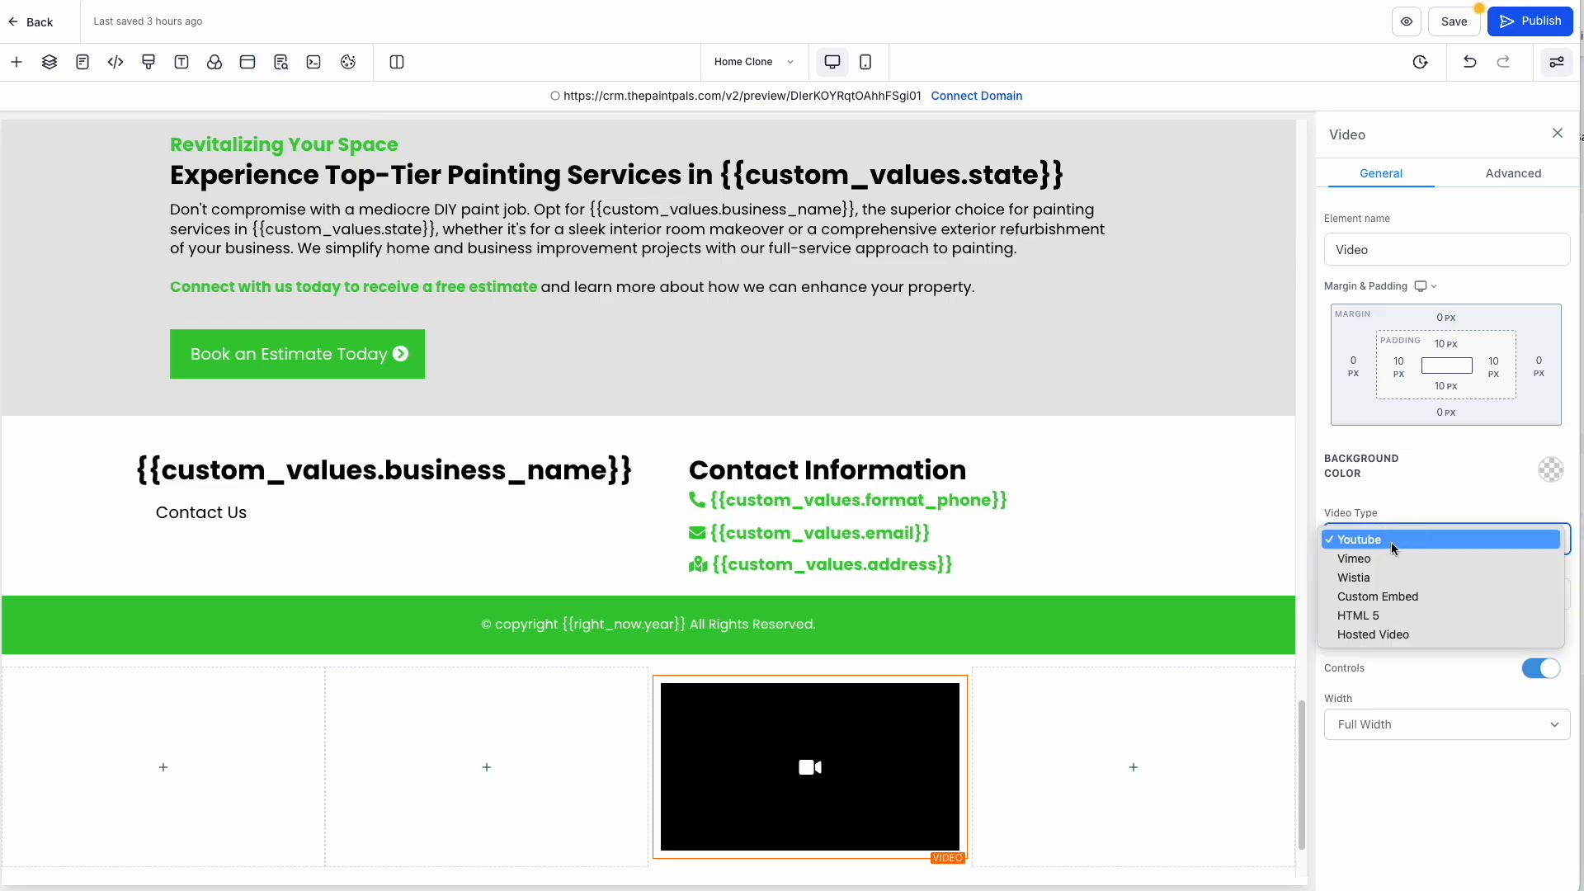
left_click(1431, 634)
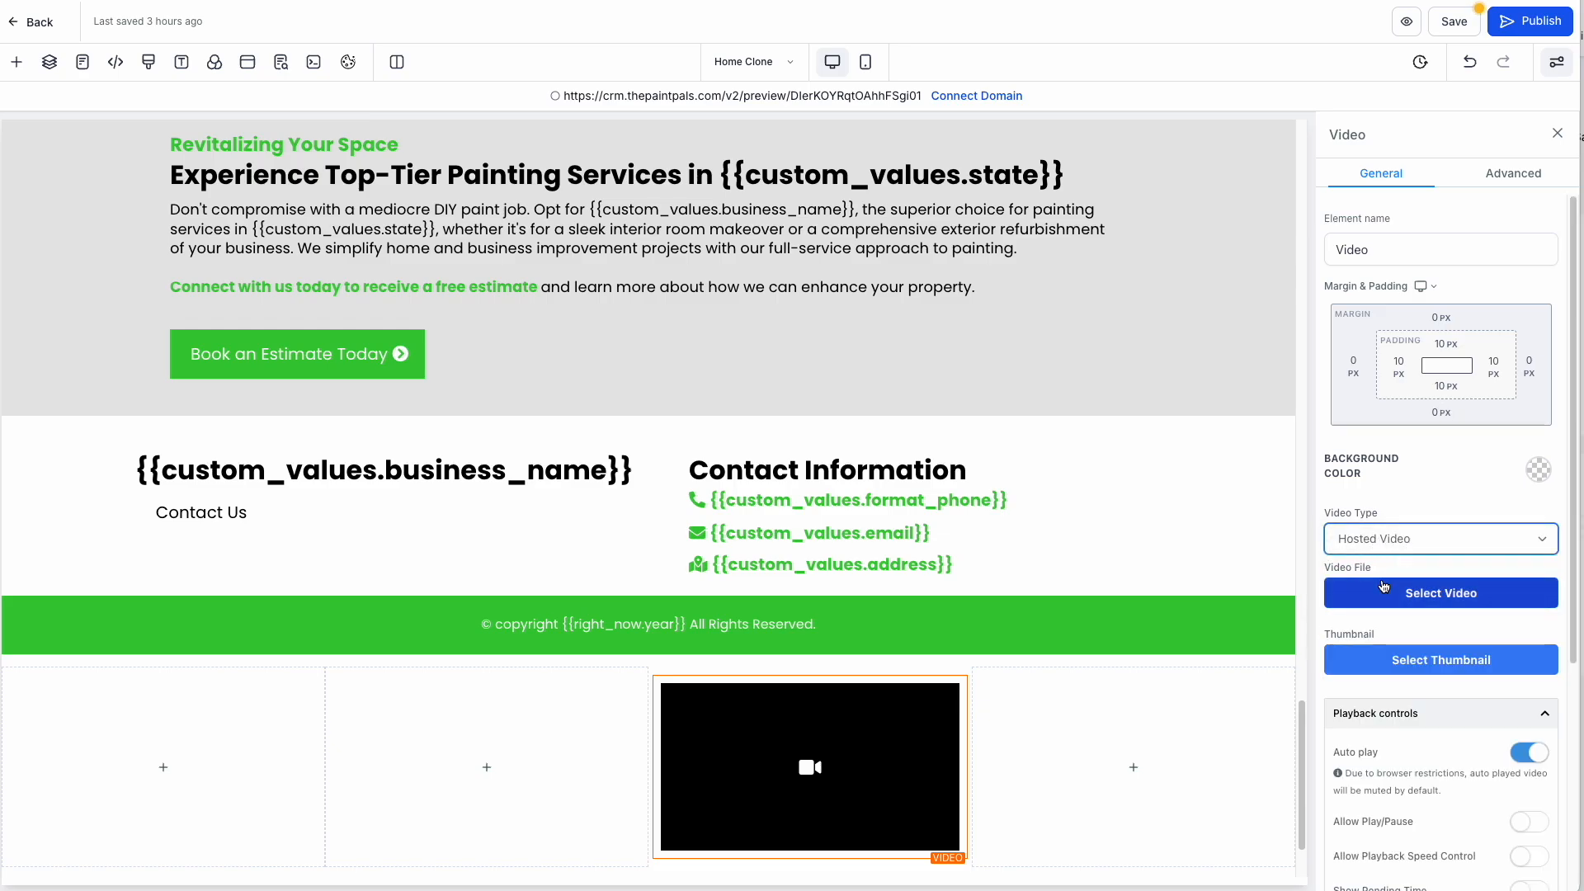
left_click(1383, 586)
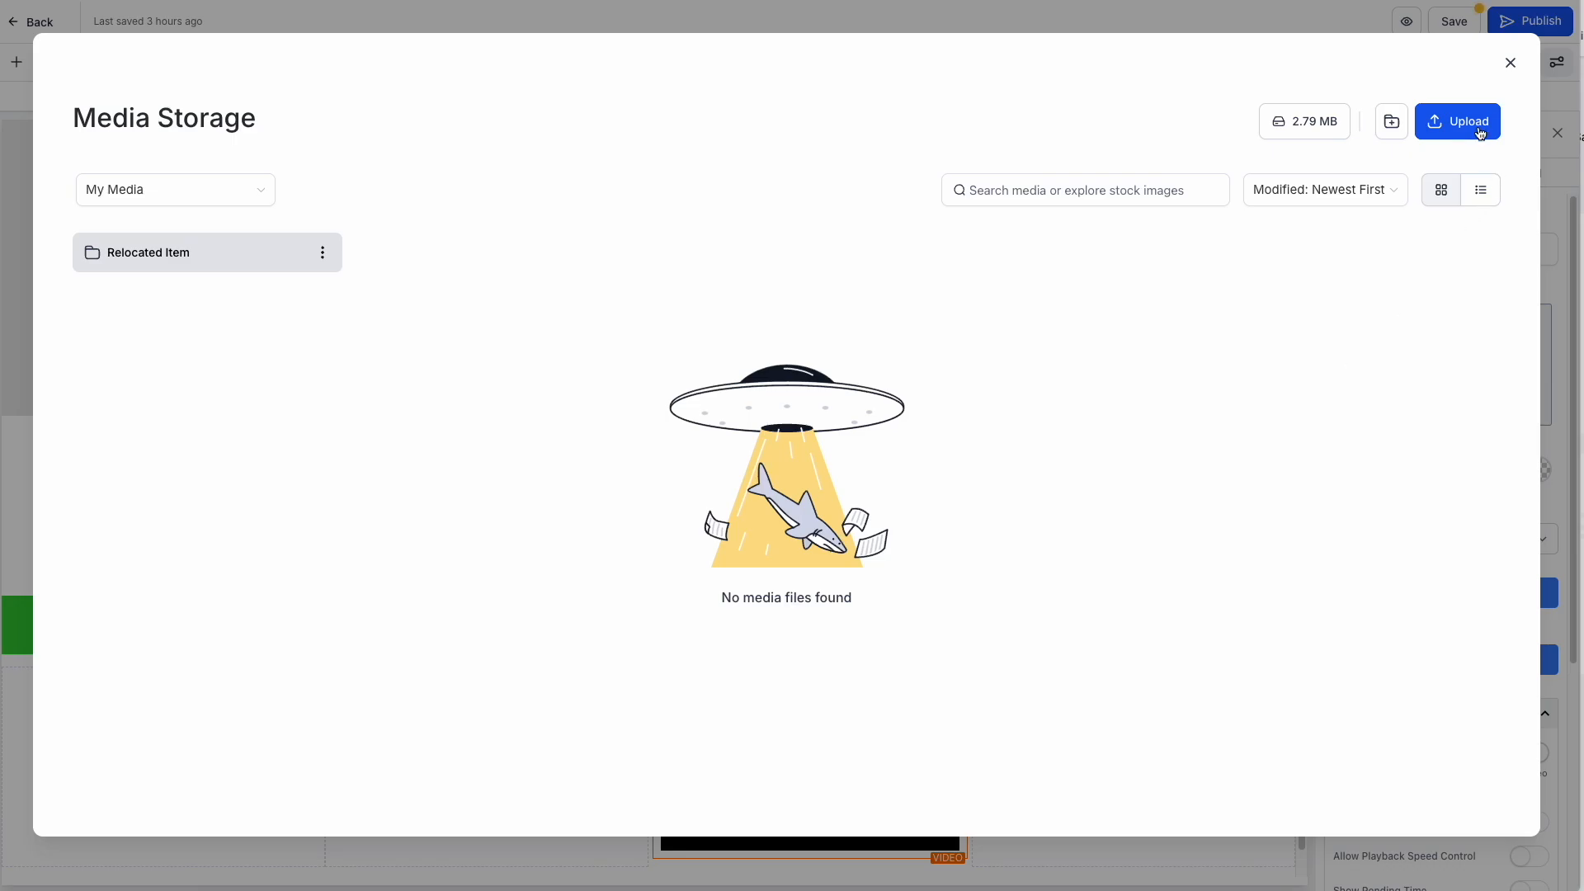
left_click(1511, 63)
left_click(961, 666)
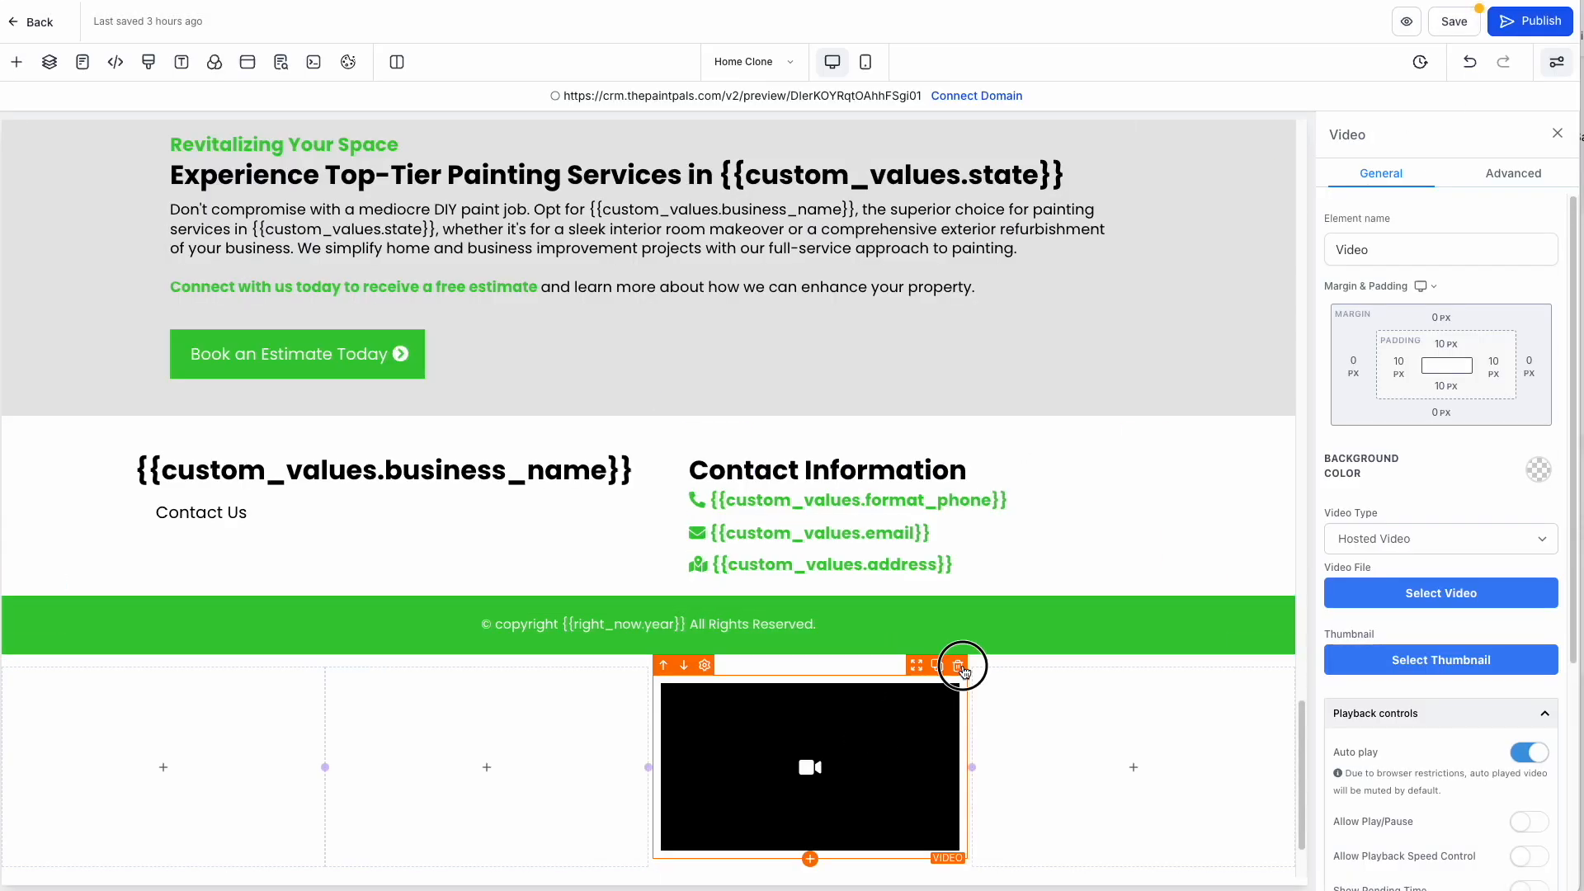
Add an image element to the new row's second column and open the media storage for its image source.
left_click(534, 716)
left_click_drag(289, 419, 601, 831)
scroll(519, 813, "down", 2)
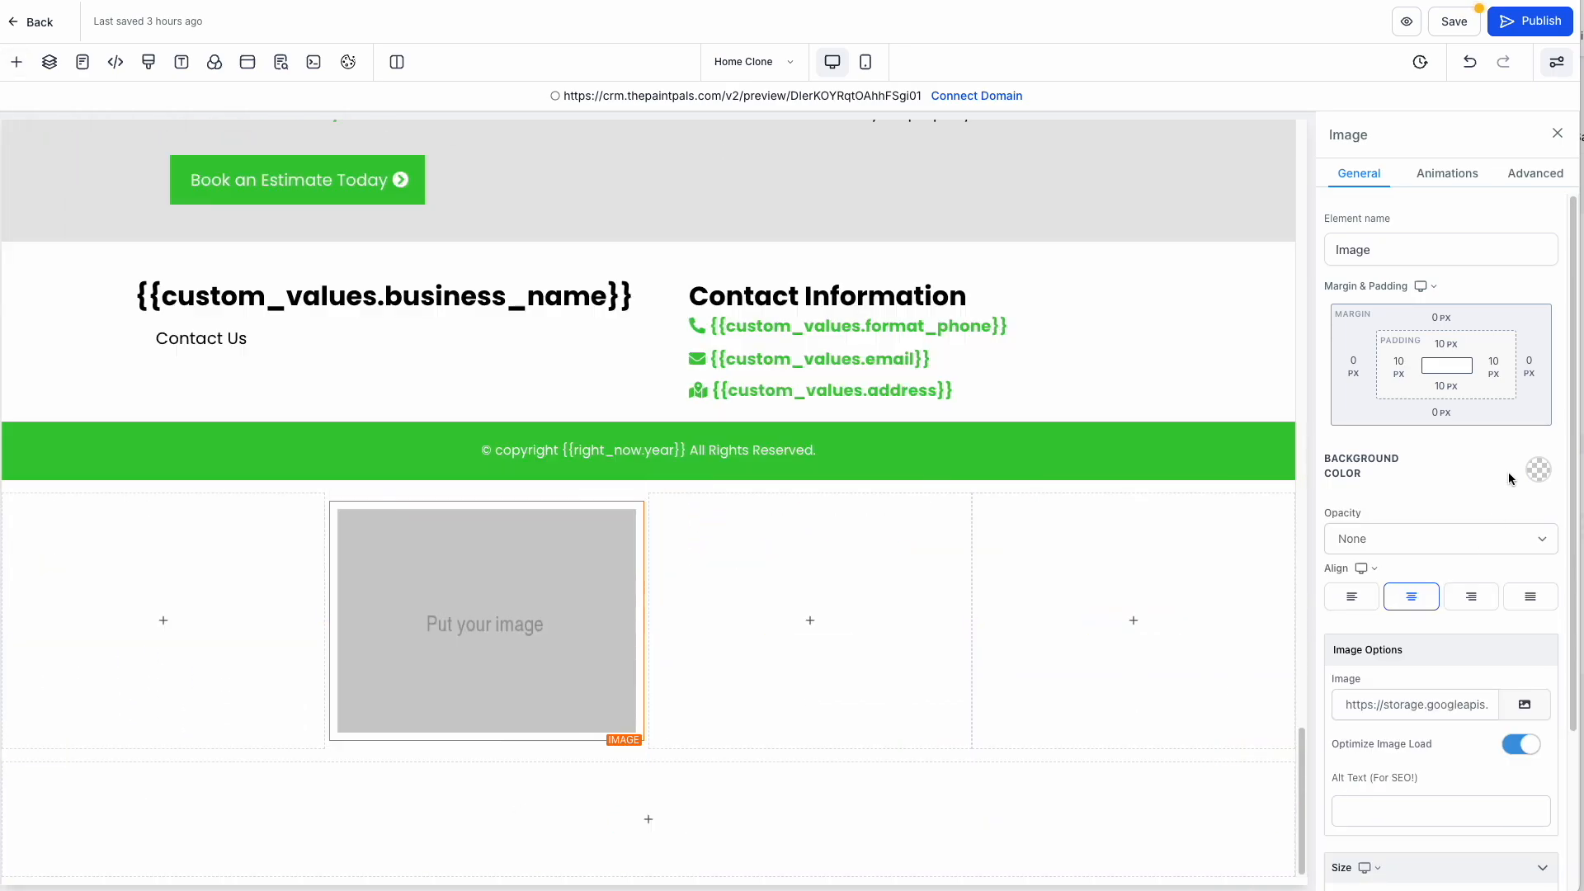
scroll(1403, 445, "down", 3)
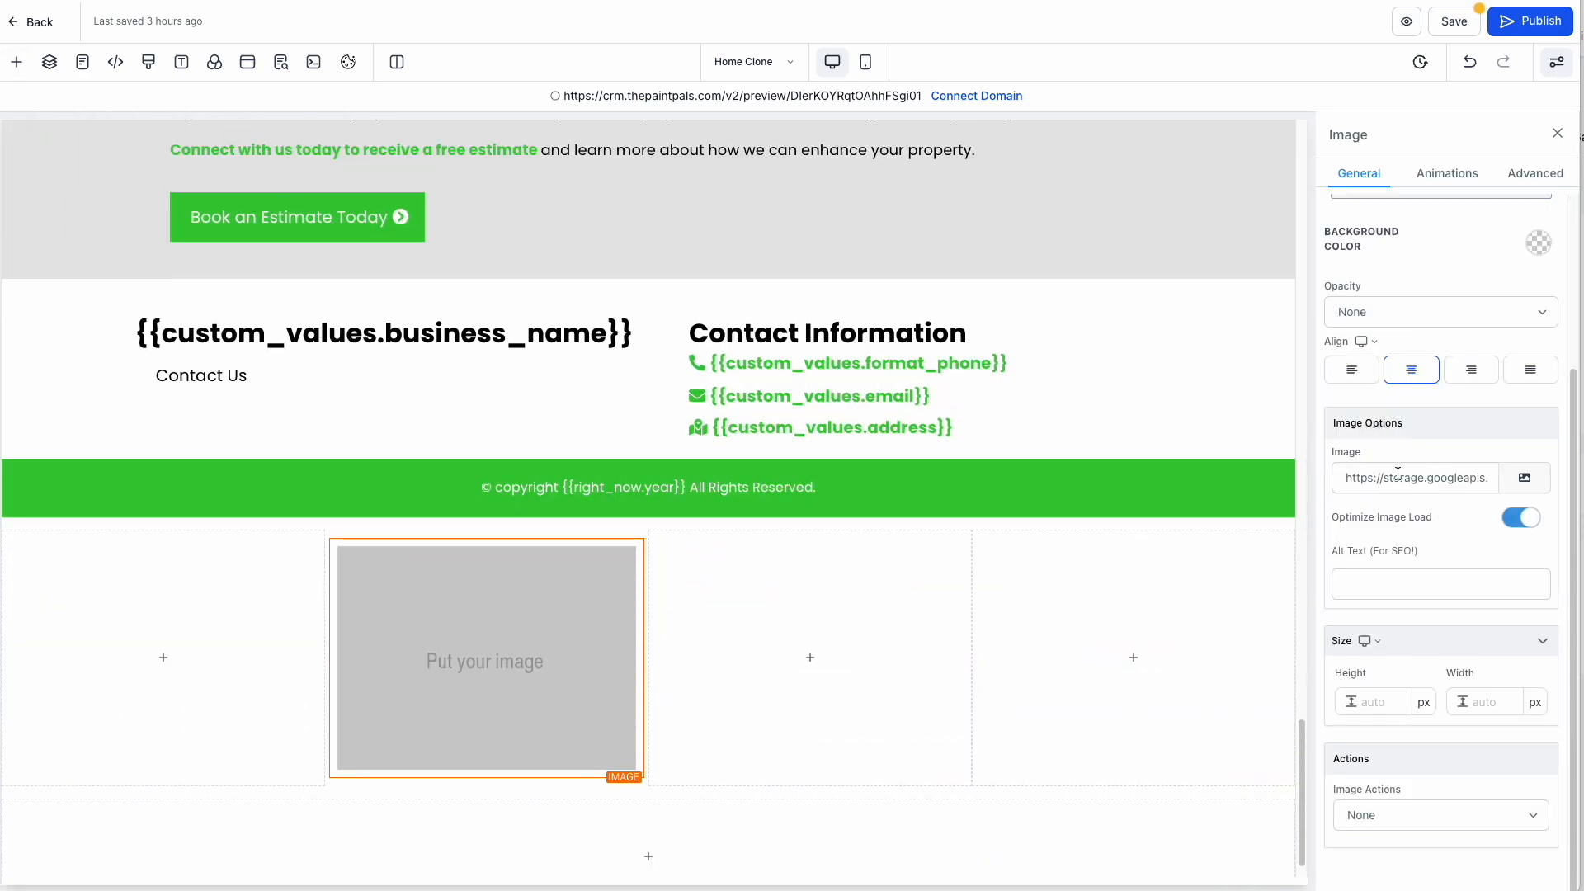
left_click(1525, 478)
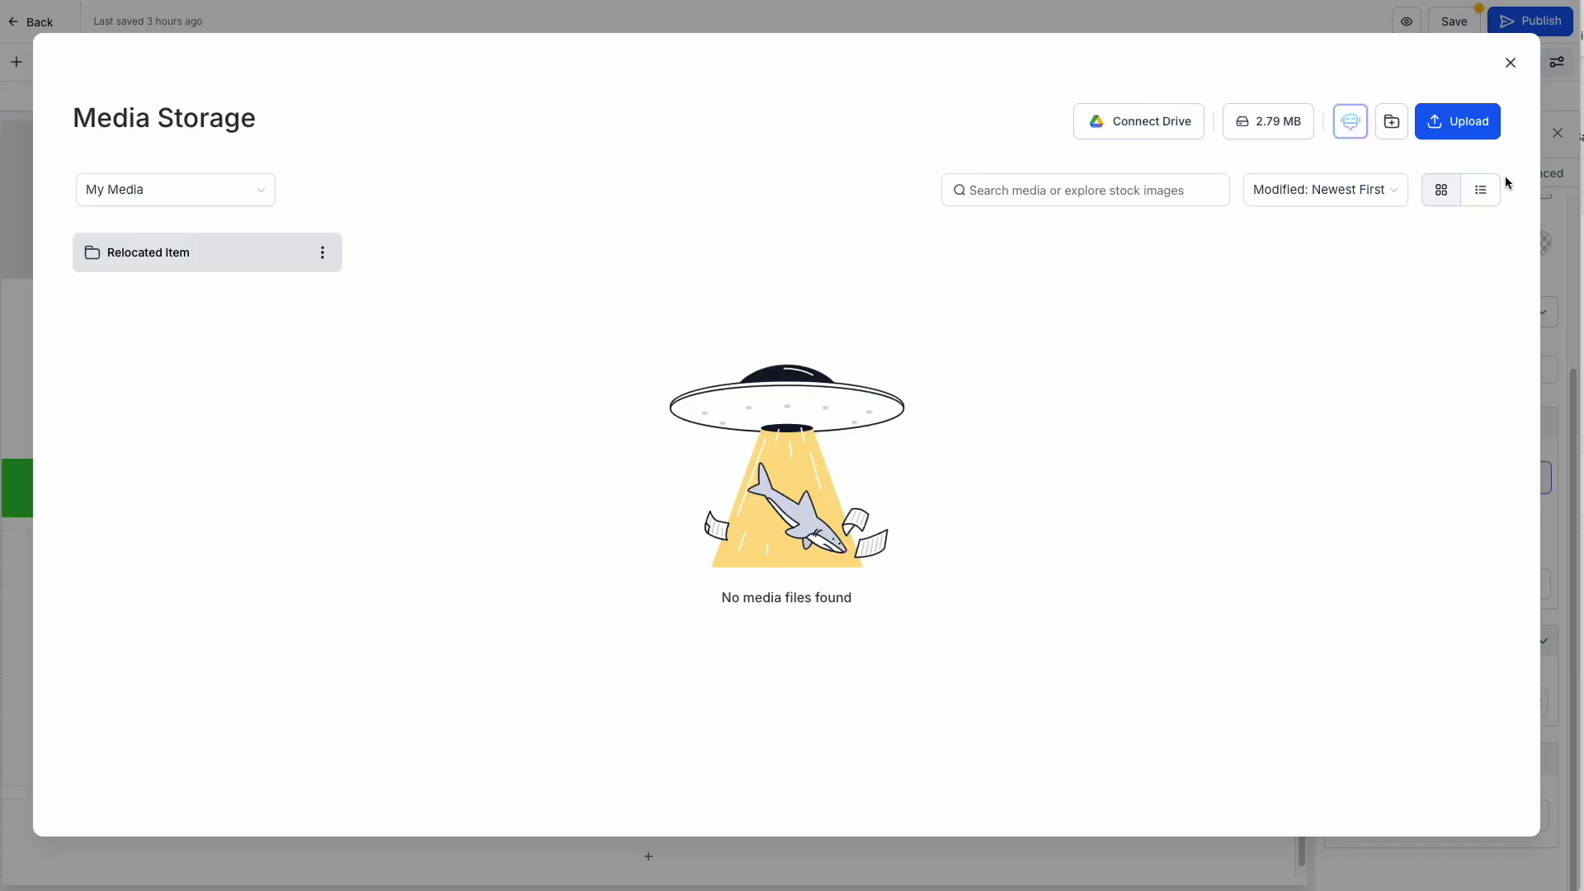
Upload Cover photo.png from the desktop to the media storage and use it as the image element's source.
left_click(1452, 120)
left_click(742, 488)
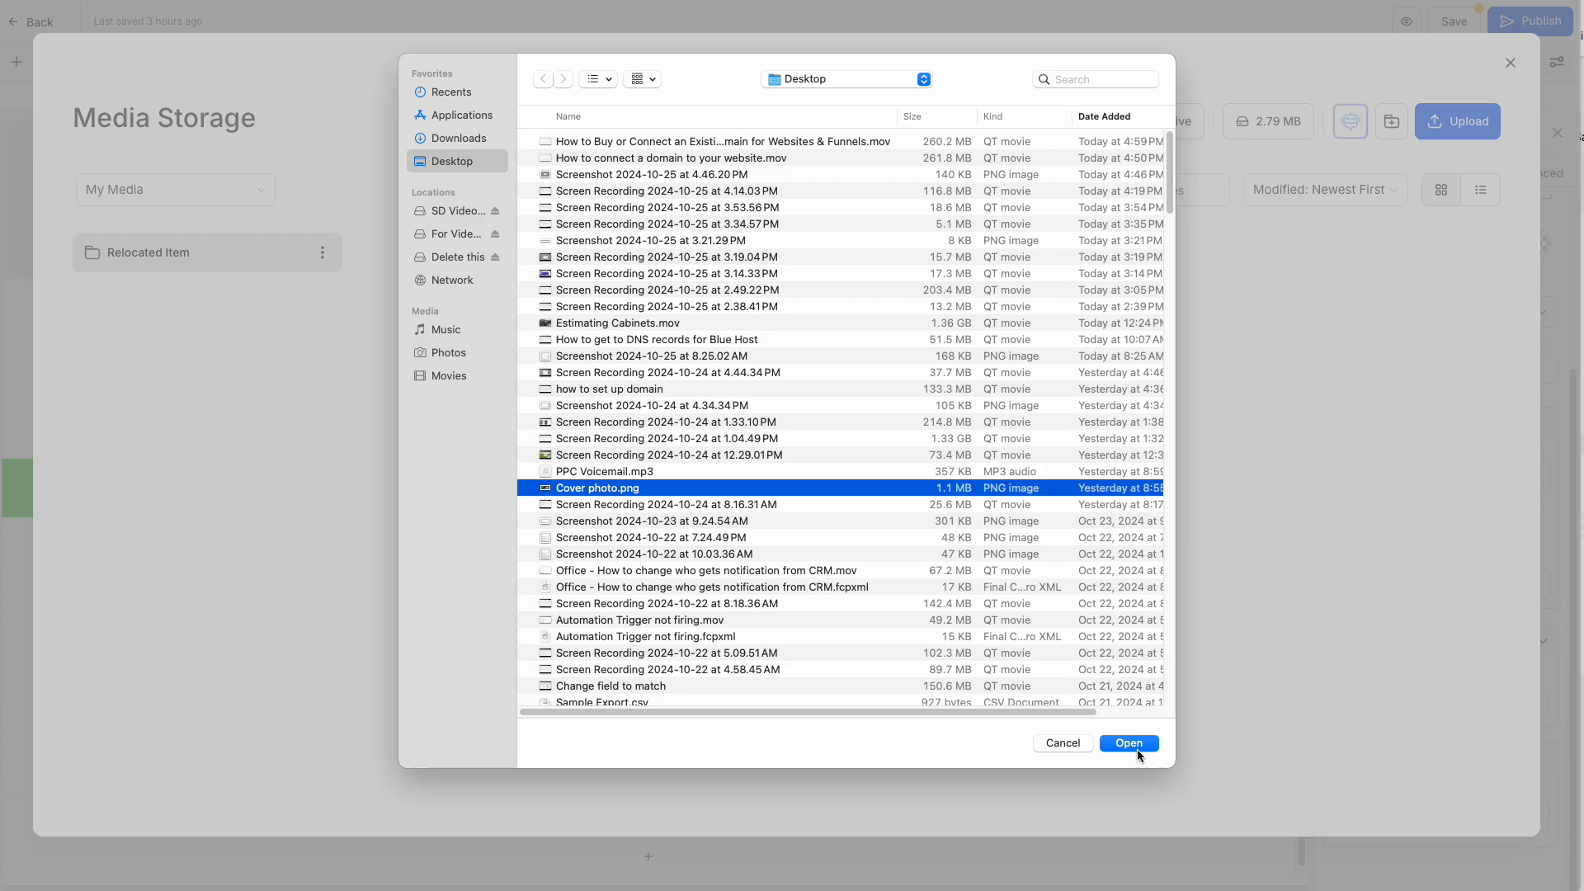
left_click(1128, 742)
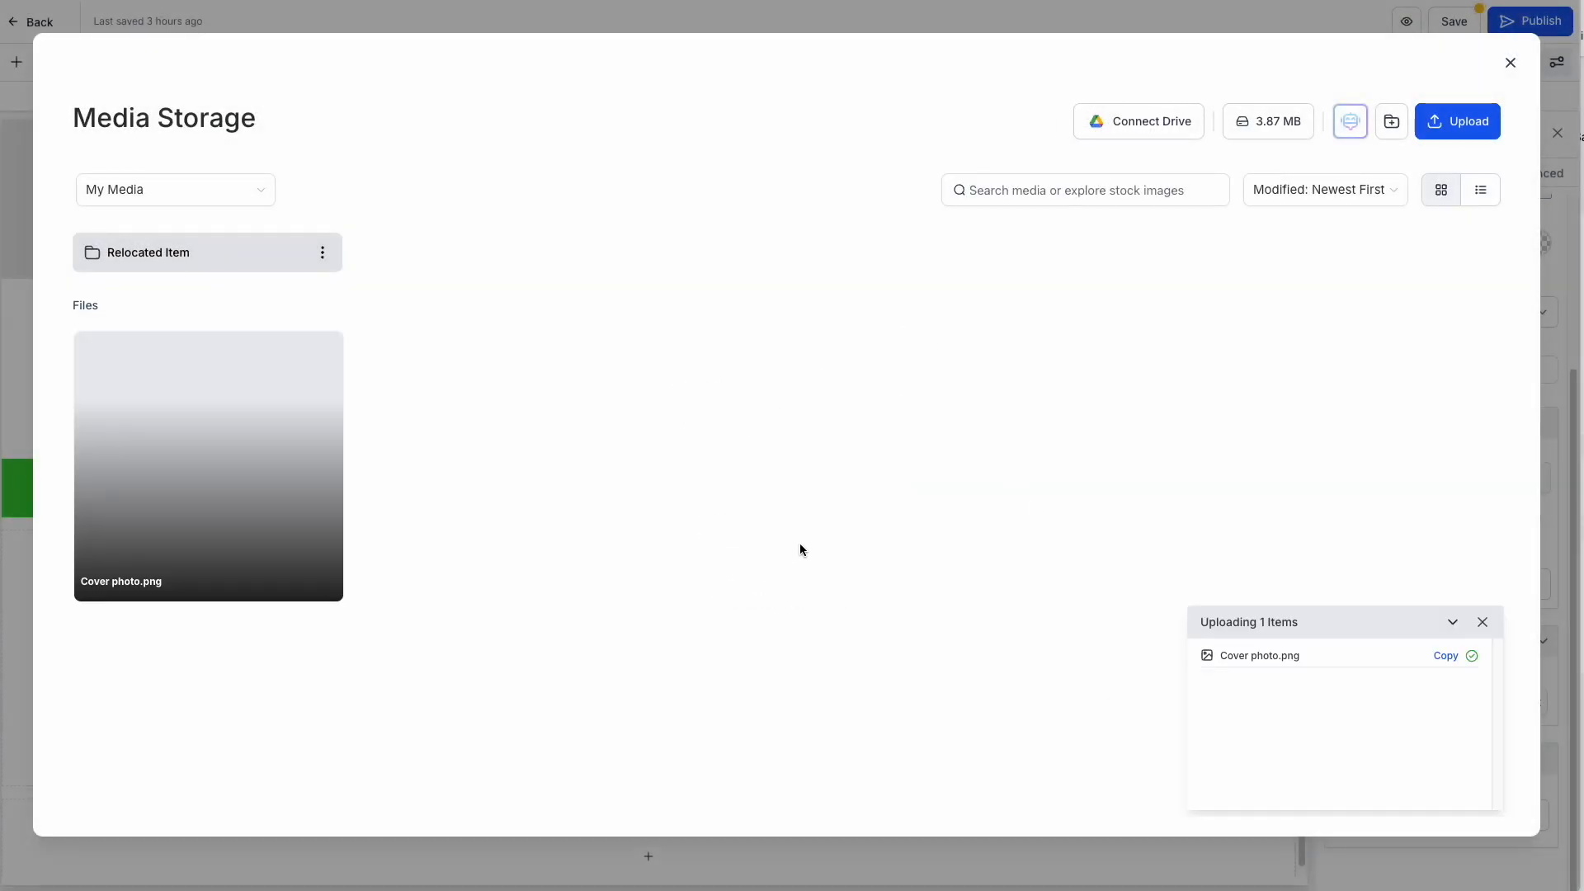
left_click(247, 462)
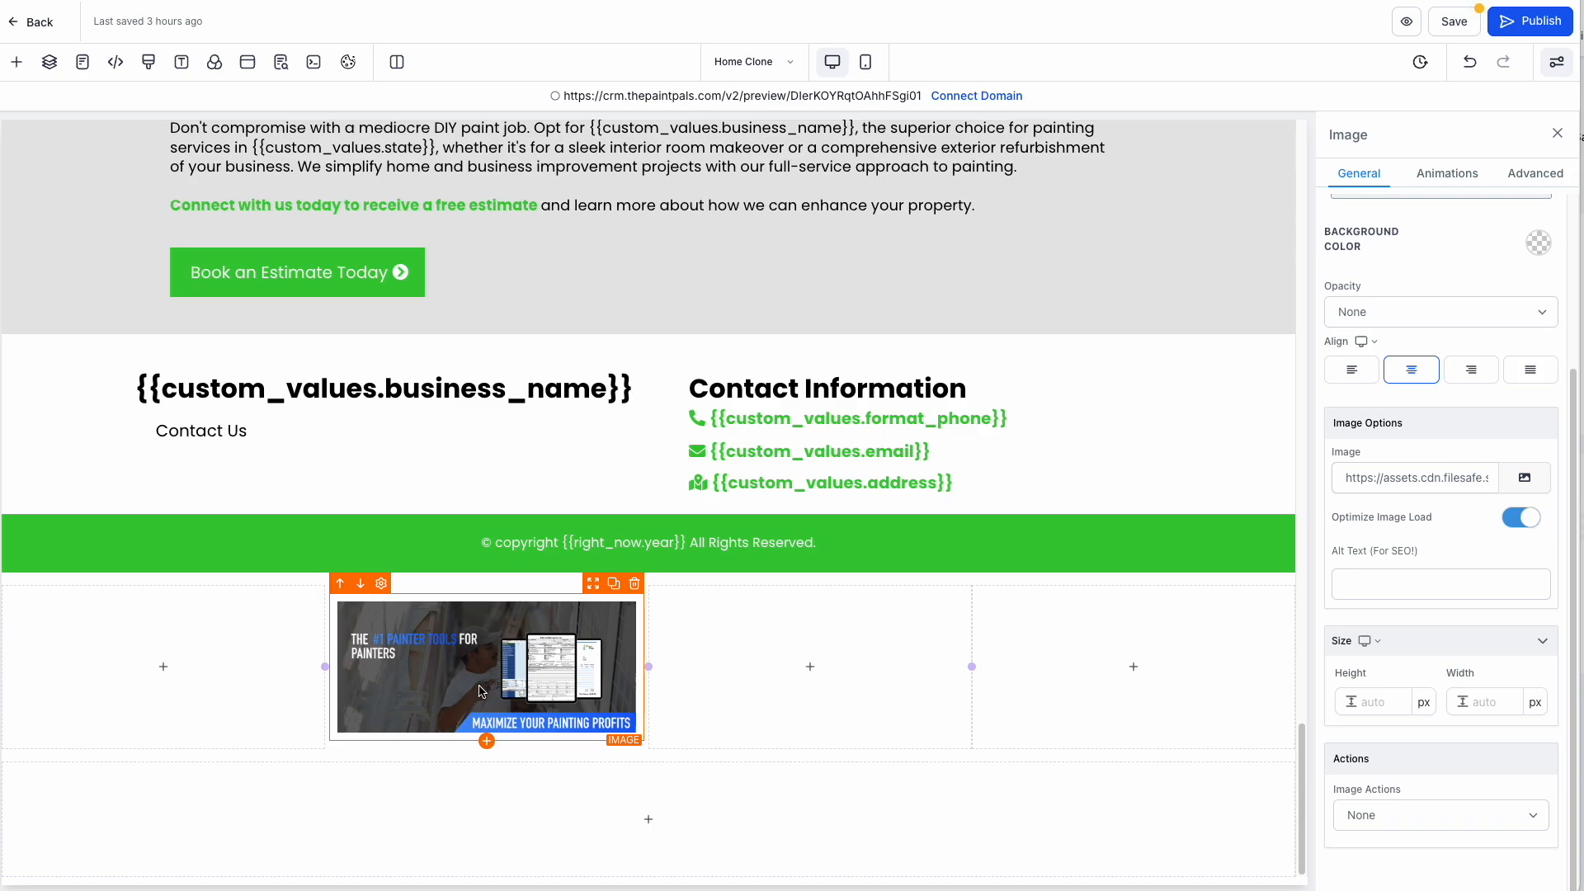
Reopen the media storage from the image element, show All media including the Backgrounds and Textures categories, and close it.
left_click(1524, 478)
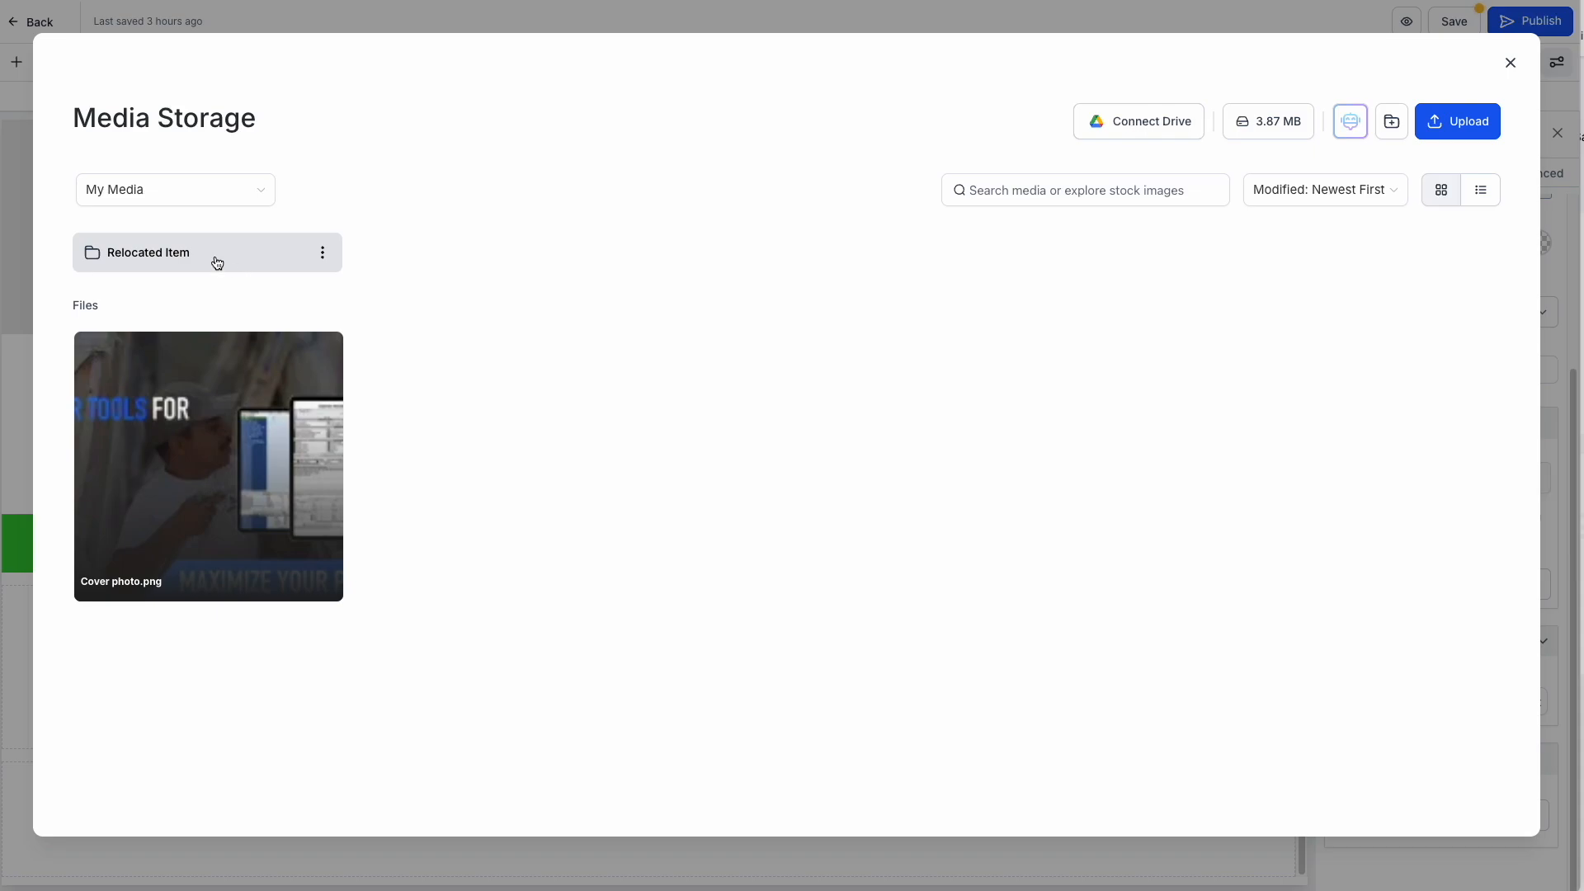
left_click(232, 197)
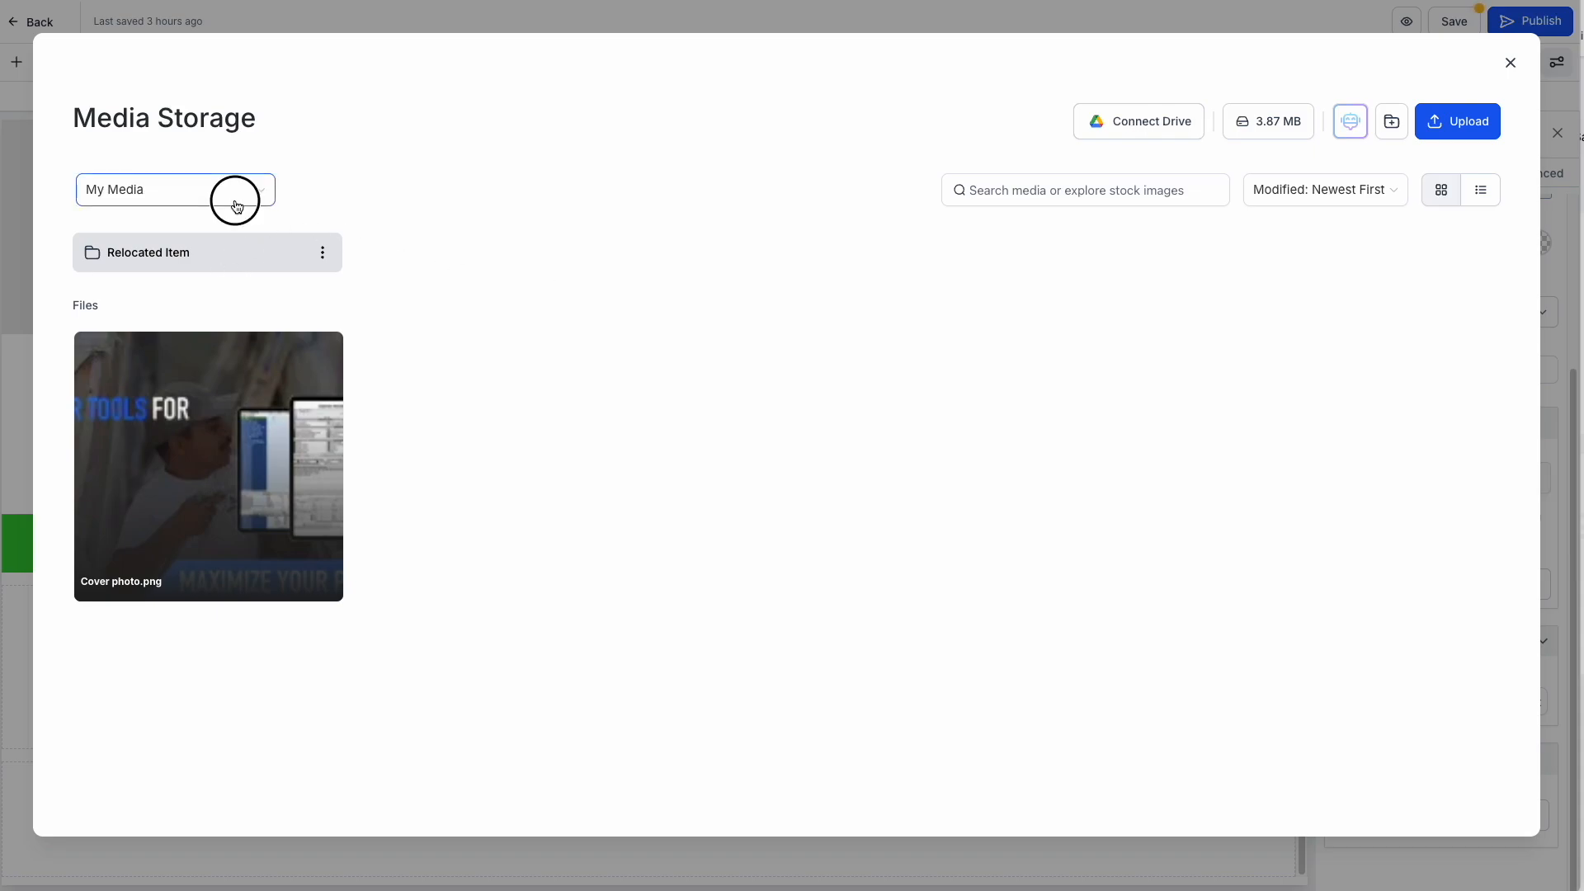
left_click(466, 400)
left_click(485, 396)
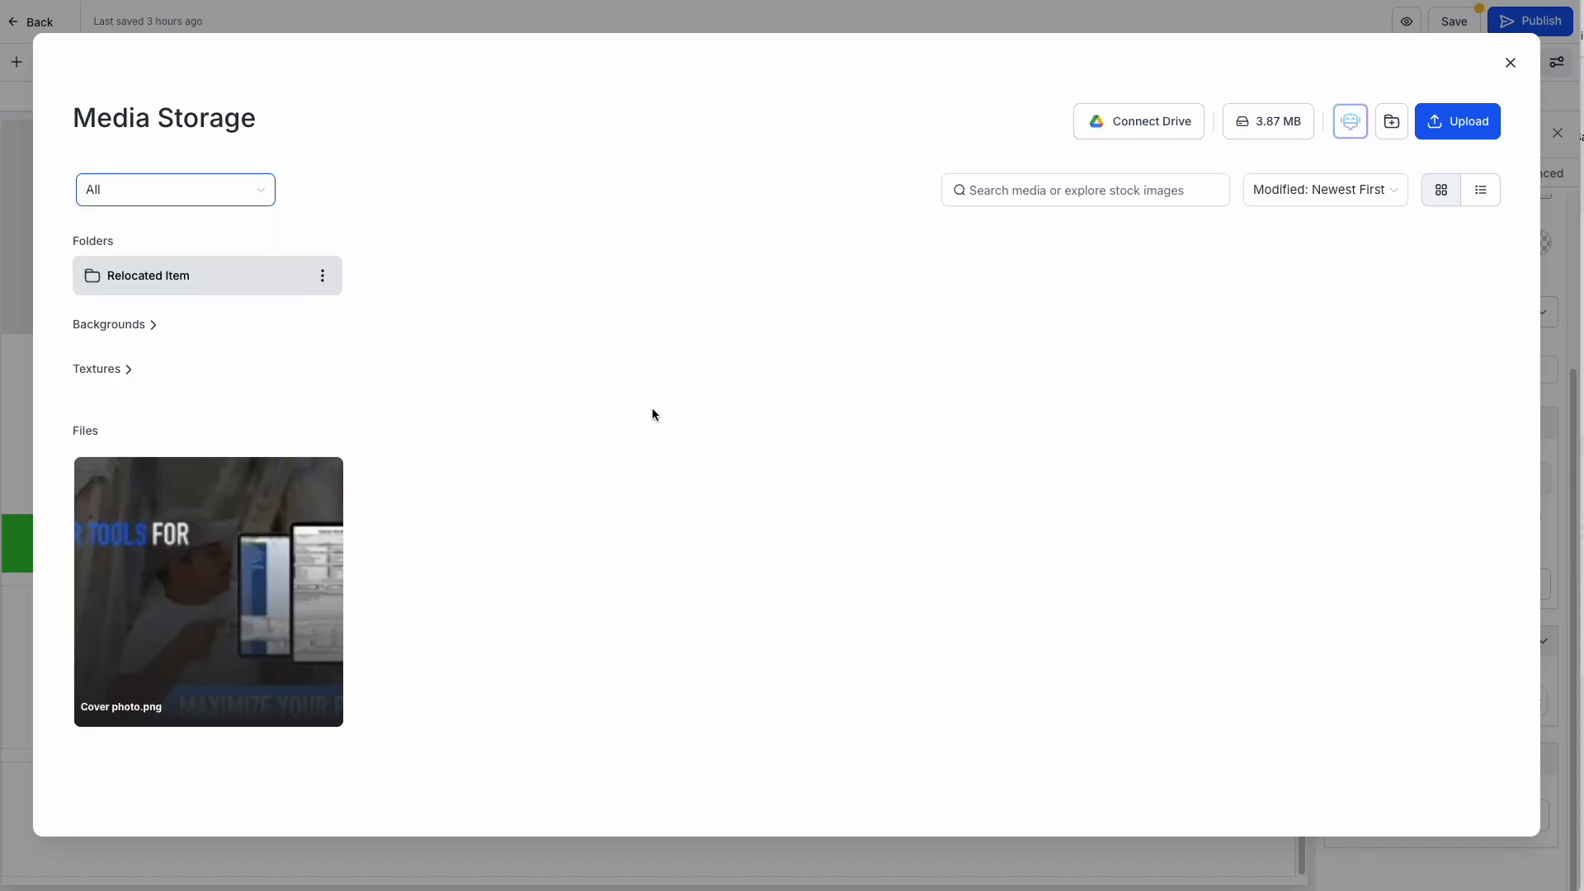
left_click(1510, 62)
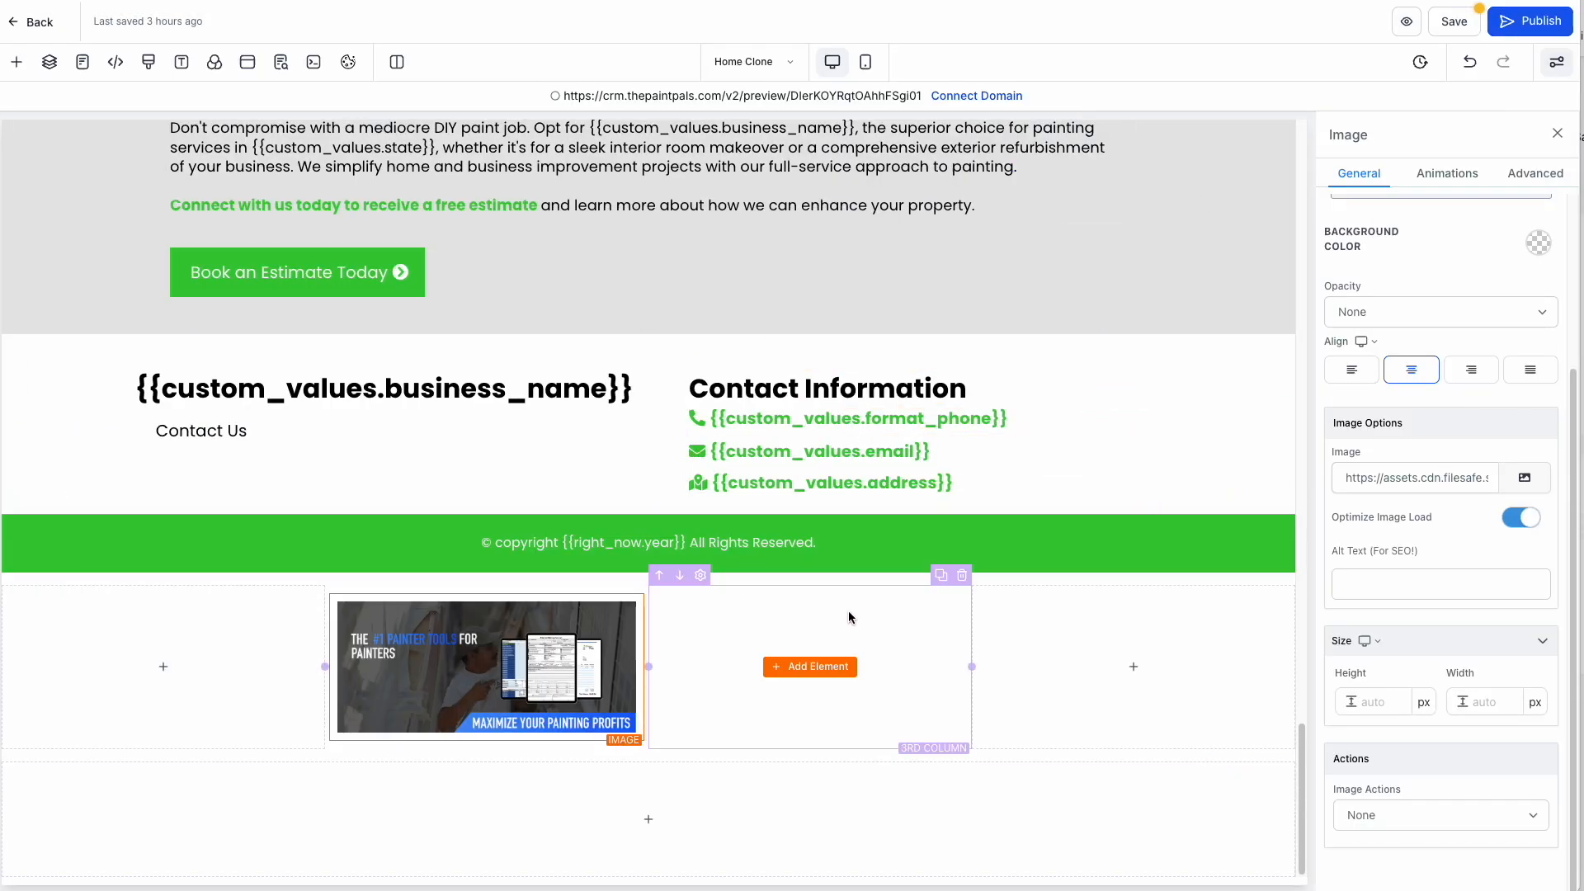
Add the green prebuilt Team section titled "OUR TEAM" below the last row of the page.
scroll(850, 615, "up", 8)
scroll(1044, 463, "down", 5)
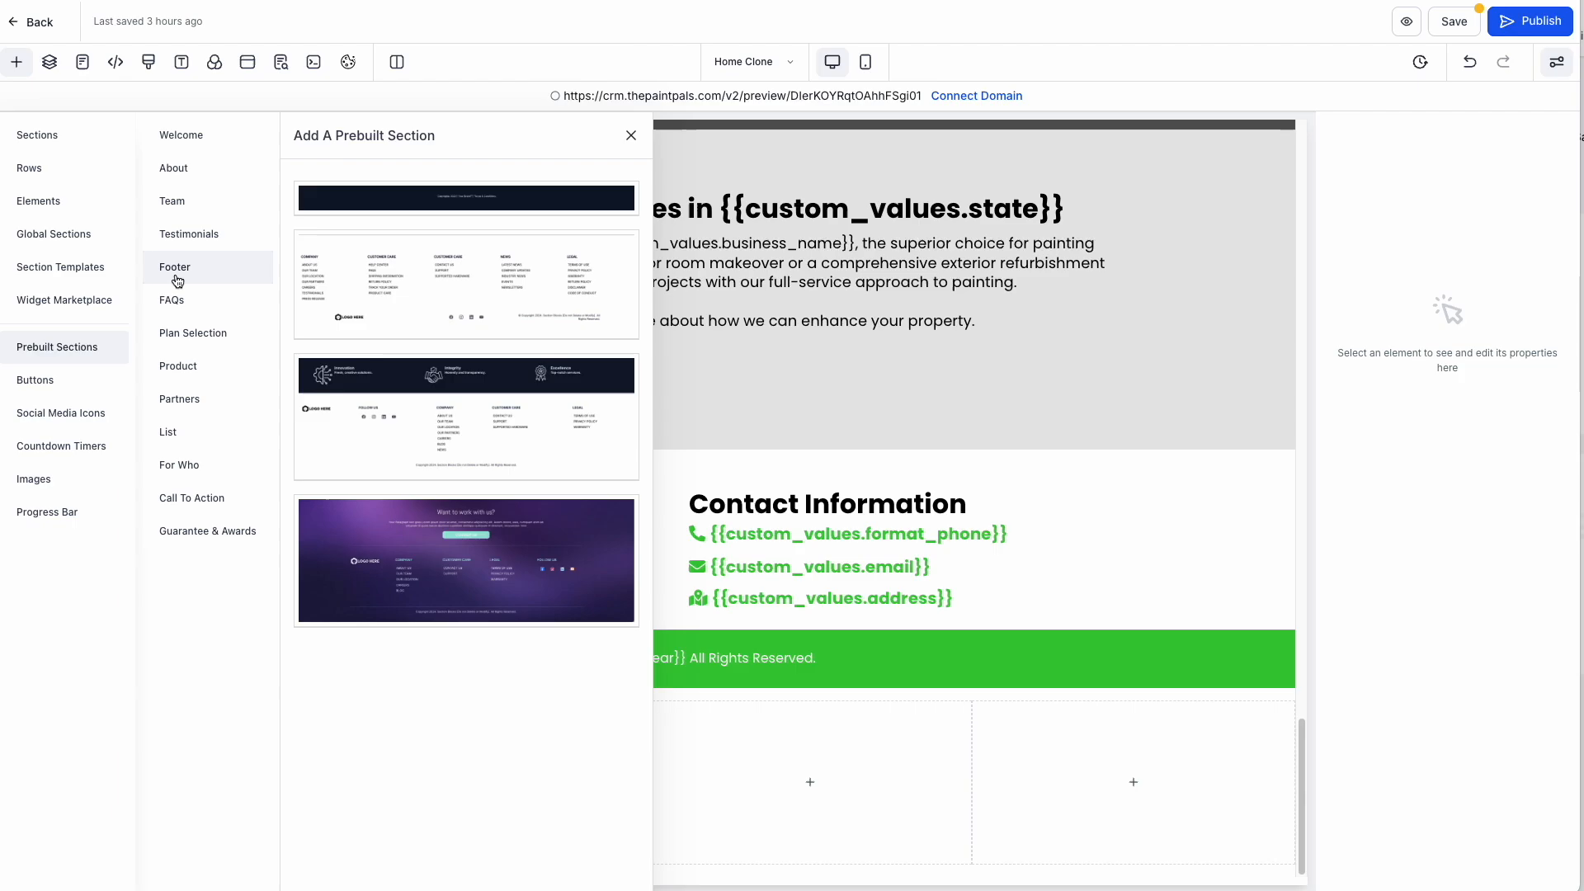
left_click(172, 201)
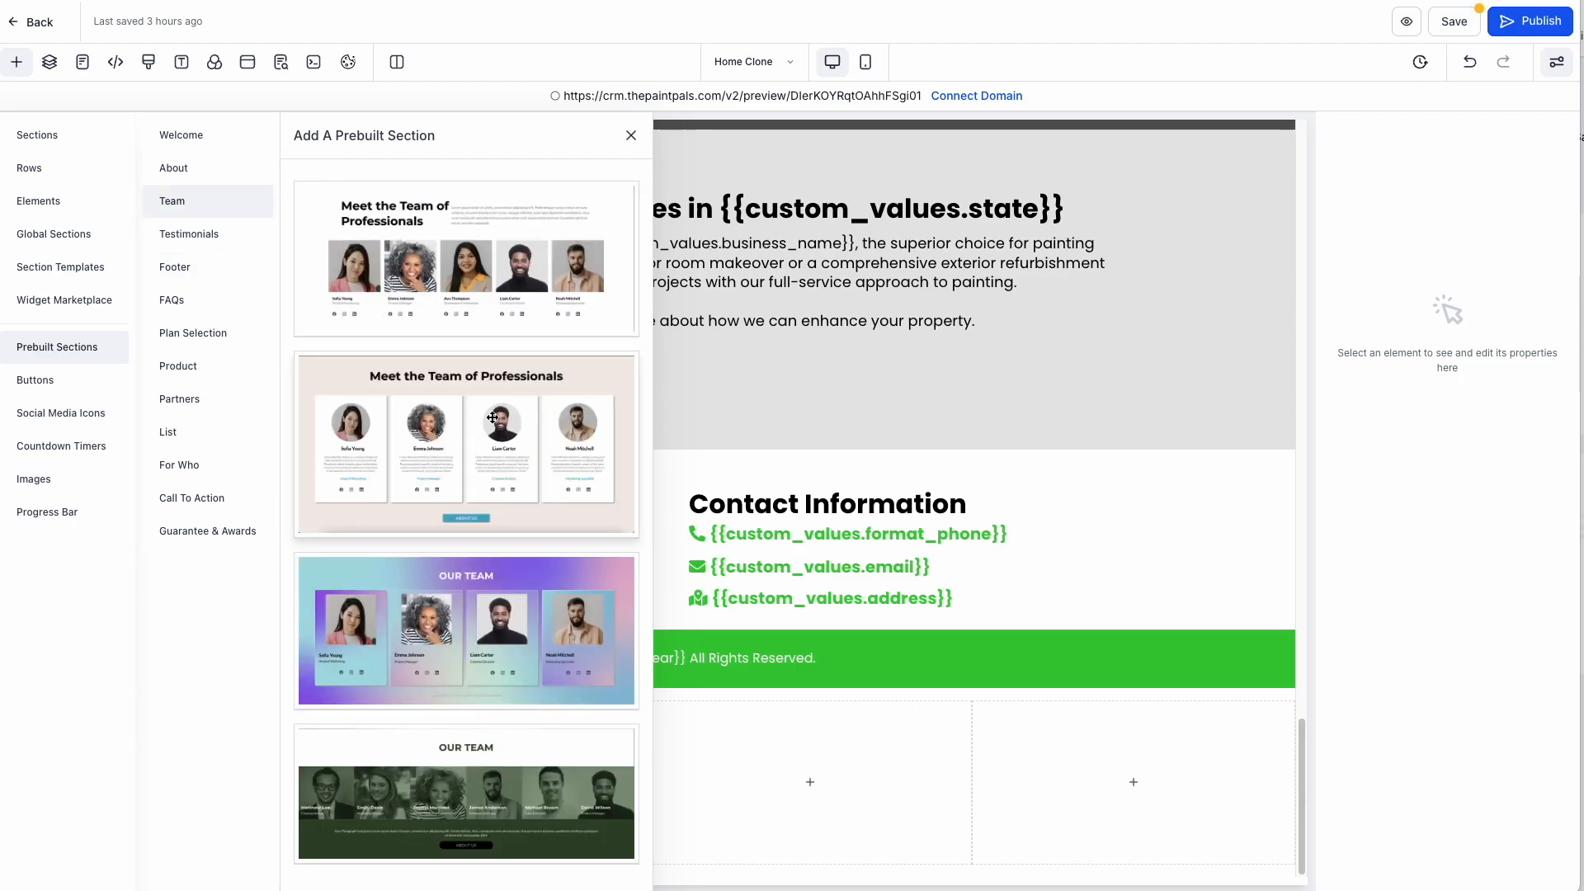
left_click_drag(466, 792, 813, 825)
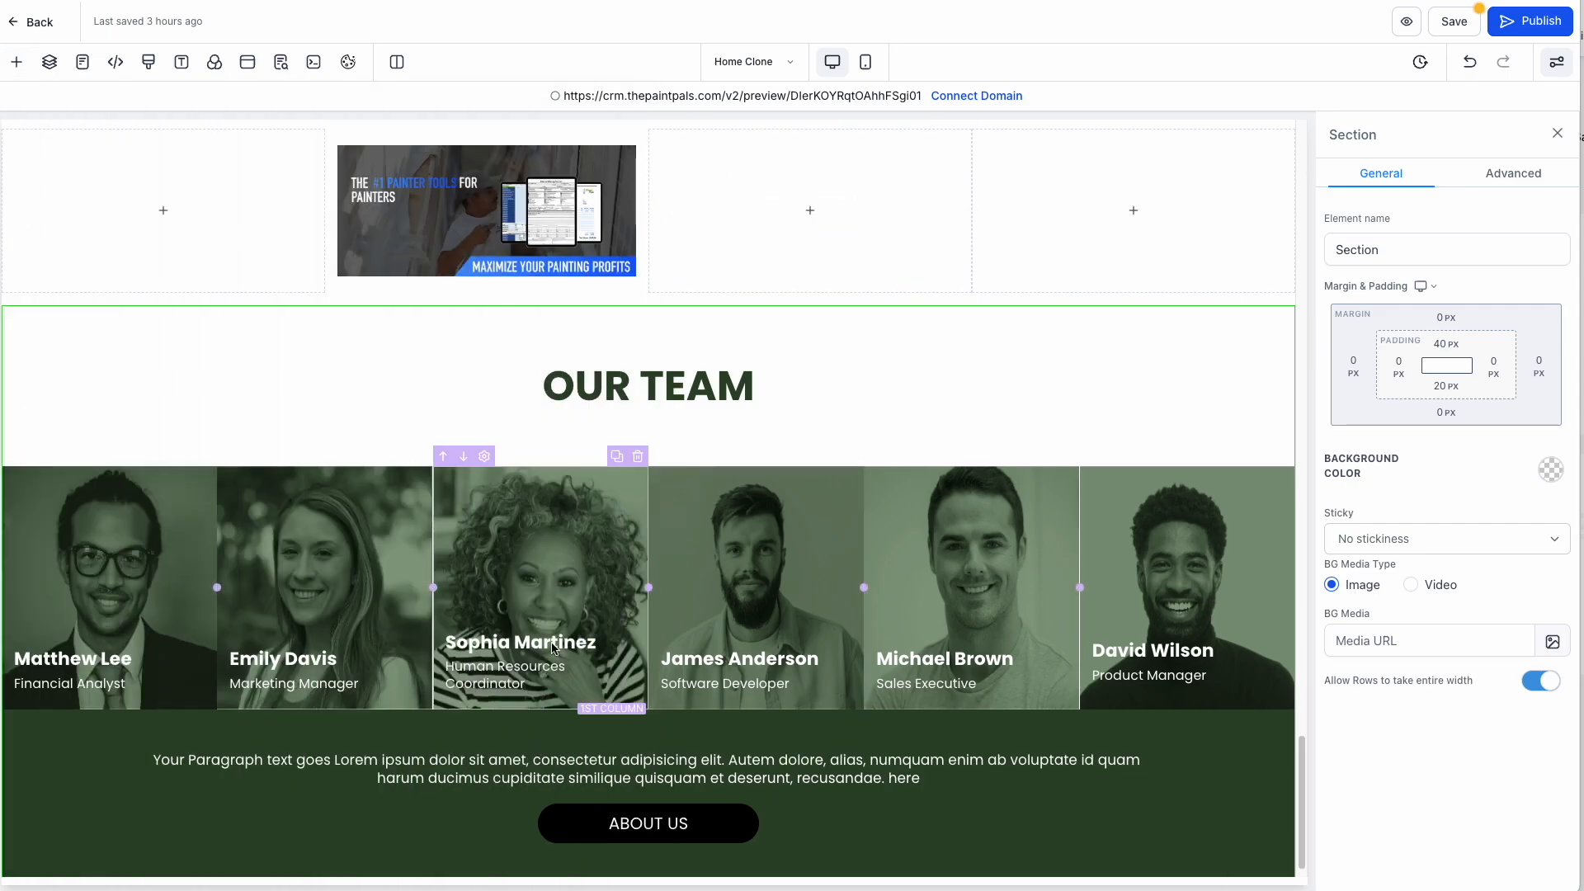
Check the first team member column's background image source in the media storage and open the second member's name for editing.
left_click(125, 600)
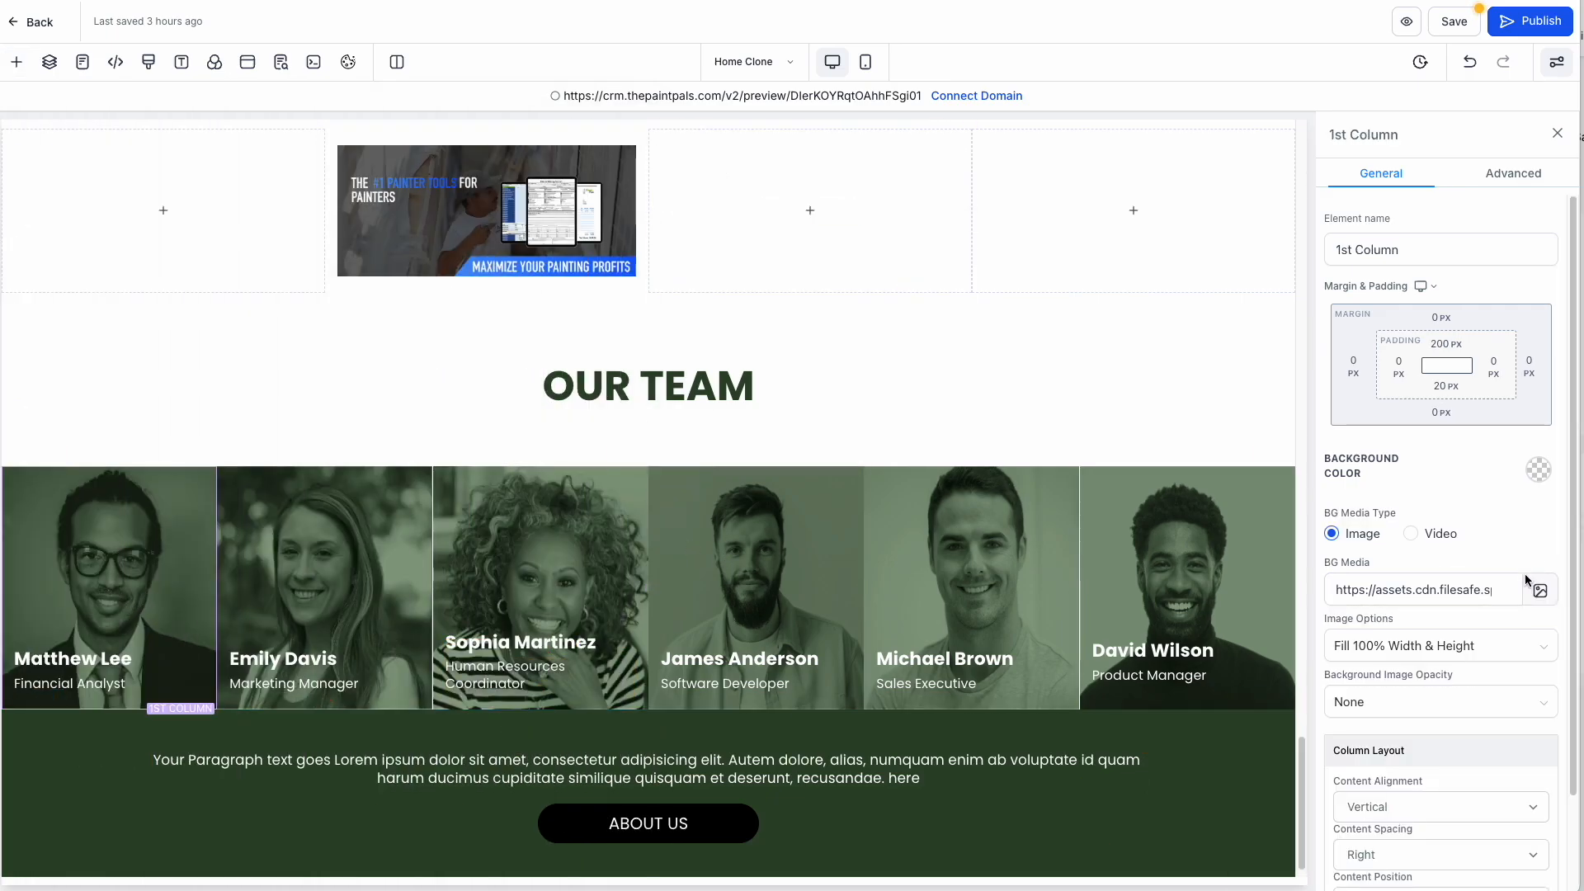
left_click(1539, 590)
left_click(1510, 64)
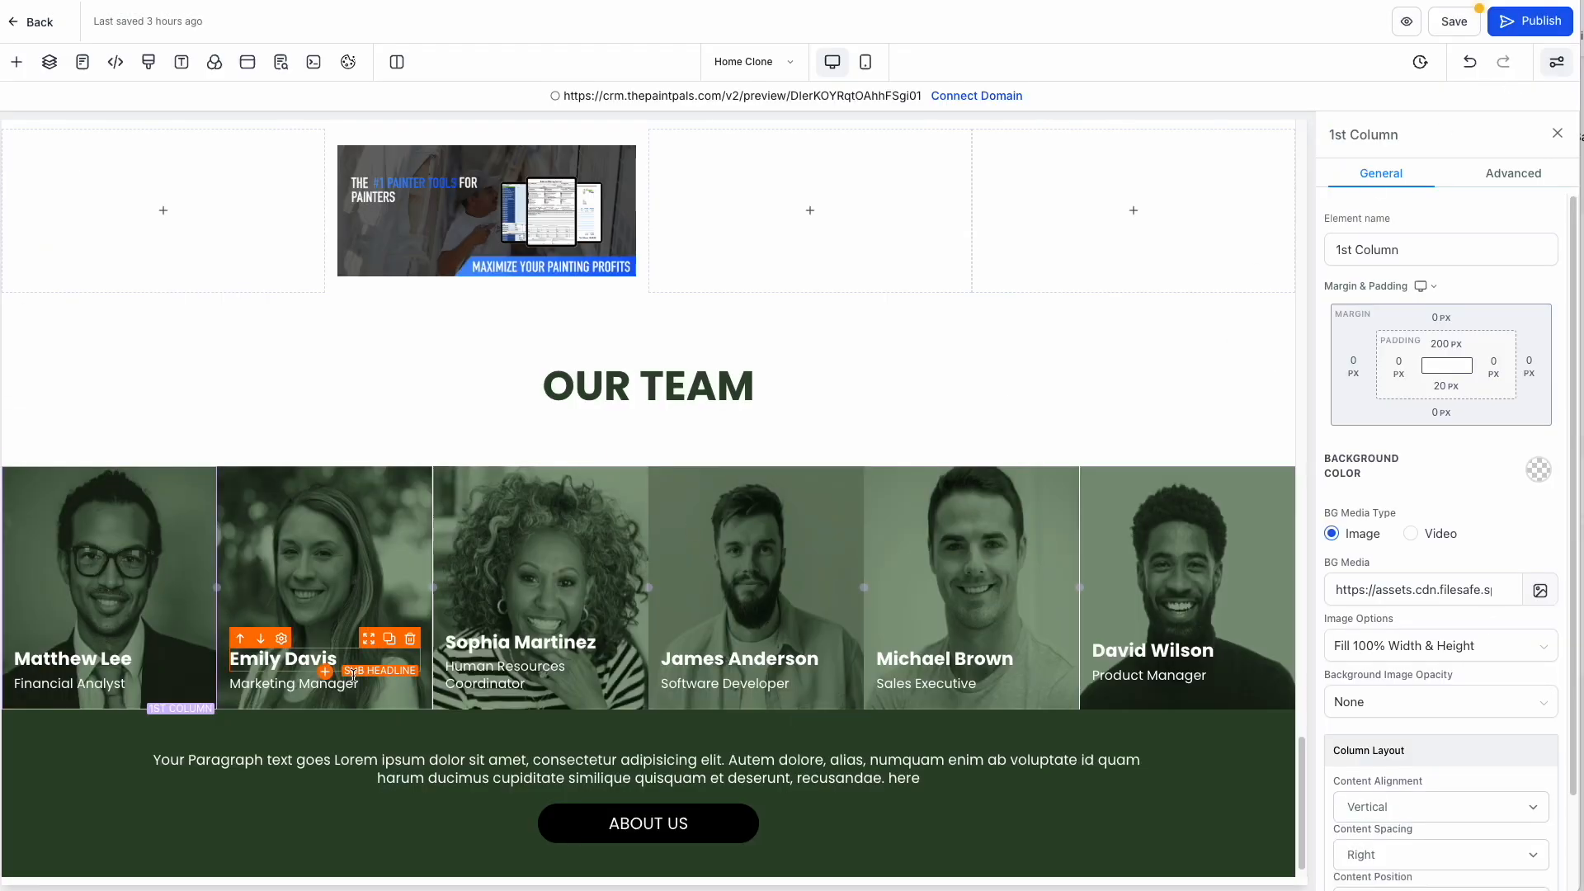
double_click(256, 658)
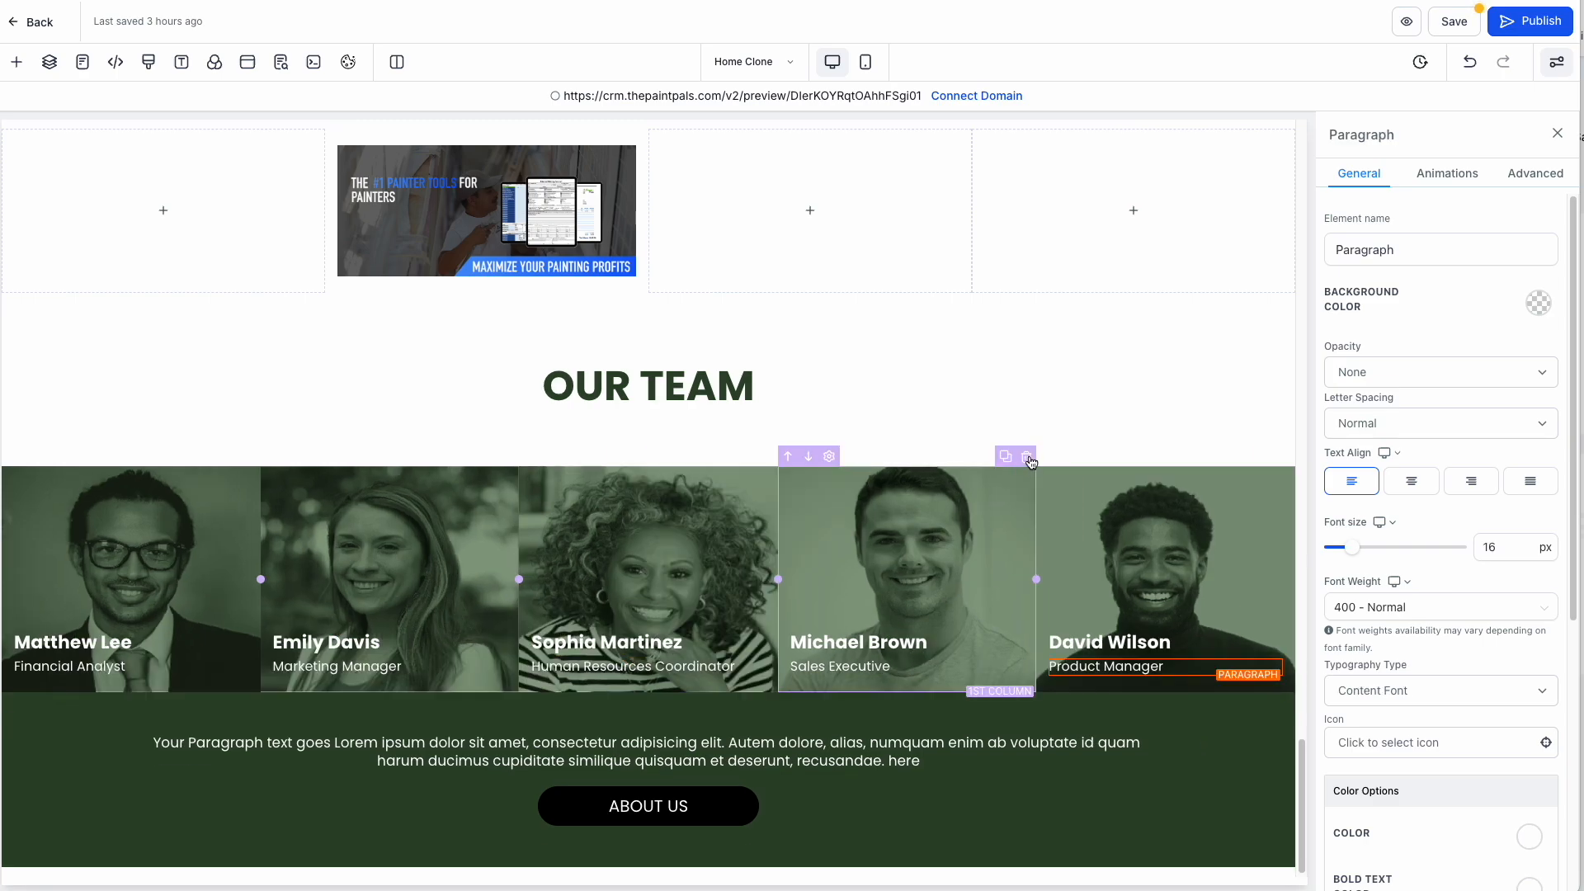
Delete surplus team member columns, and remove the added team section and the four-column image row below the footer.
left_click(1028, 458)
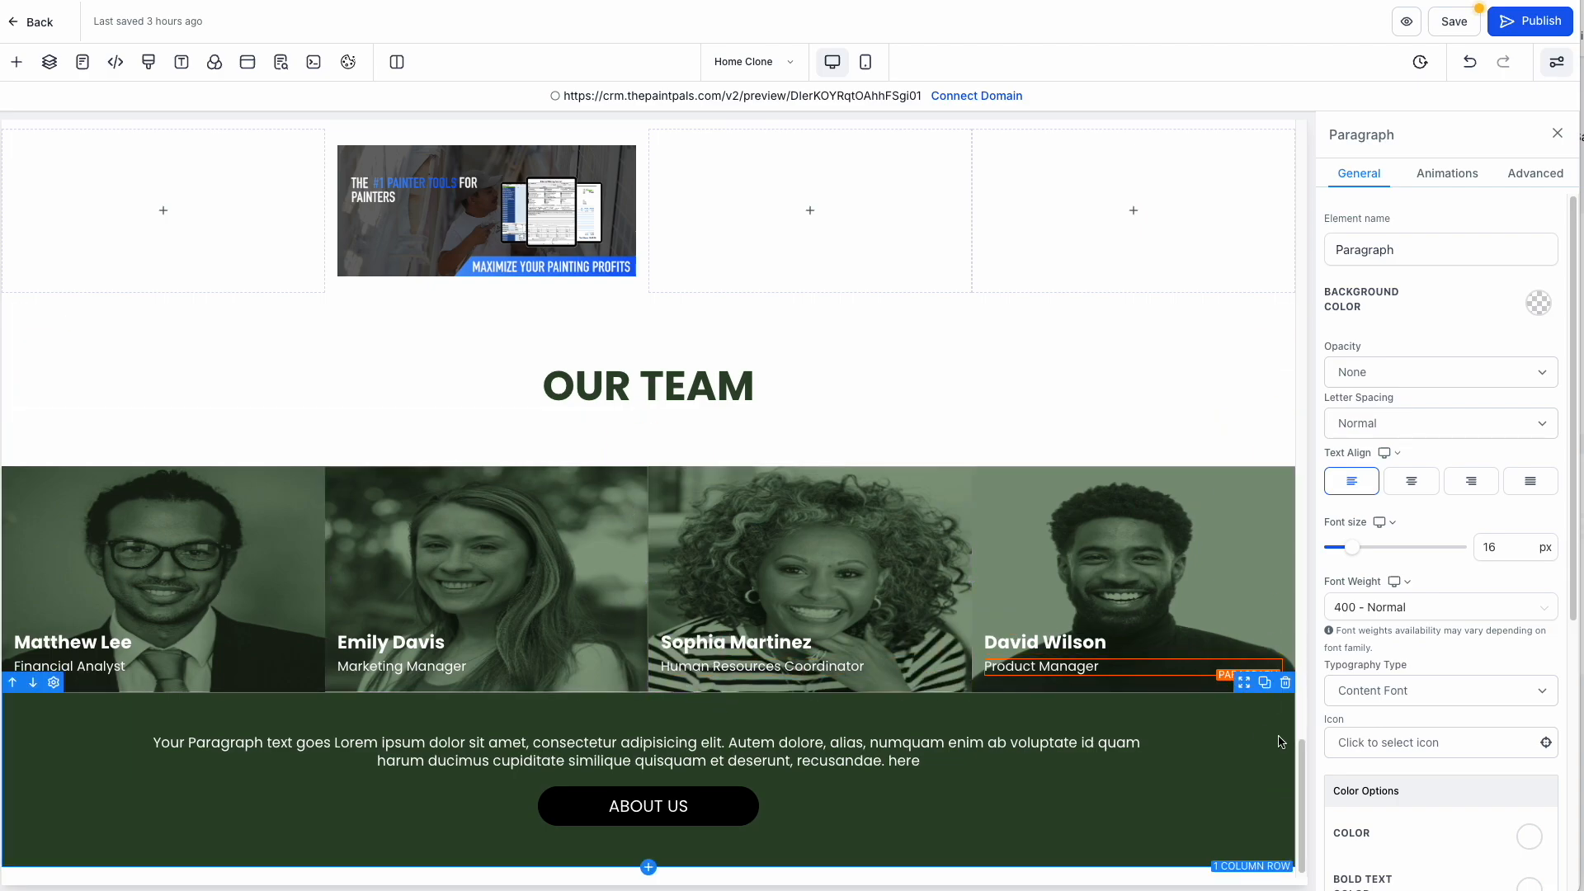
scroll(1289, 693, "up", 2)
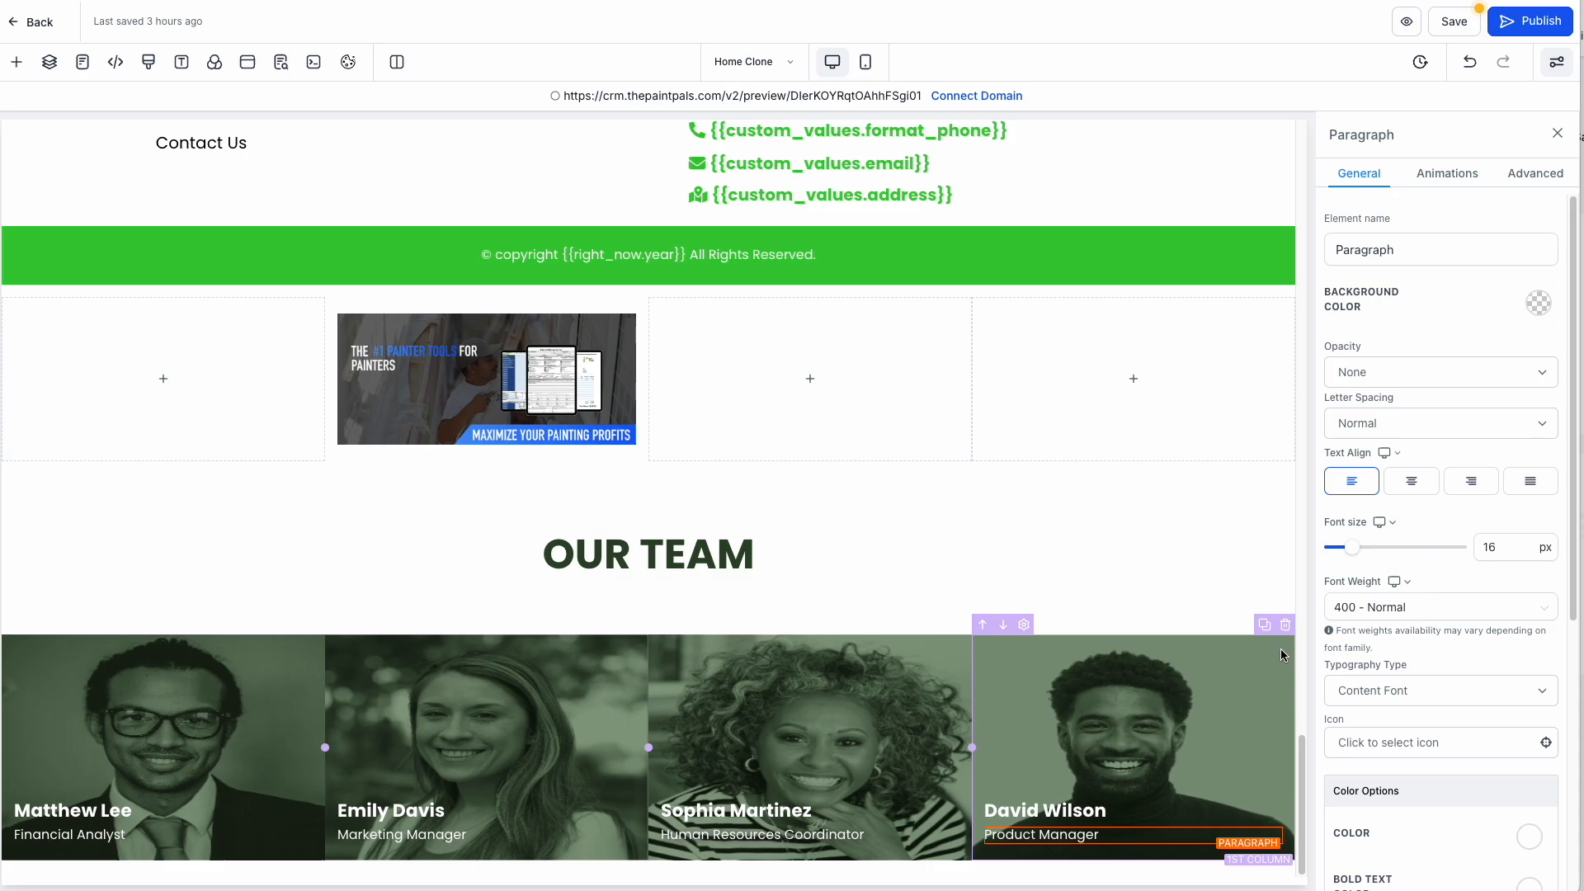
left_click(1285, 631)
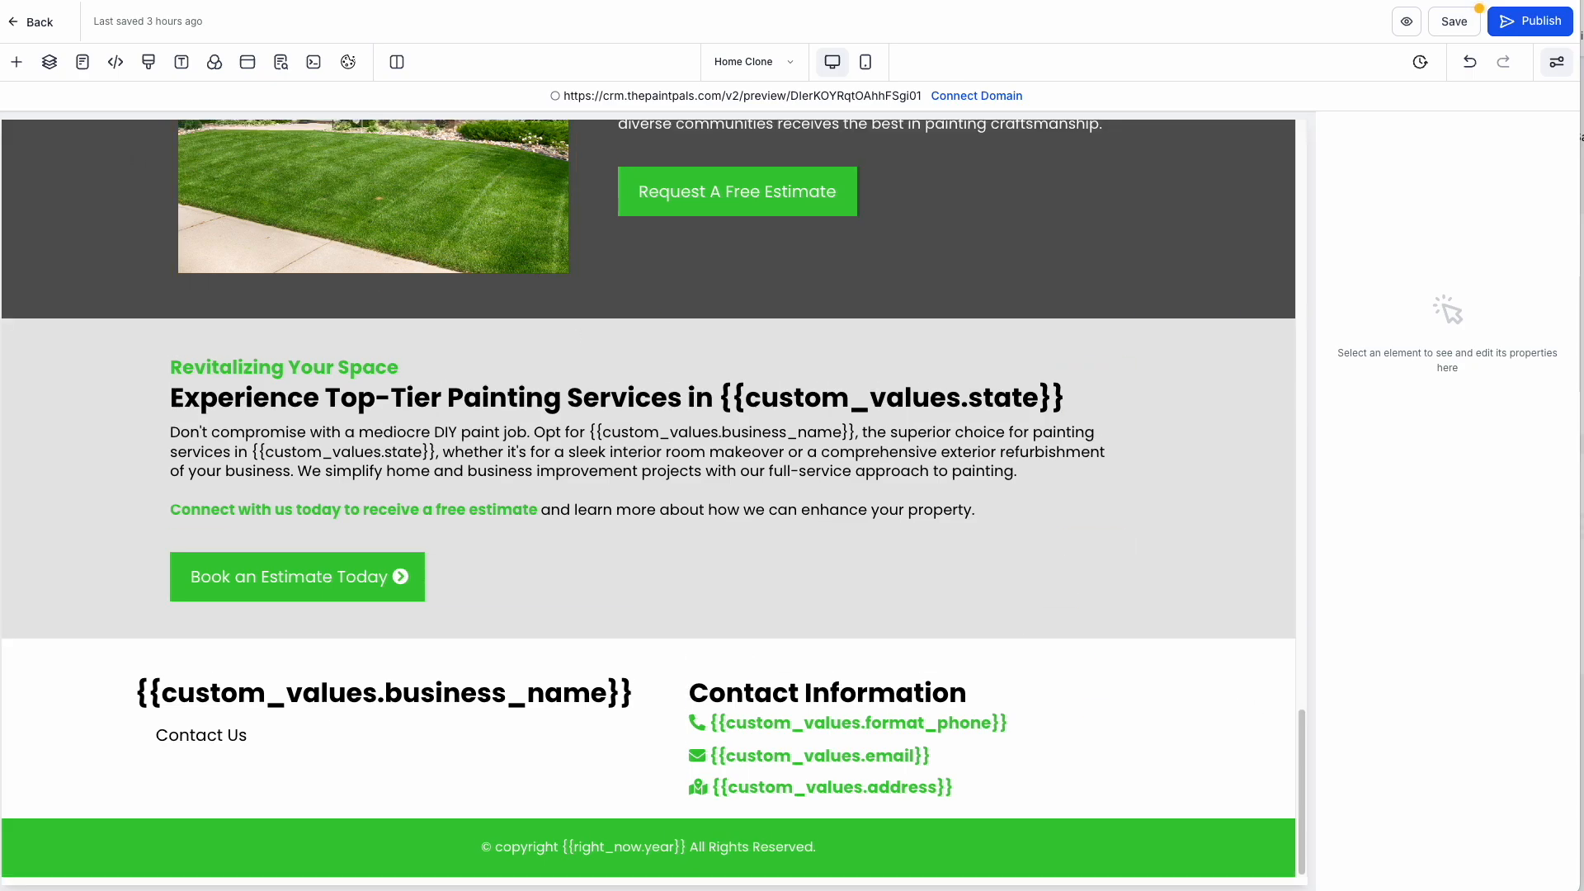
Examine the page's layer hierarchy, expanding the mobile-only section down to its 1 Column Row and viewing the row's options.
left_click(49, 62)
left_click(11, 188)
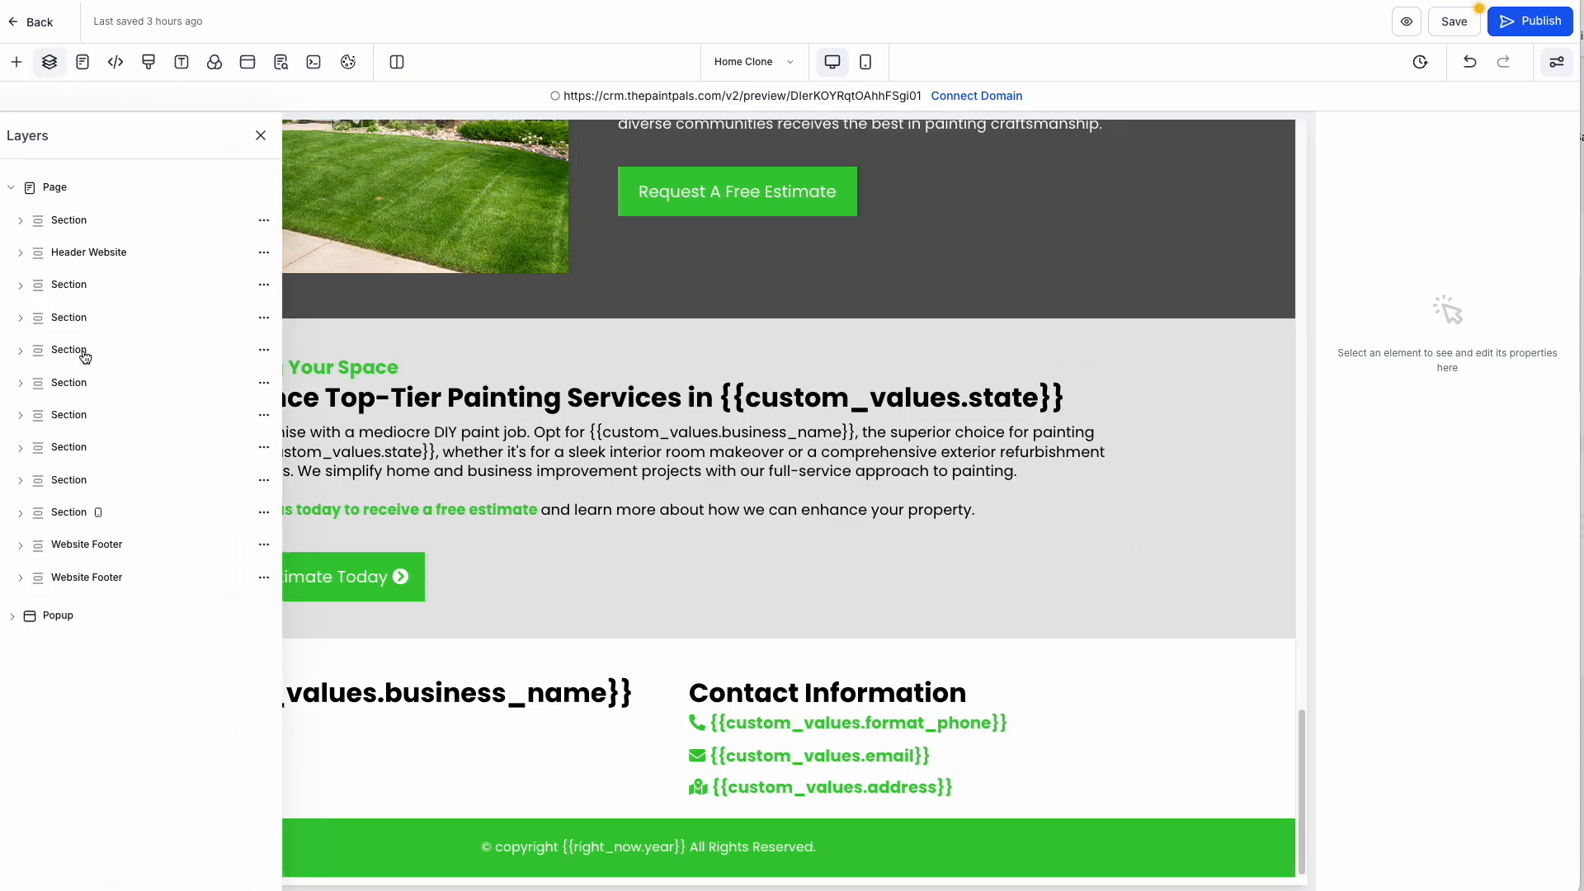
left_click(22, 514)
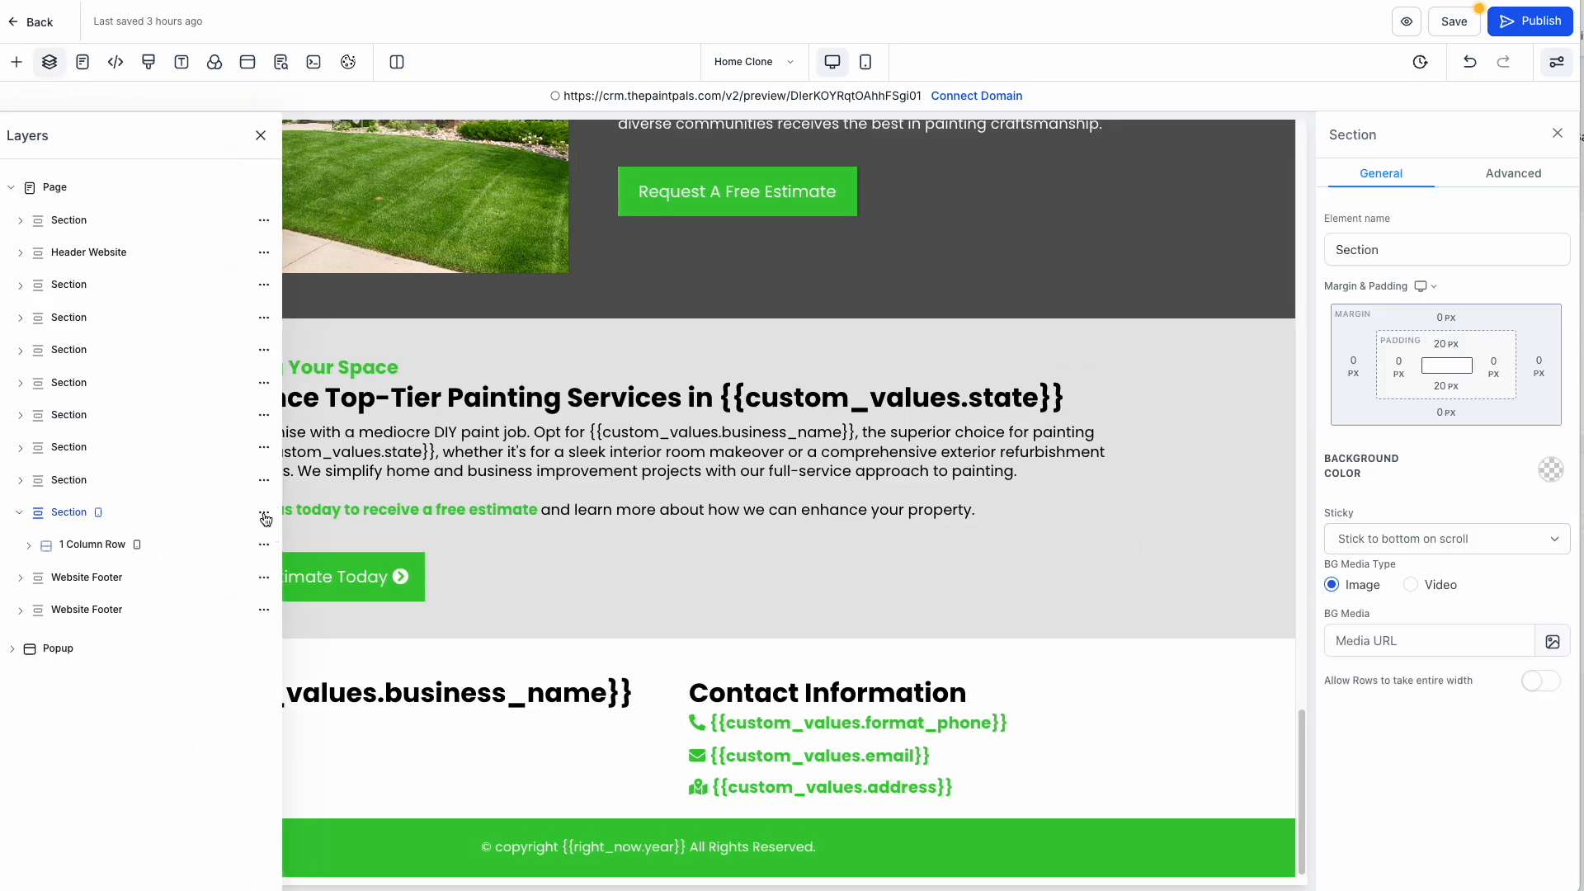
left_click(264, 545)
left_click(262, 578)
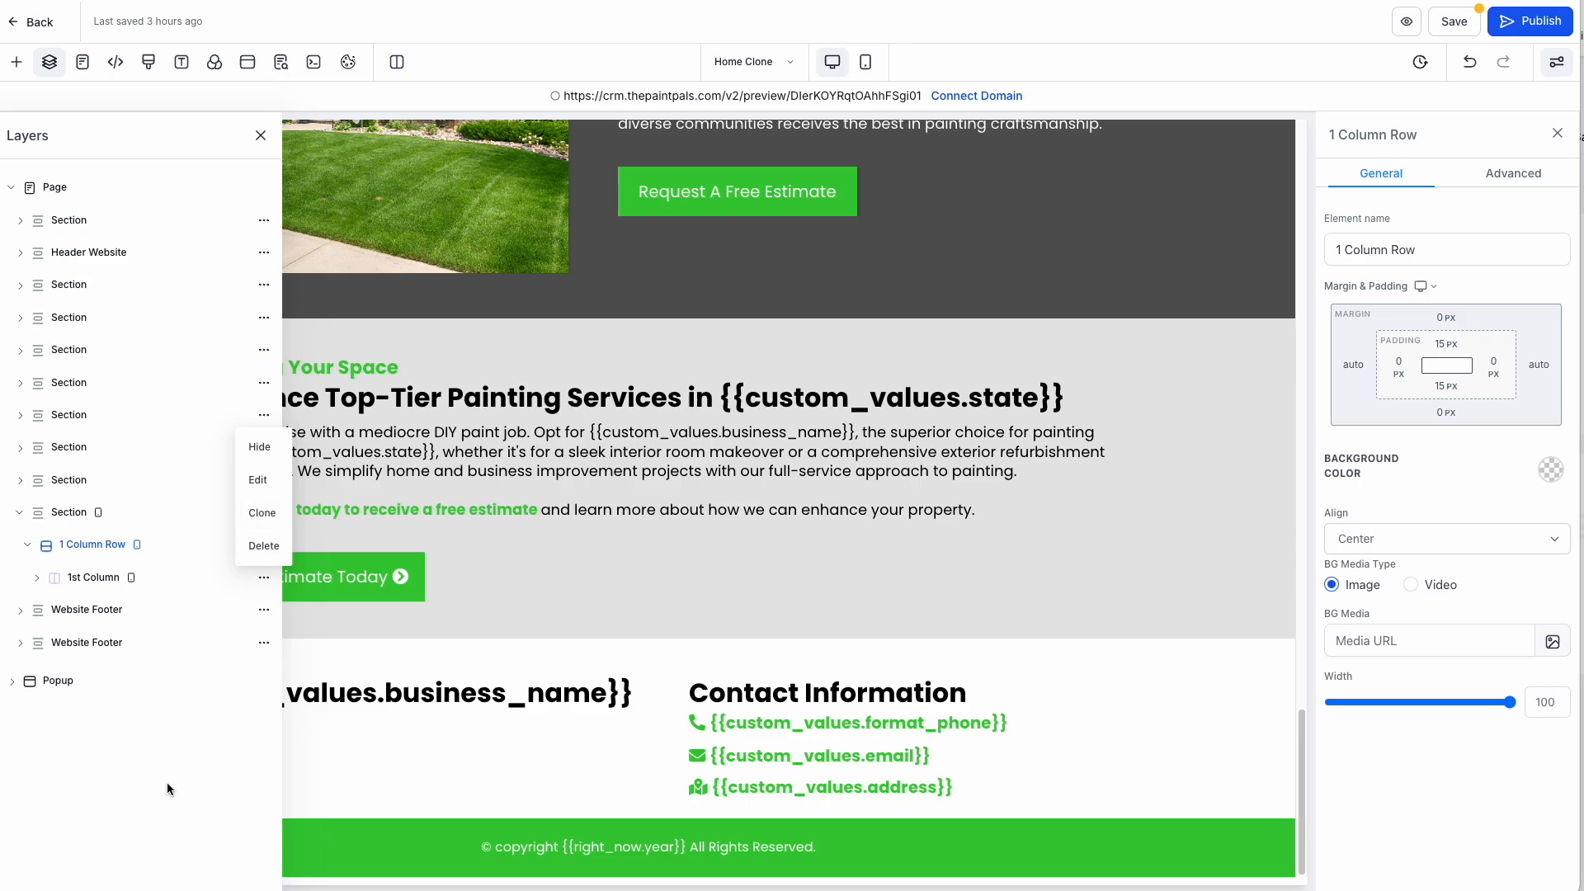
View the list of main pages and the Header Tracking code editor, and cancel the tracking code dialog.
left_click(82, 61)
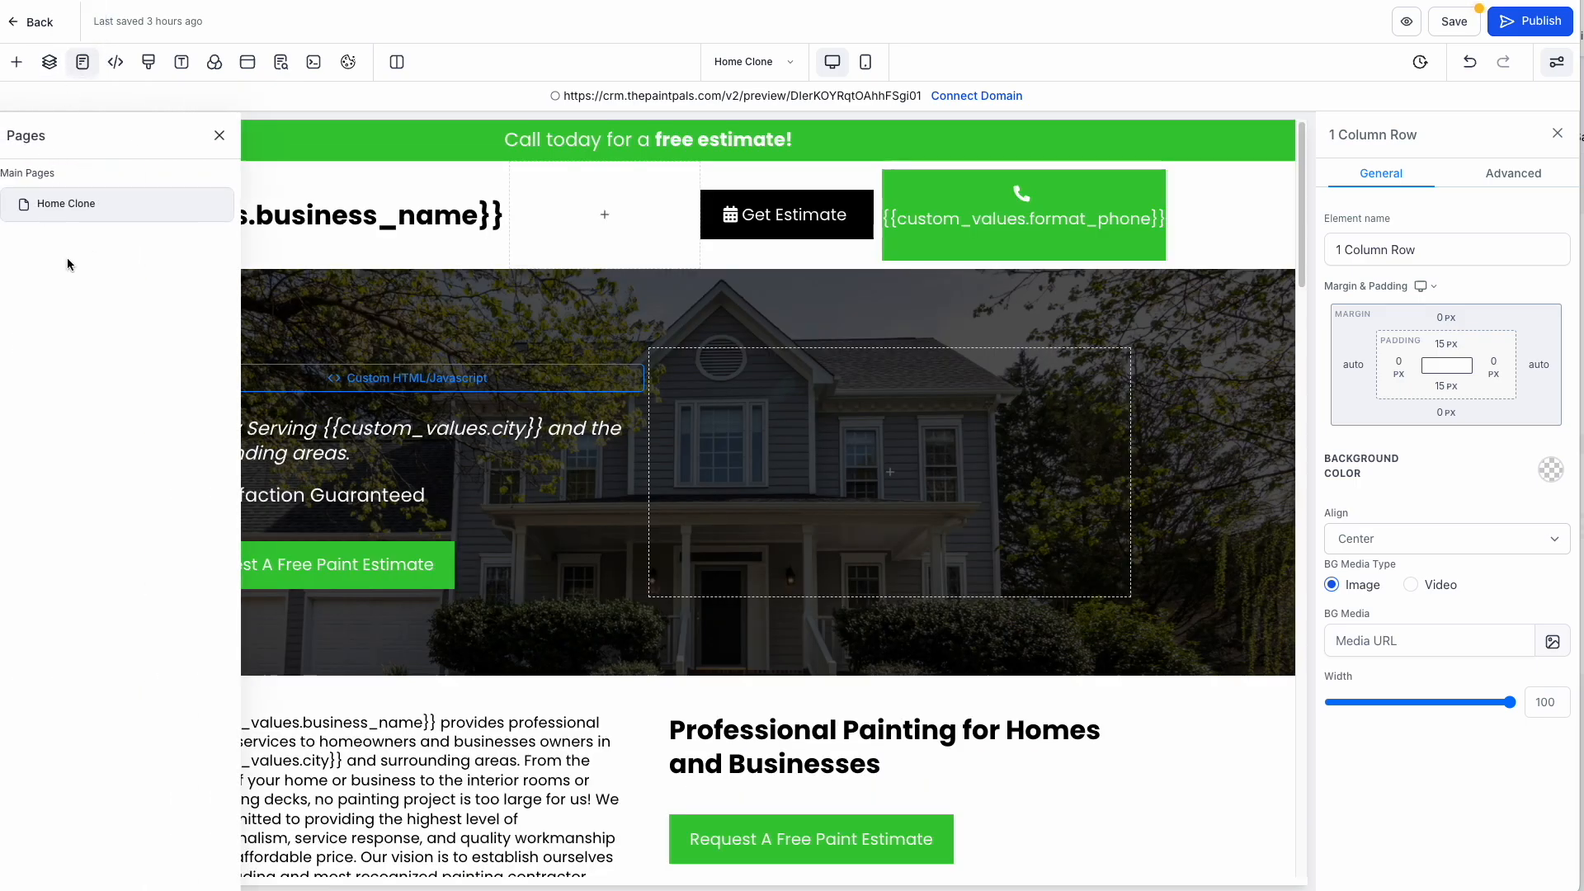
left_click(118, 63)
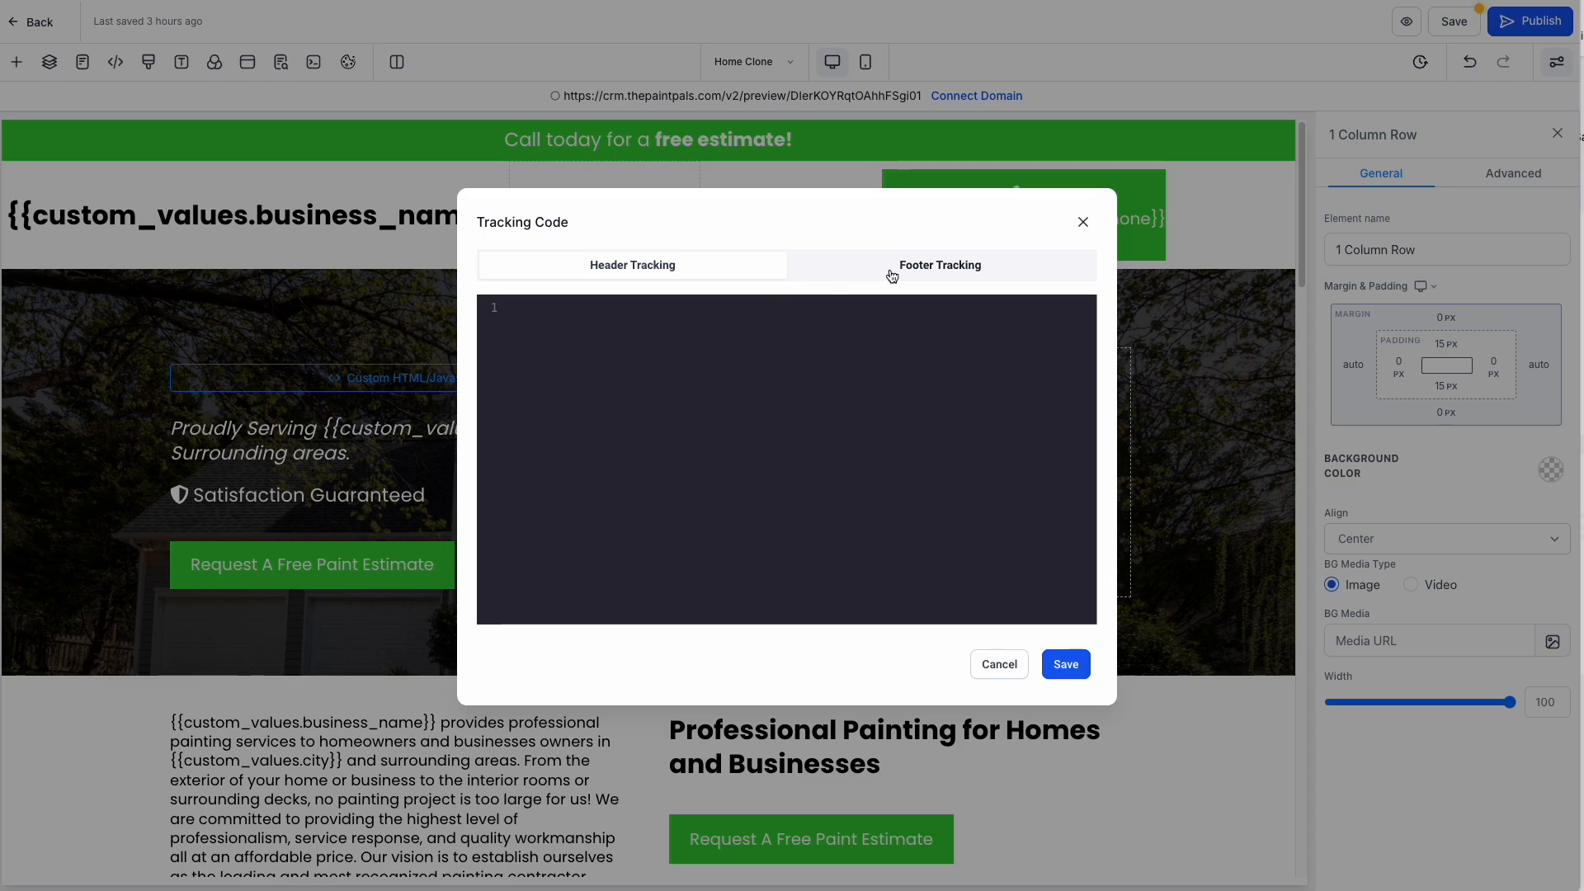
left_click(707, 364)
left_click(999, 664)
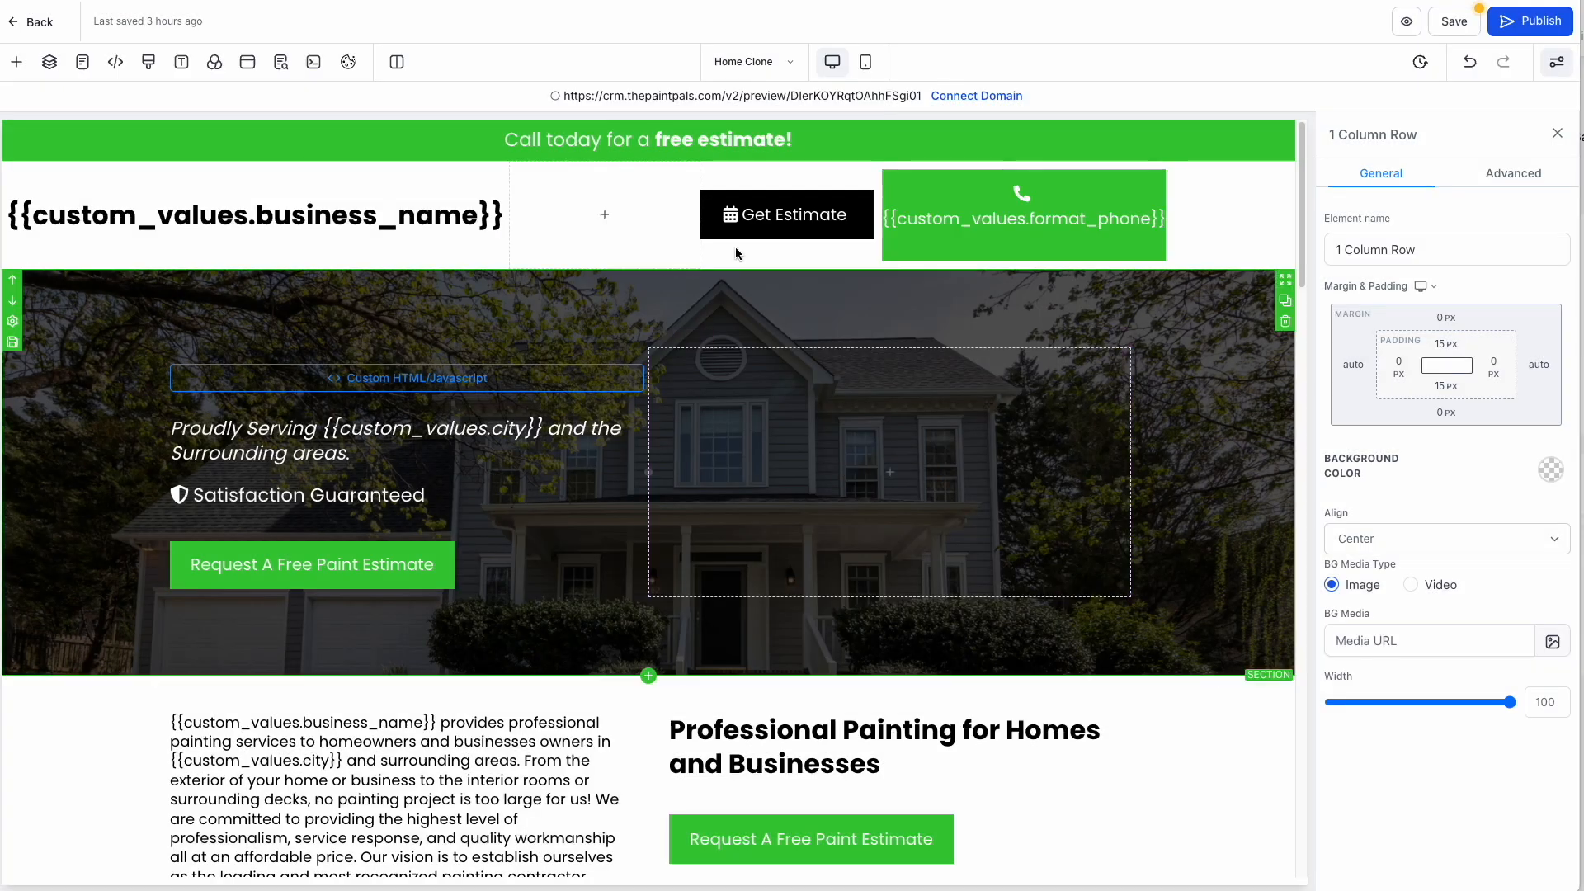
View the empty Custom CSS editor and the custom elements available to add, and close both.
left_click(149, 64)
left_click(995, 352)
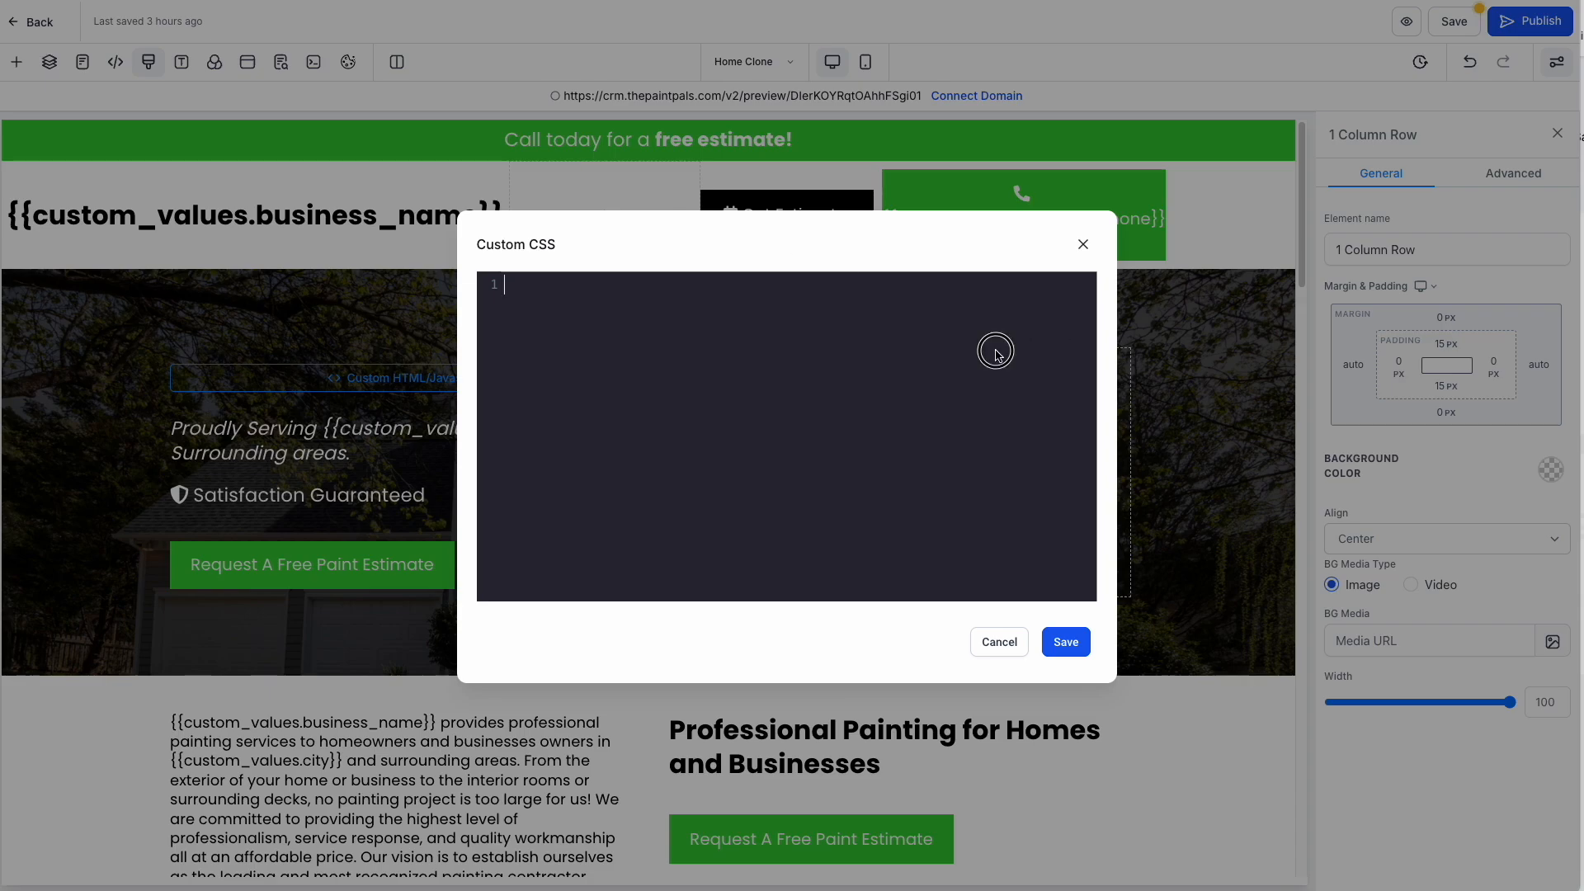
left_click(417, 107)
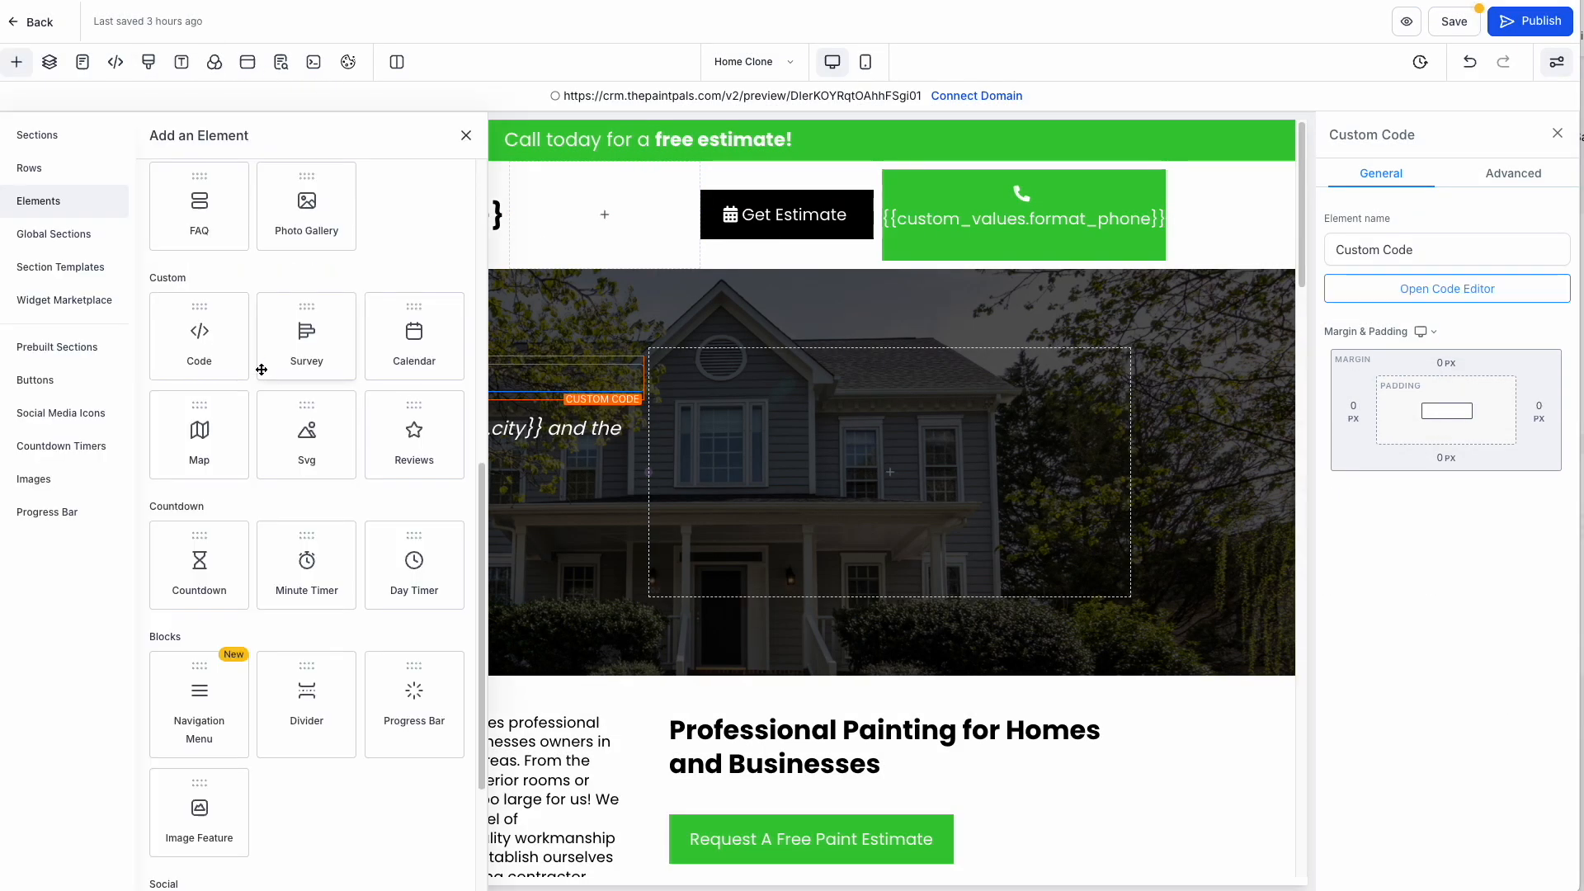
left_click(576, 314)
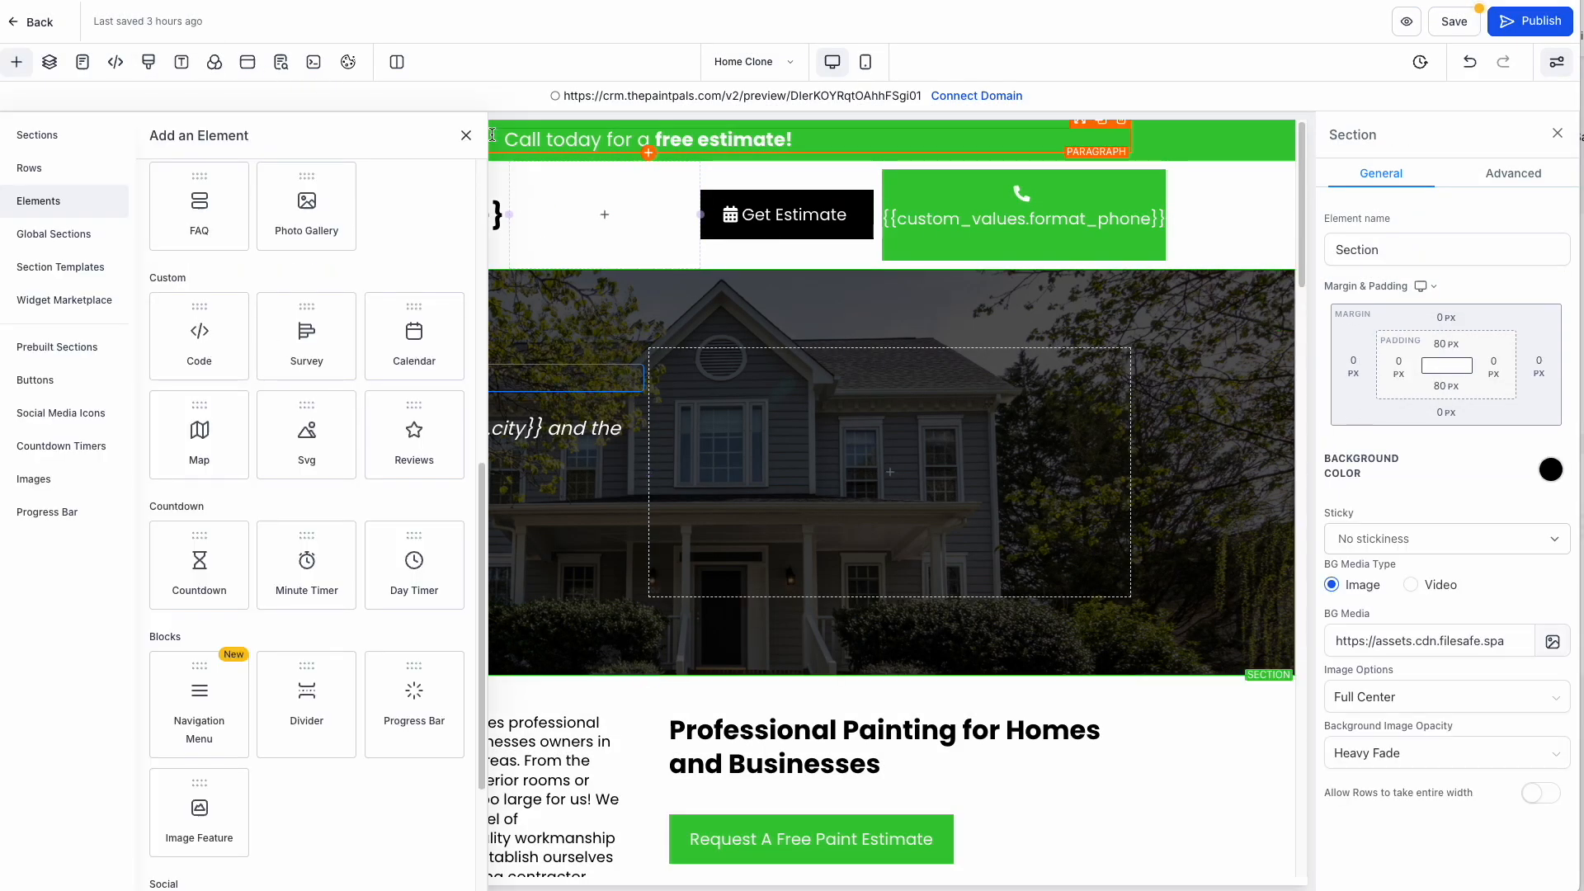
left_click(474, 181)
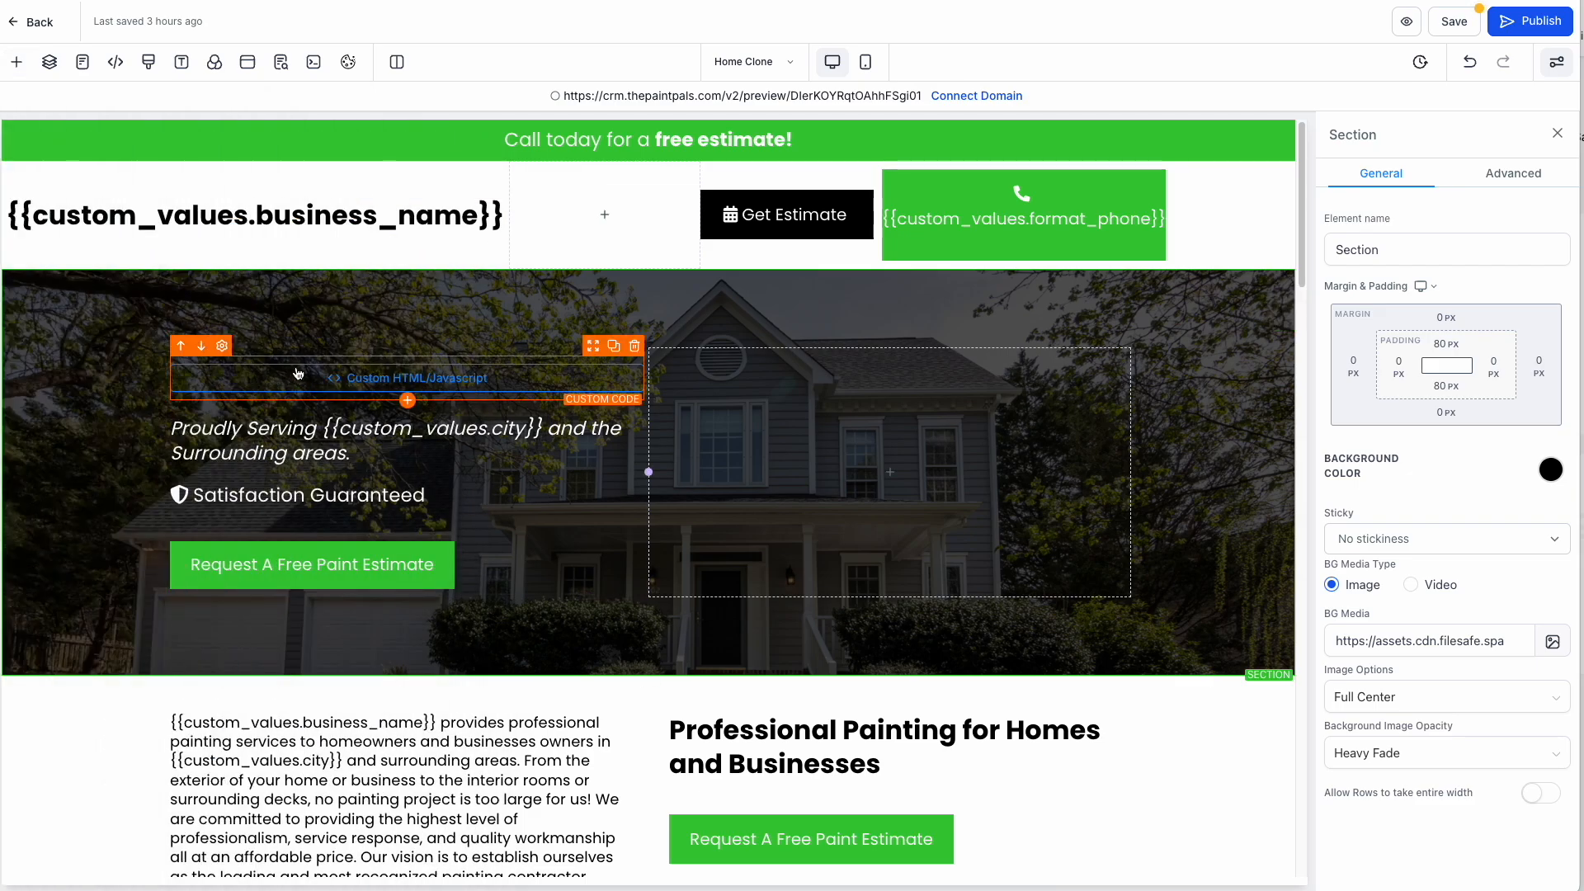
Read through the hero section's Custom HTML/Javascript code, cancel its editor, and turn on custom code rendering on the page.
left_click(456, 387)
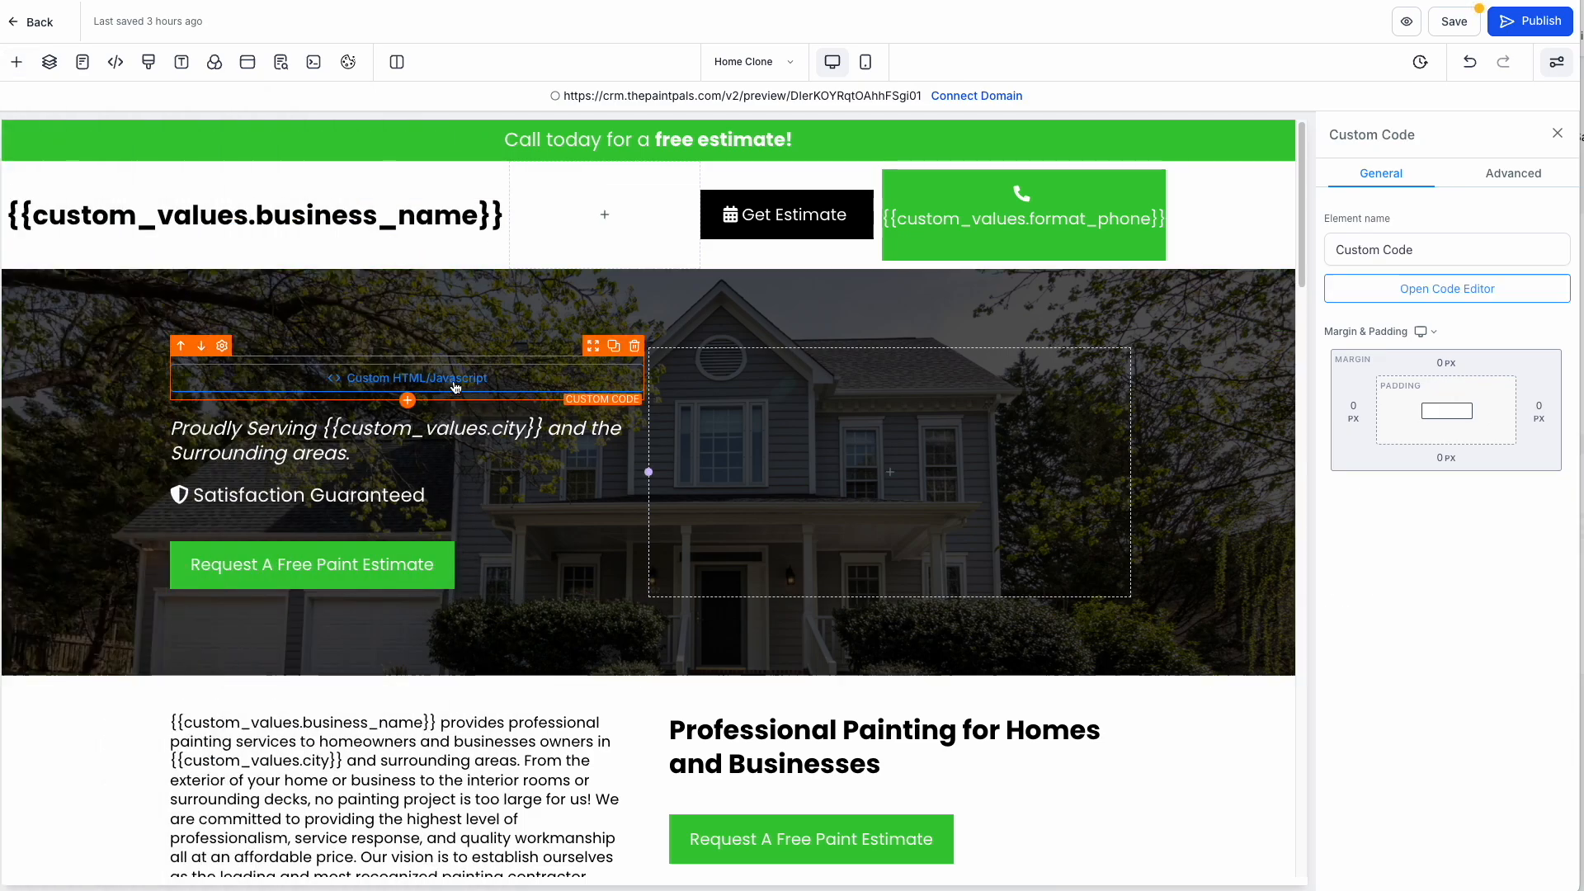
left_click(1443, 297)
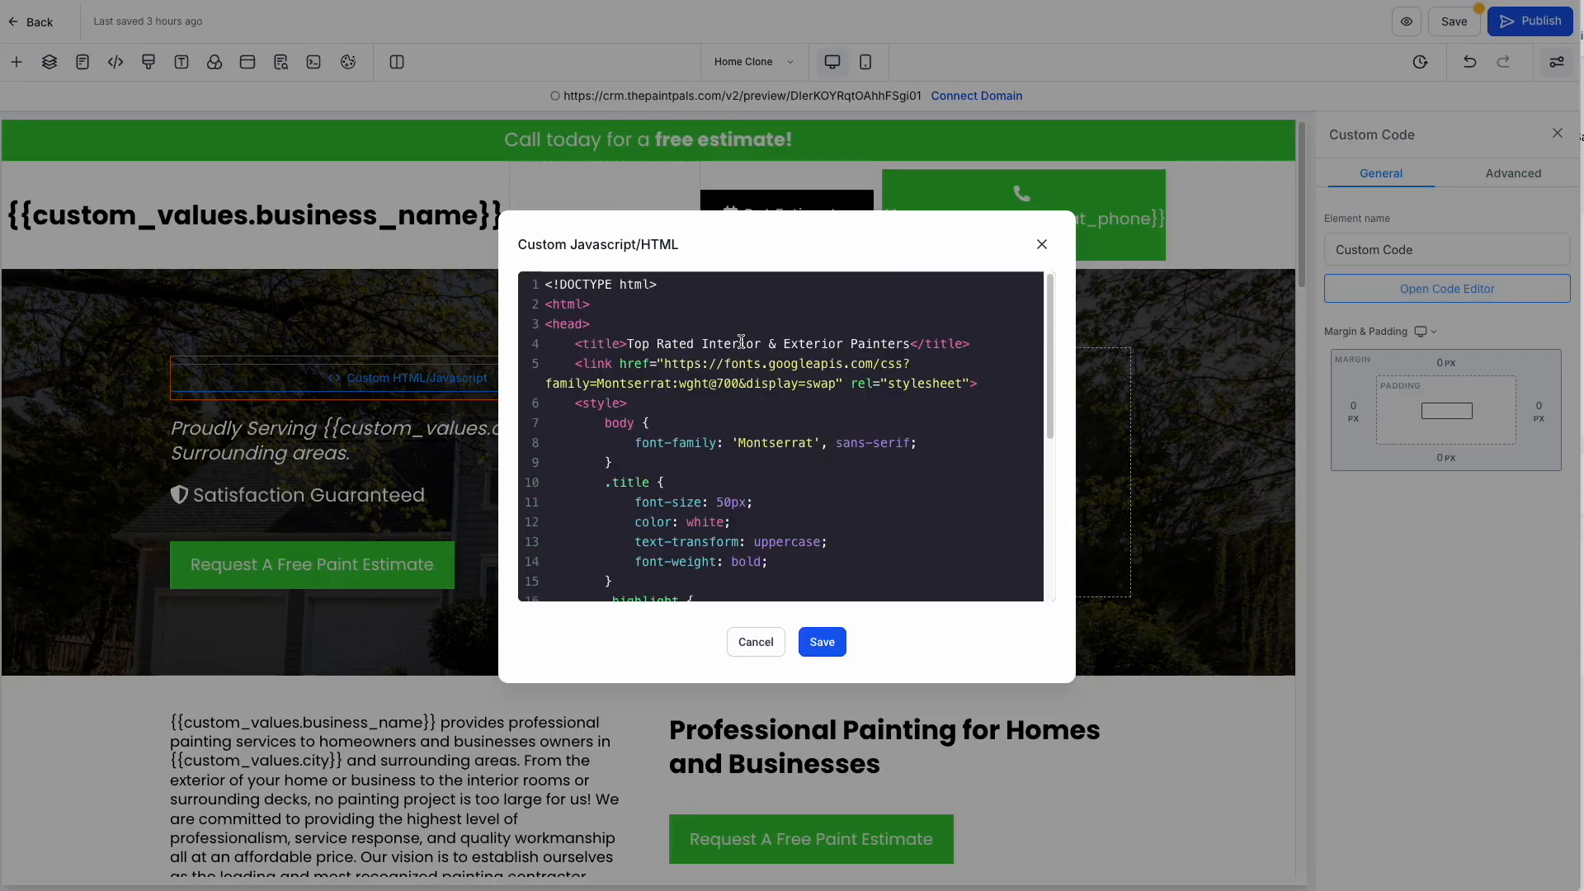
scroll(699, 466, "down", 10)
left_click(775, 642)
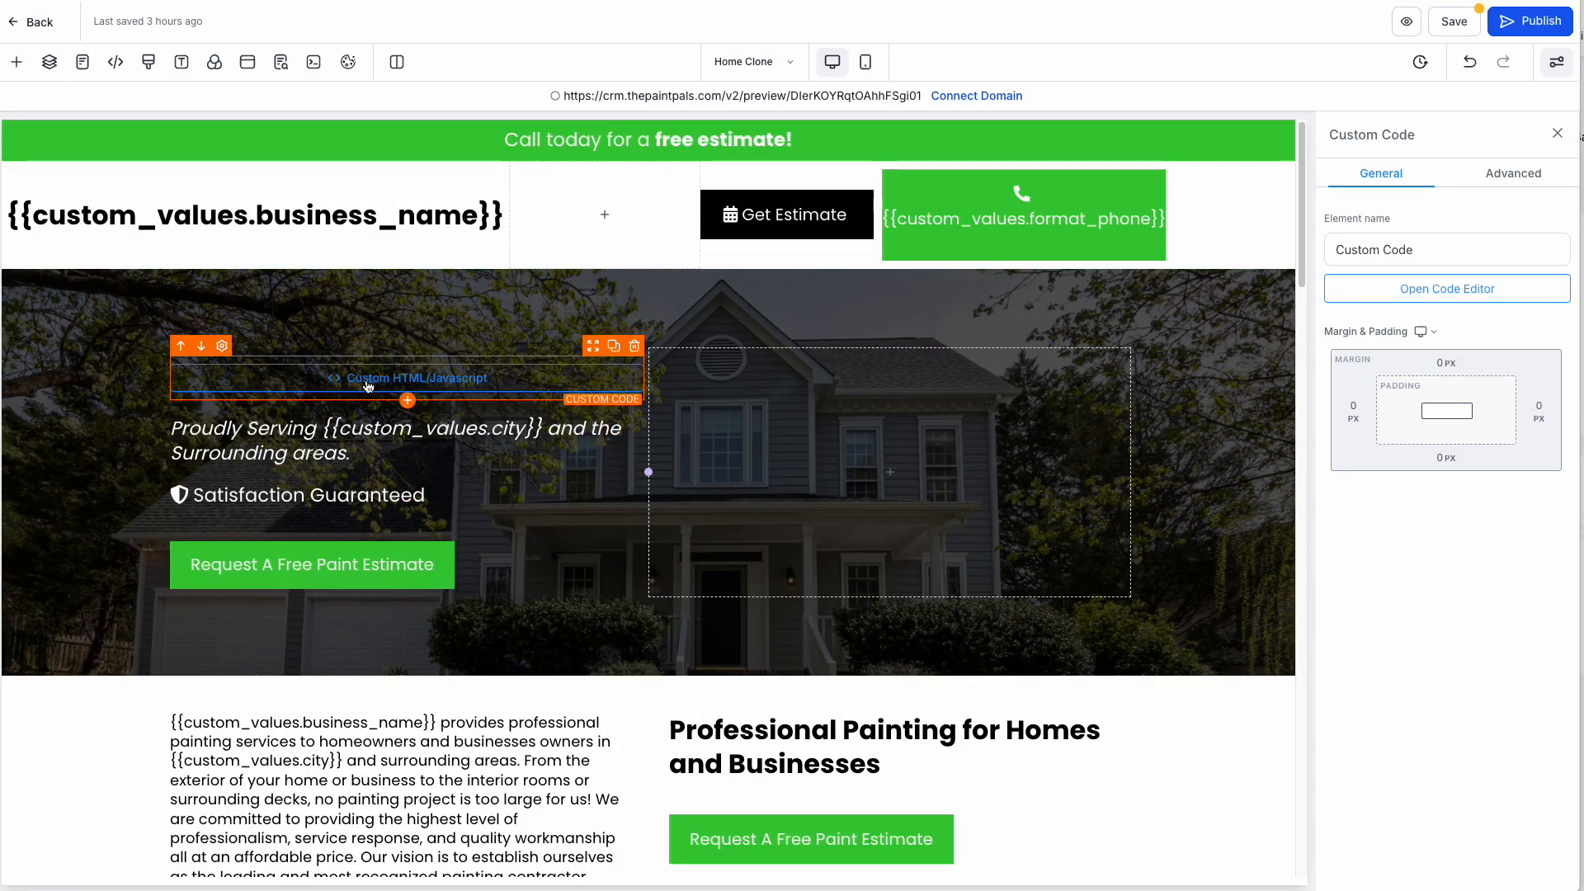
left_click(316, 63)
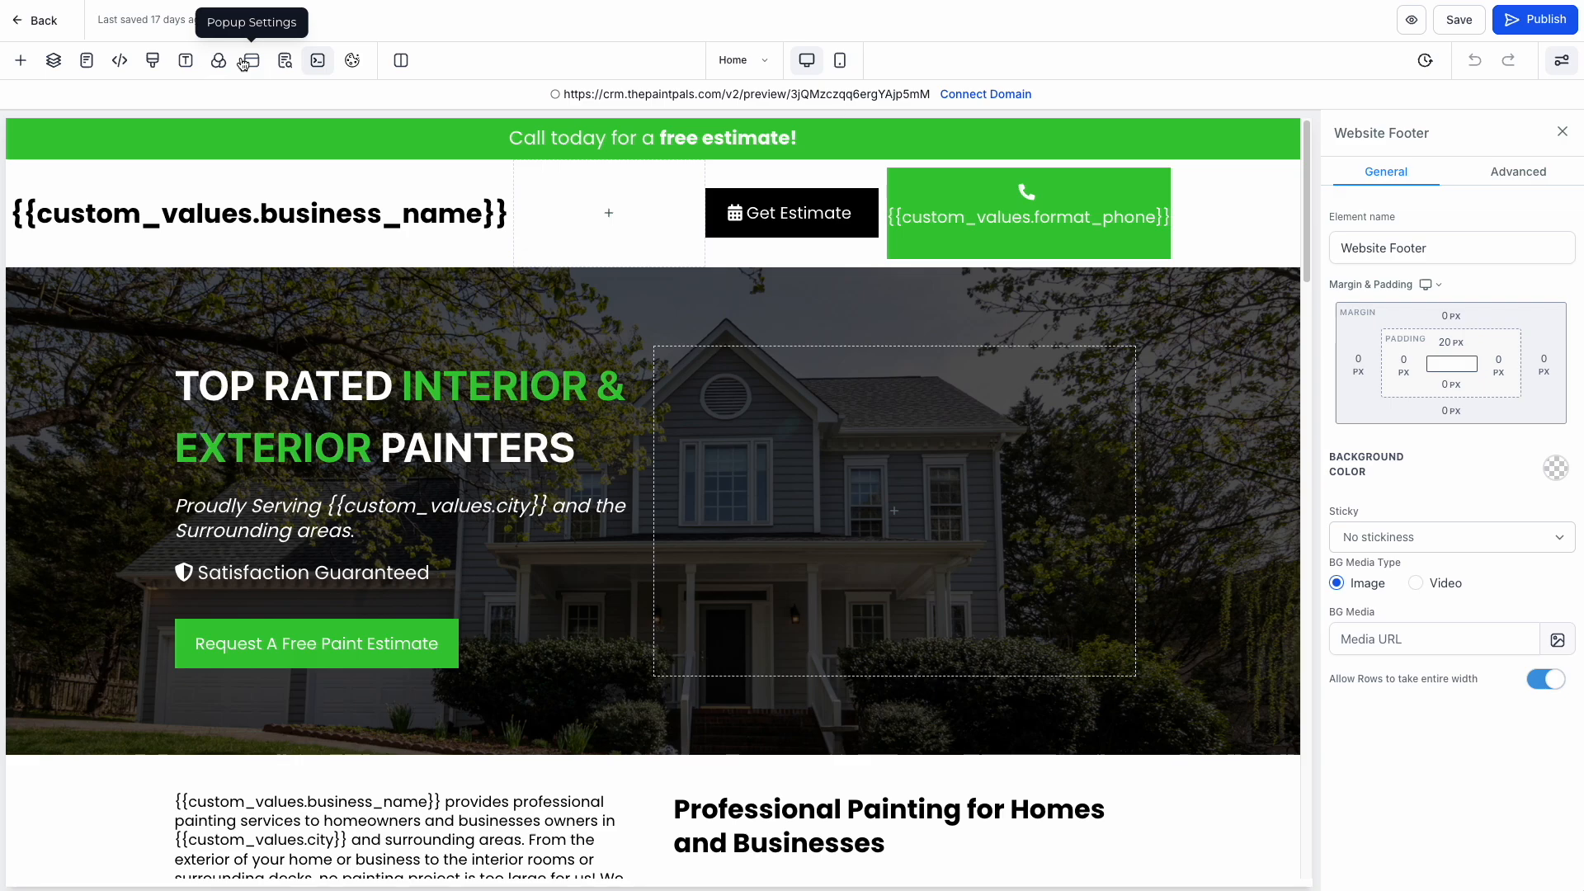
Check which form the Book an Estimate popup uses, leave the page editor, and open that Lead Form in the form builder.
left_click(243, 63)
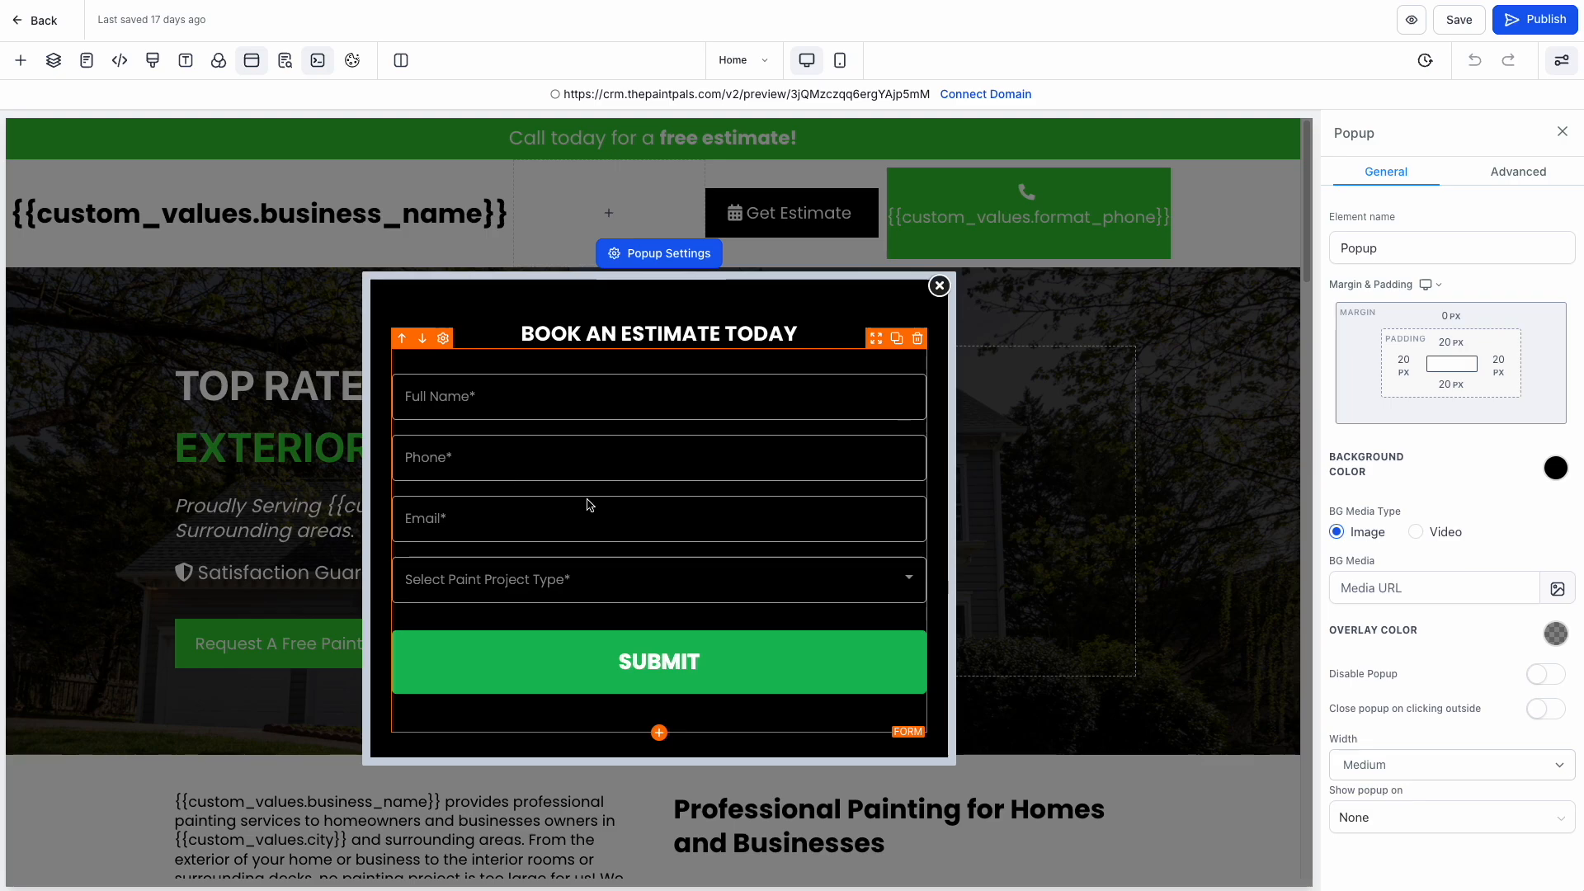
left_click(674, 452)
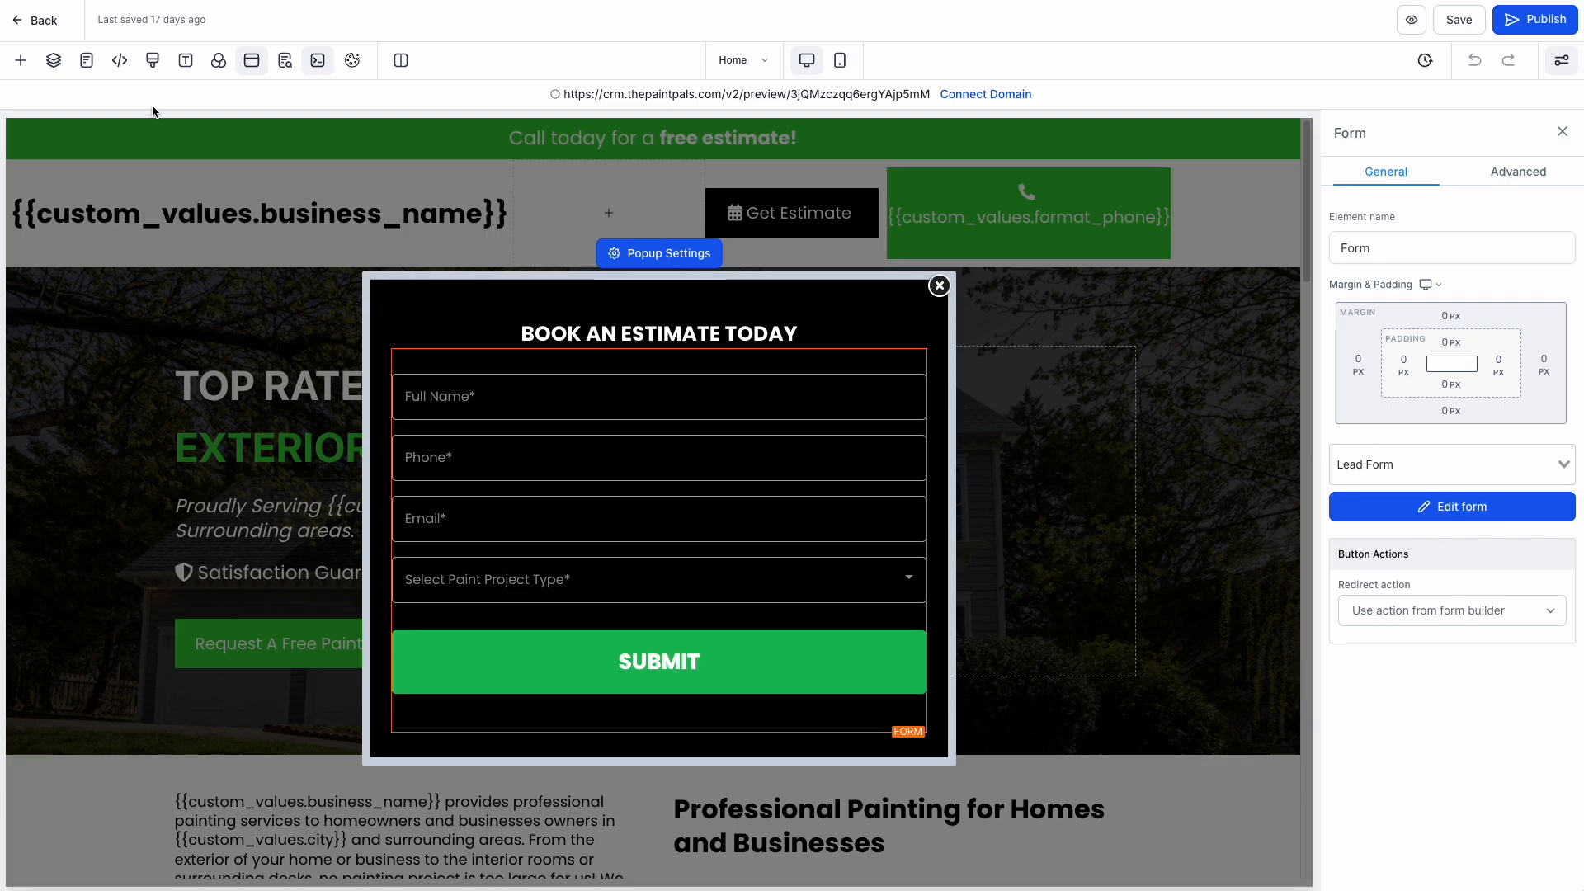
left_click(57, 24)
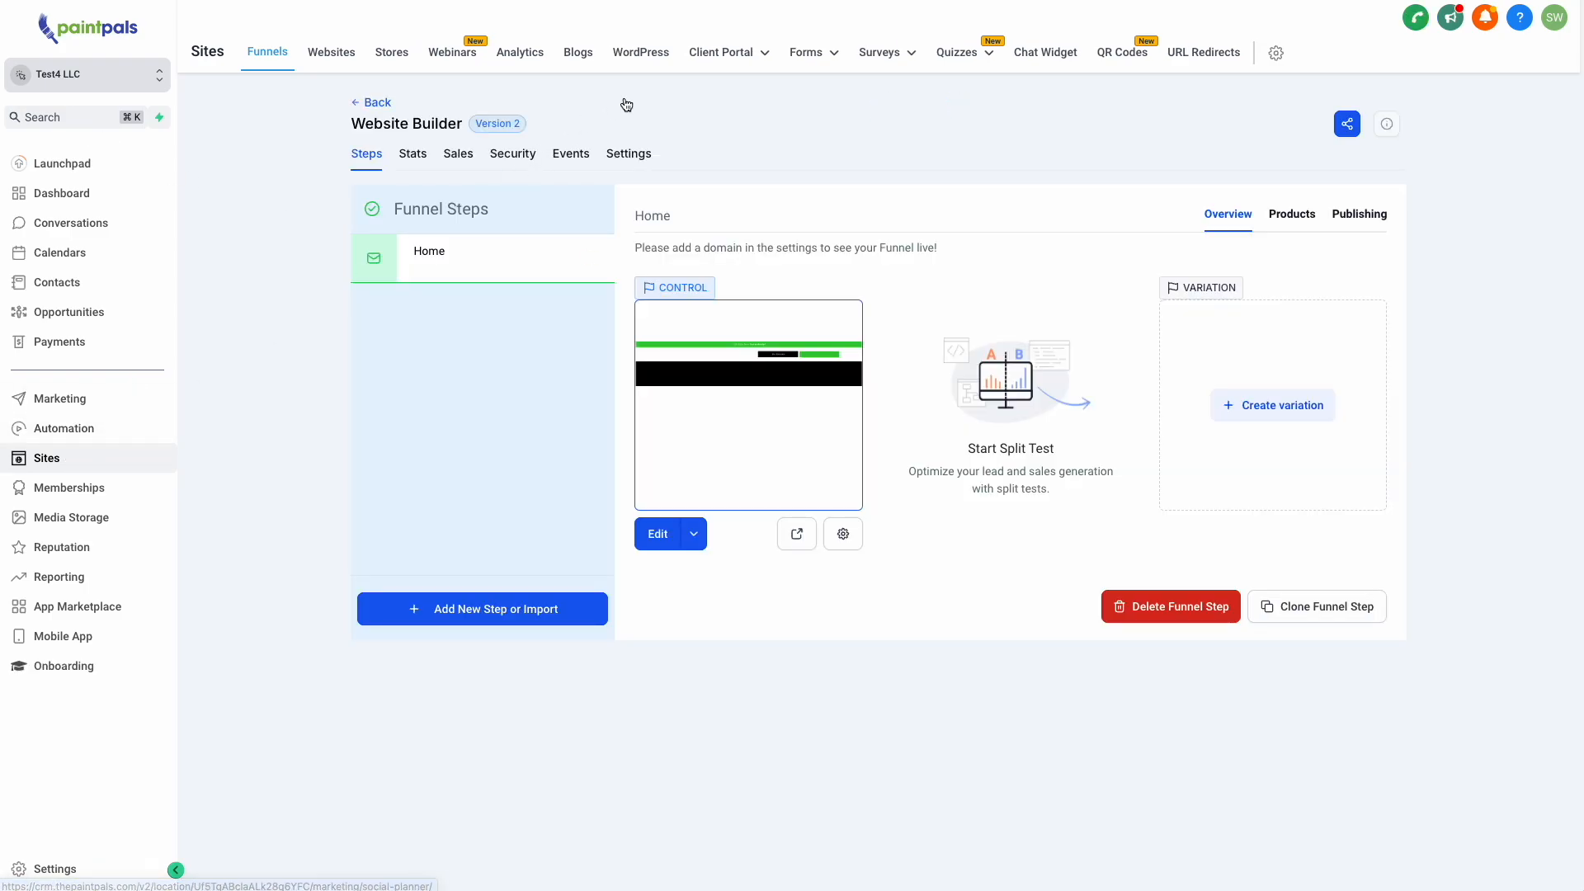
left_click(806, 57)
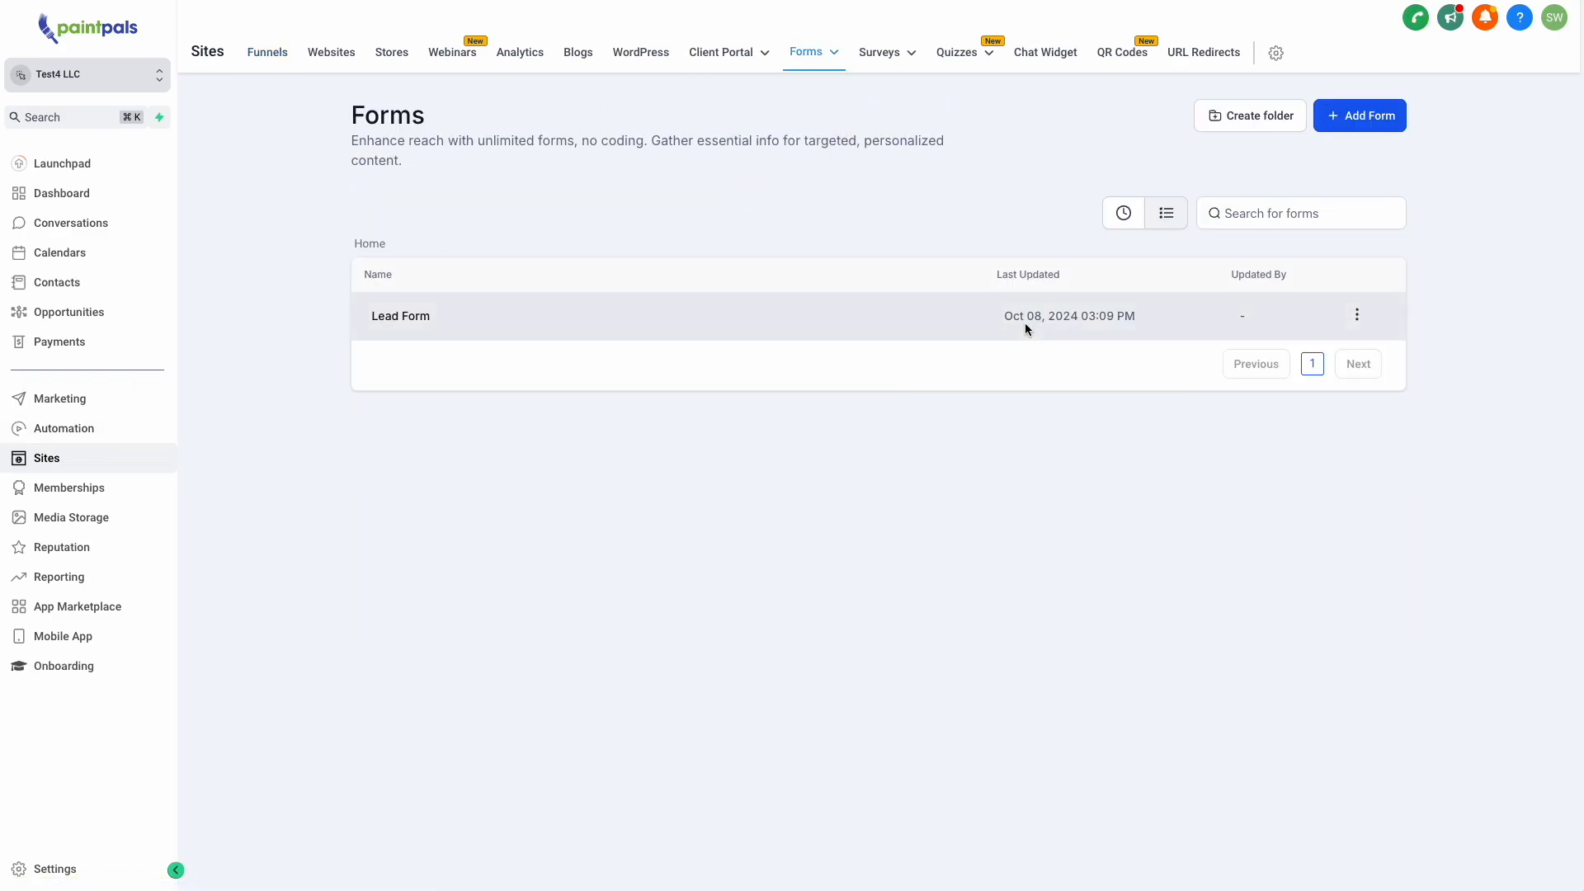
left_click(418, 323)
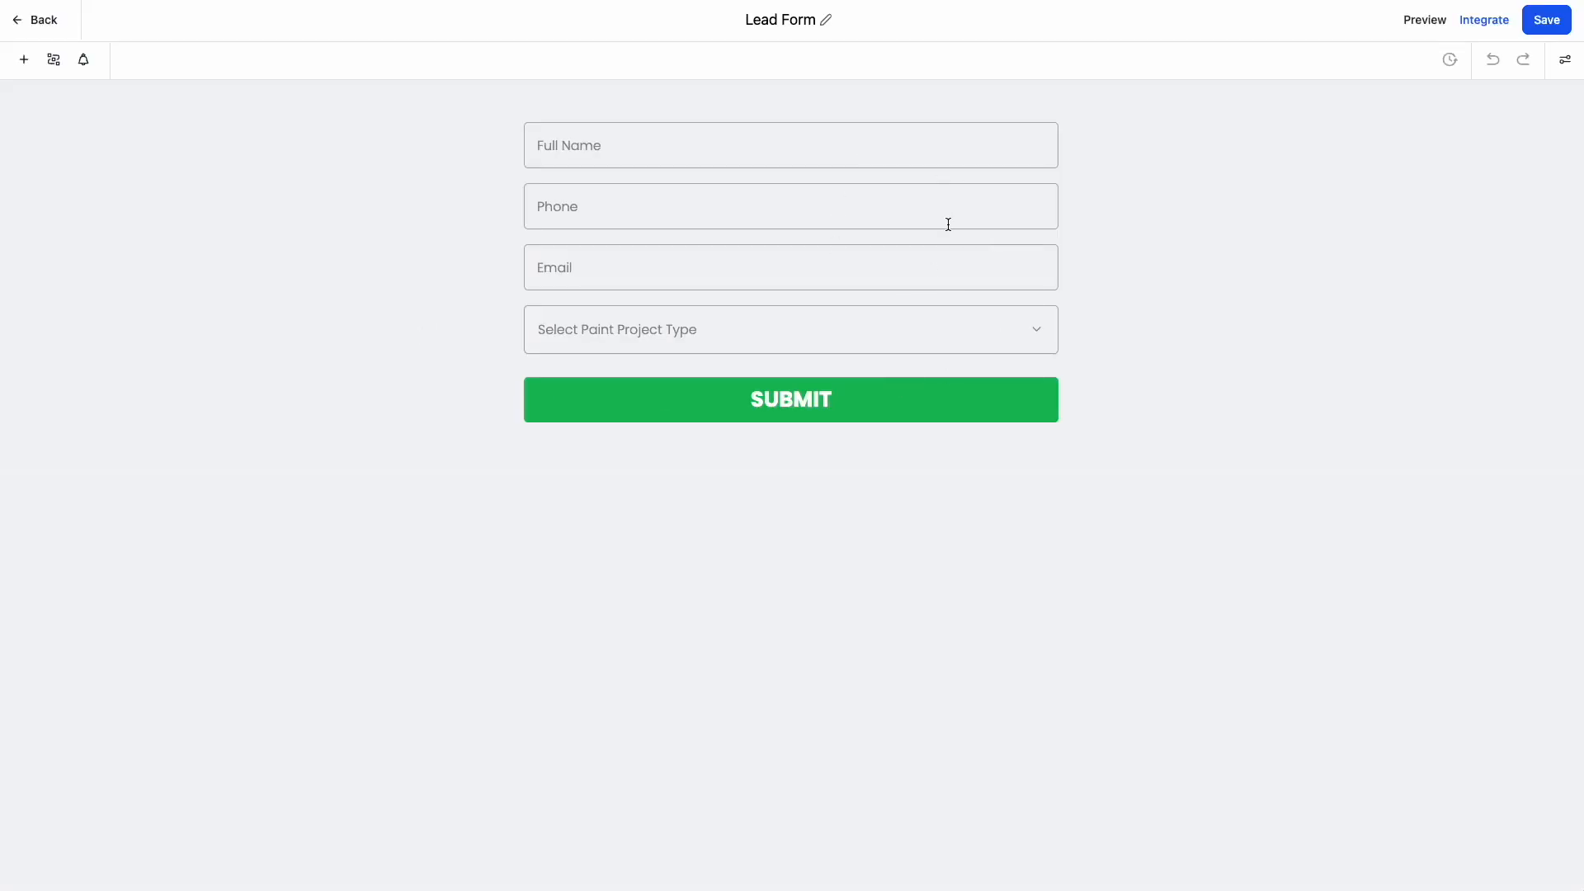
Add an Address element above the Select Paint Project Type dropdown, excluding its Country and State fields.
left_click(26, 62)
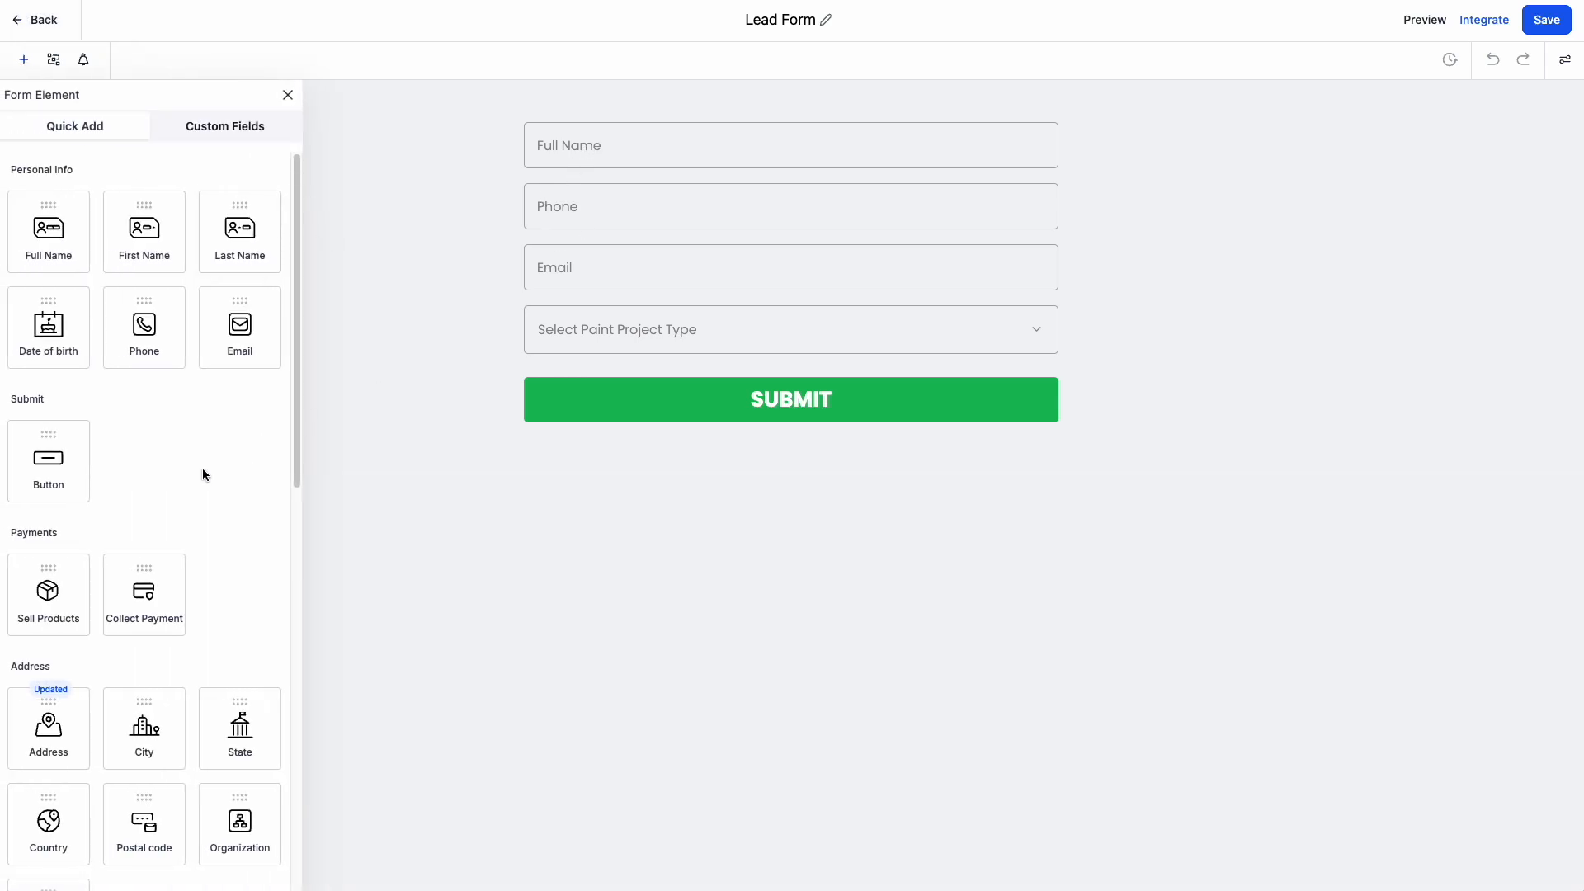
scroll(201, 468, "down", 4)
left_click_drag(50, 404, 669, 347)
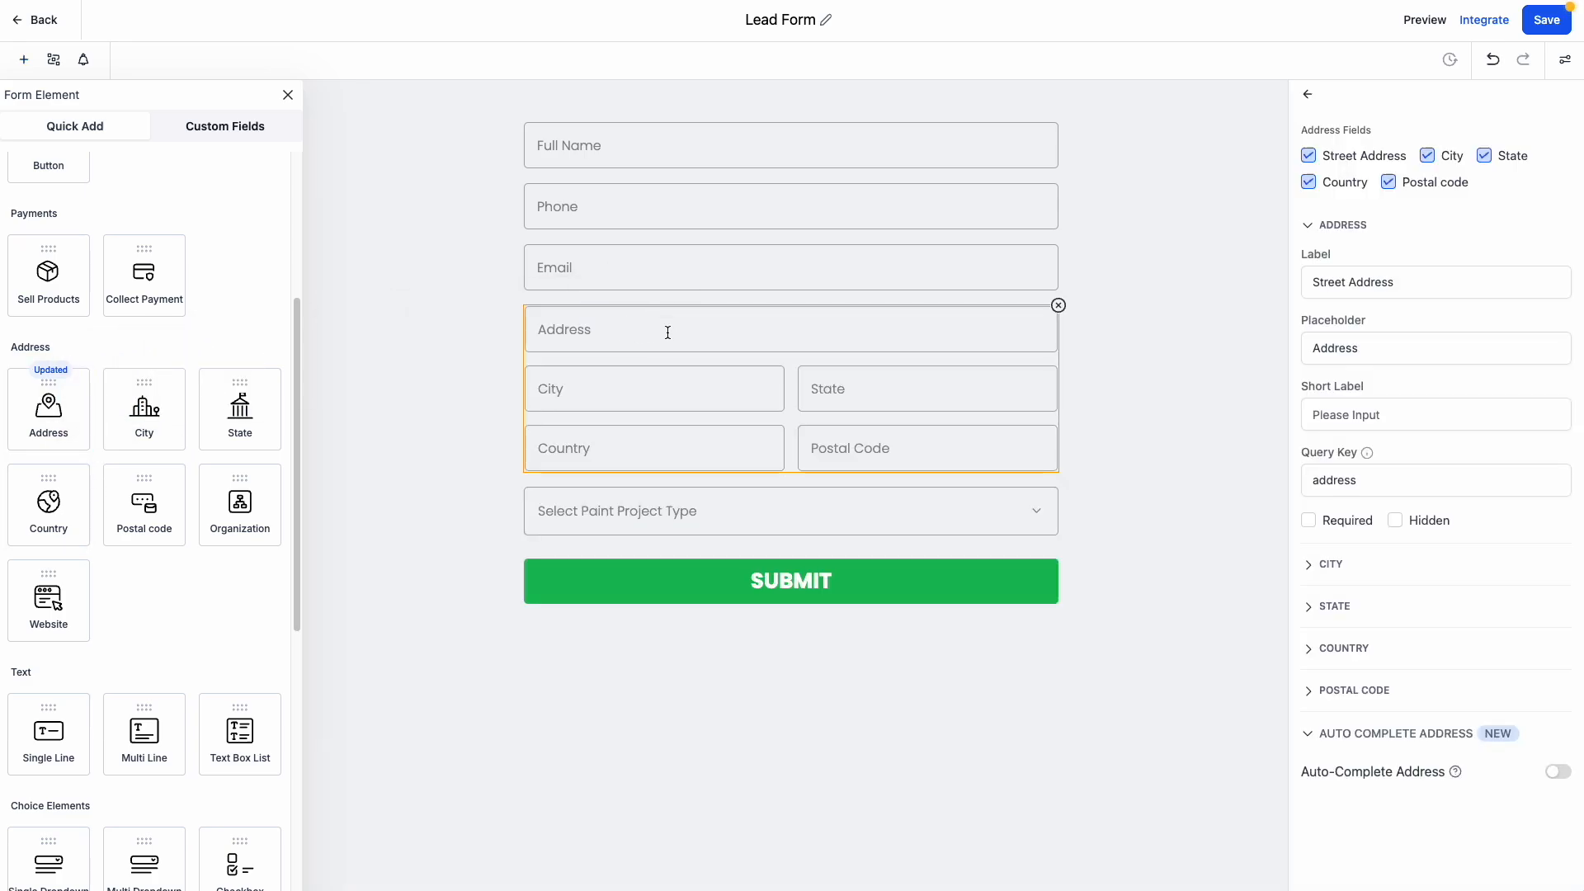
left_click(1391, 276)
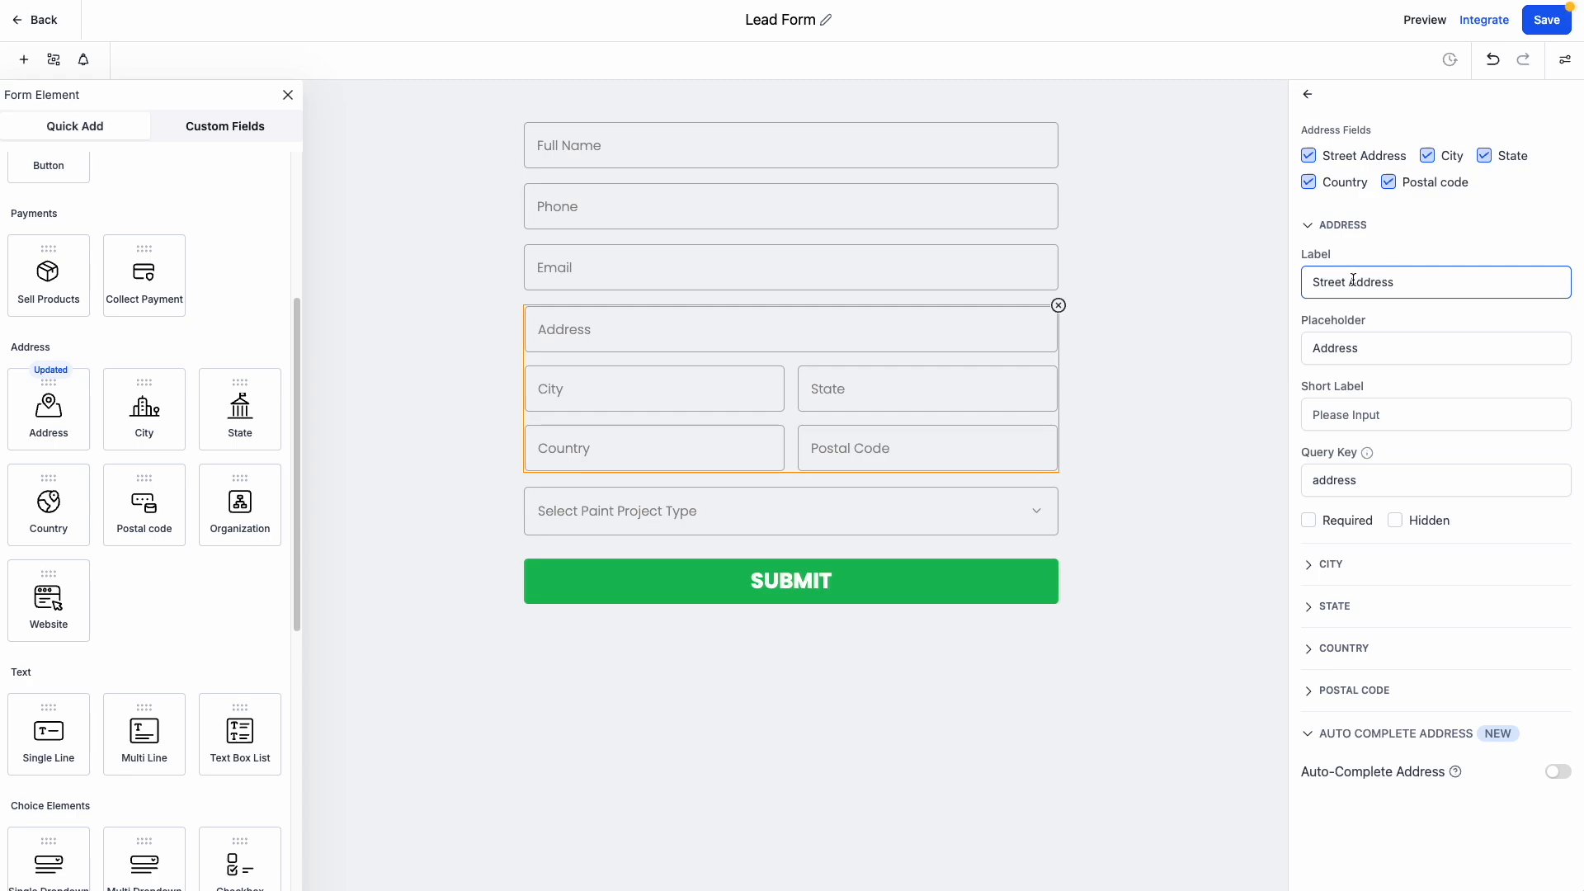
left_click(1309, 183)
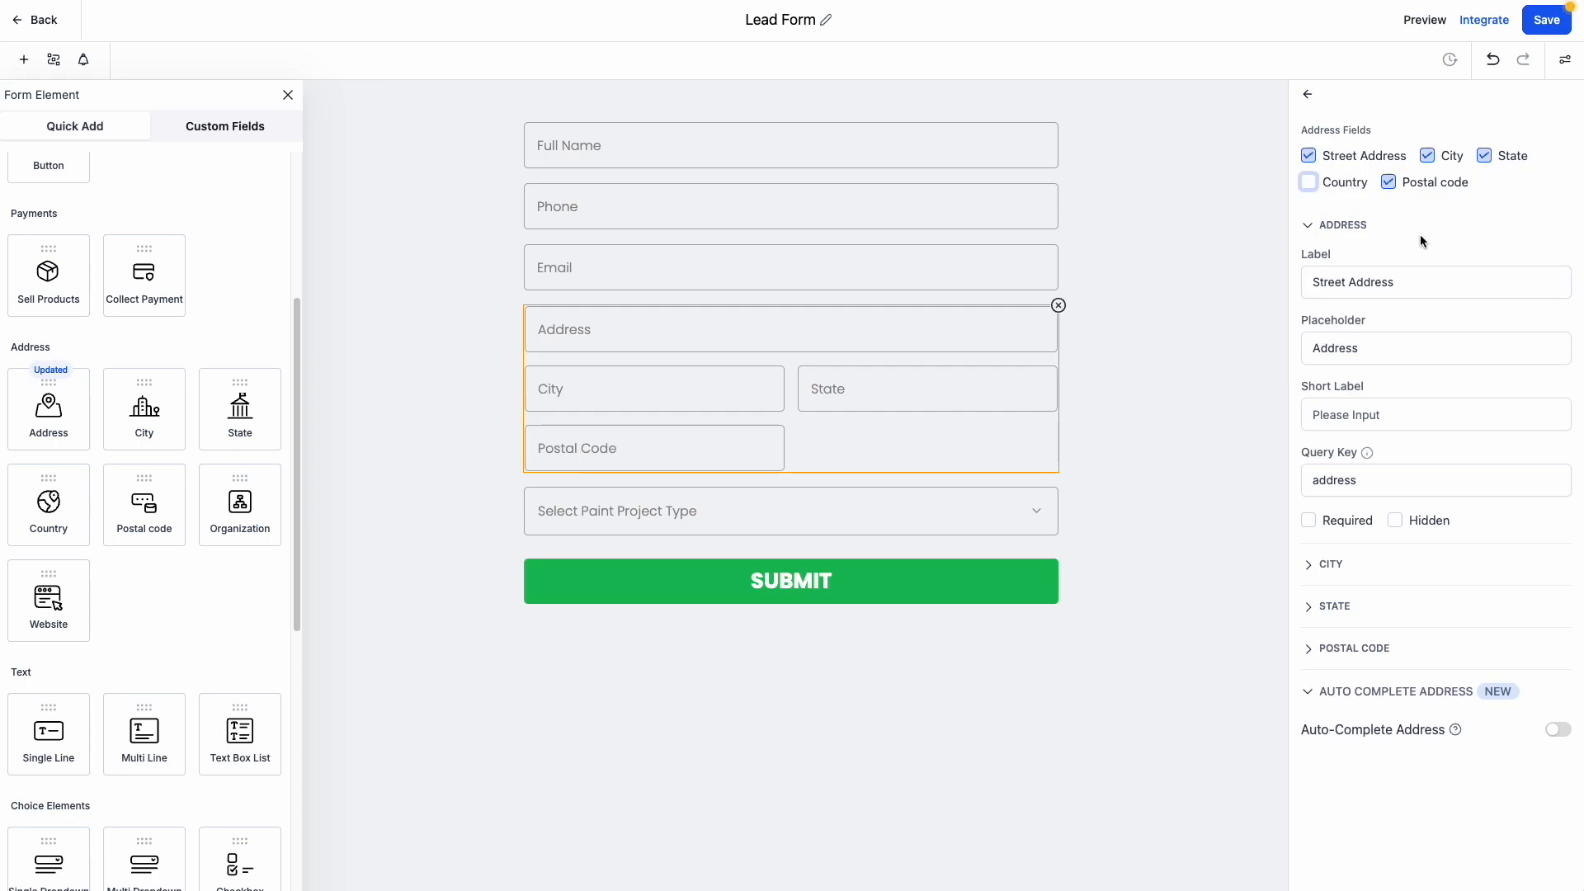
left_click(1486, 158)
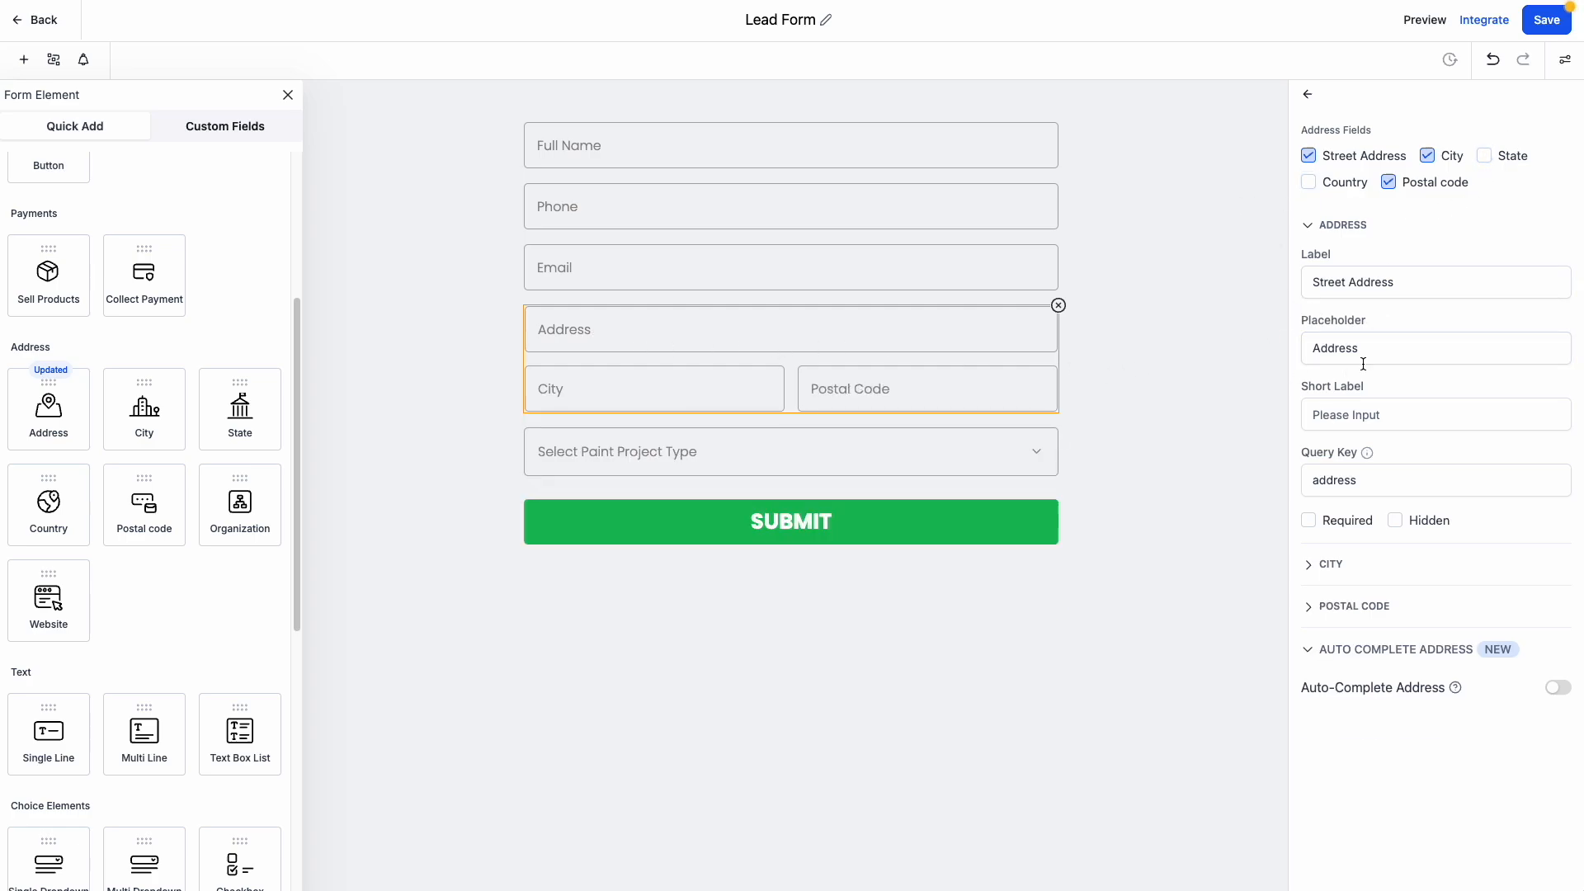
Set the street address placeholder to Street, and delete the whole address block from the form.
left_click_drag(1361, 349, 1262, 344)
type("Street")
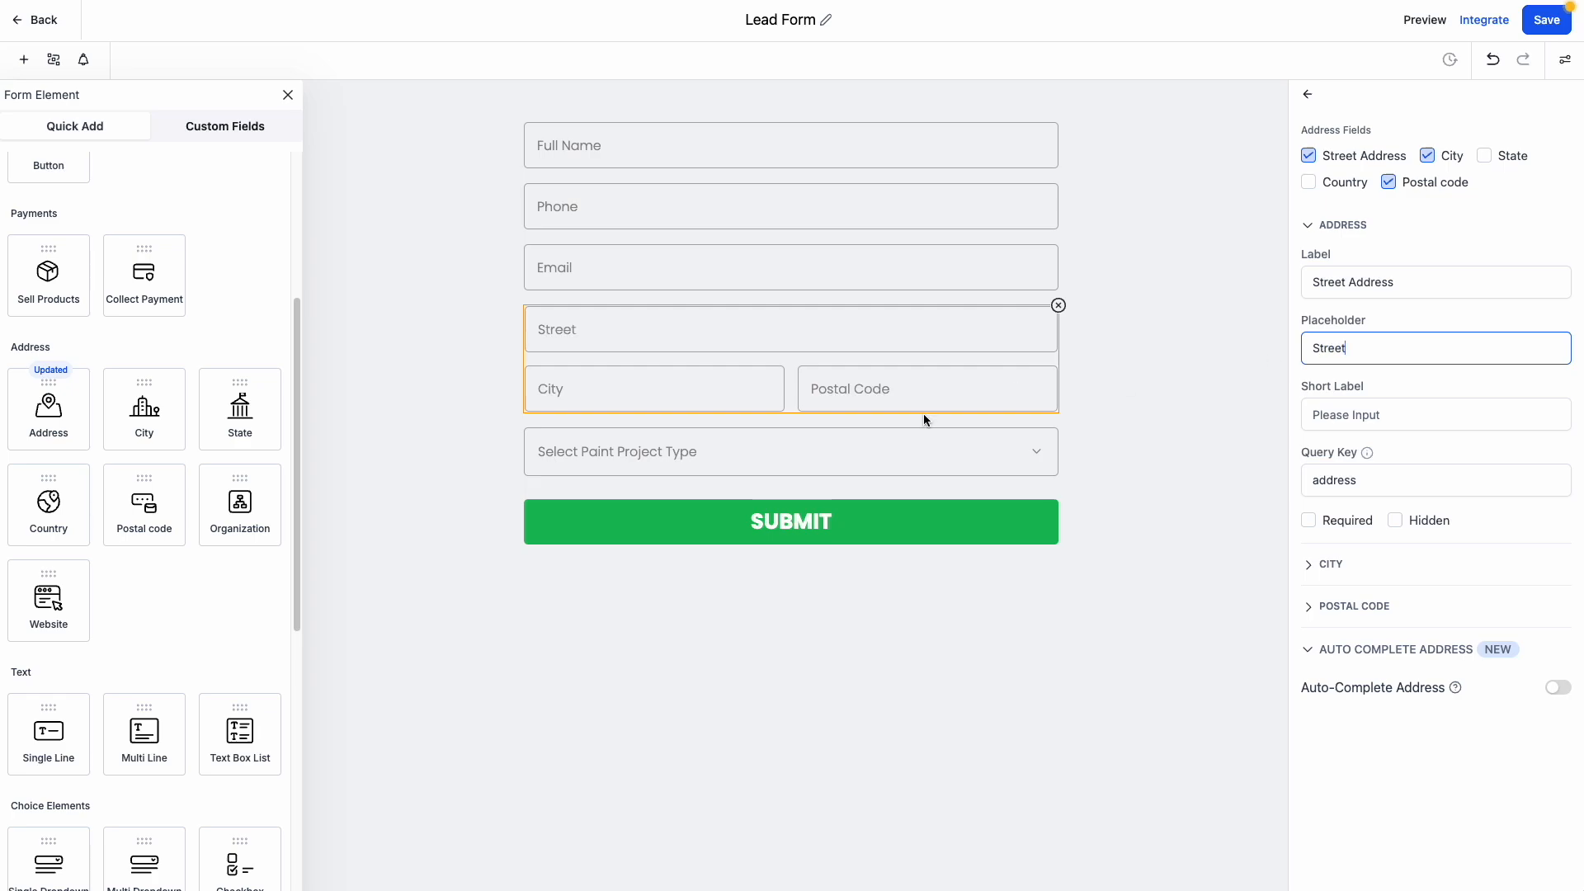
left_click(923, 414)
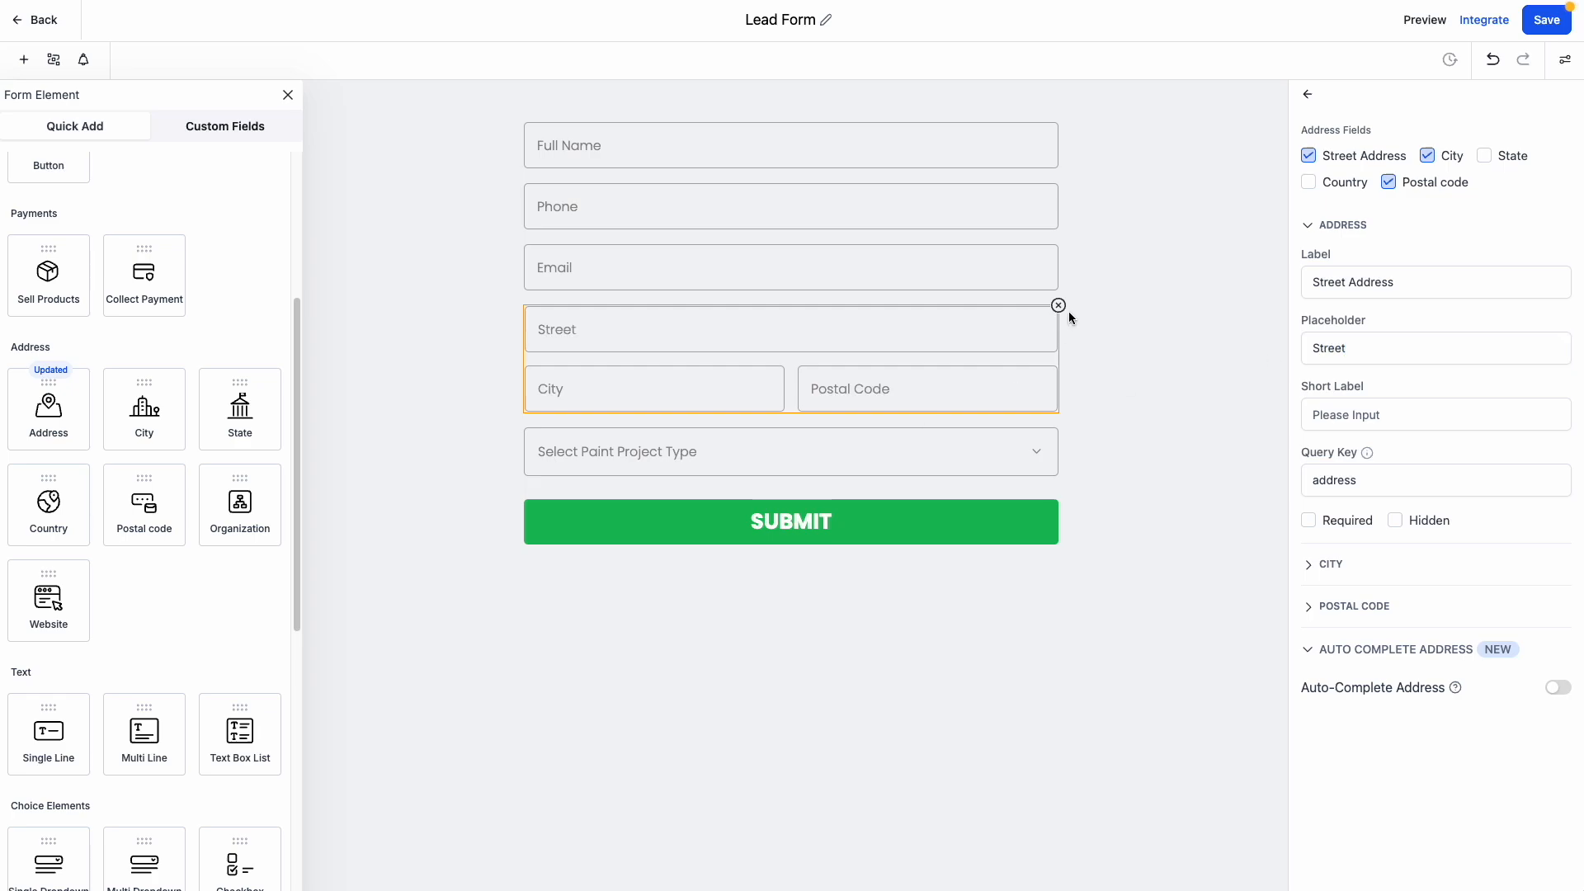
left_click(1058, 308)
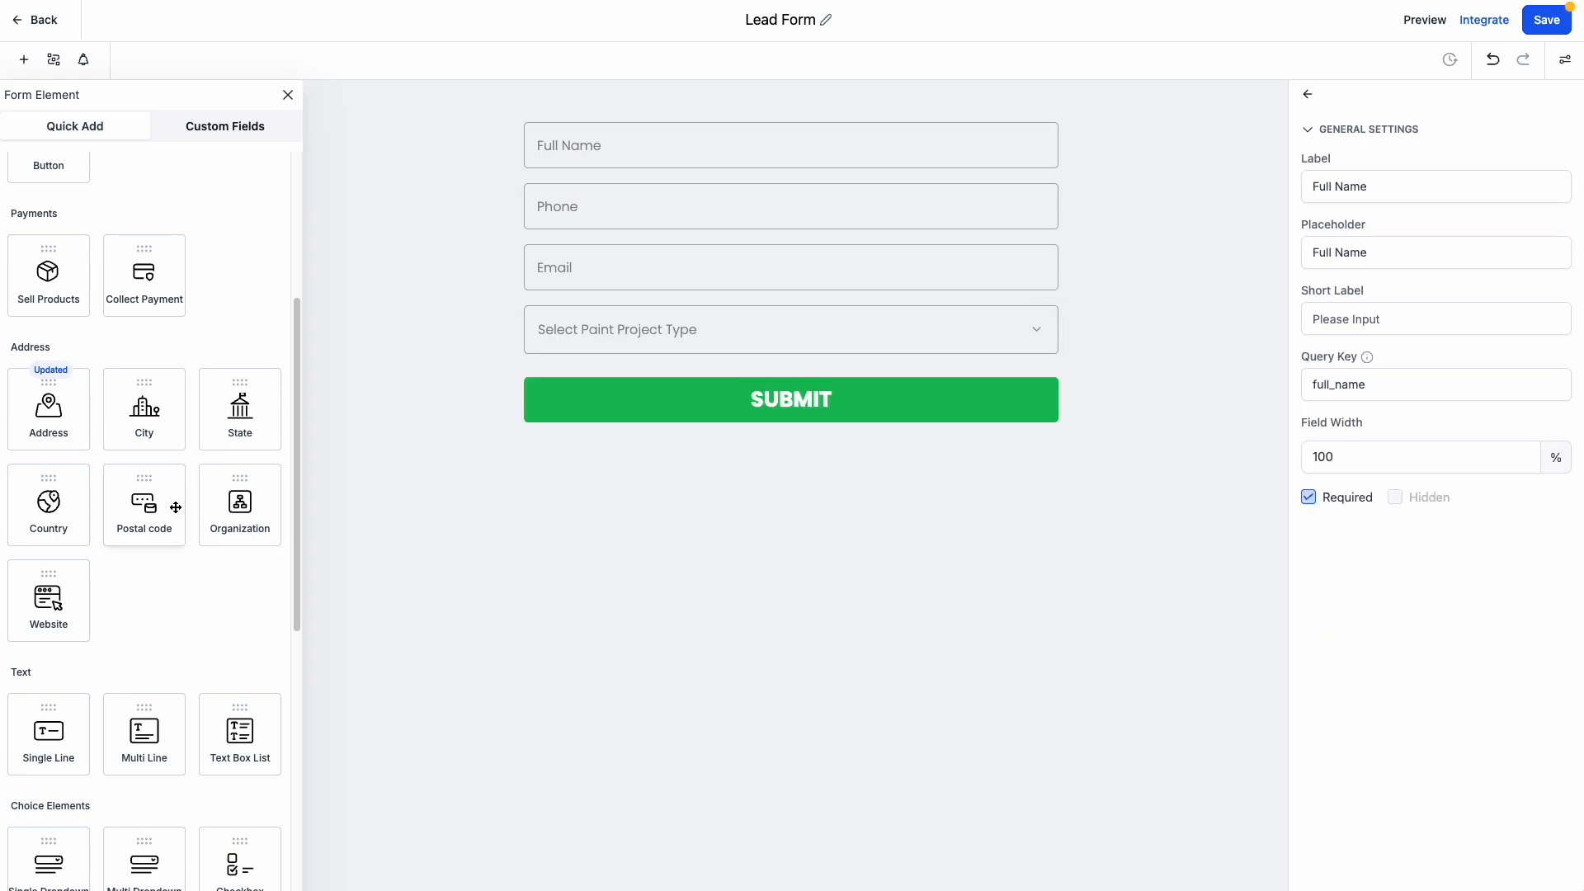
Browse the available form elements and the field types offered for a new custom field, and close without adding one.
scroll(176, 508, "down", 2)
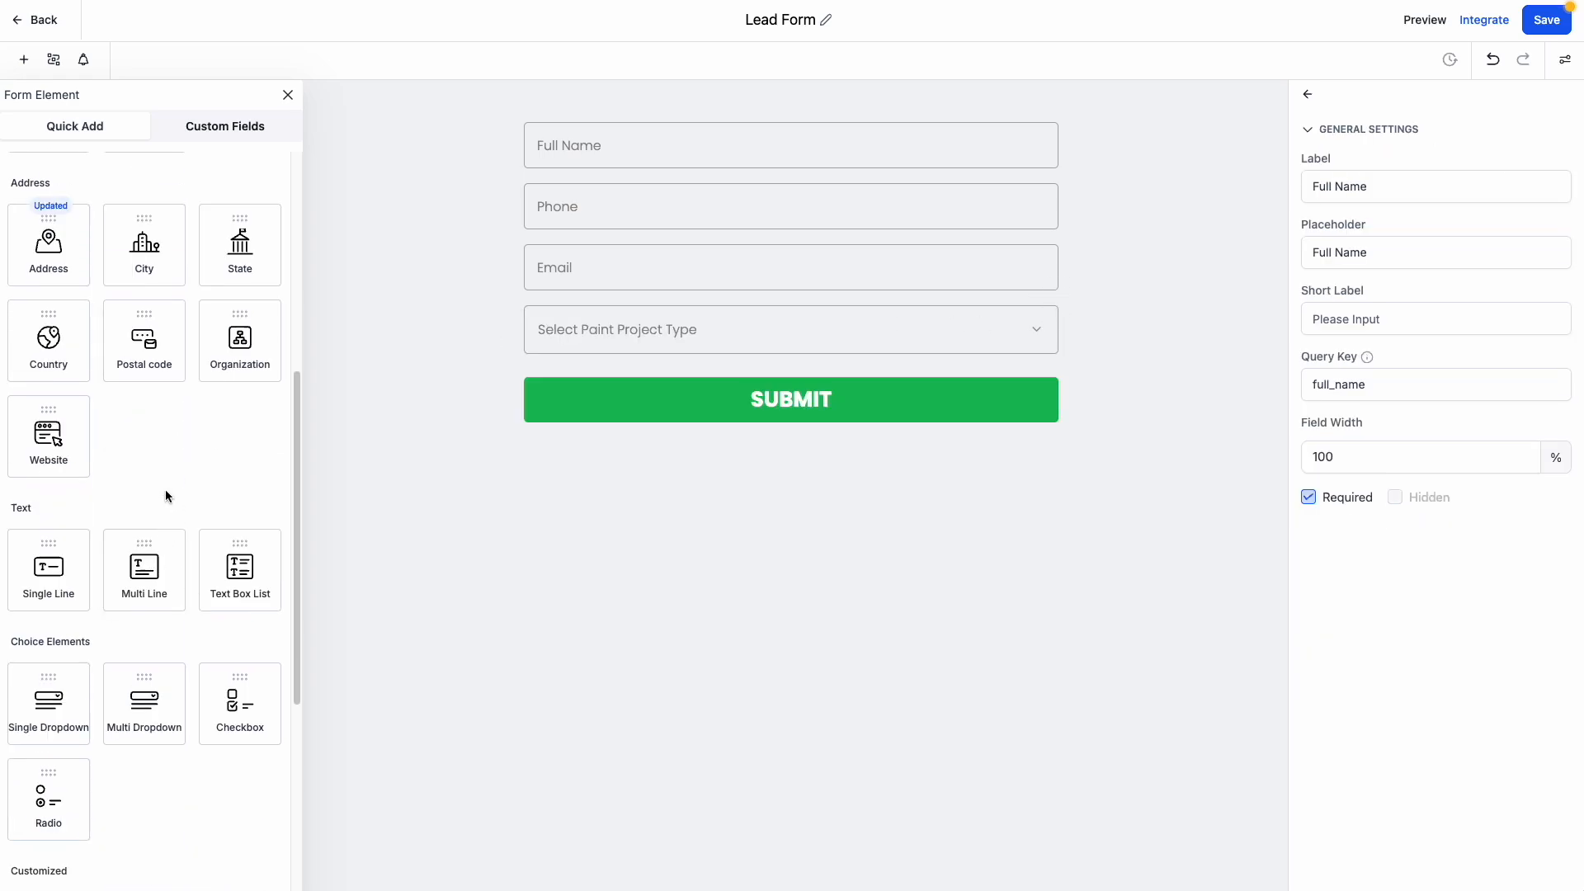
scroll(161, 478, "down", 3)
left_click(227, 130)
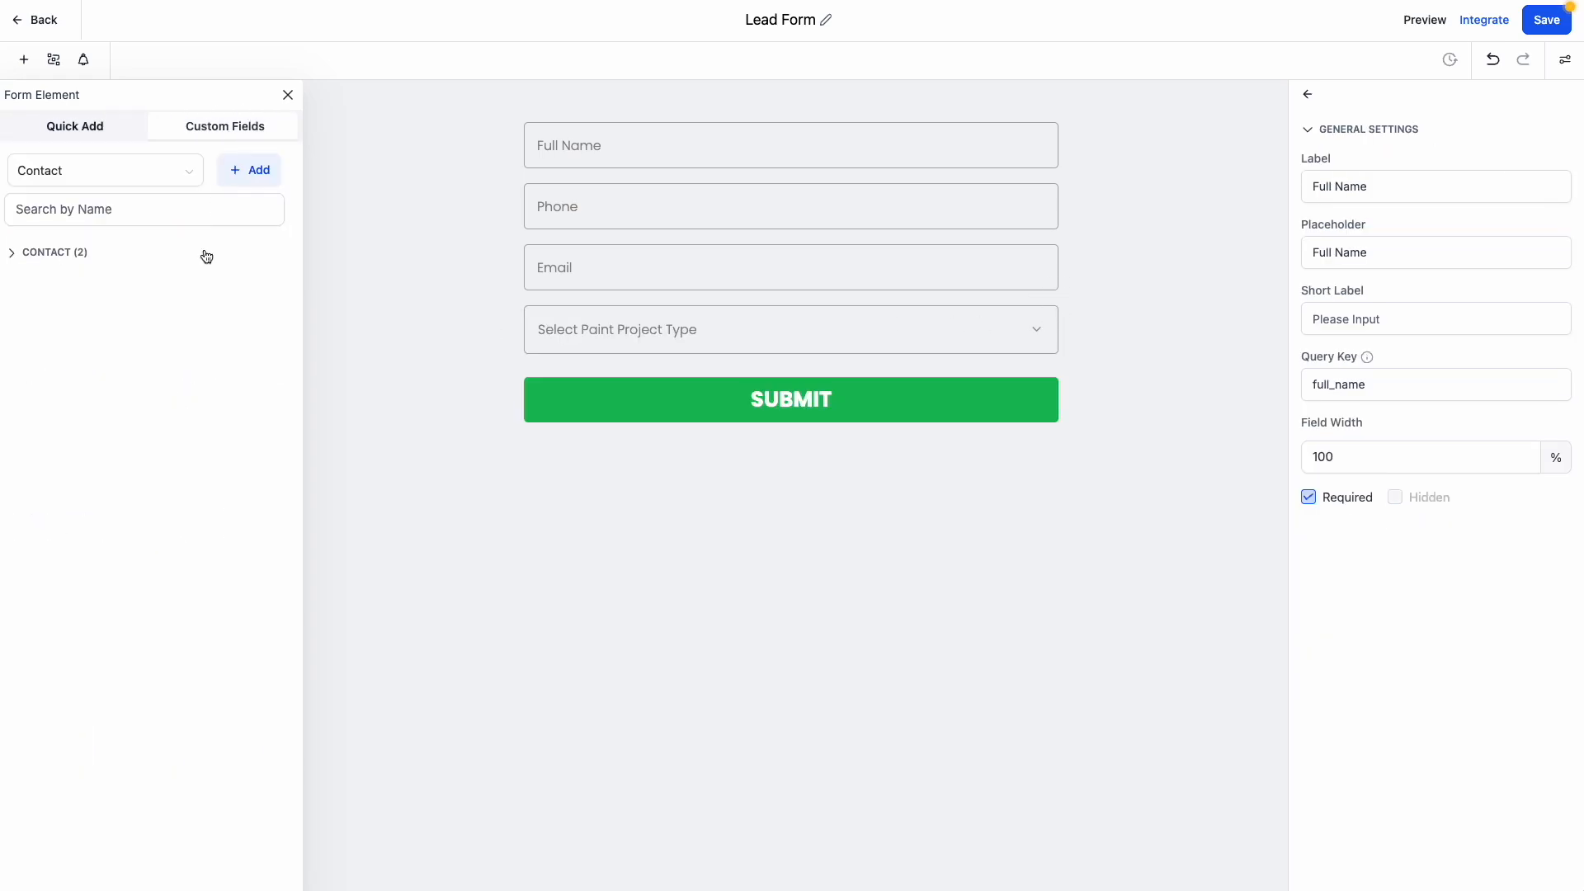
left_click(258, 169)
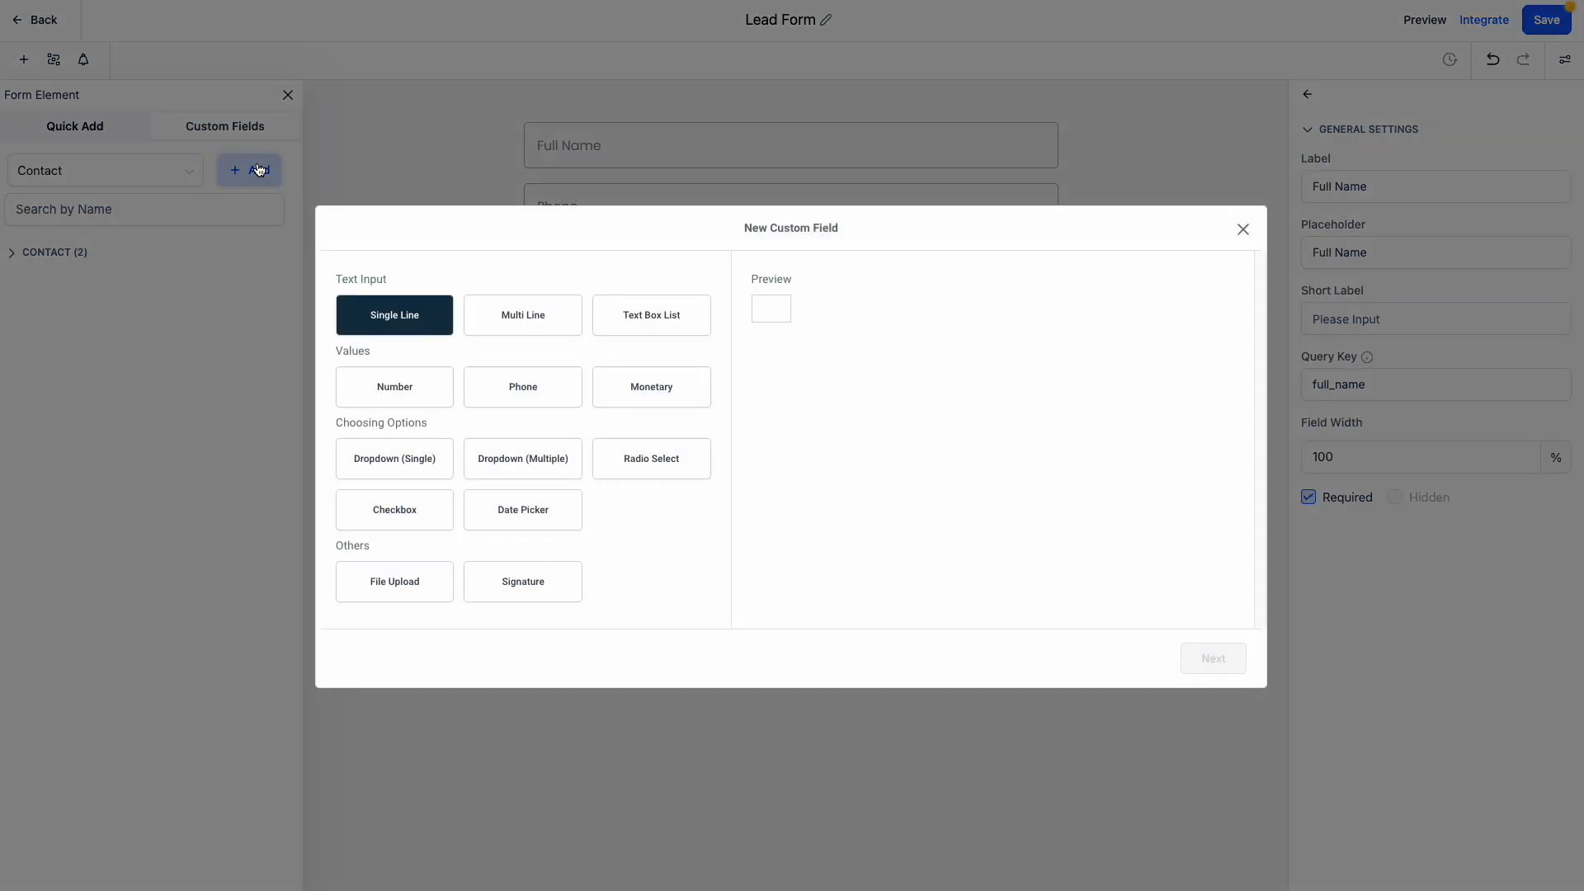
left_click(546, 329)
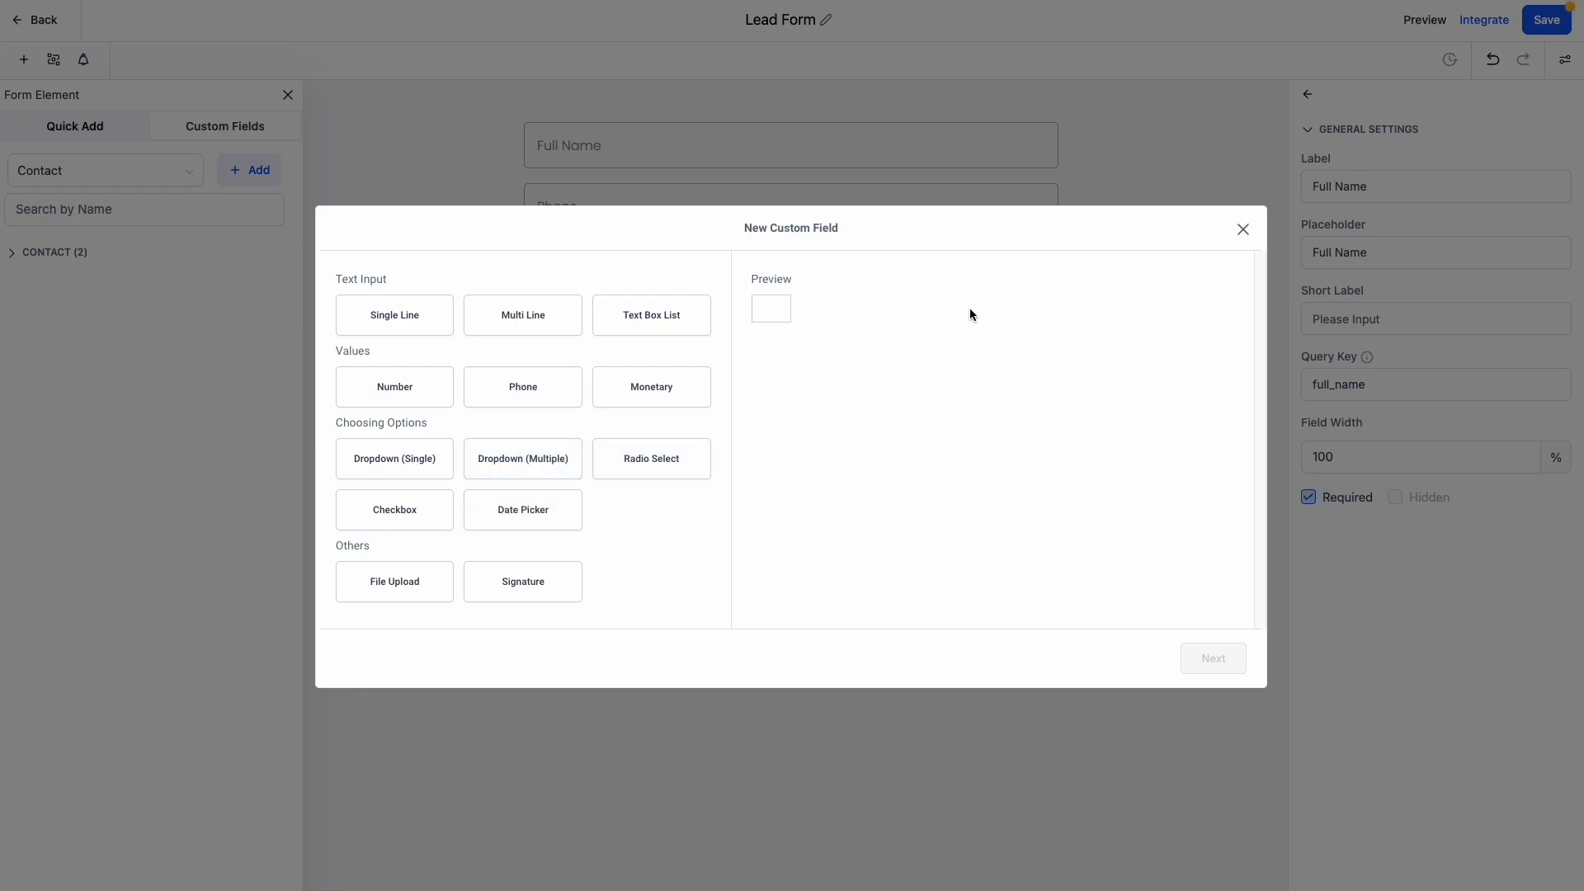
left_click(1243, 230)
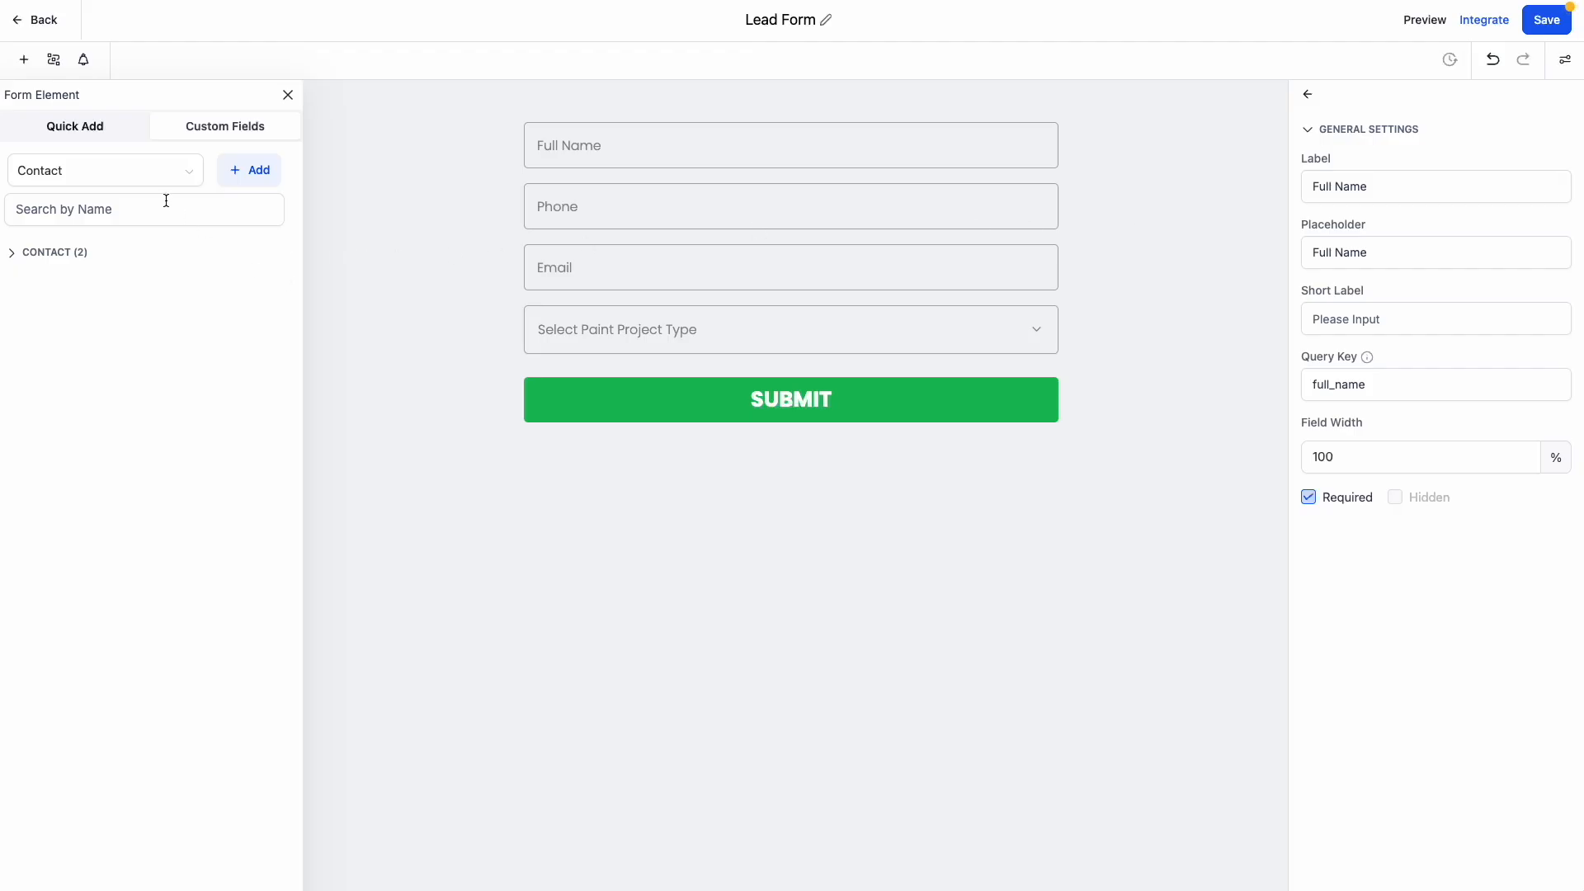
left_click(24, 59)
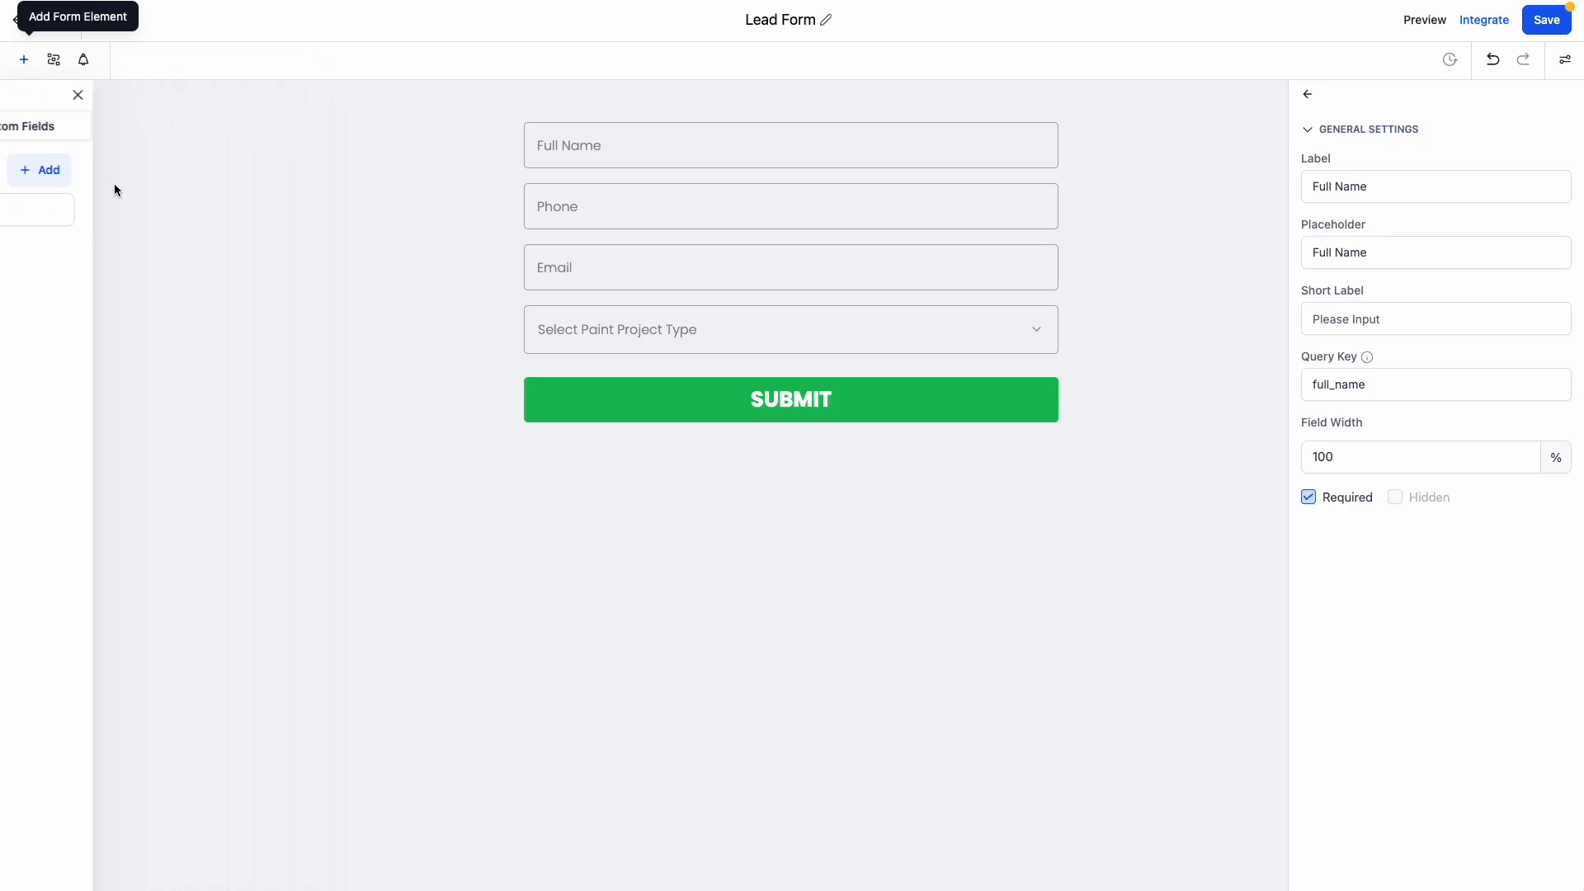
Start a Show/Hide Fields condition that applies if Full Name Is Filled.
left_click(54, 59)
left_click(1092, 179)
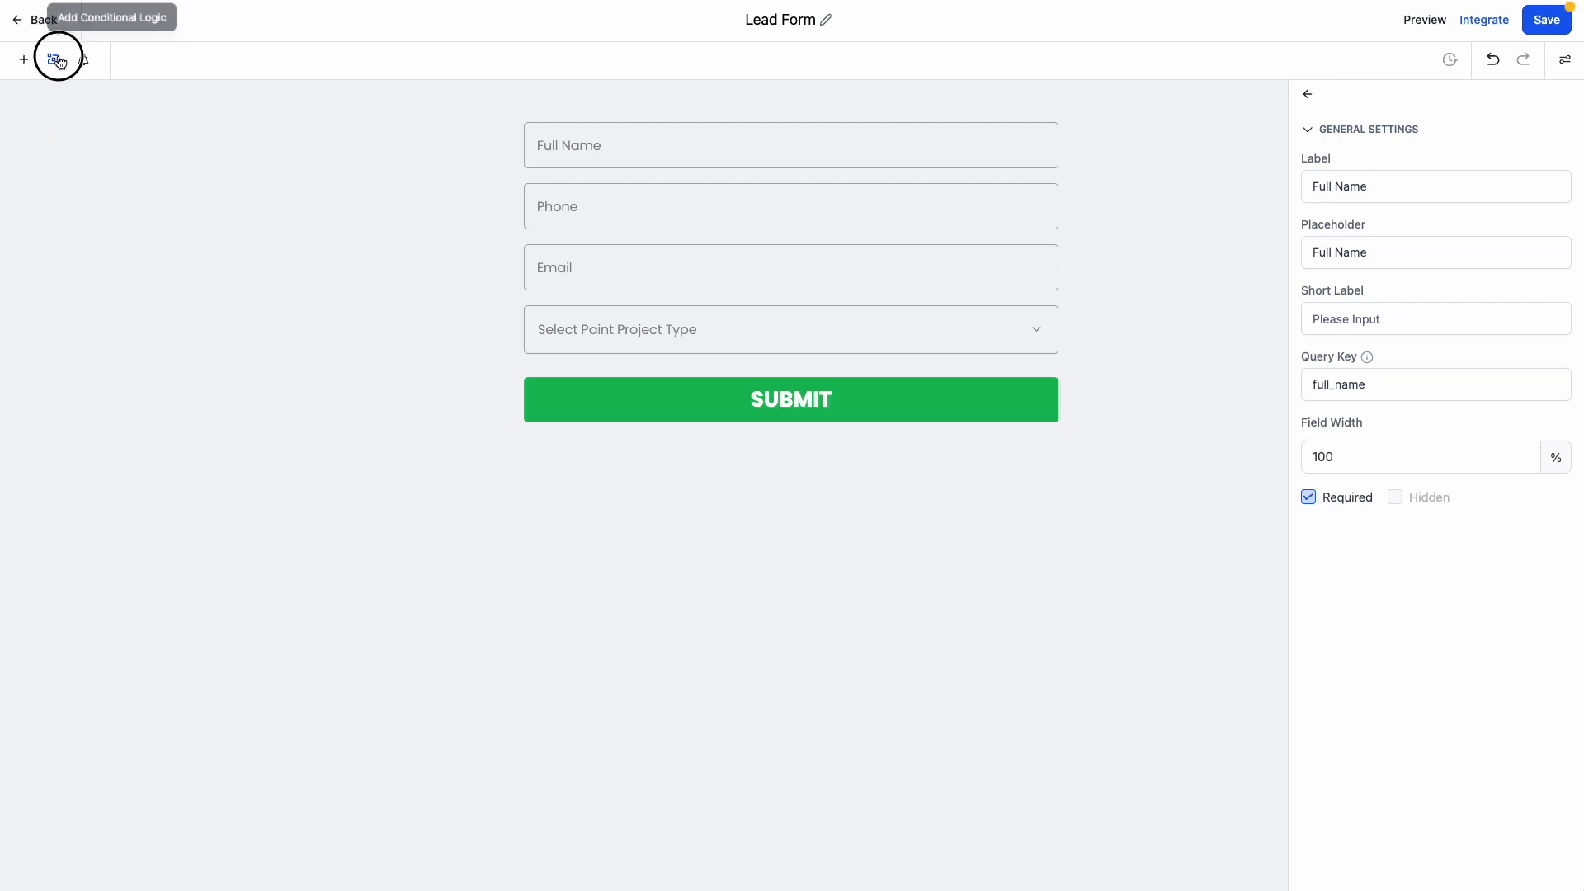
left_click(53, 60)
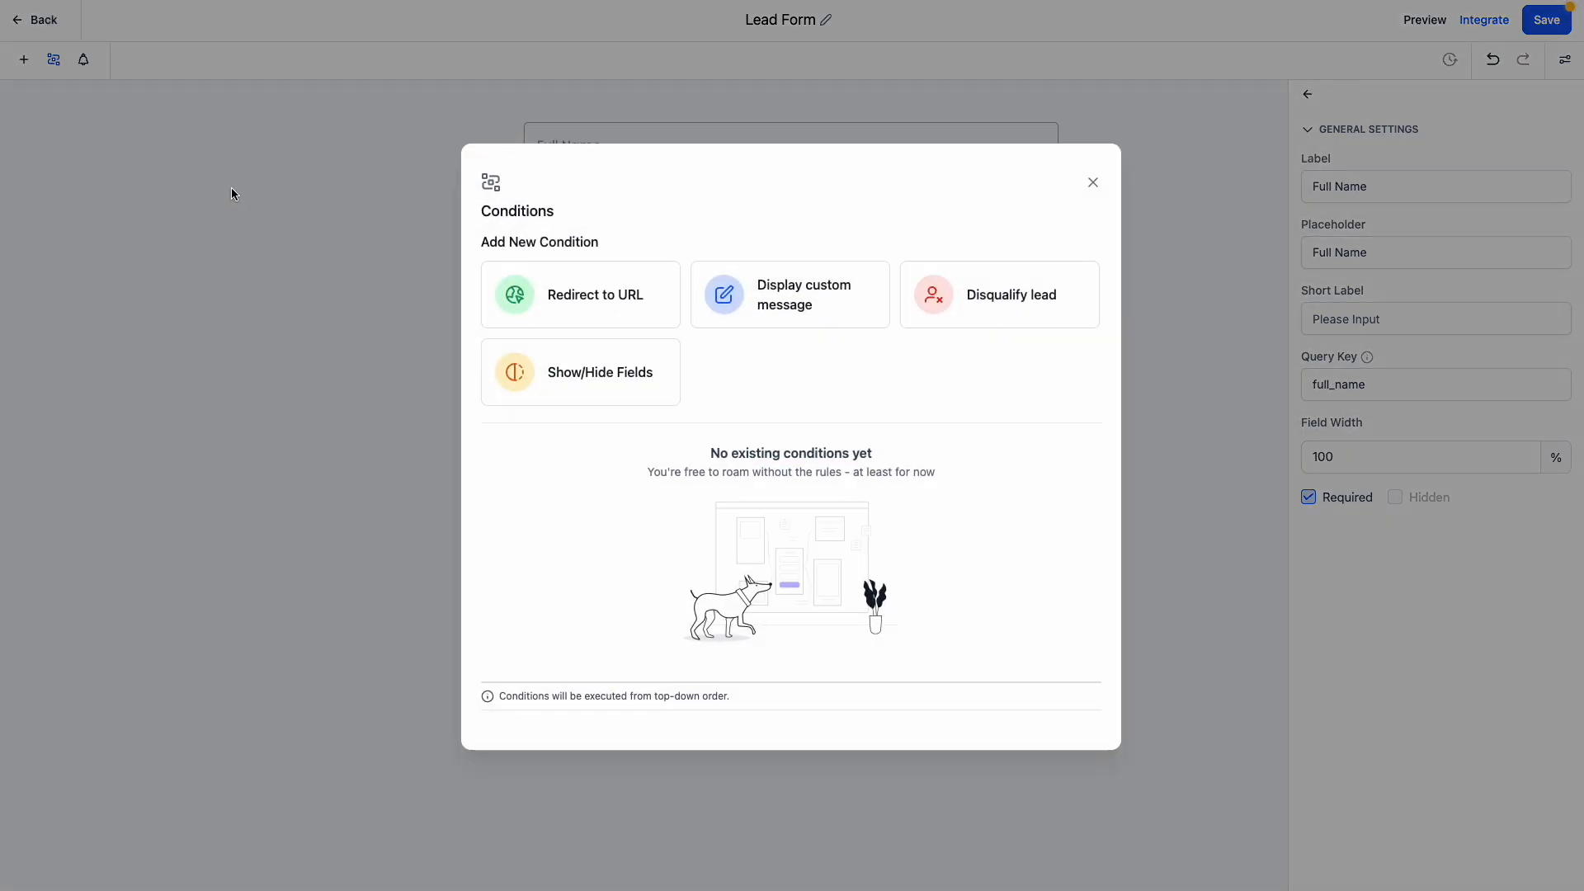
left_click(581, 375)
left_click(509, 334)
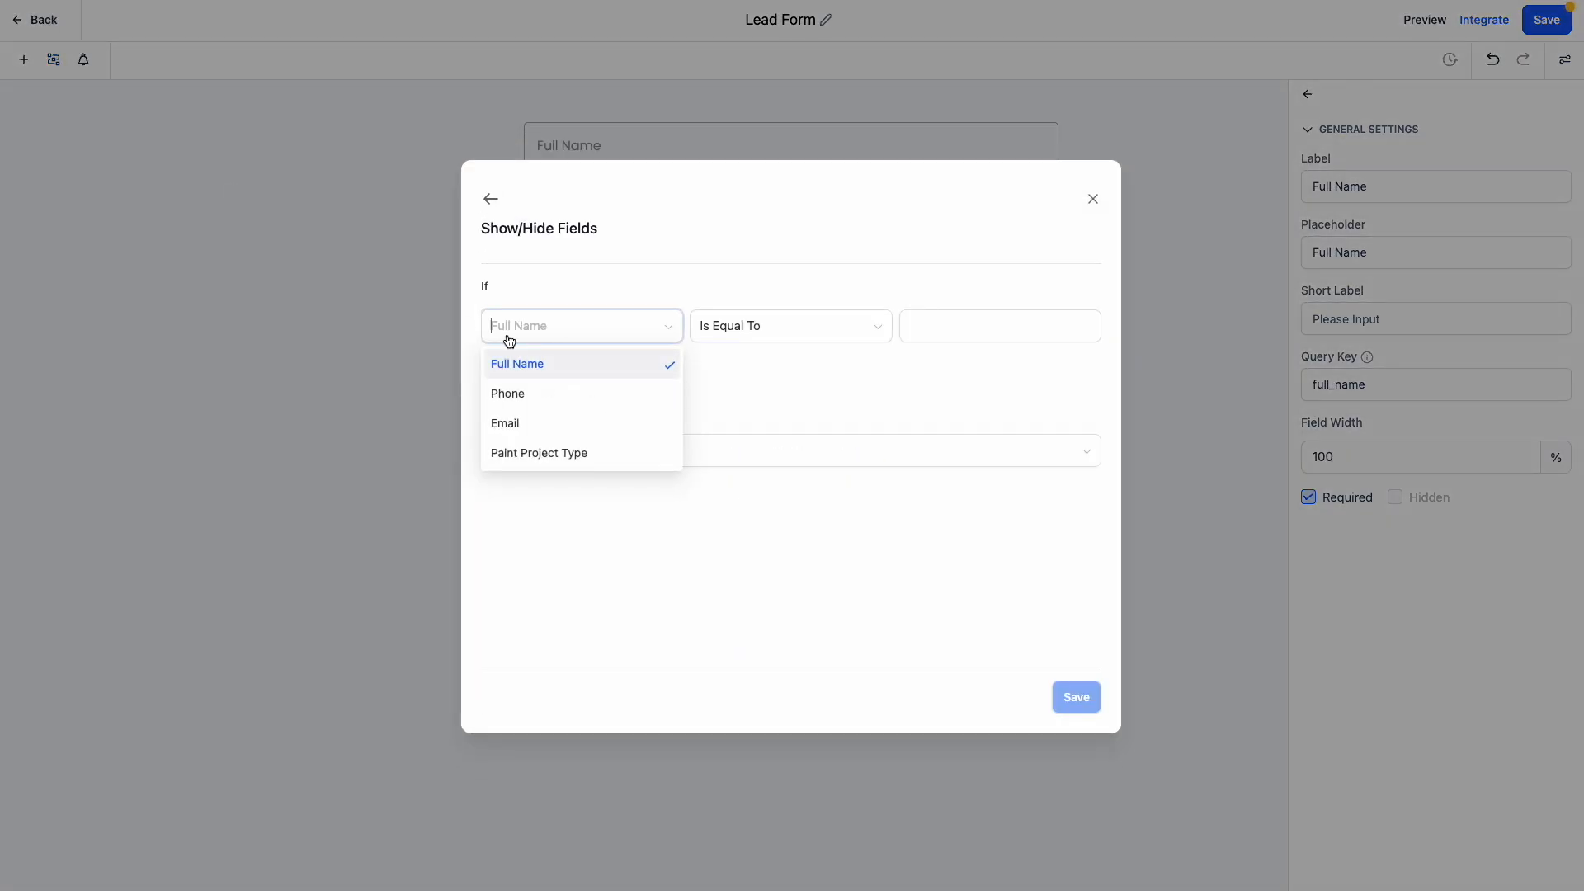
left_click(537, 367)
left_click(798, 340)
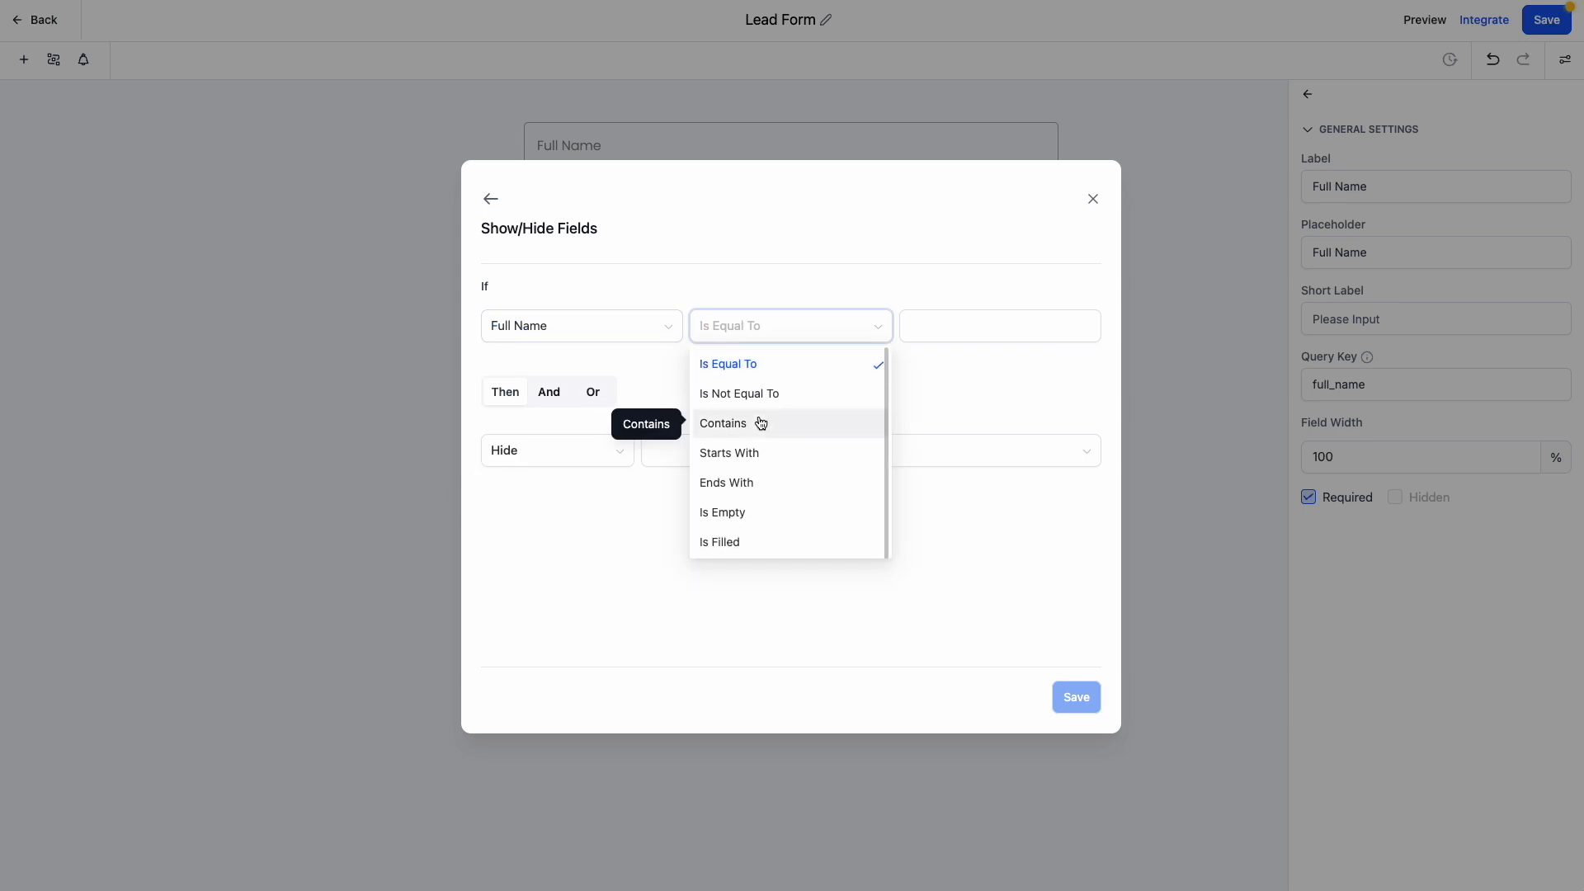
left_click(738, 544)
Make the condition show the Email field, save the condition, and close the Conditions dialog.
left_click(537, 452)
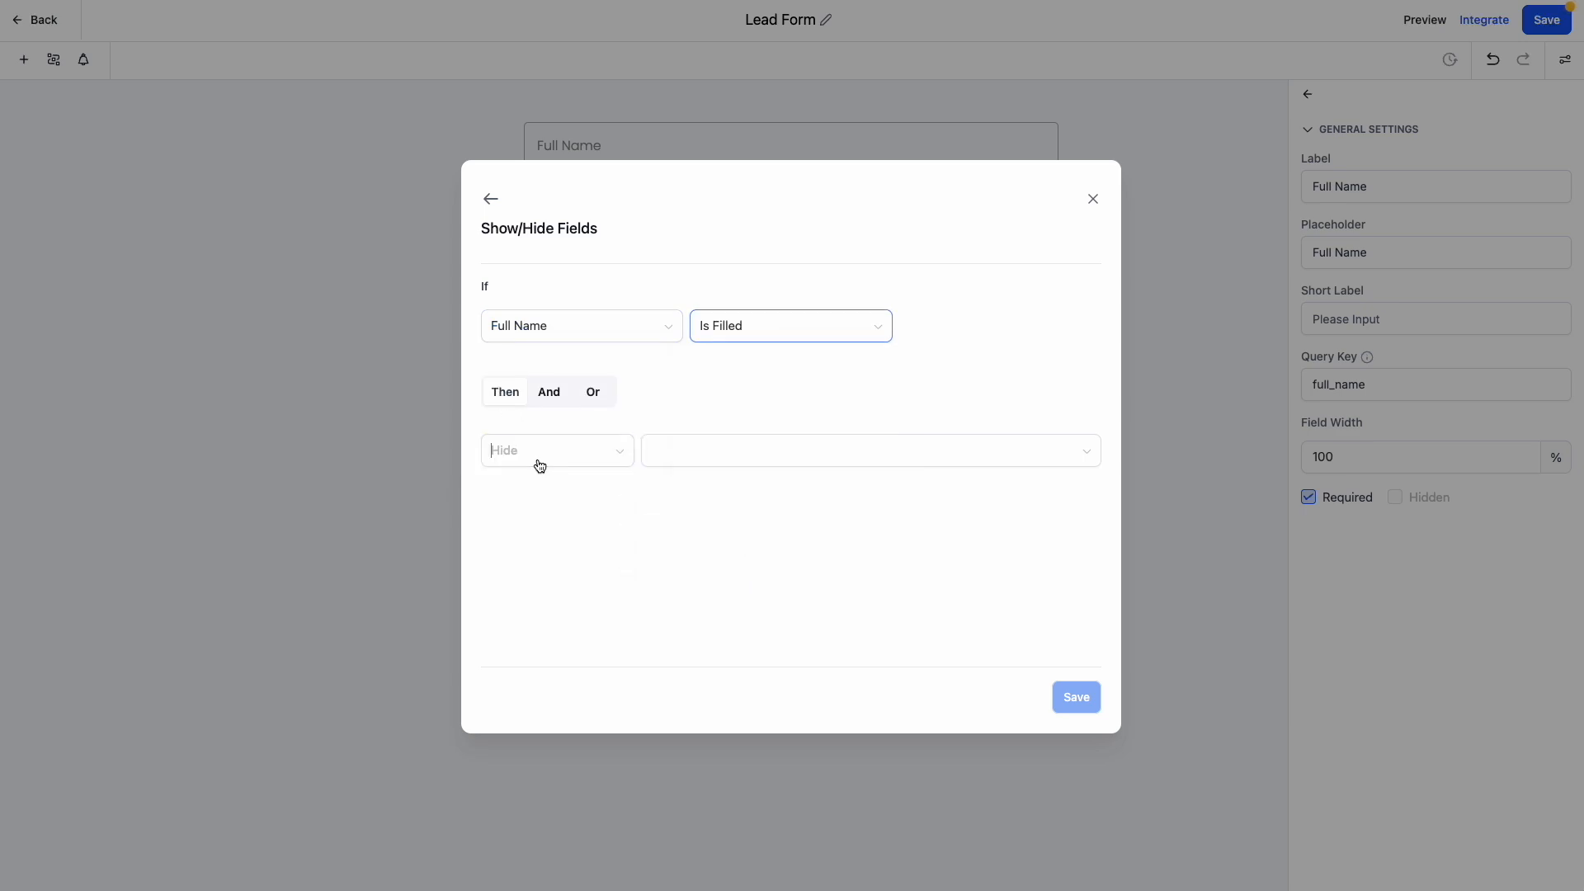
left_click(533, 518)
left_click(701, 452)
left_click(701, 543)
left_click(1087, 701)
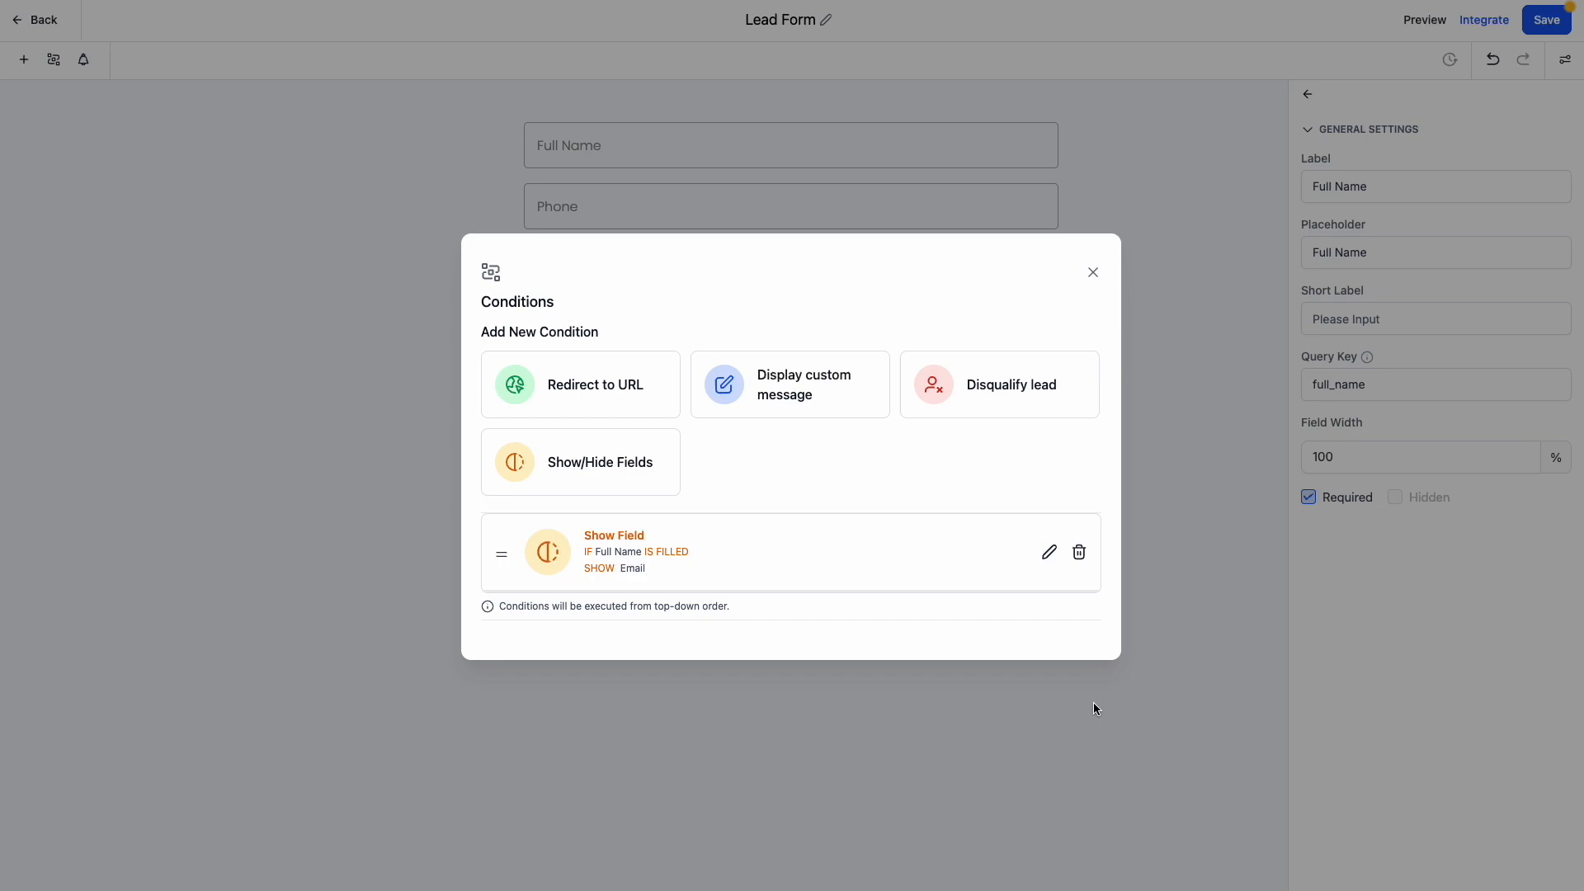
left_click(1095, 276)
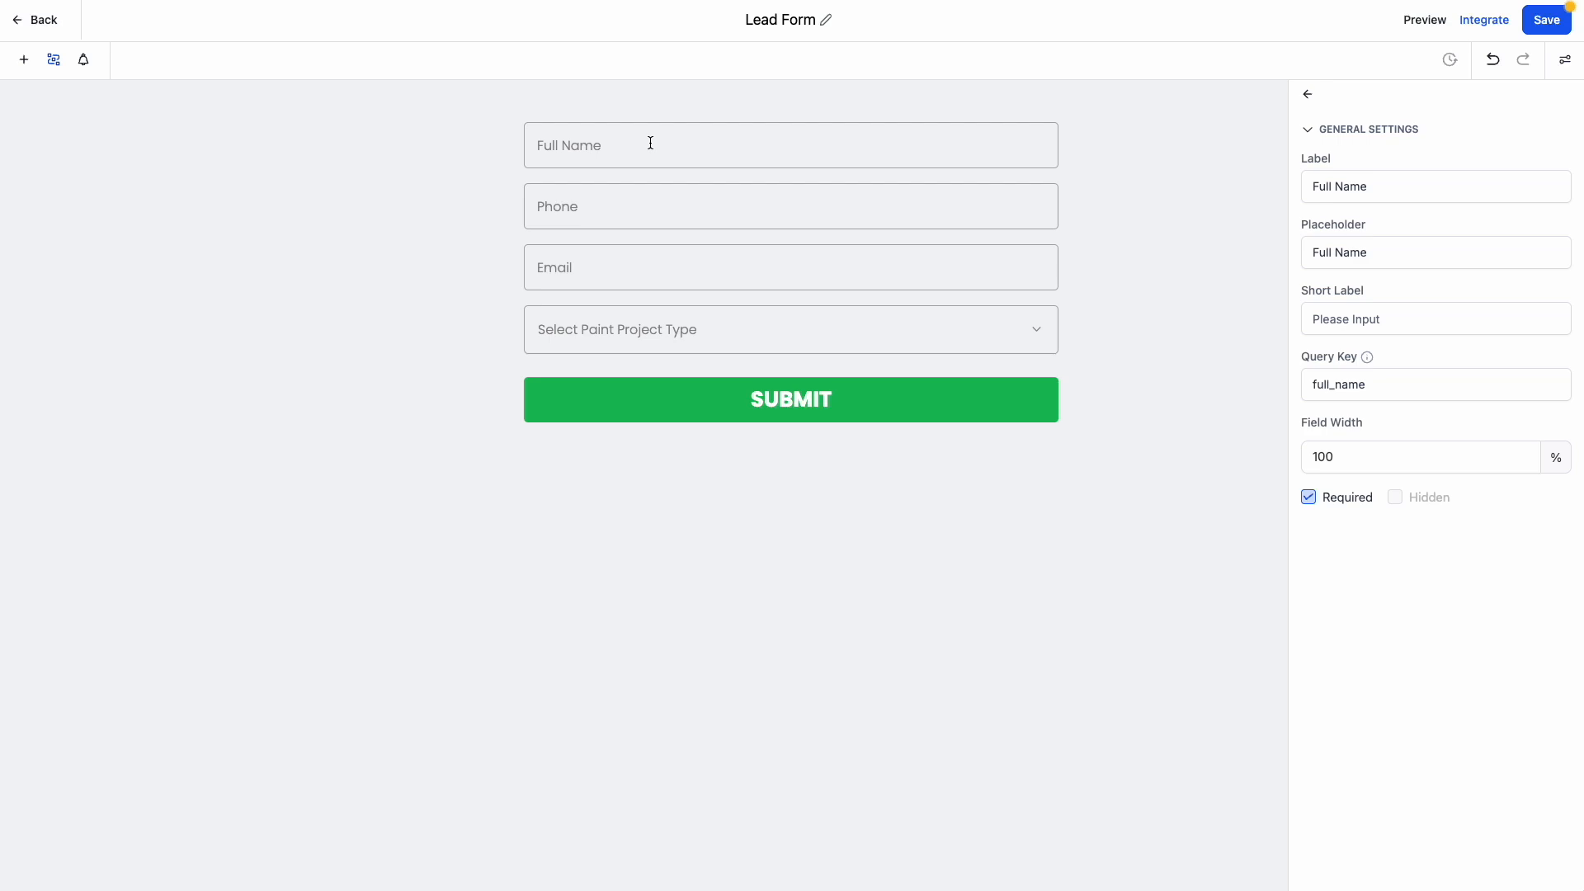
Save and preview the form, and delete the Show Field condition from its conditional logic.
left_click(1390, 21)
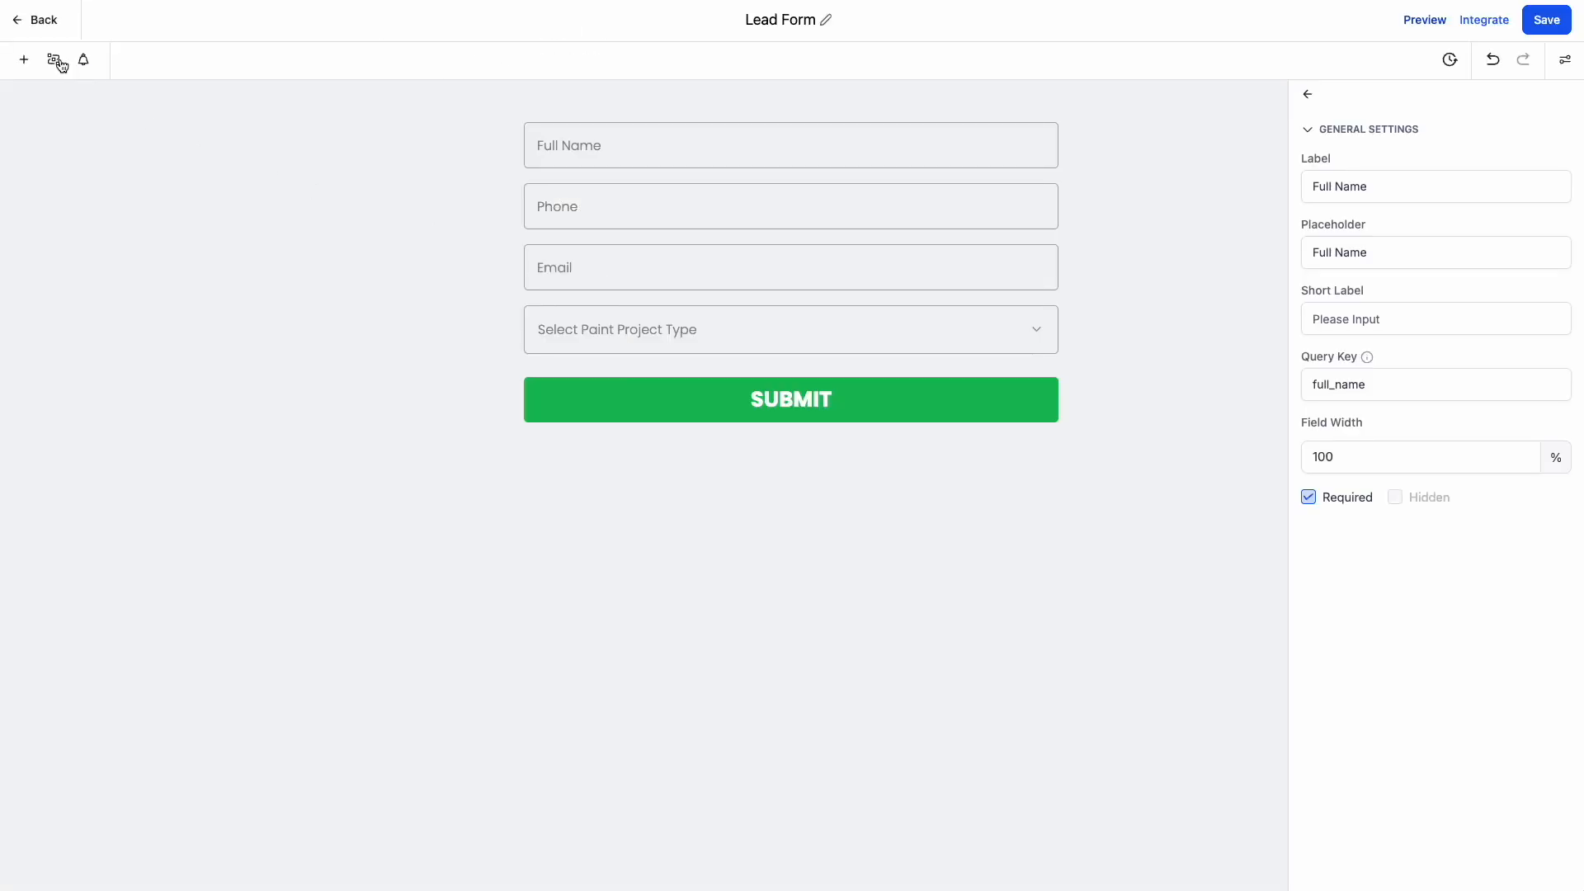
left_click(54, 59)
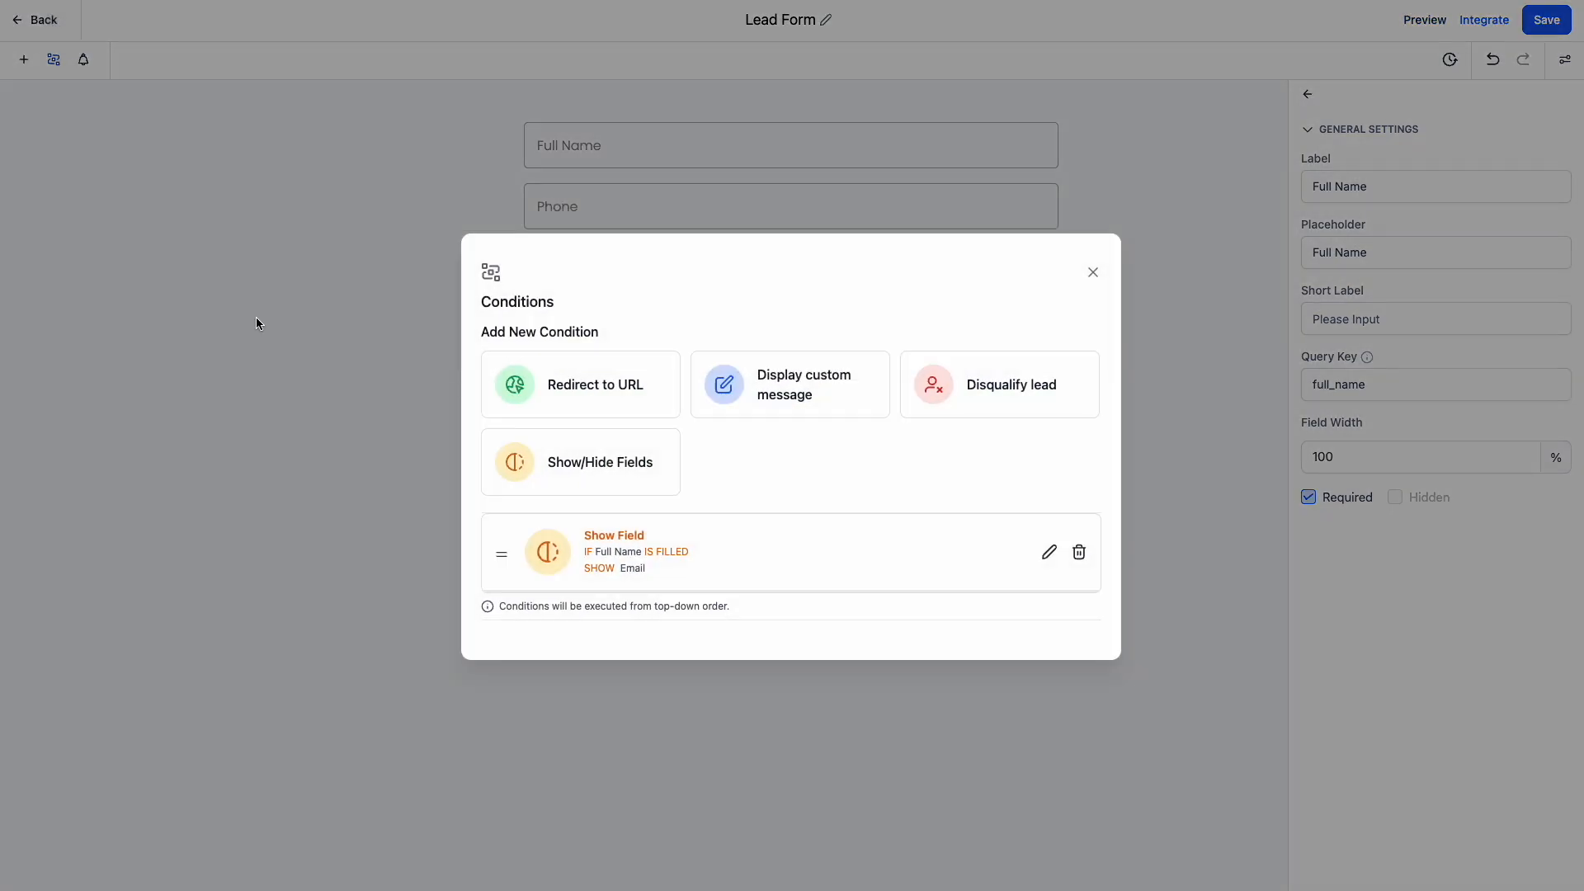
left_click(1087, 552)
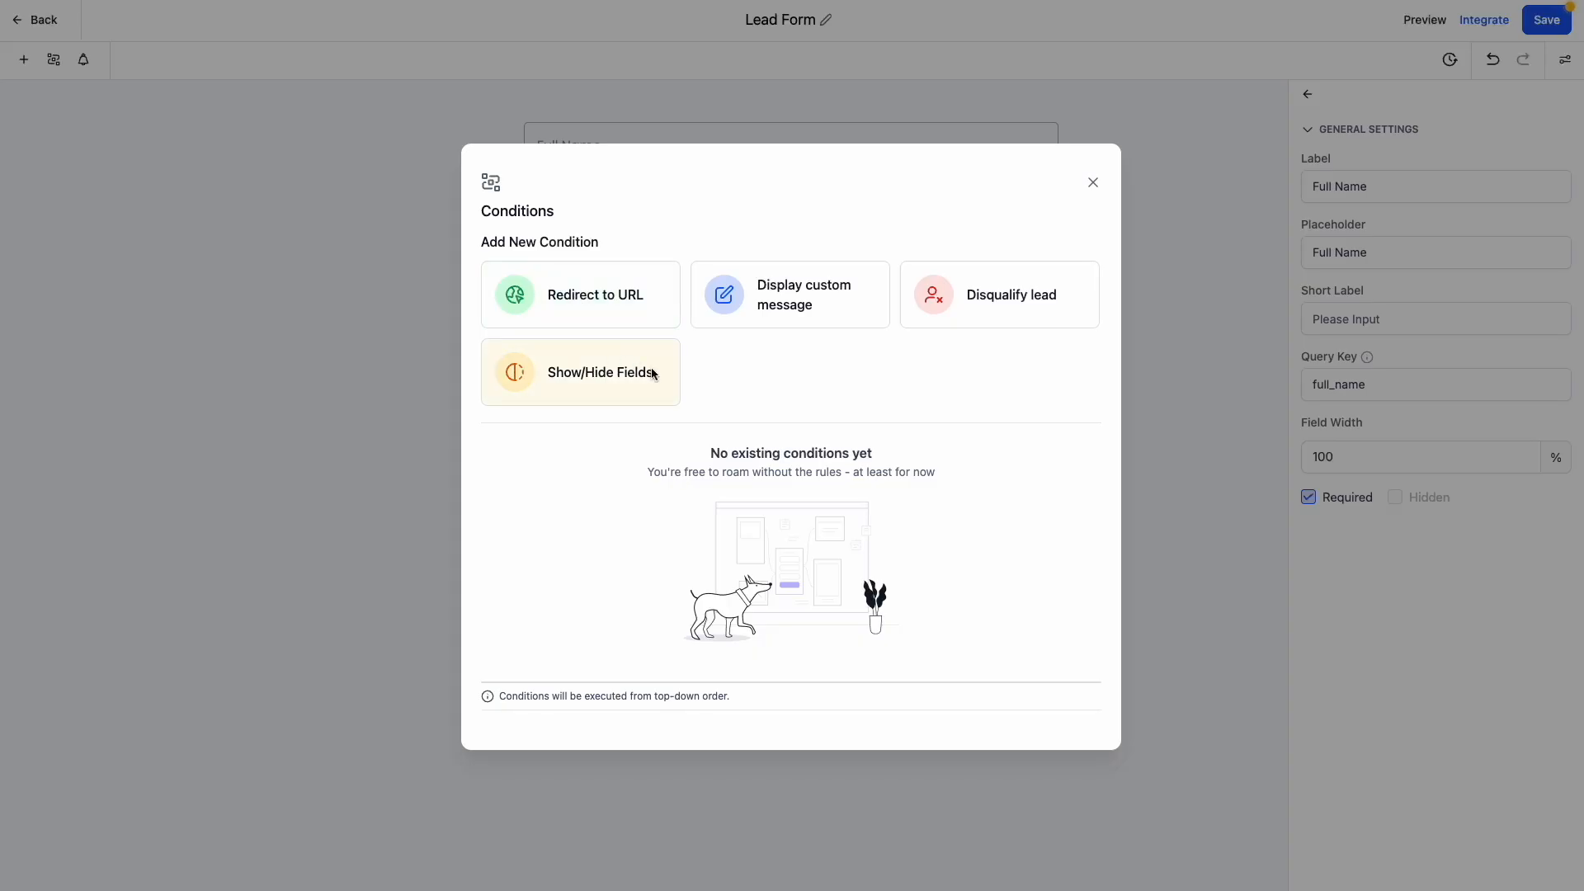
key("Escape")
left_click(929, 117)
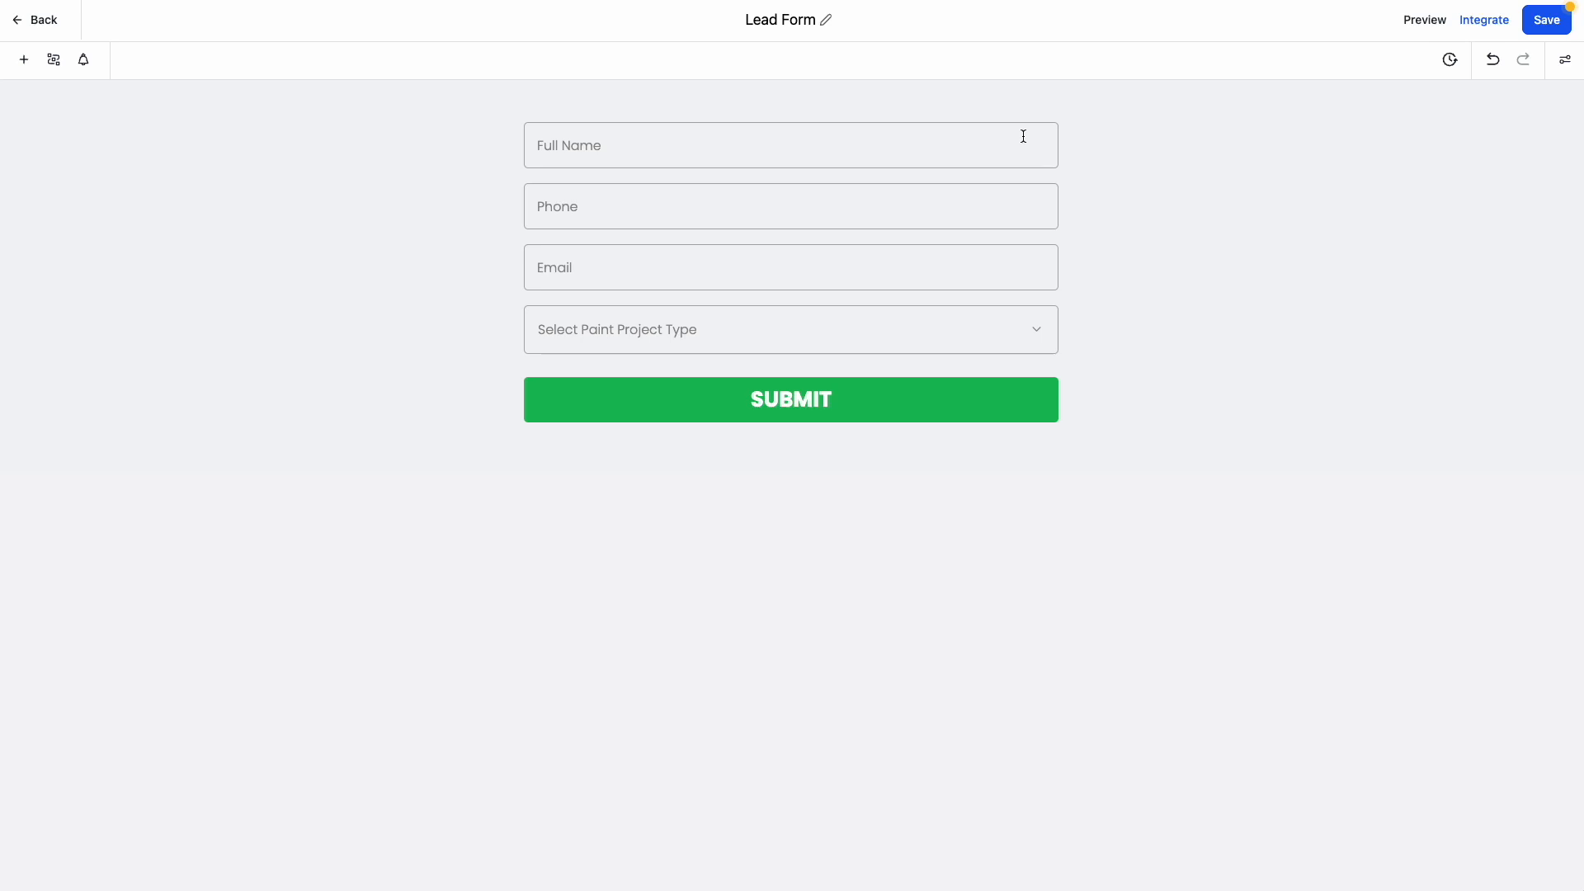
Check the settings of the Full Name and Phone fields and look over the form's layout styles.
left_click(936, 156)
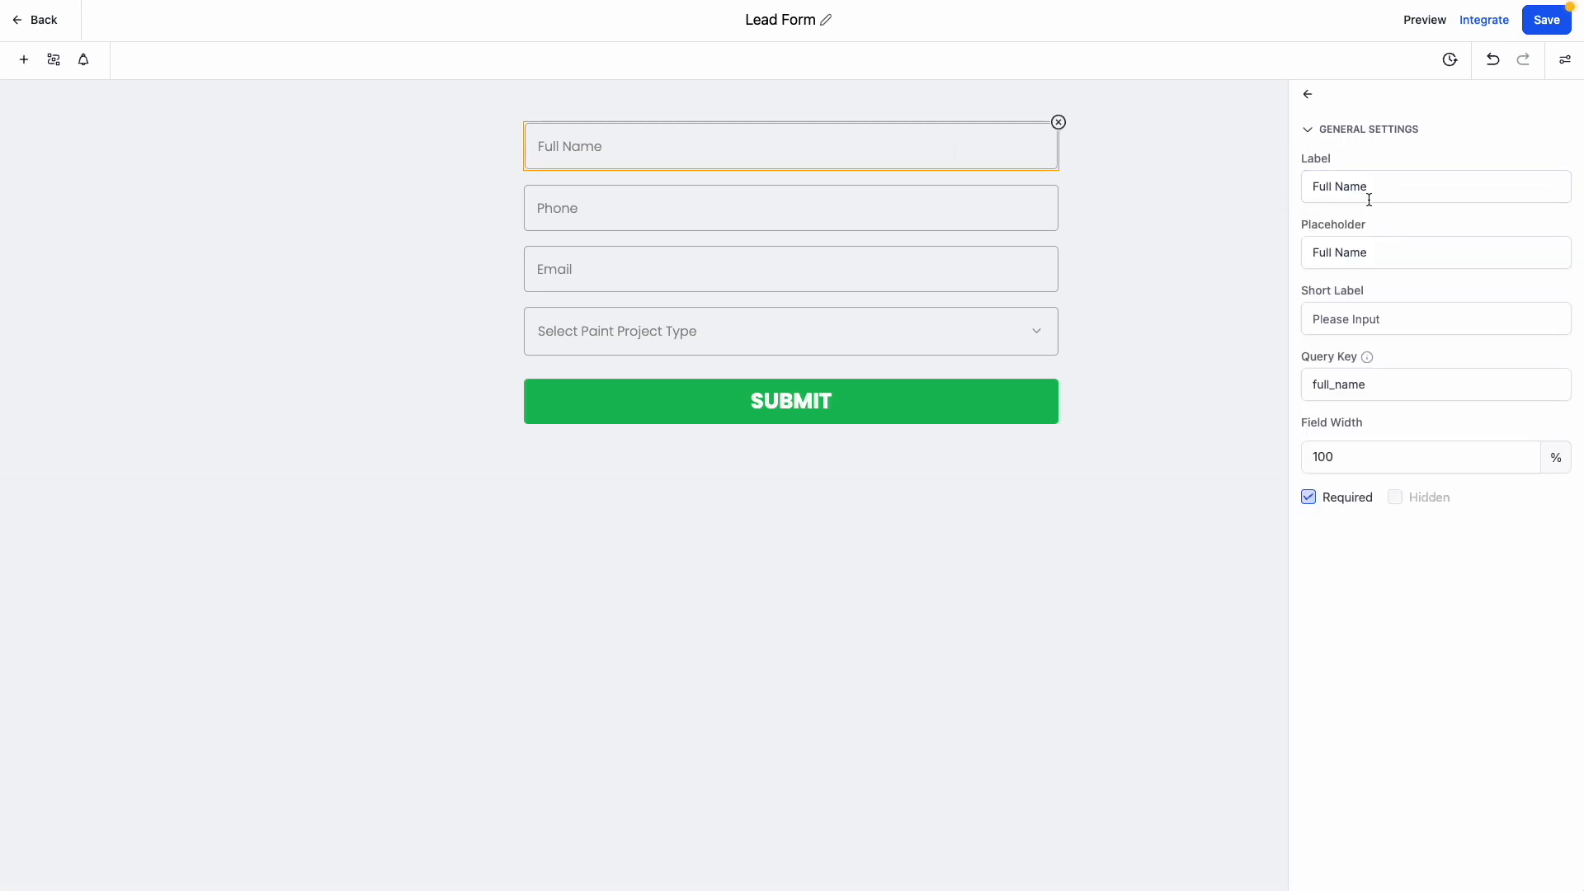
left_click(1001, 207)
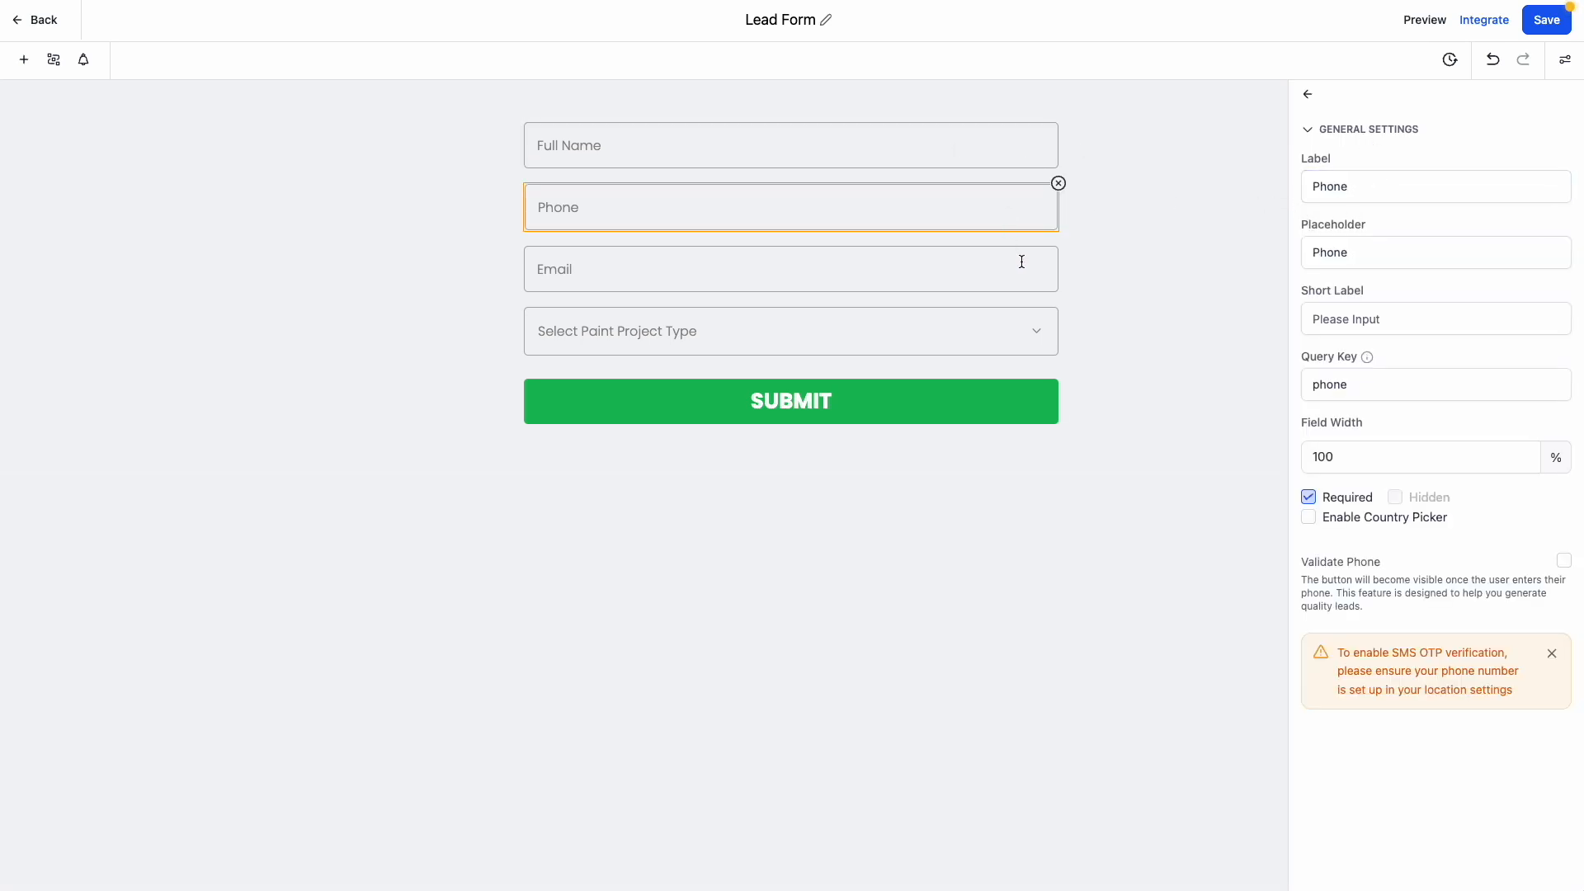
left_click(1565, 59)
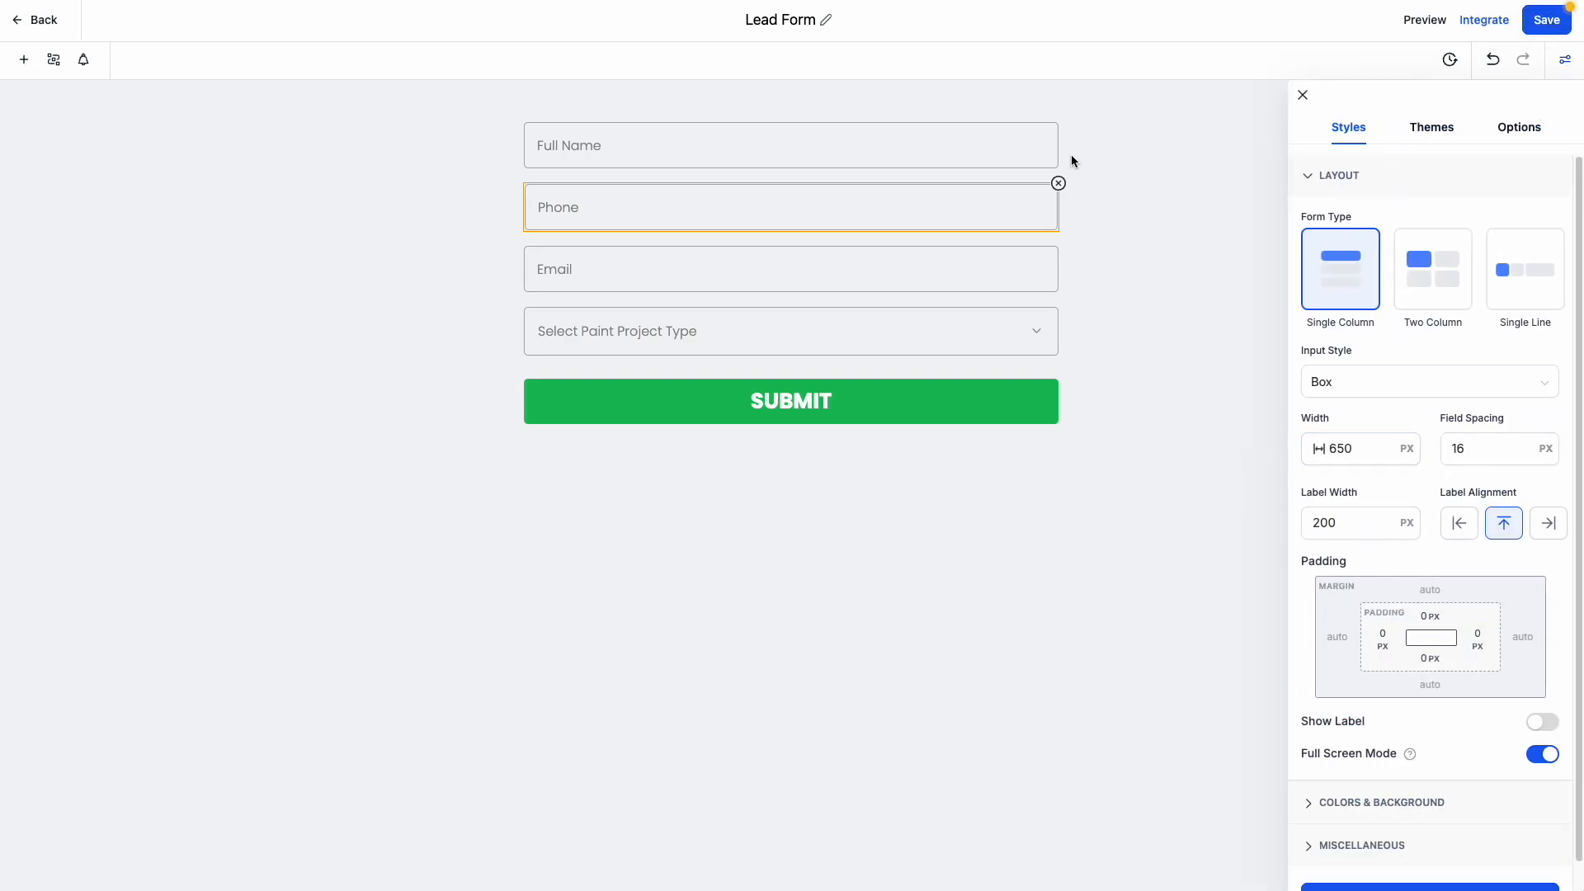
scroll(1464, 495, "down", 1)
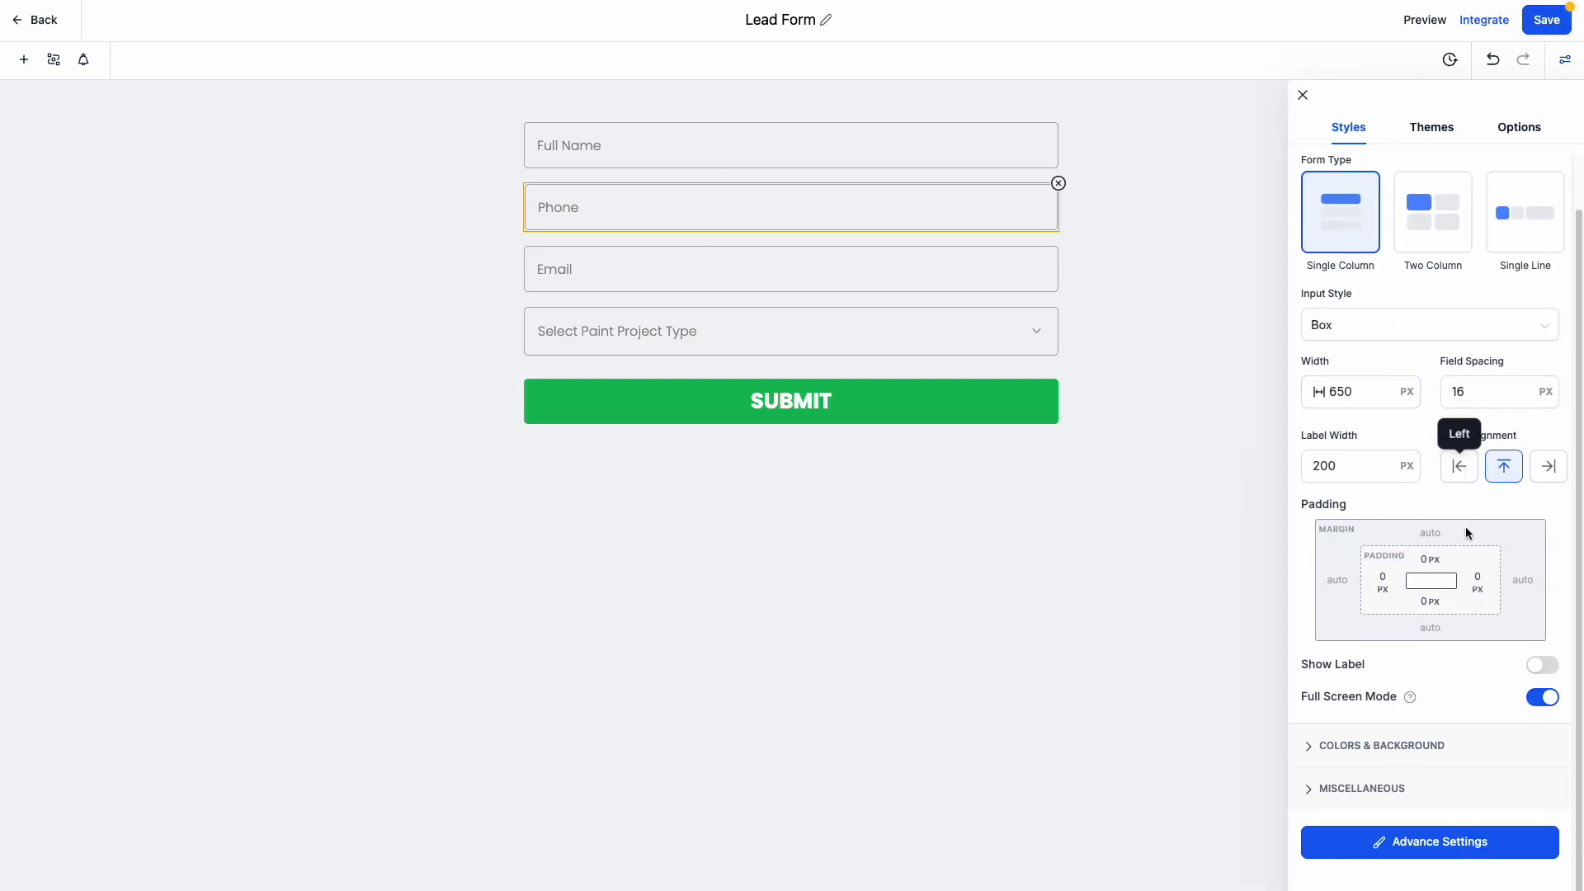
scroll(1465, 495, "up", 1)
Read through the form's On Submit thank-you message, check its submit action setting, and return to the forms list.
left_click(1519, 128)
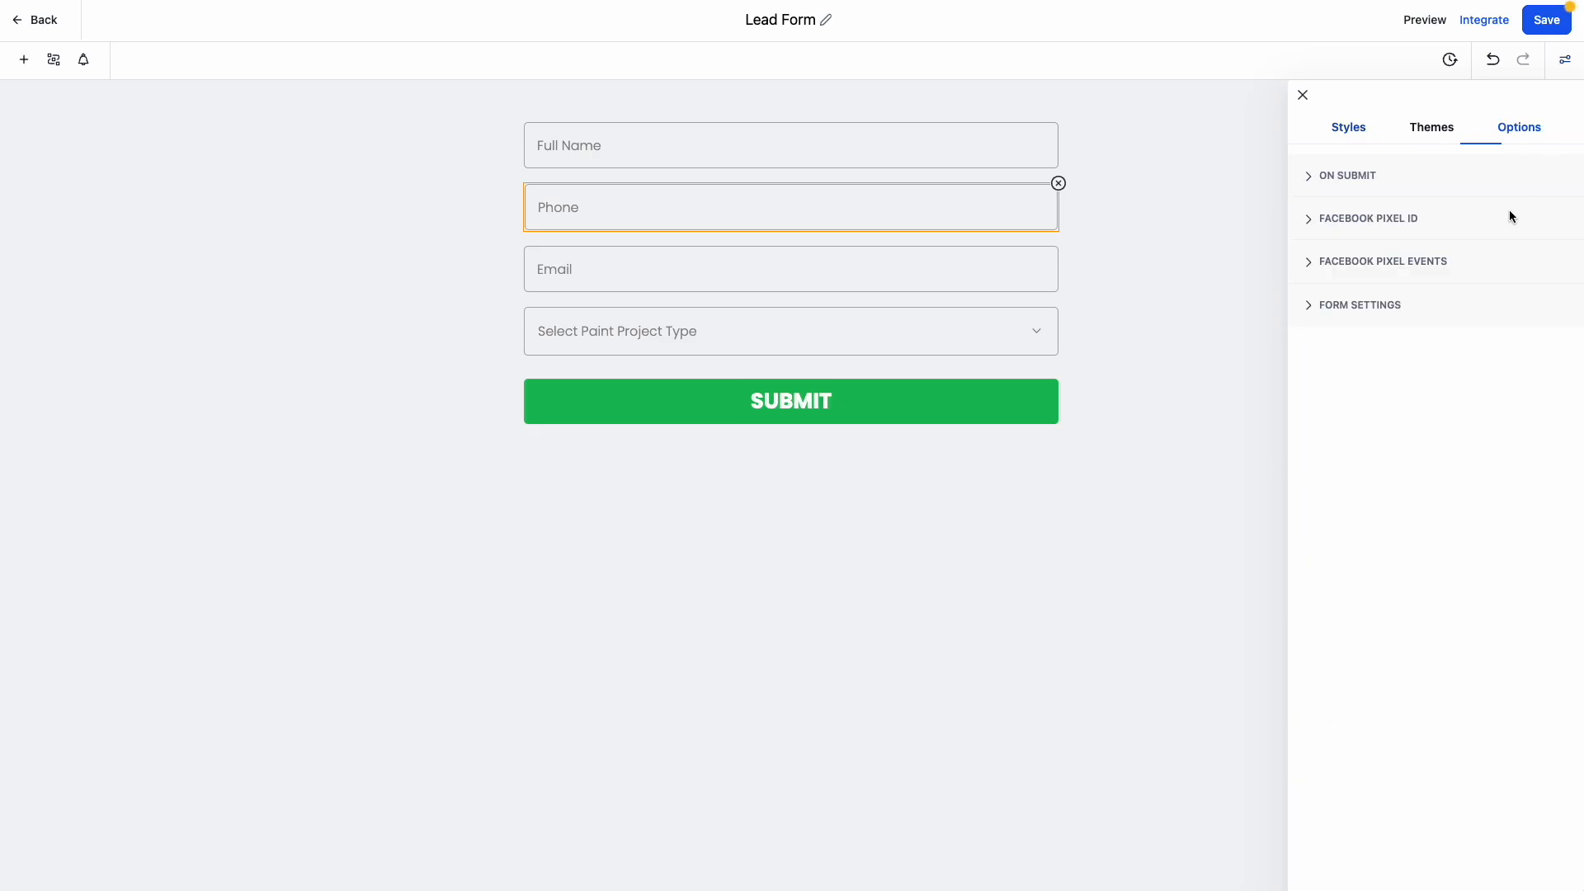
left_click(1330, 185)
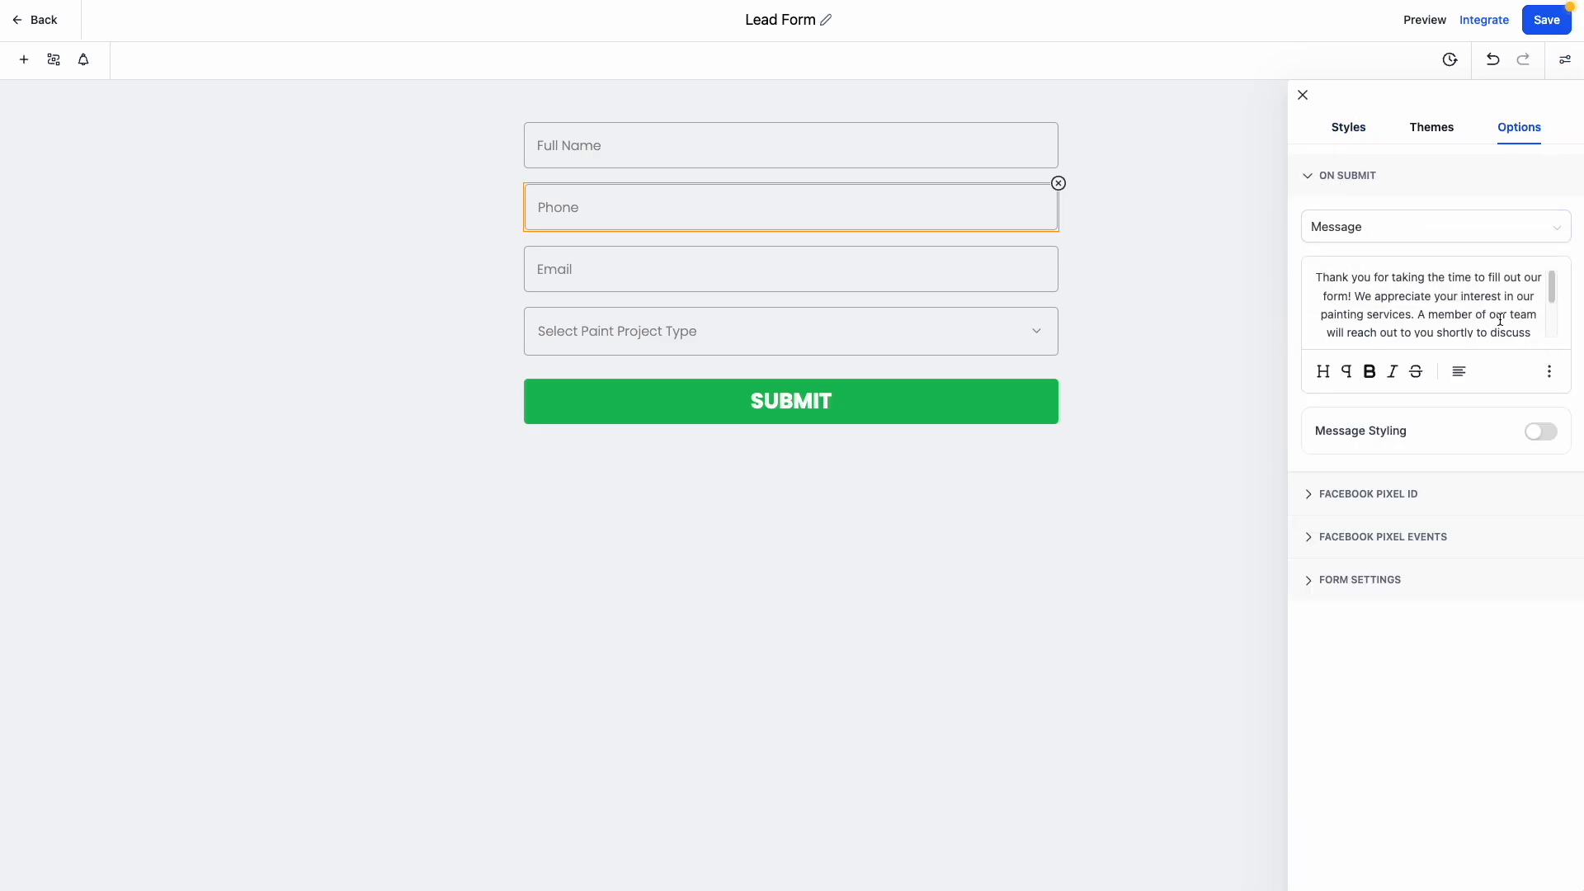
scroll(1499, 318, "down", 2)
scroll(1499, 318, "up", 3)
left_click_drag(1344, 284, 1390, 326)
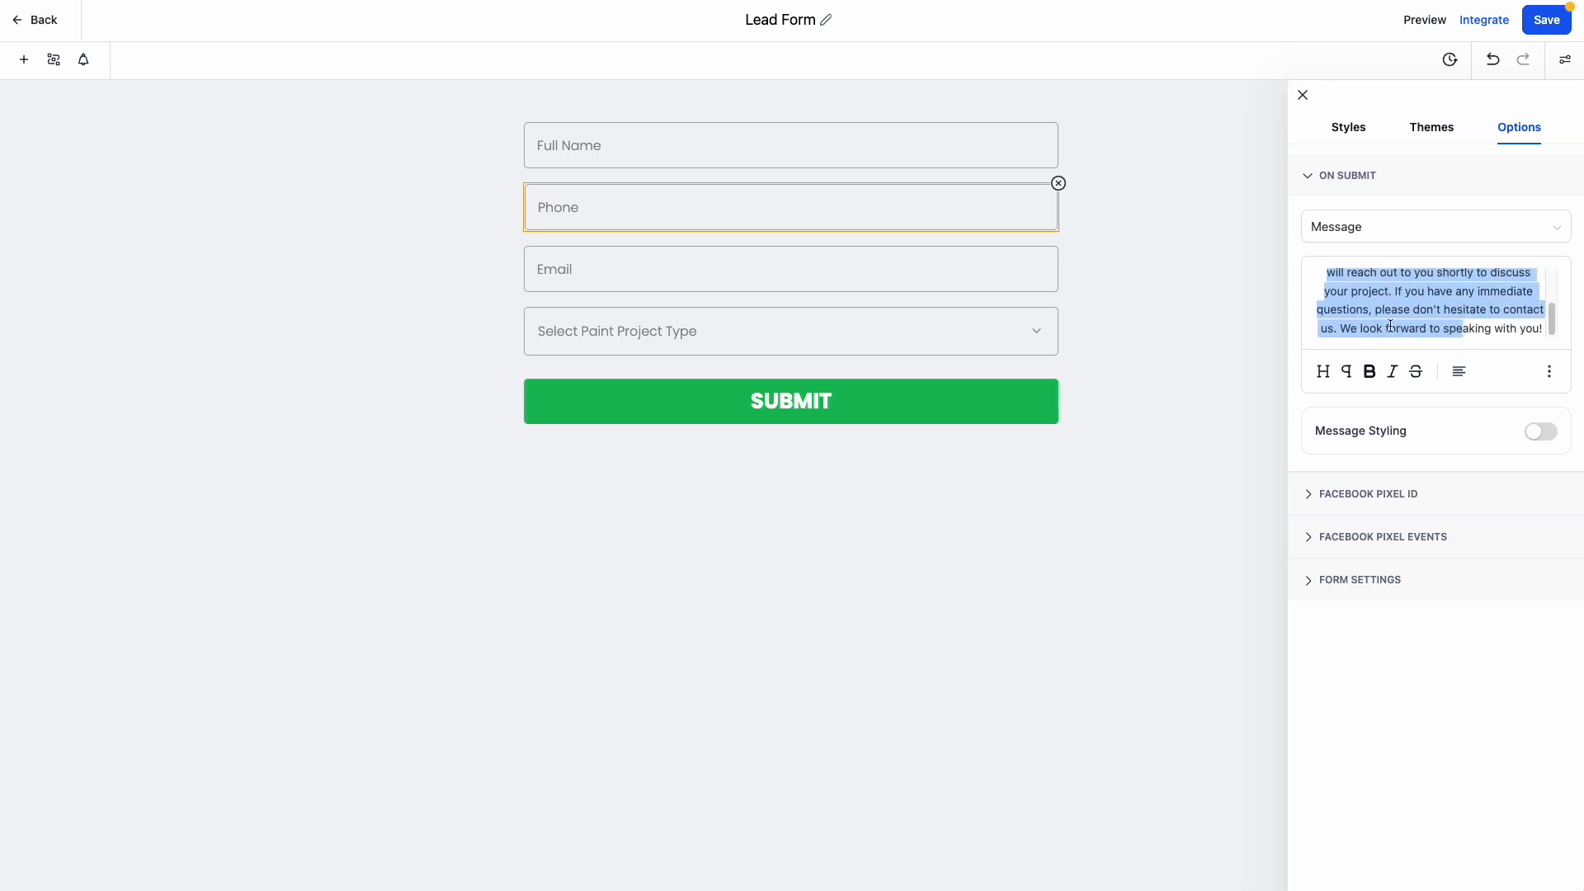
scroll(1488, 303, "up", 3)
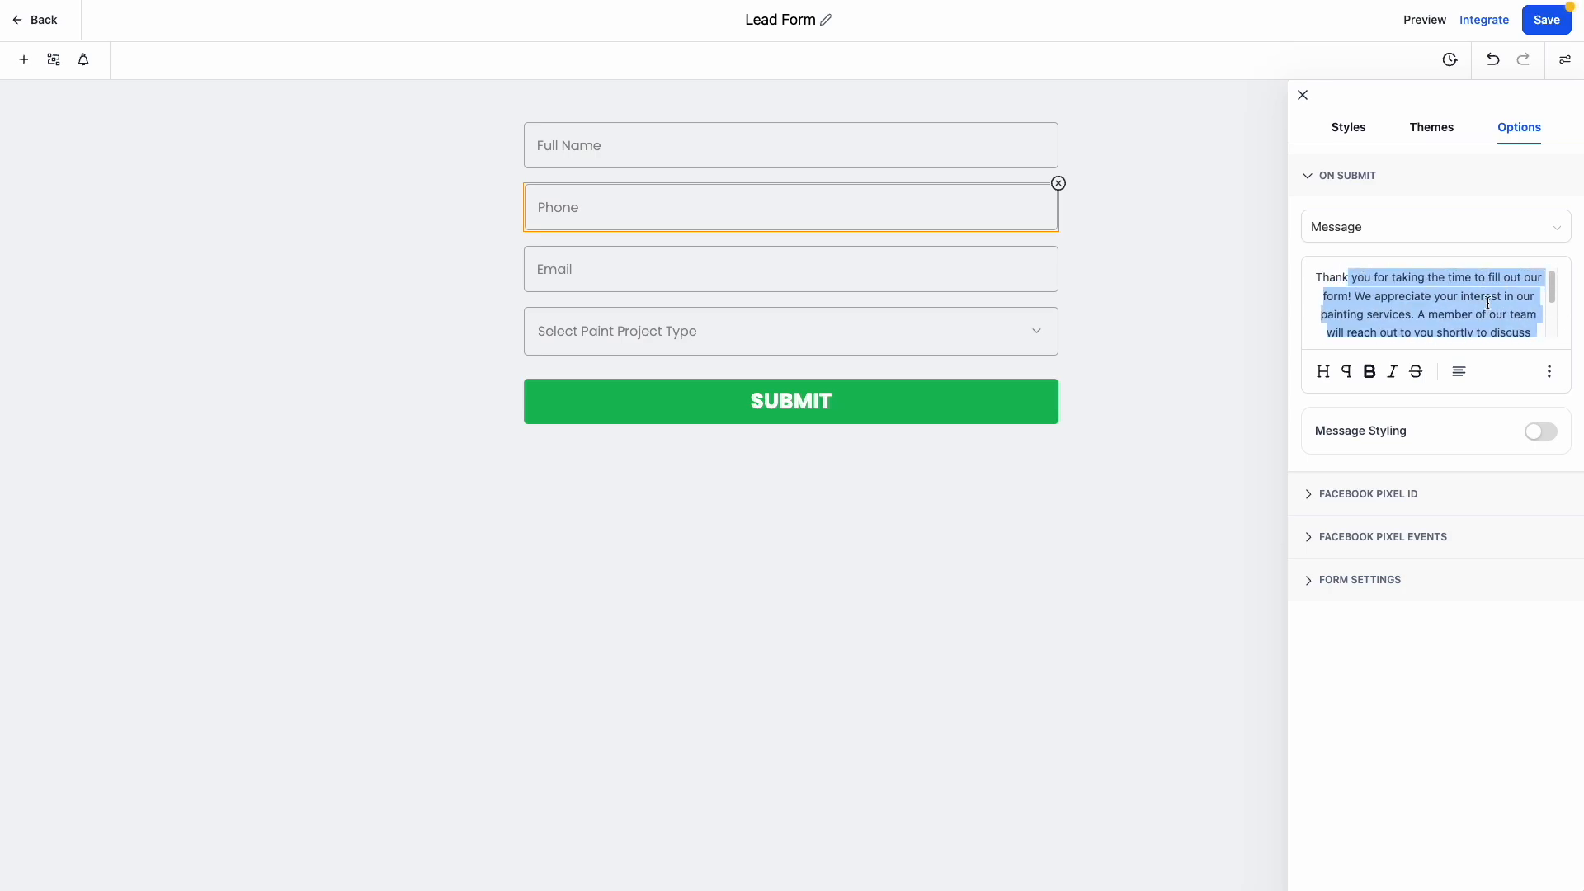
left_click(1359, 227)
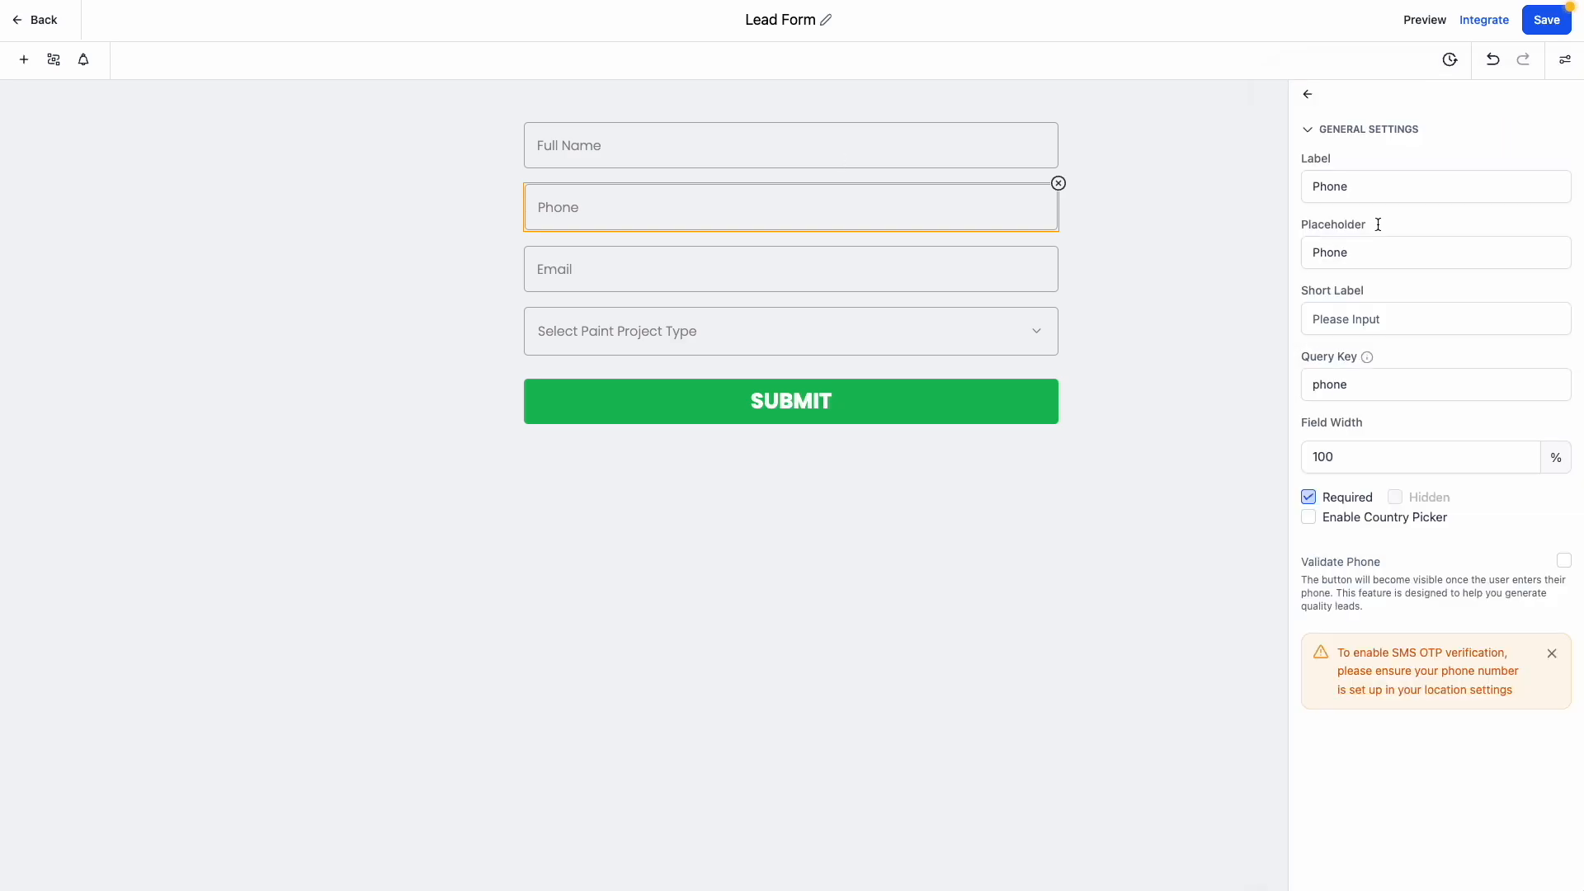
left_click(20, 21)
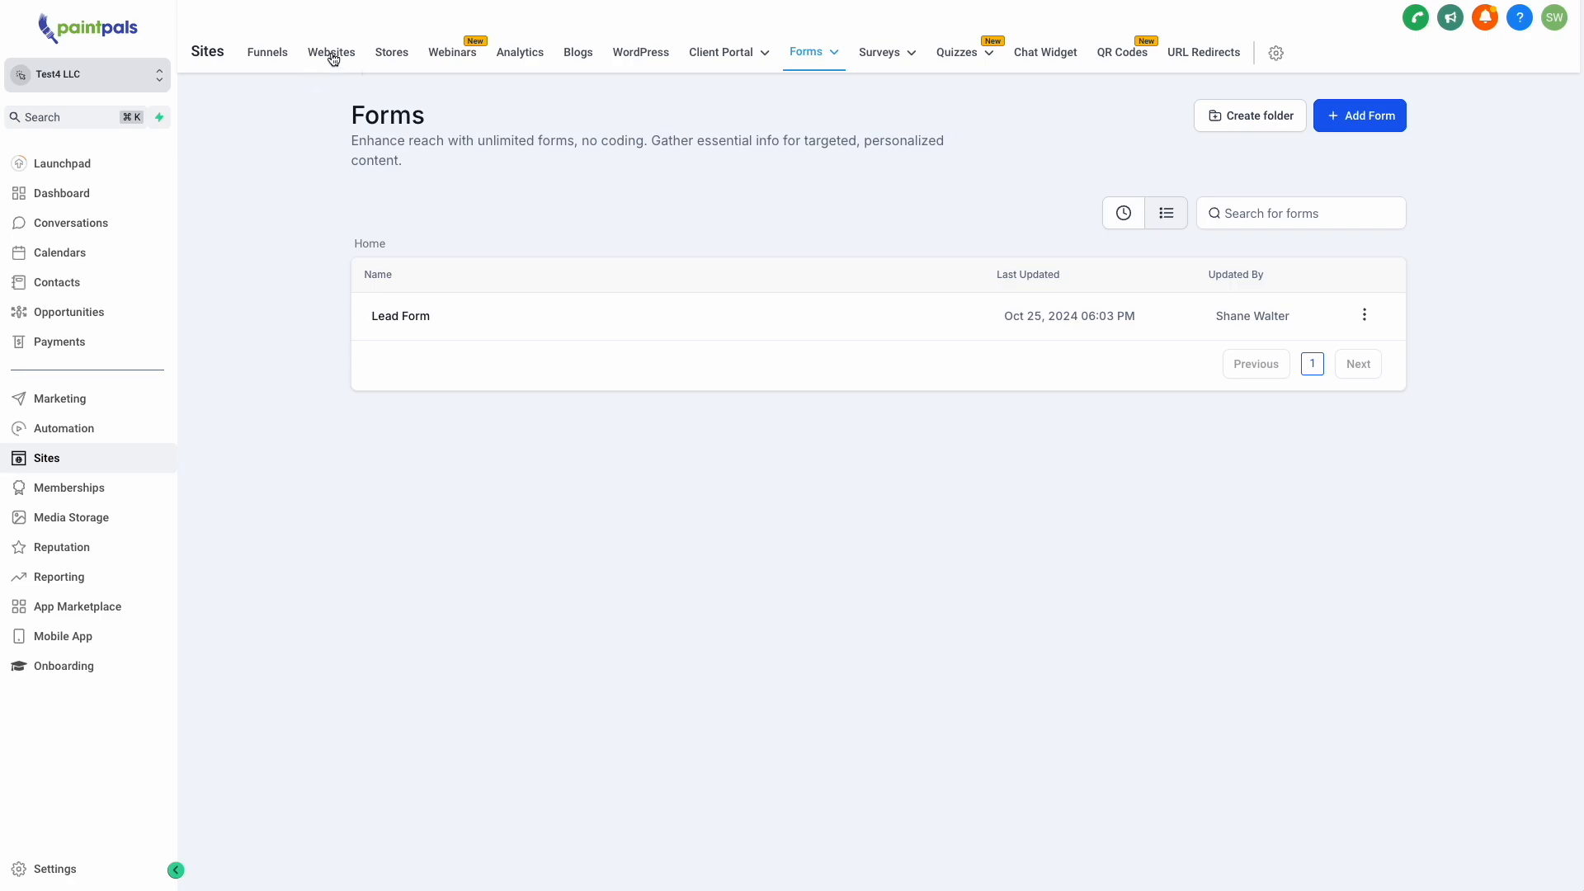
Return to the Website Builder funnel, open its Home page for editing, and select the form inside the page's popup.
left_click(266, 54)
left_click(415, 299)
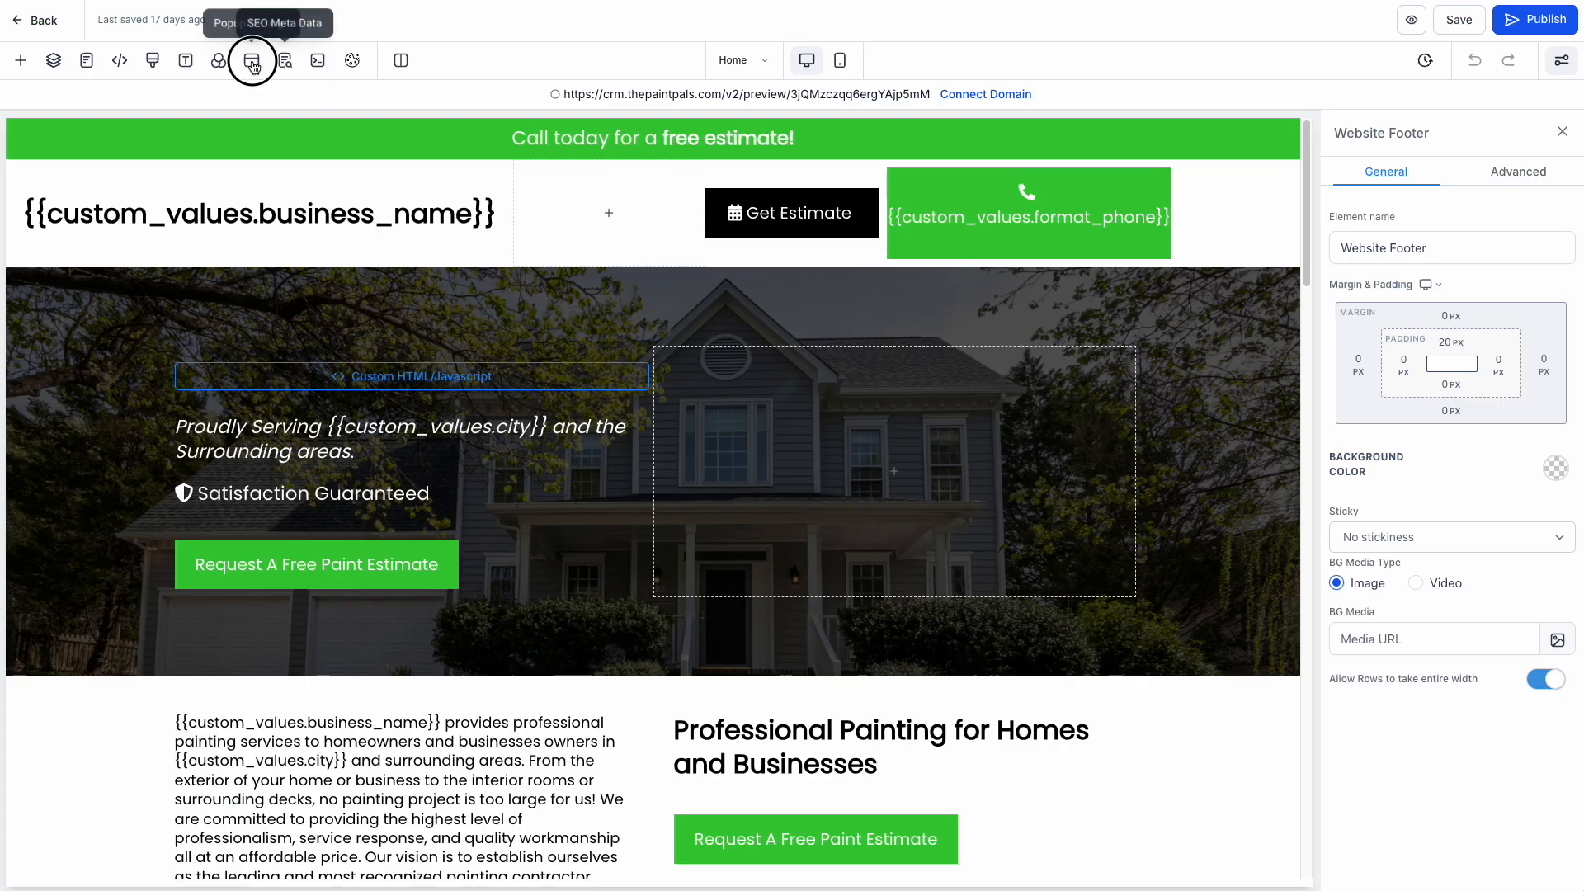
left_click(252, 62)
left_click(704, 450)
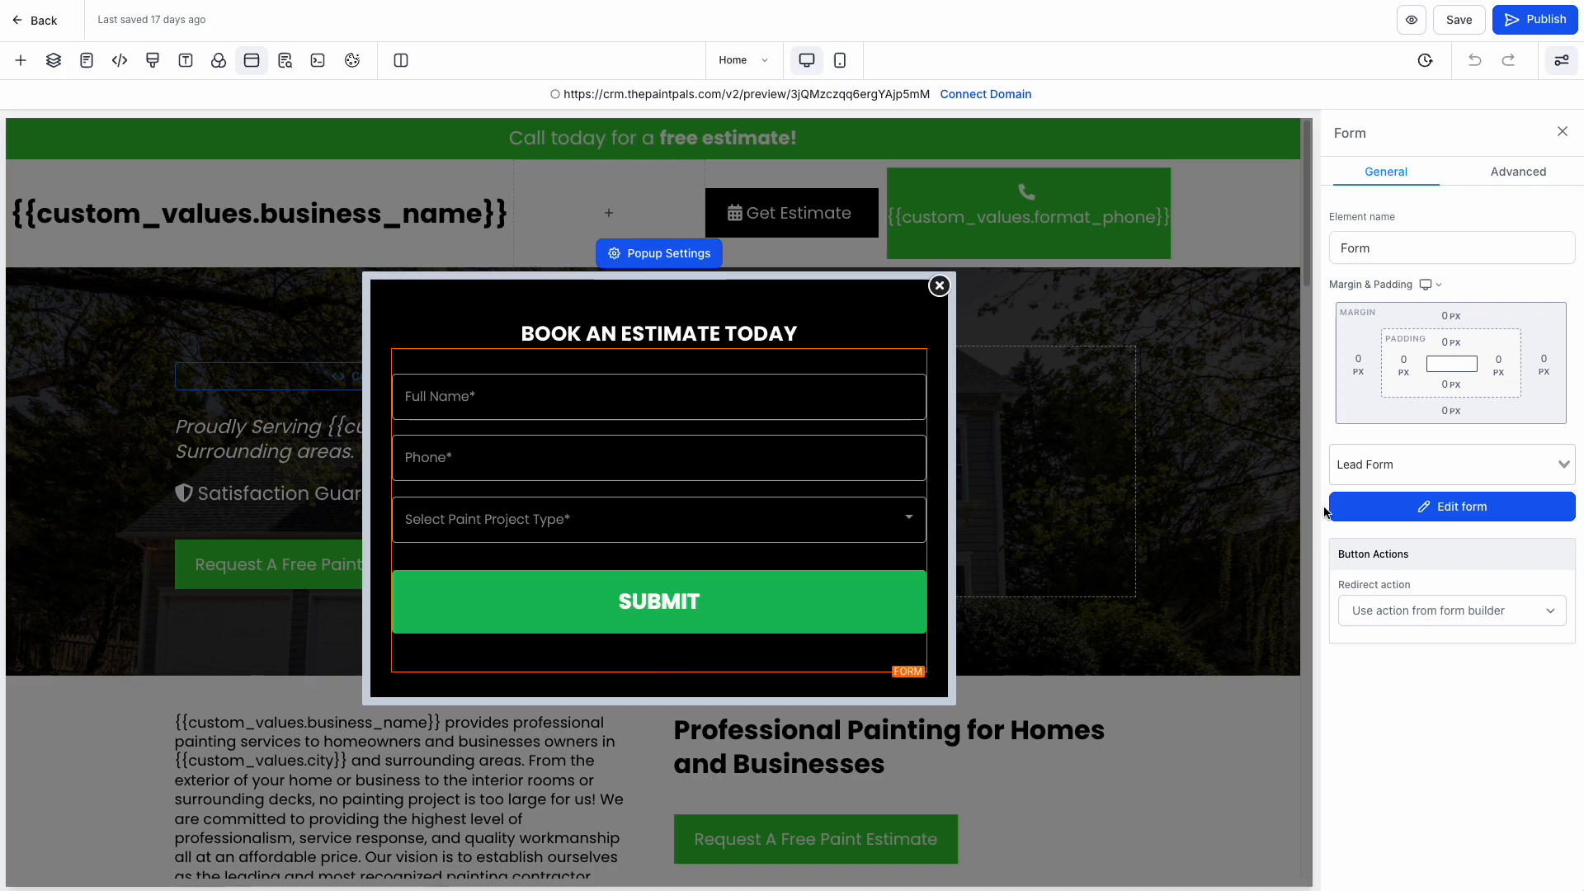
Check which forms can be assigned to the popup's form element and review its redirect action options, leaving both settings as they are.
left_click(1563, 465)
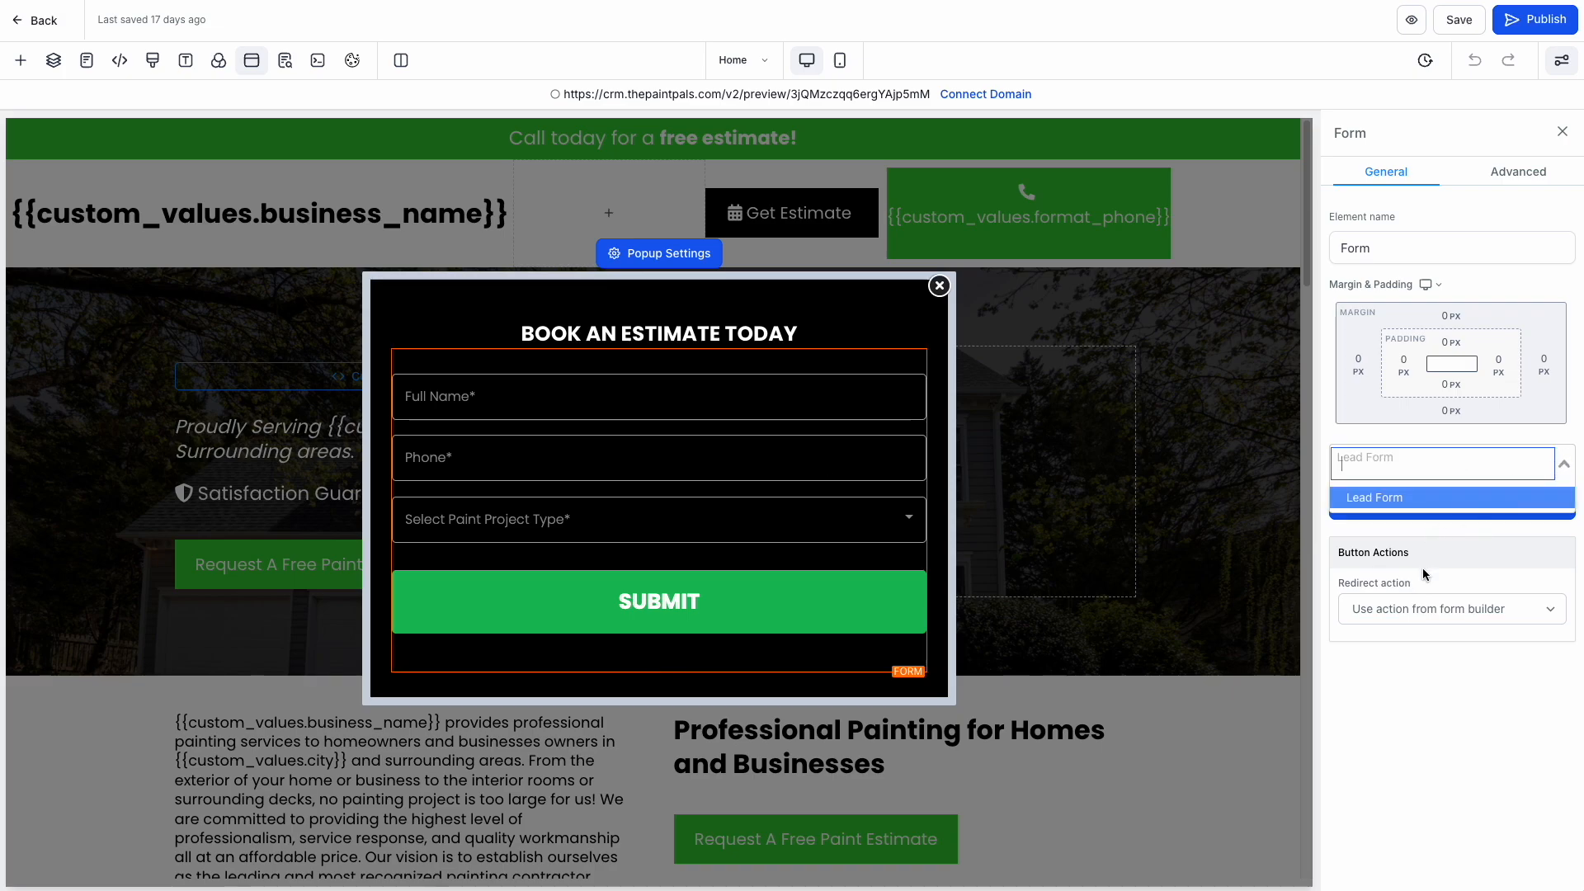
left_click(1444, 532)
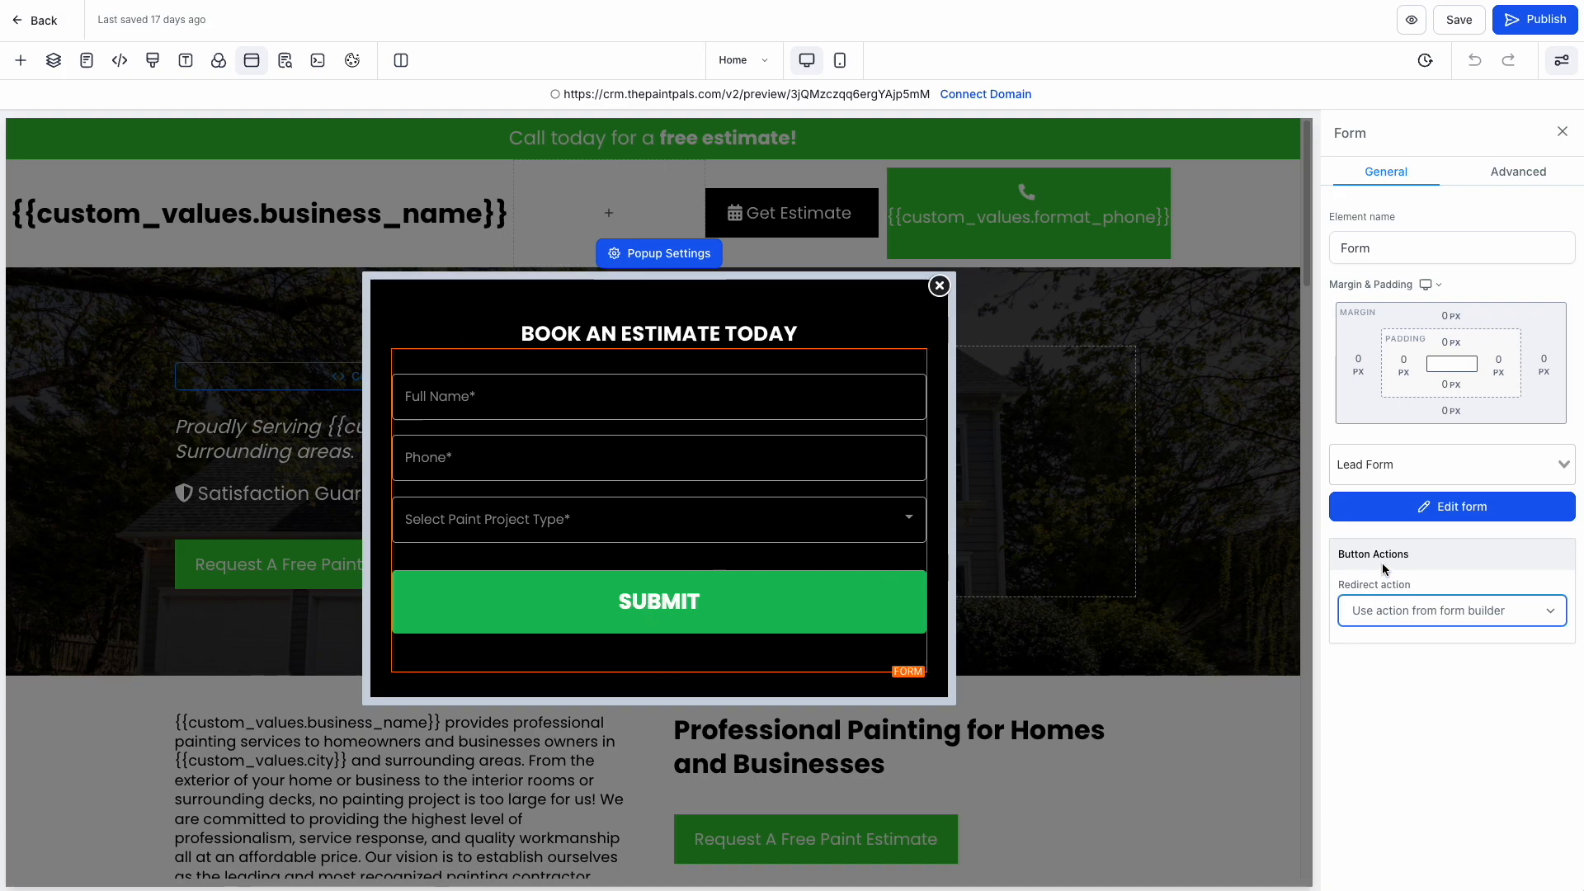
left_click(1410, 611)
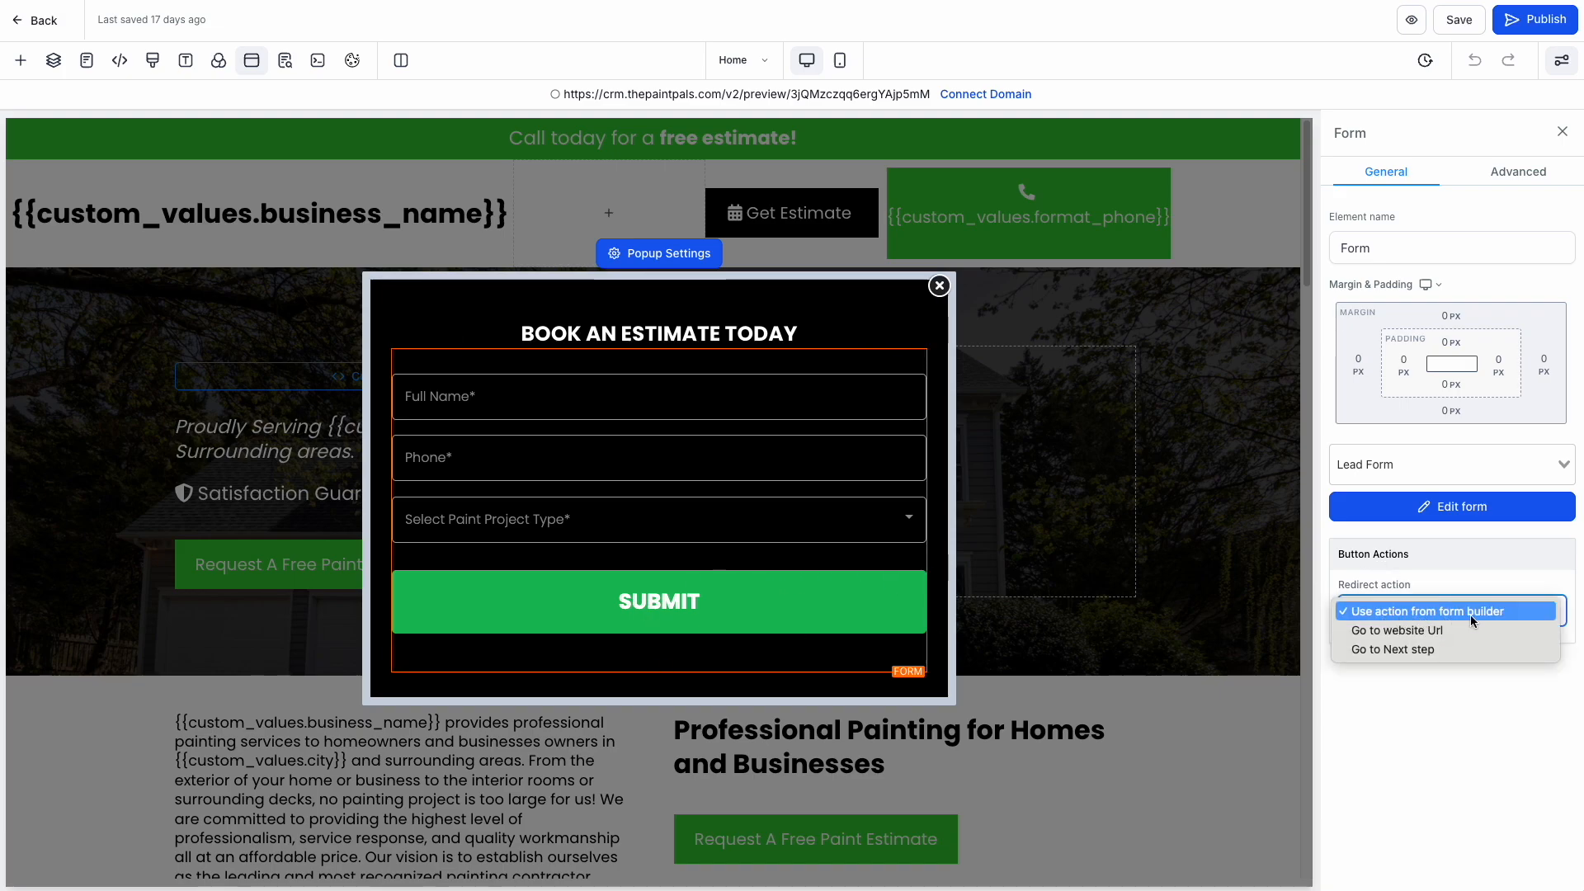
left_click(1502, 570)
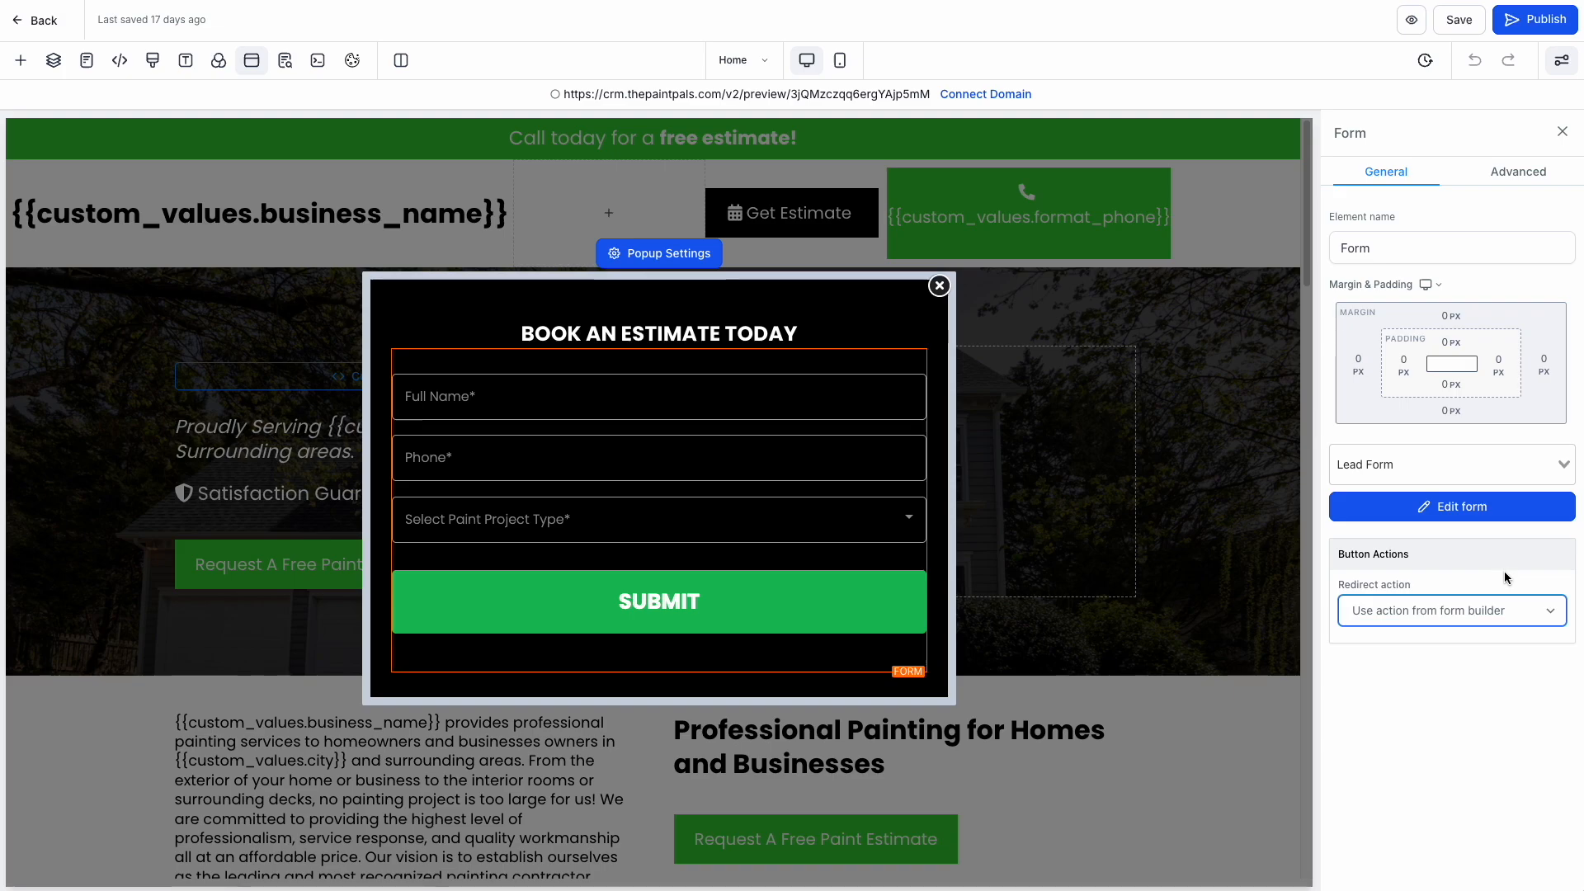
left_click(1449, 611)
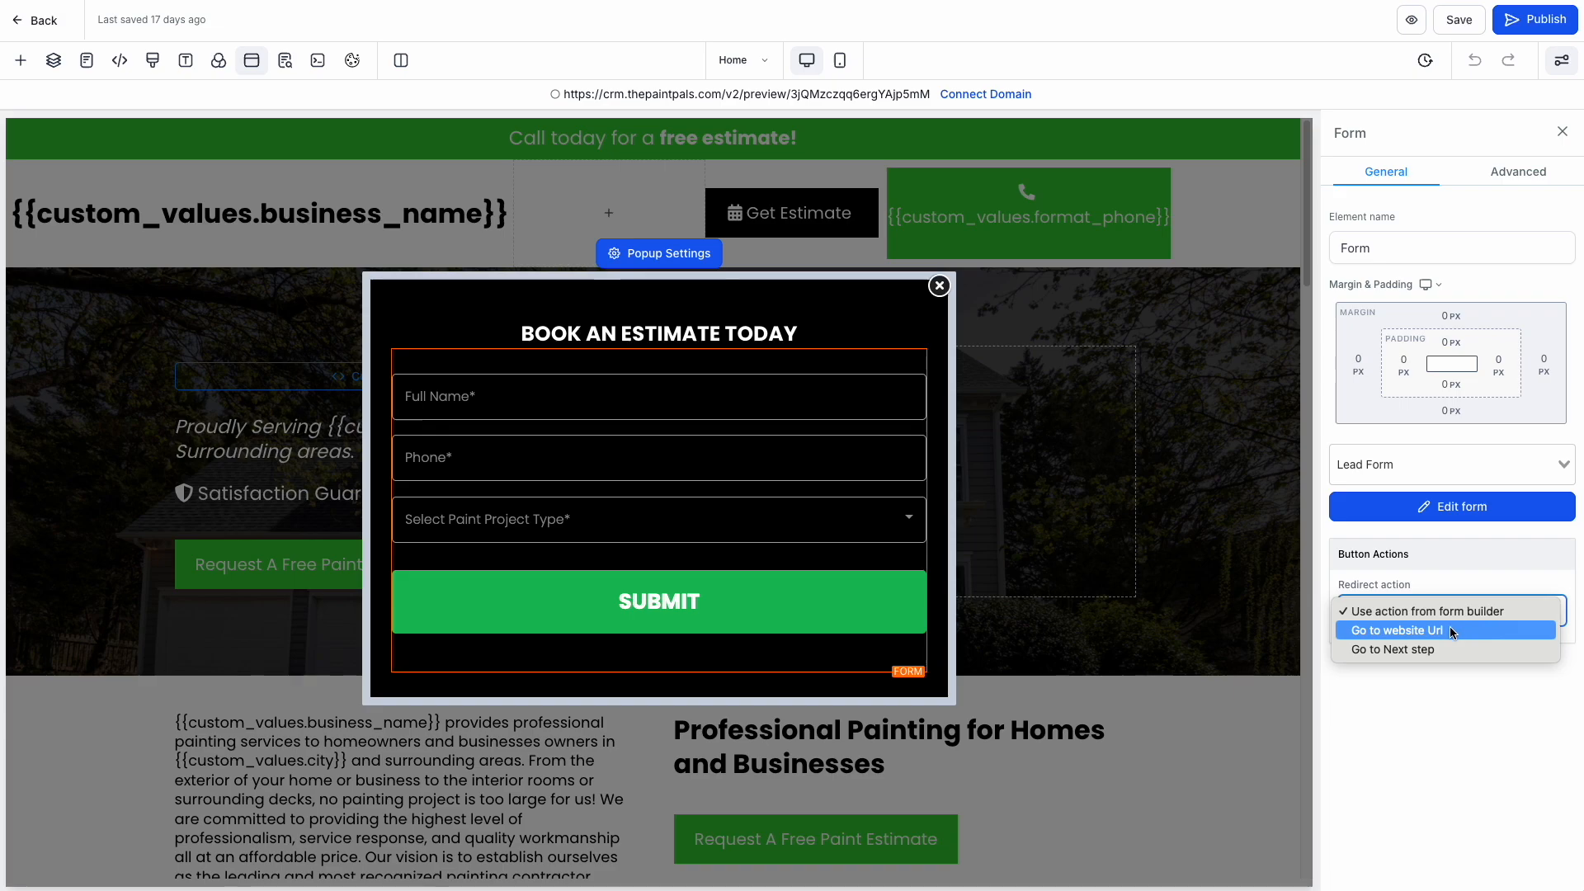
left_click(1438, 699)
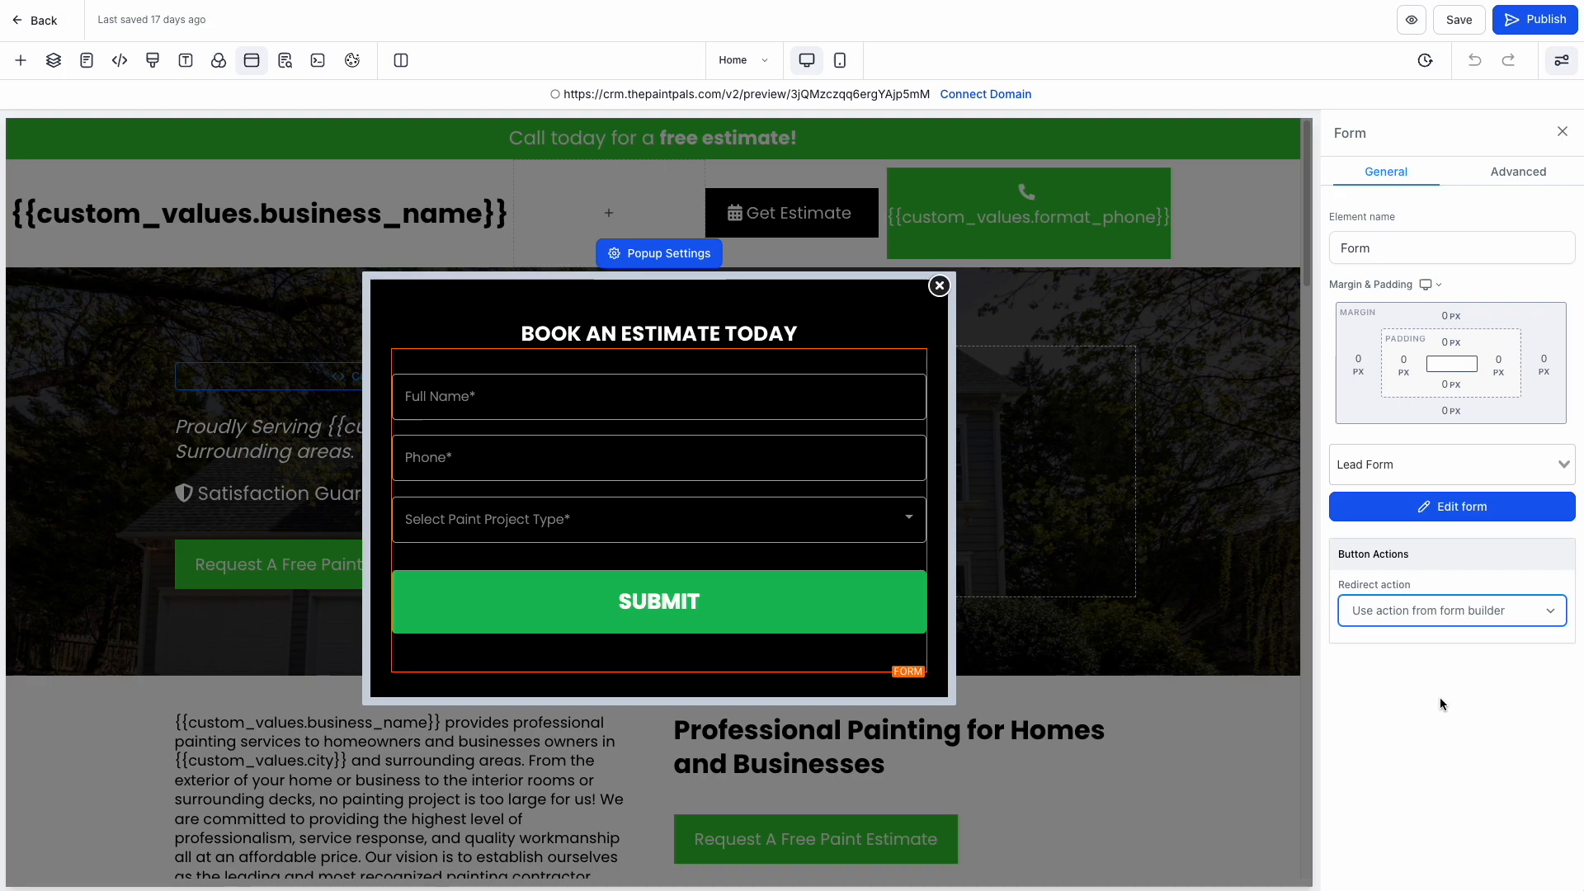
Close the popup and look over the Home page's content sections below the hero.
left_click(939, 285)
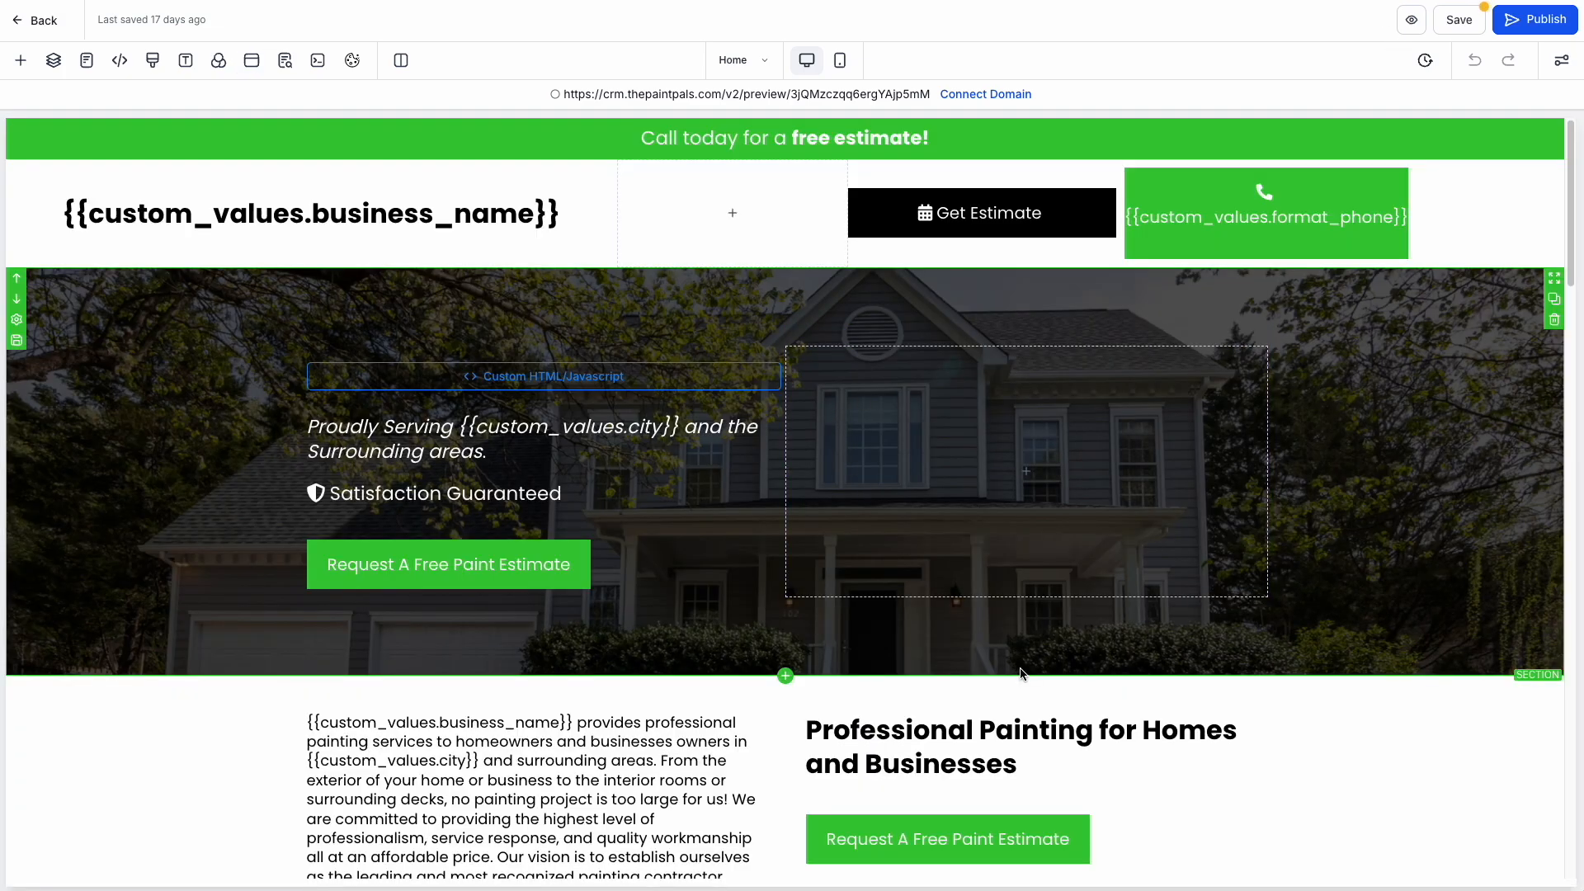
scroll(597, 506, "down", 5)
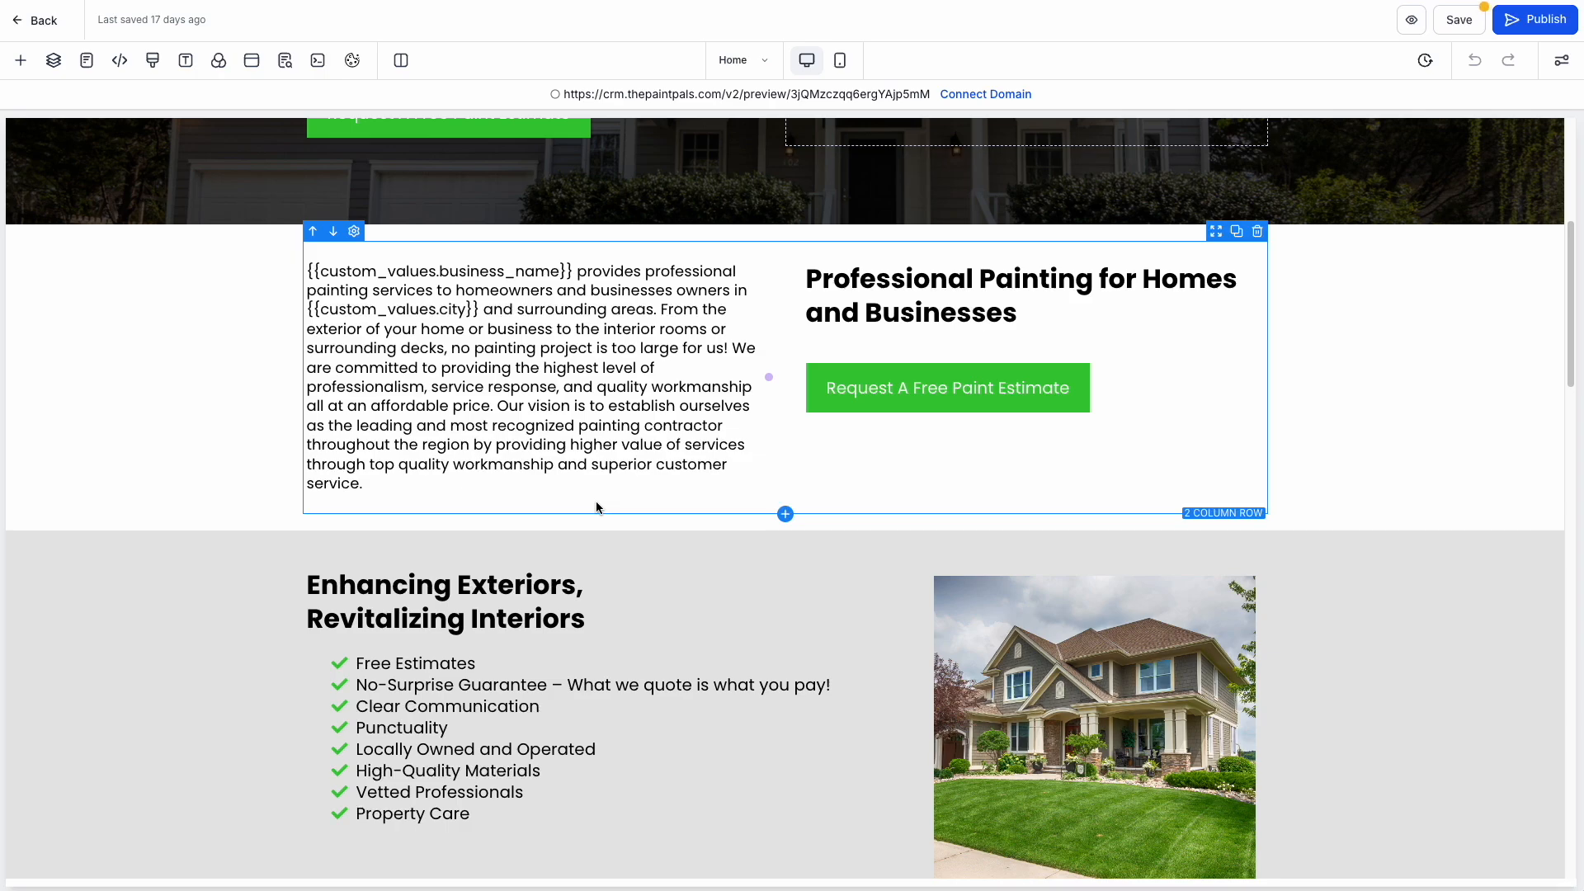
scroll(597, 506, "down", 4)
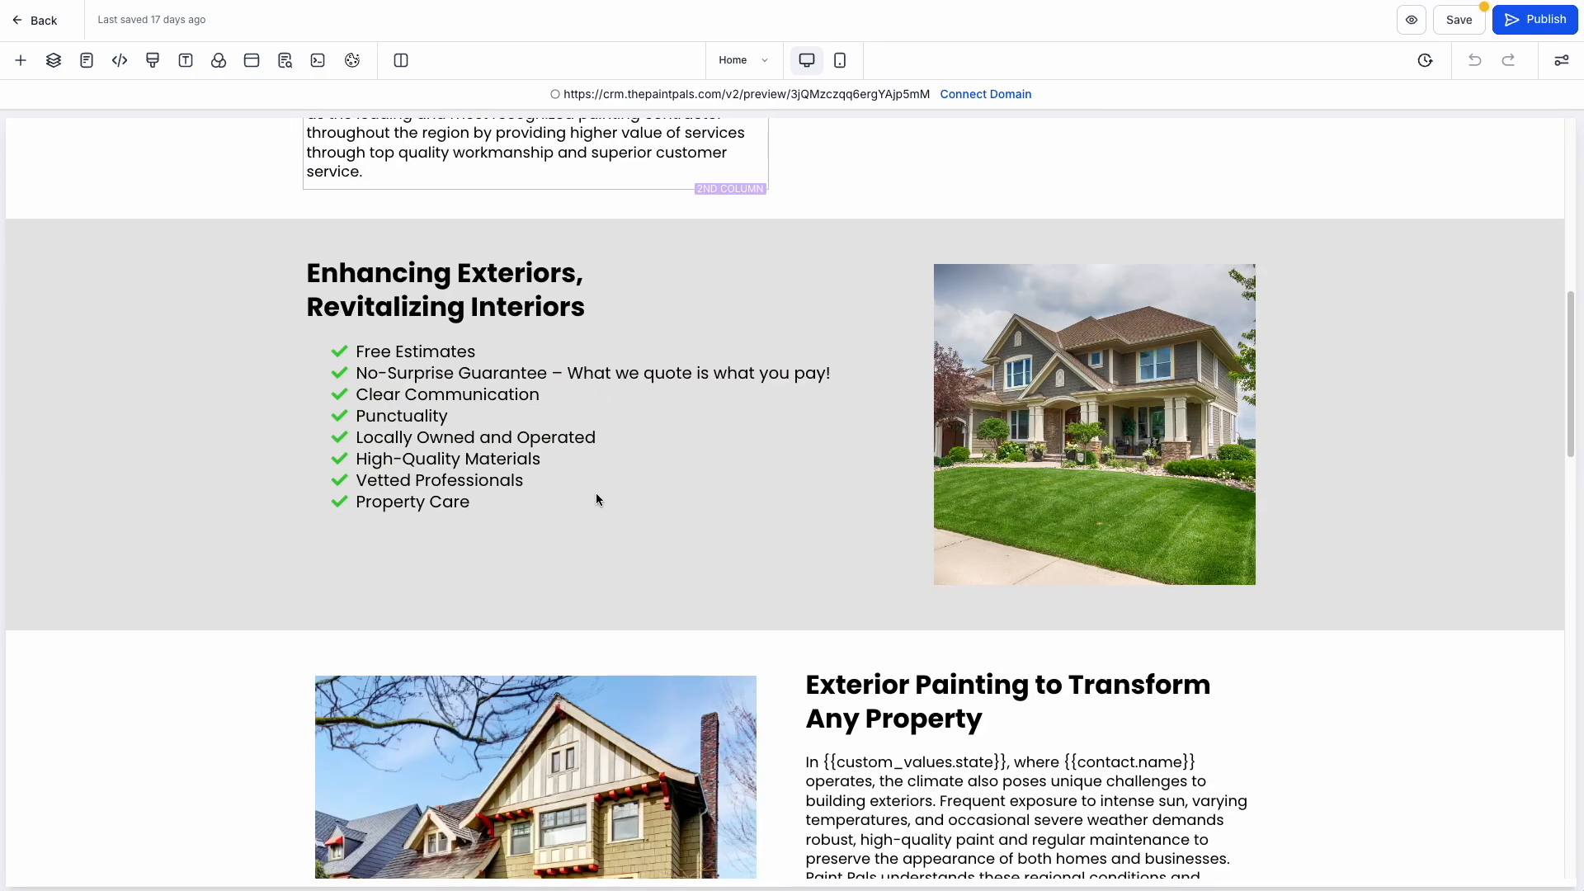